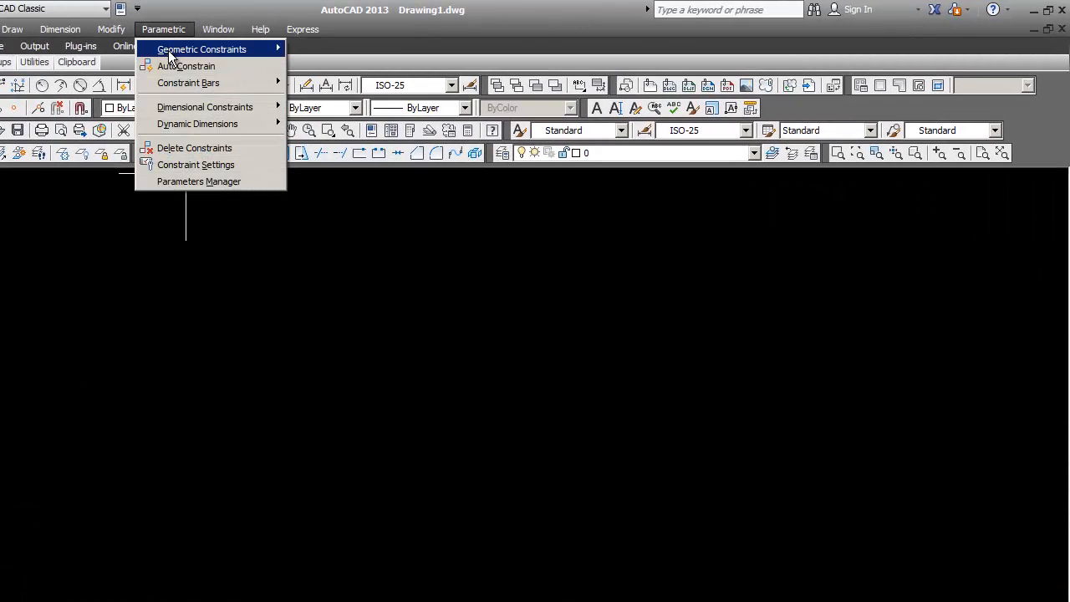
pyautogui.moveTo(175, 113)
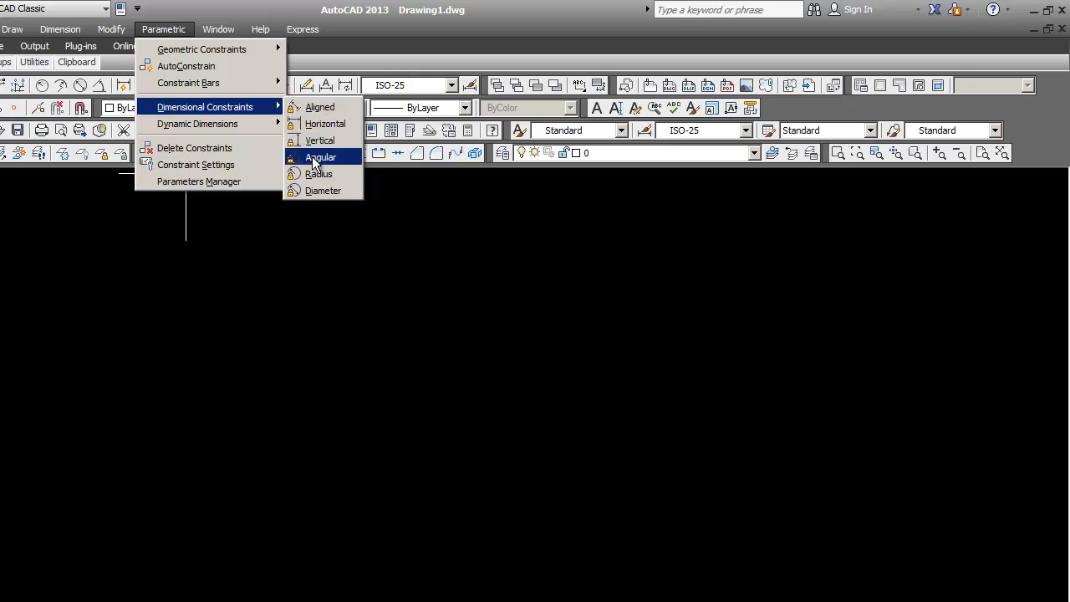
pyautogui.click(269, 371)
pyautogui.click(263, 371)
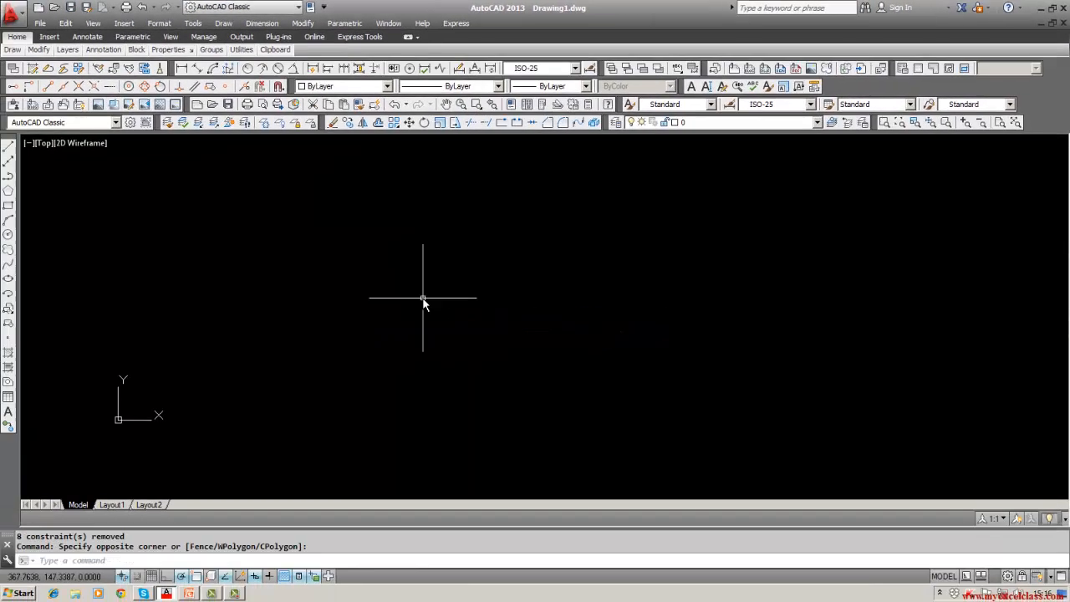
pyautogui.press('Escape')
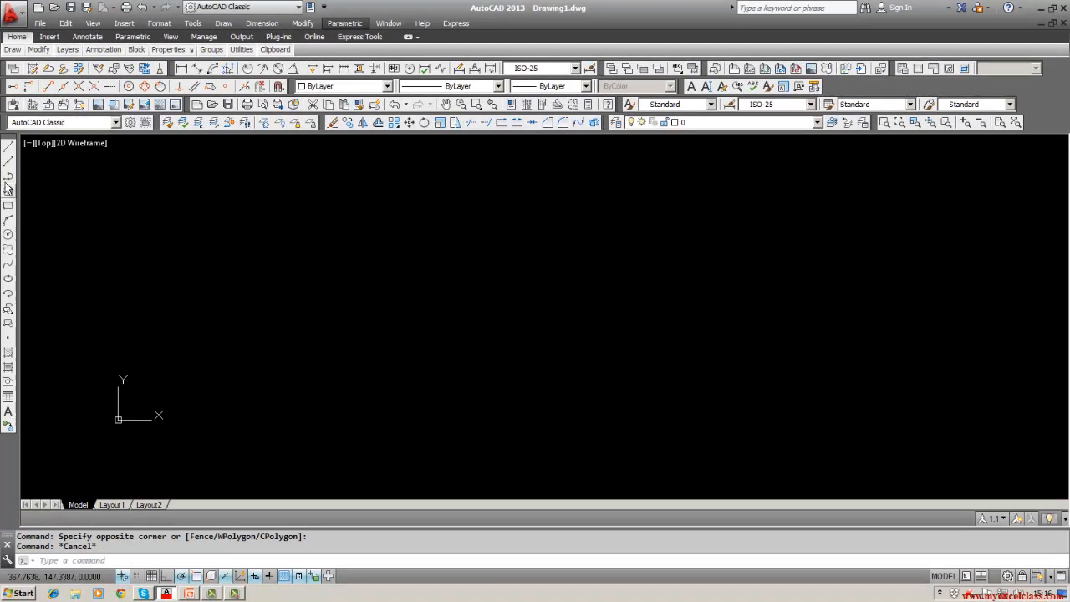
# Draw a horizontal line about 297 units long and delete its automatically applied horizontal constraint.
pyautogui.click(8, 148)
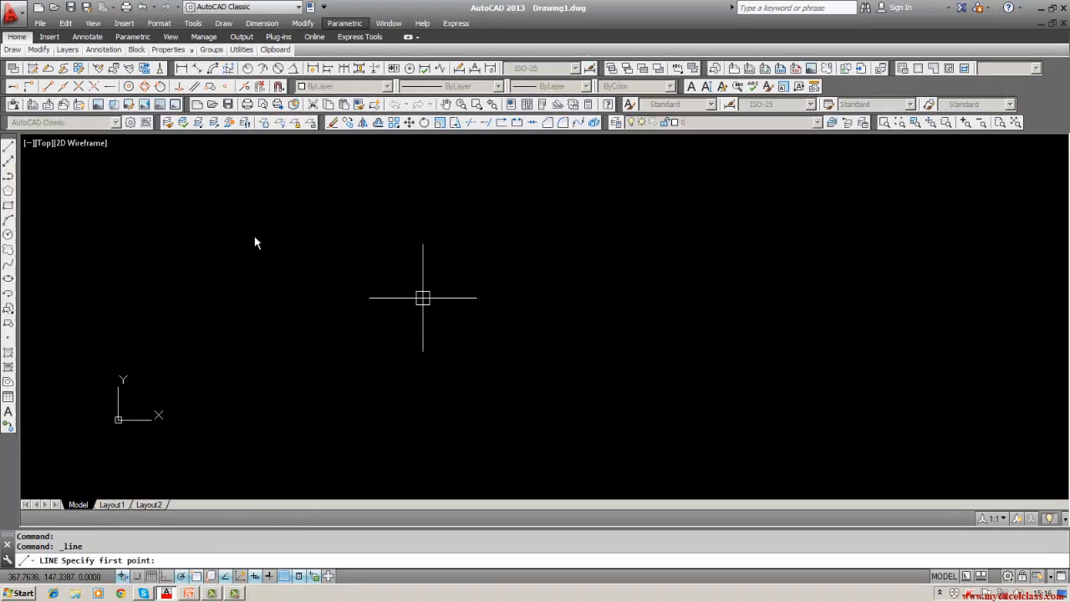
pyautogui.click(424, 278)
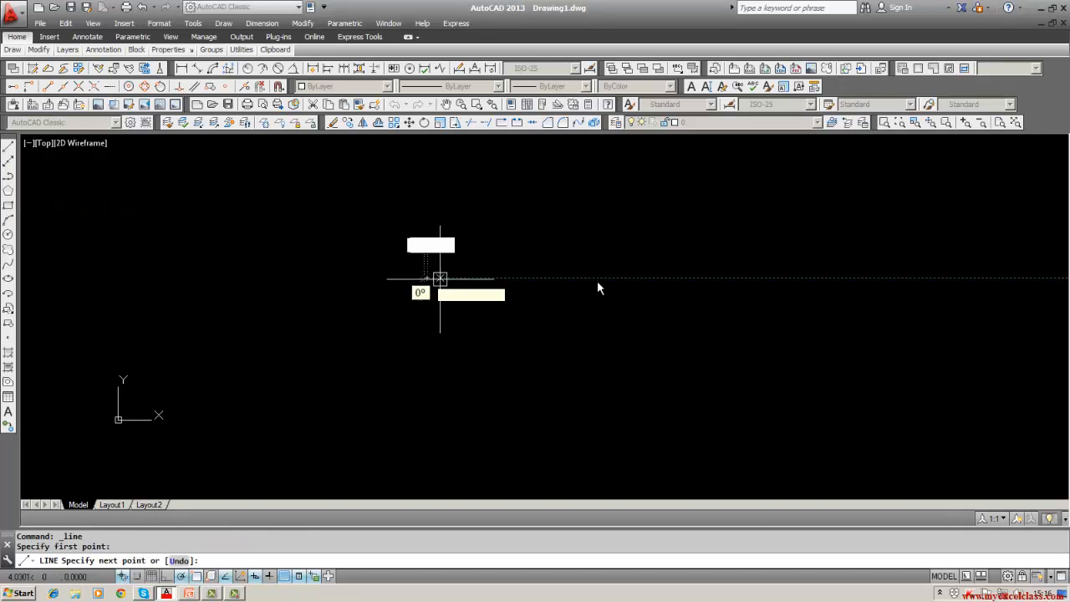
pyautogui.click(669, 279)
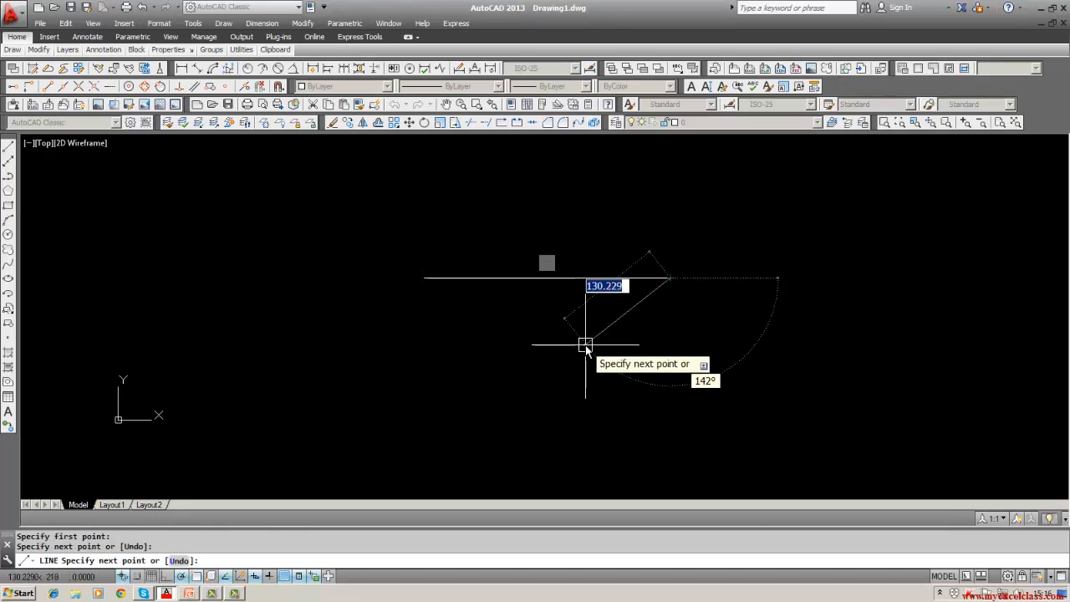
pyautogui.press('Return')
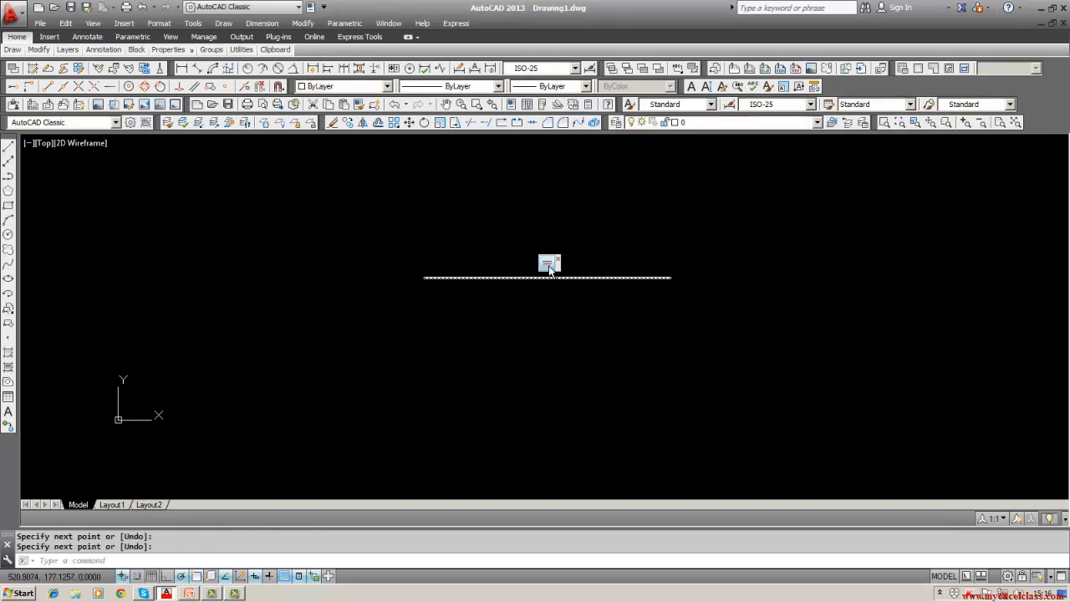
pyautogui.rightClick(548, 265)
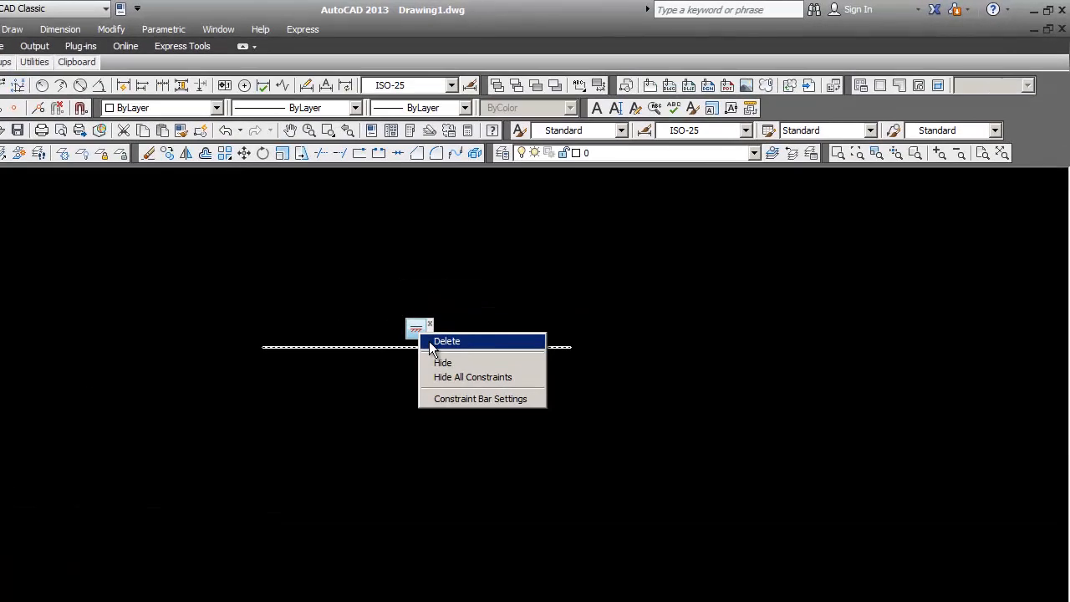
pyautogui.click(558, 276)
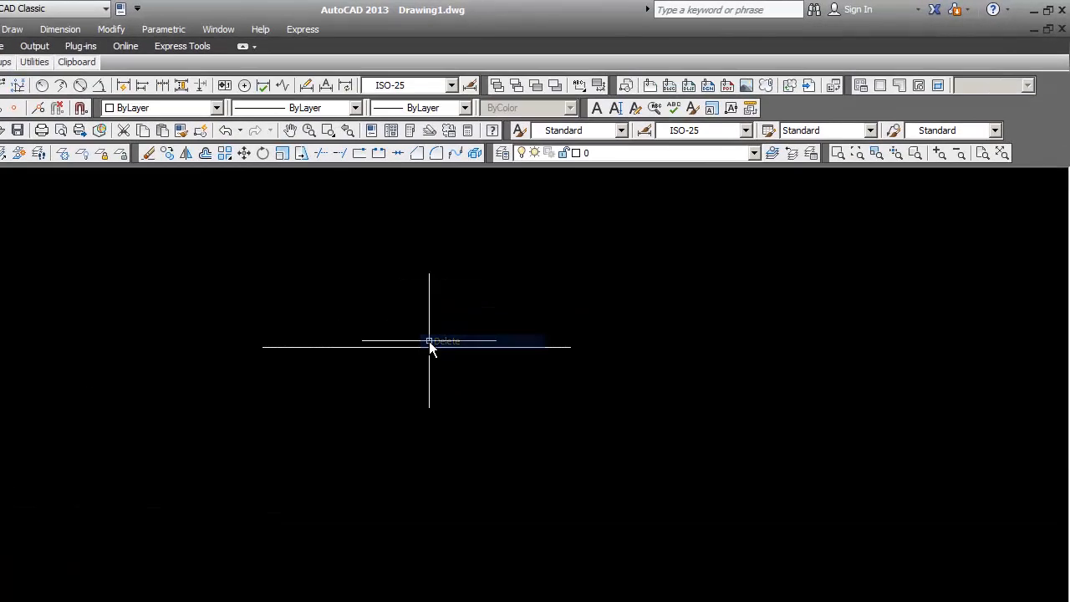
# Apply a horizontal dimensional constraint between the line's two endpoints, place it above the line and accept its default value.
pyautogui.click(177, 33)
pyautogui.moveTo(175, 111)
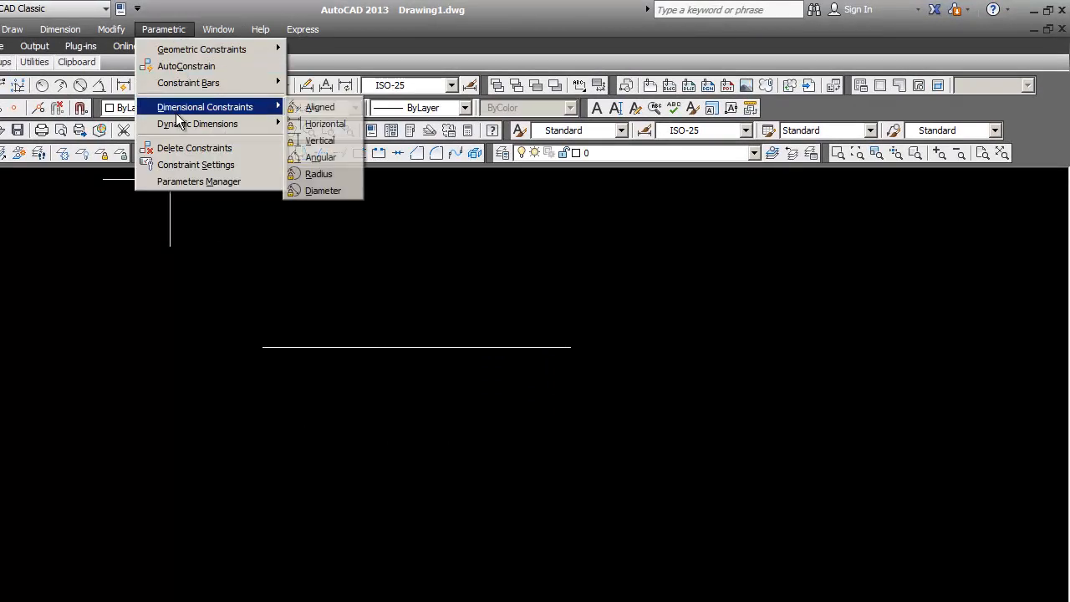
pyautogui.click(309, 126)
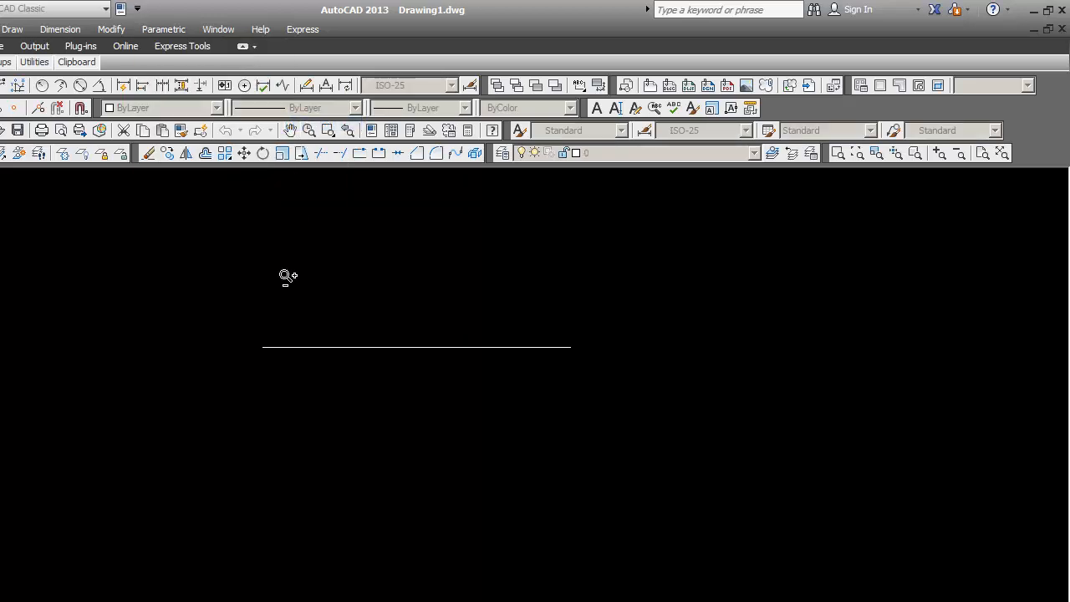
pyautogui.click(163, 29)
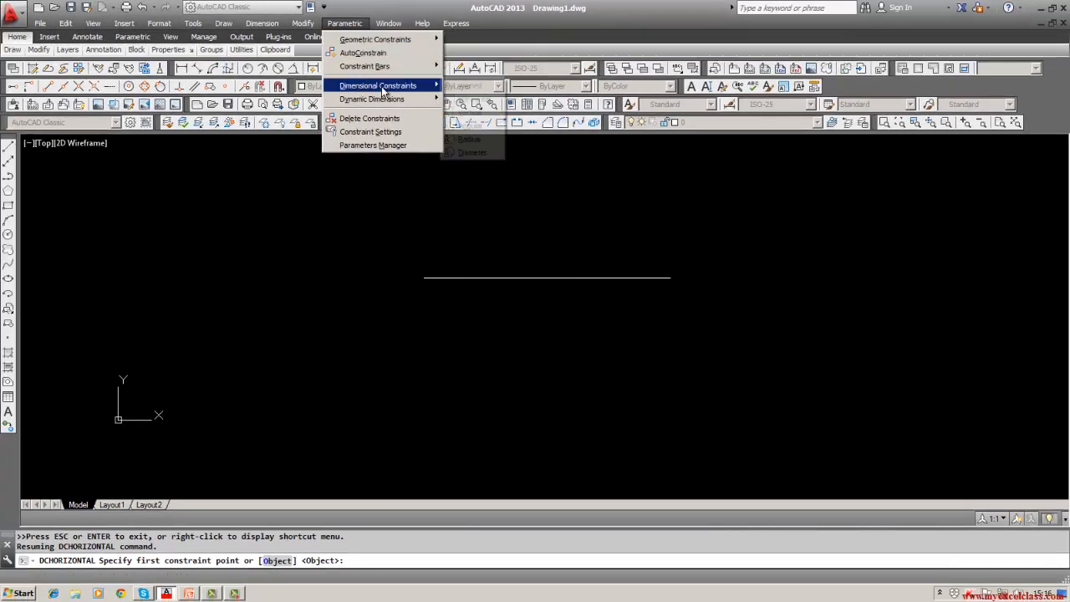
pyautogui.moveTo(375, 91)
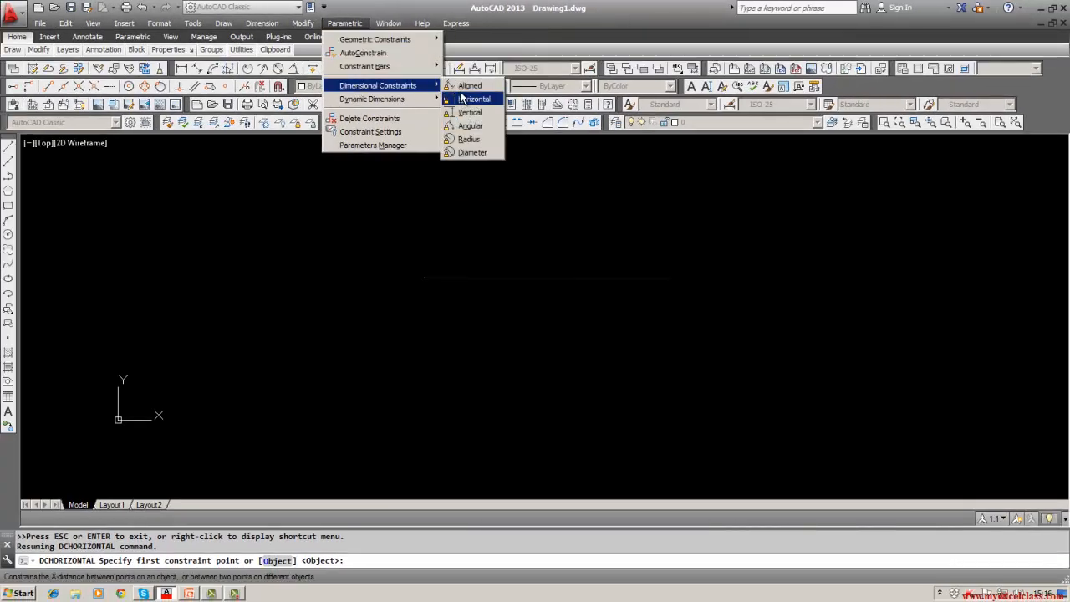
pyautogui.click(462, 99)
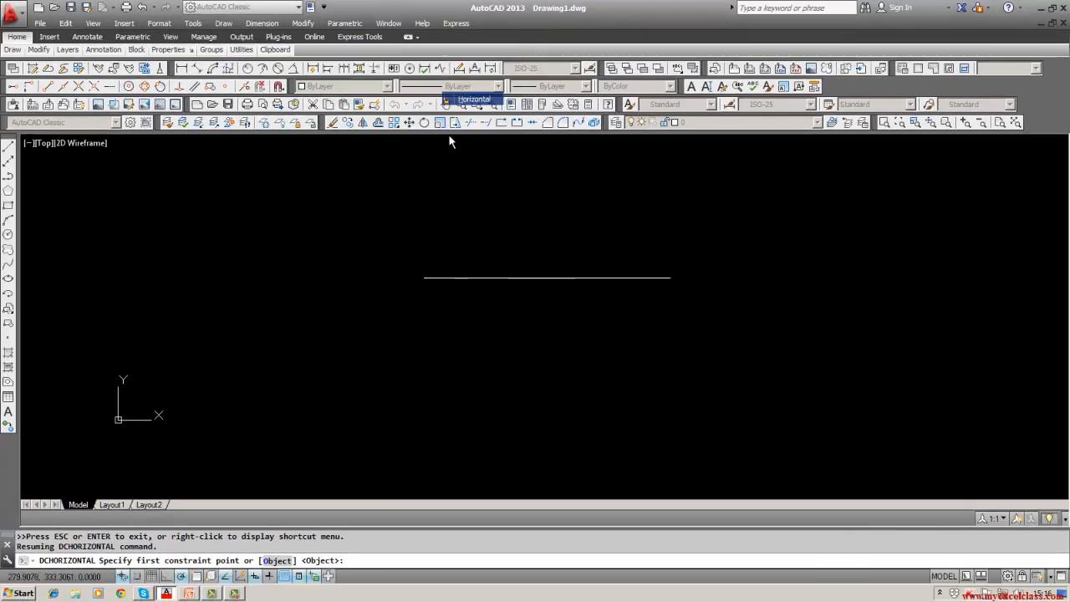
pyautogui.click(430, 280)
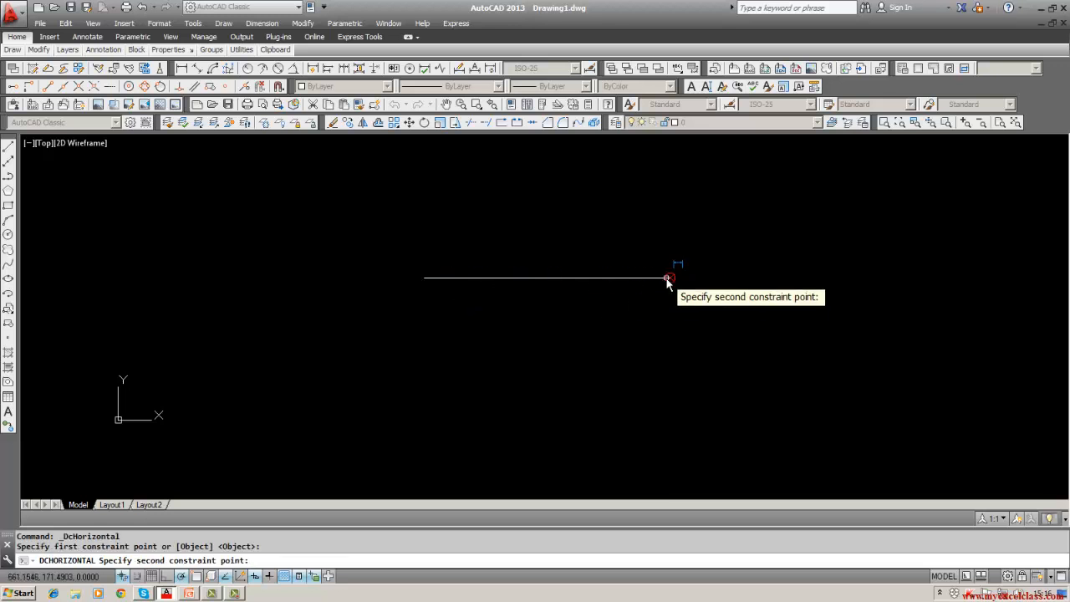
pyautogui.click(667, 279)
pyautogui.click(633, 236)
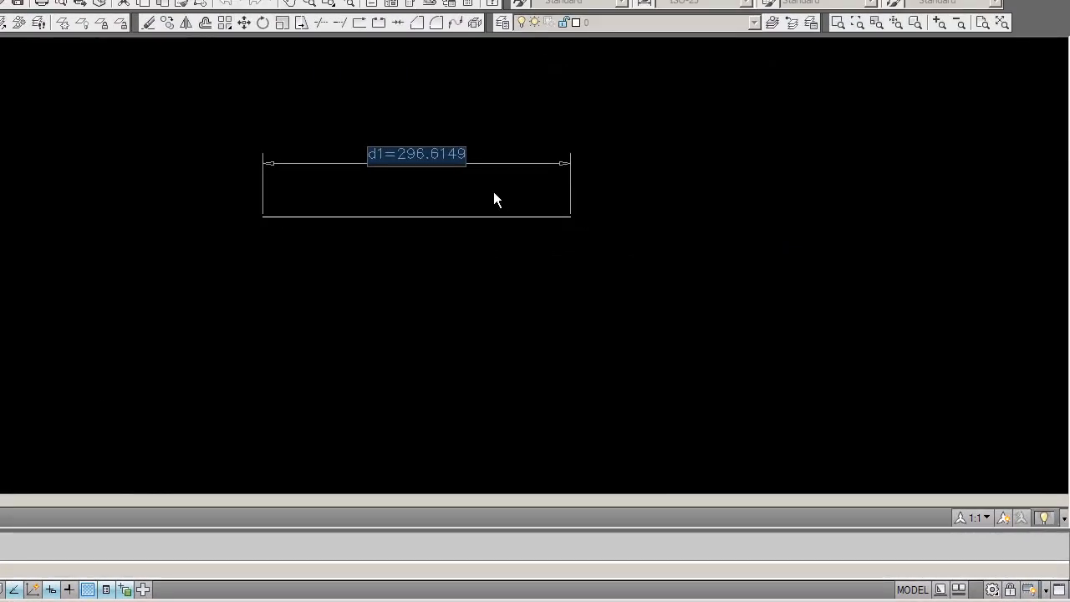
pyautogui.press('Return')
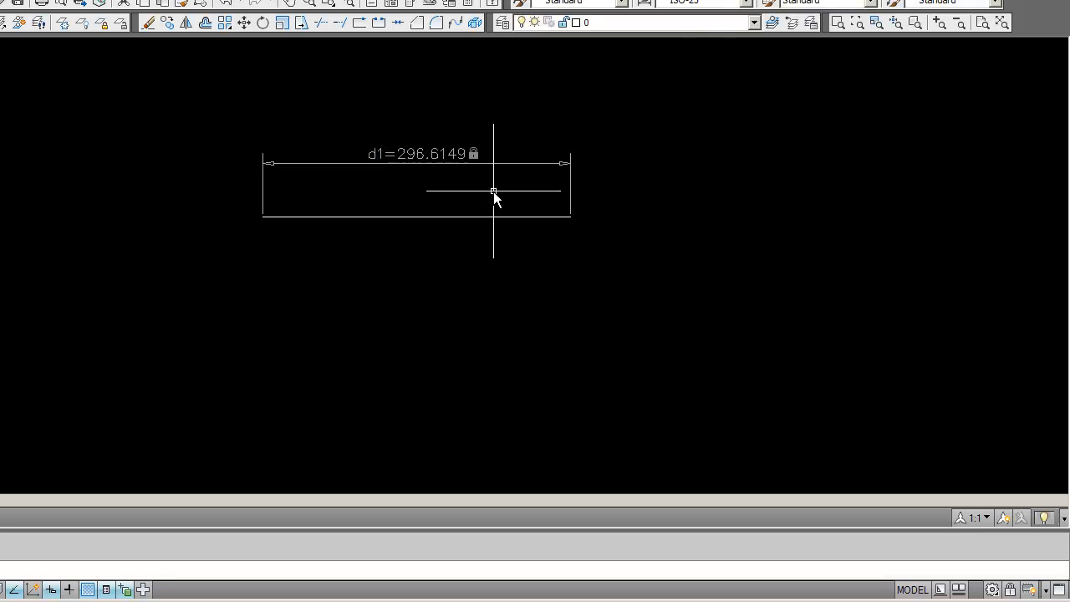
# Set the line's horizontal dimensional constraint to d1=200.
pyautogui.doubleClick(421, 156)
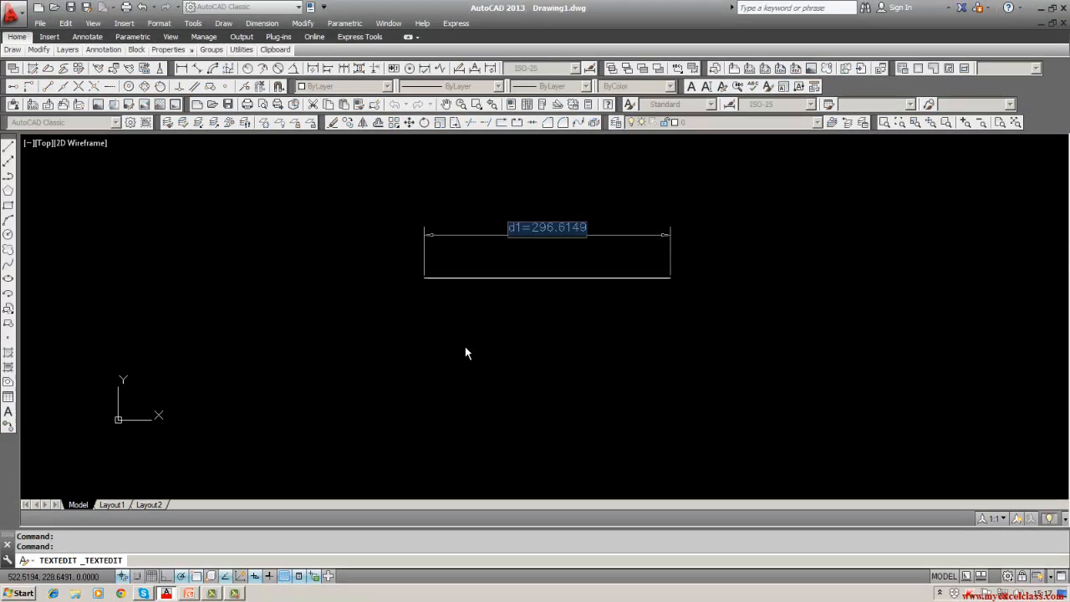
pyautogui.press('BackSpace')
pyautogui.write('d1=200')
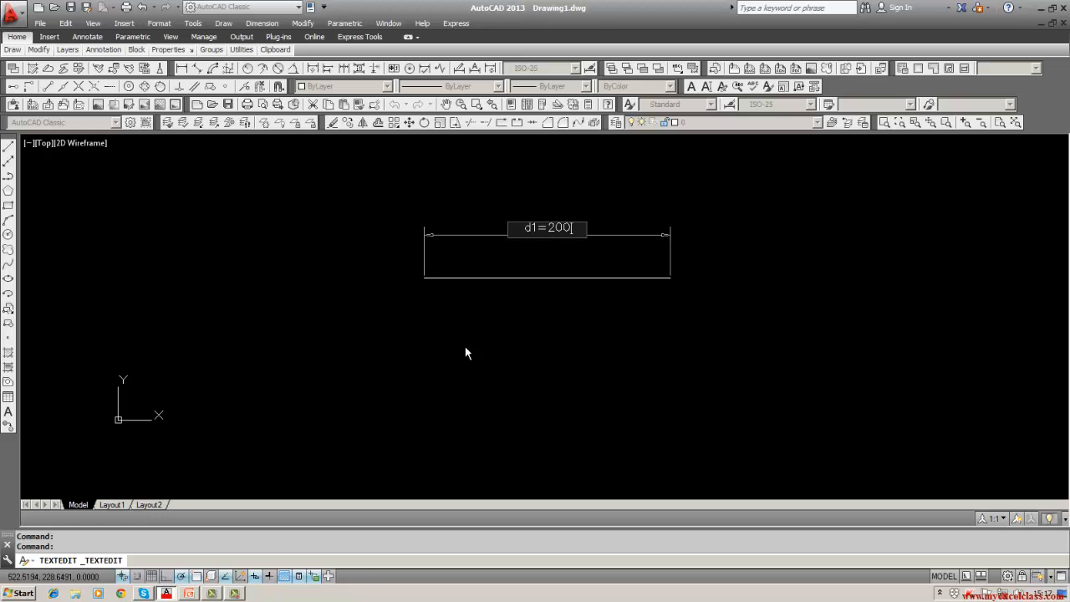
pyautogui.press('Return')
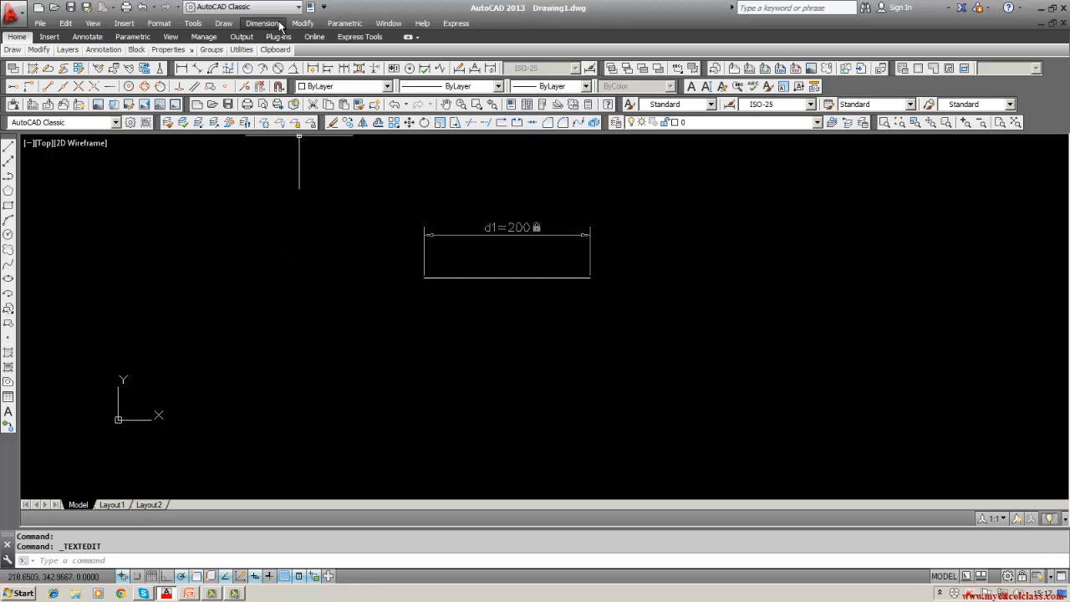
# Add an ordinary linear dimension between the line's two endpoints, placed below the line, and inspect it.
pyautogui.click(182, 68)
pyautogui.click(424, 277)
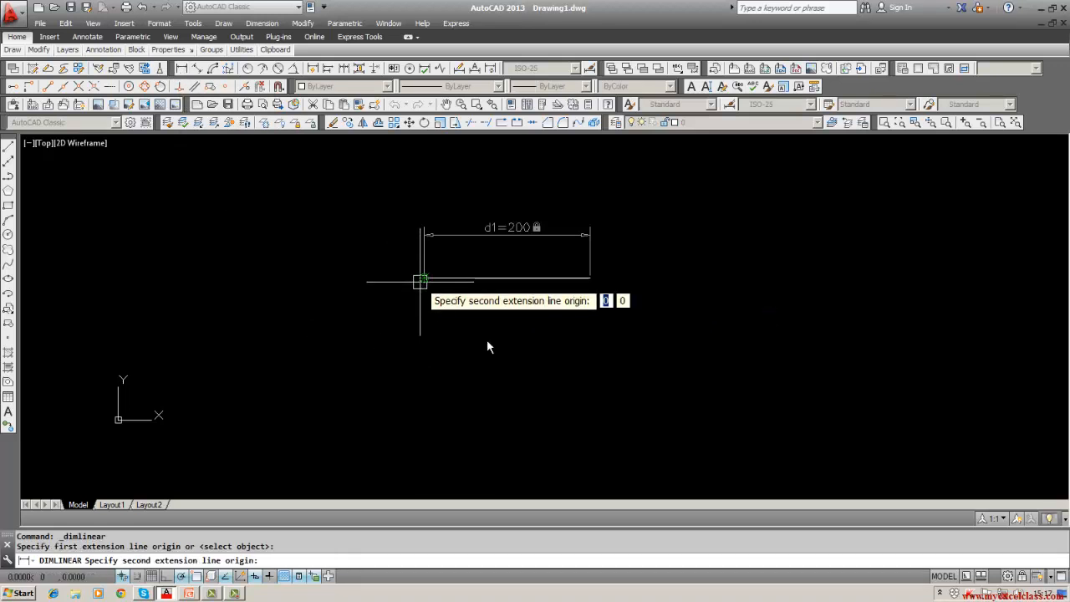
pyautogui.click(589, 278)
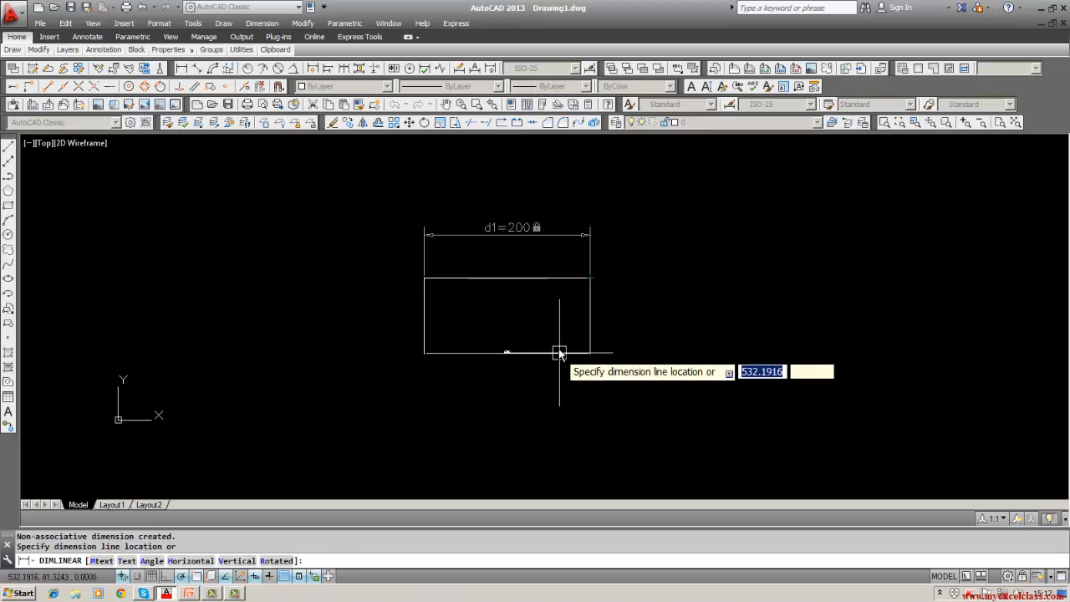
pyautogui.click(501, 324)
pyautogui.scroll(2, 502, 327)
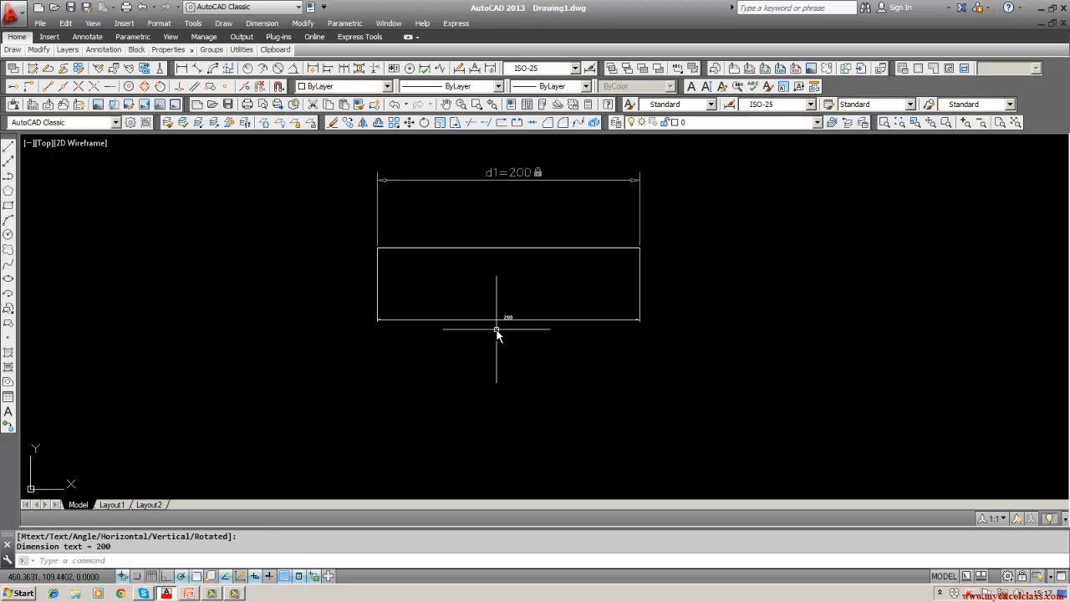
pyautogui.scroll(2, 496, 332)
pyautogui.click(512, 311)
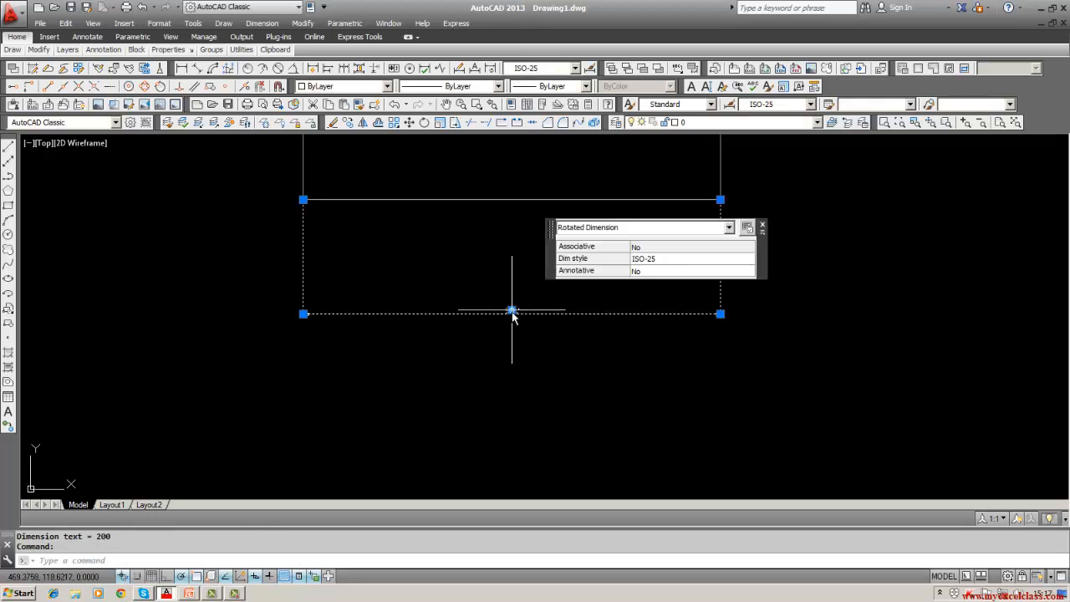
pyautogui.moveTo(512, 313)
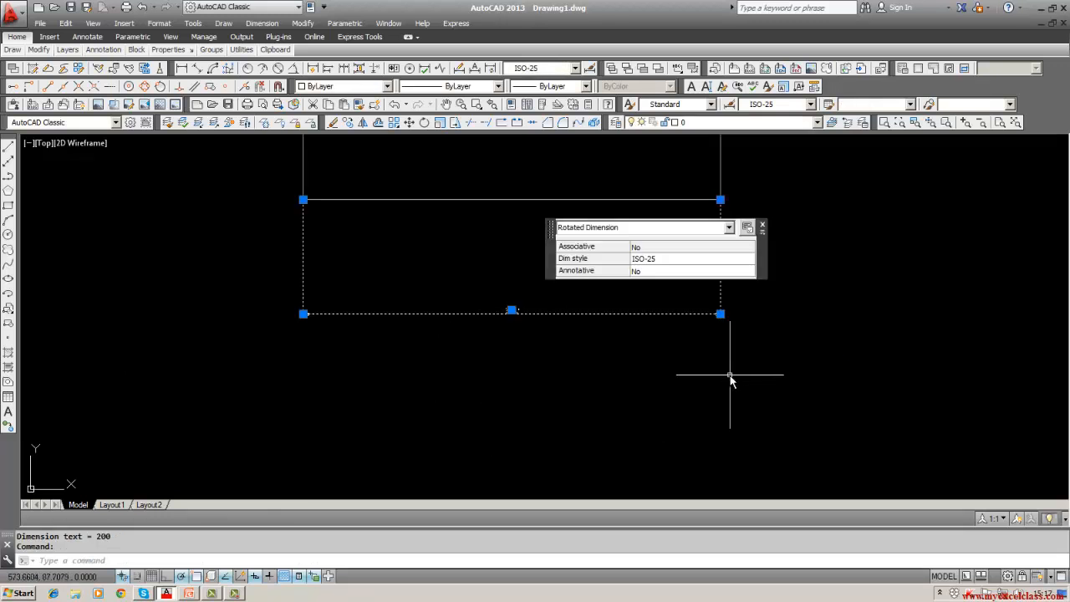
pyautogui.press('Escape')
pyautogui.scroll(-3, 531, 407)
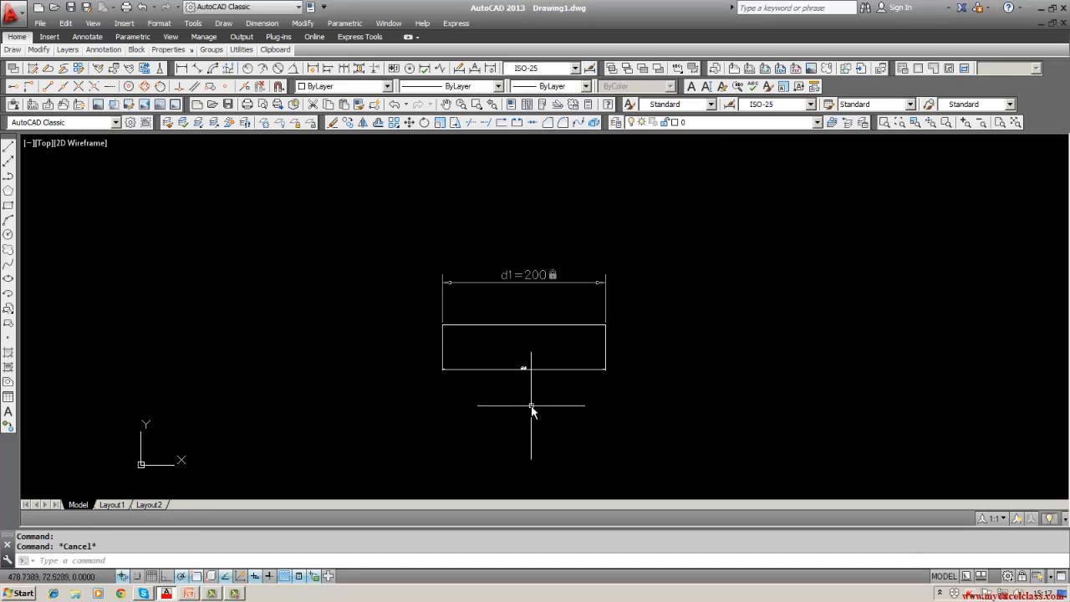
# Change the line's horizontal dimensional constraint to d1=300.
pyautogui.doubleClick(539, 278)
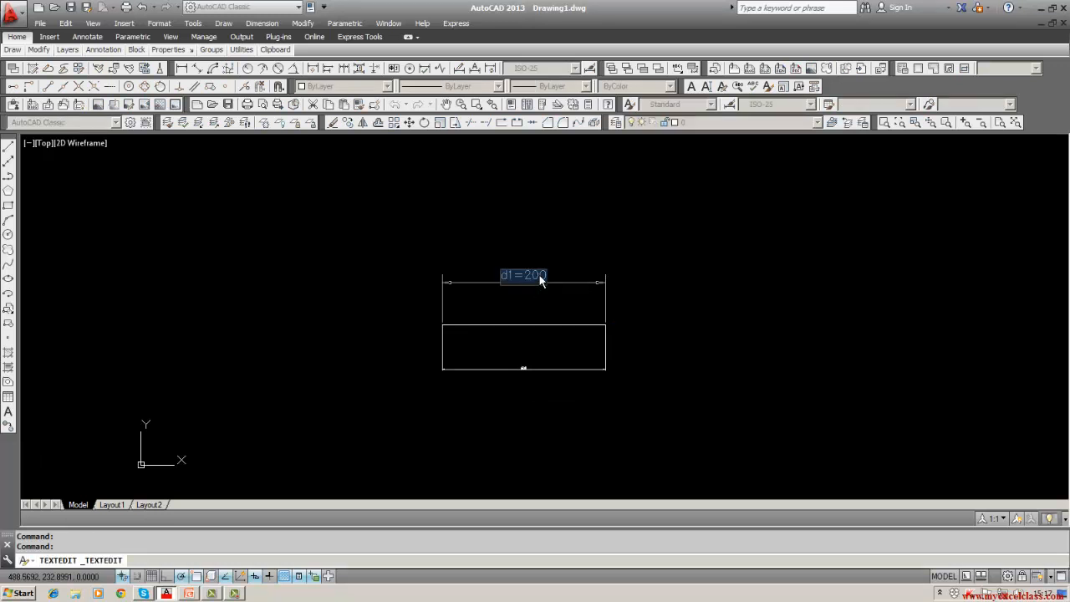
pyautogui.press('BackSpace')
pyautogui.write('d1=300')
pyautogui.press('Return')
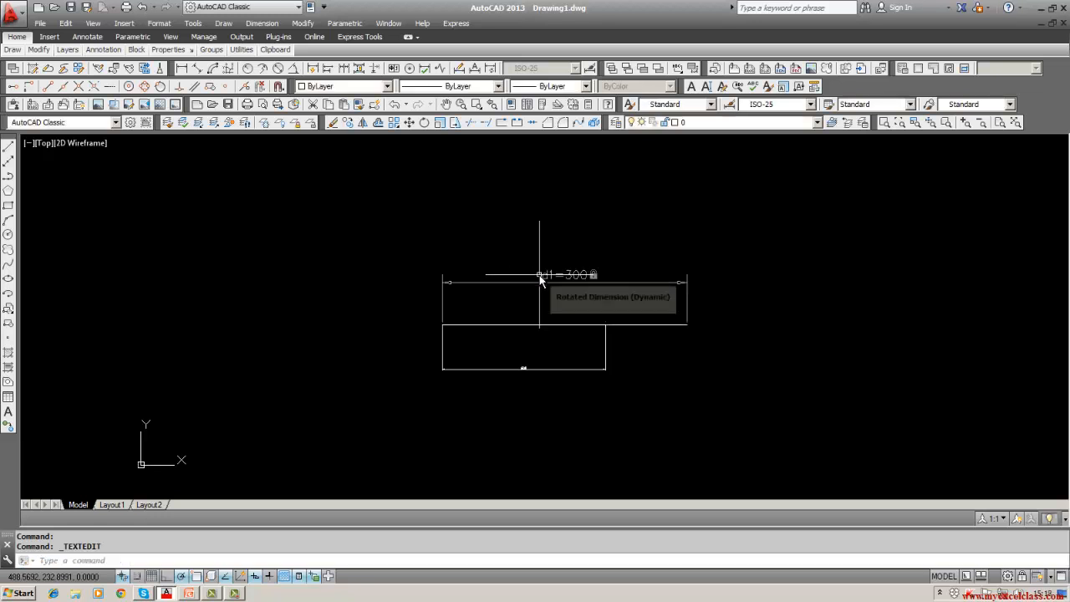
# Stretch the linear dimension's right extension origin to the right endpoint of the lengthened line.
pyautogui.scroll(2, 557, 441)
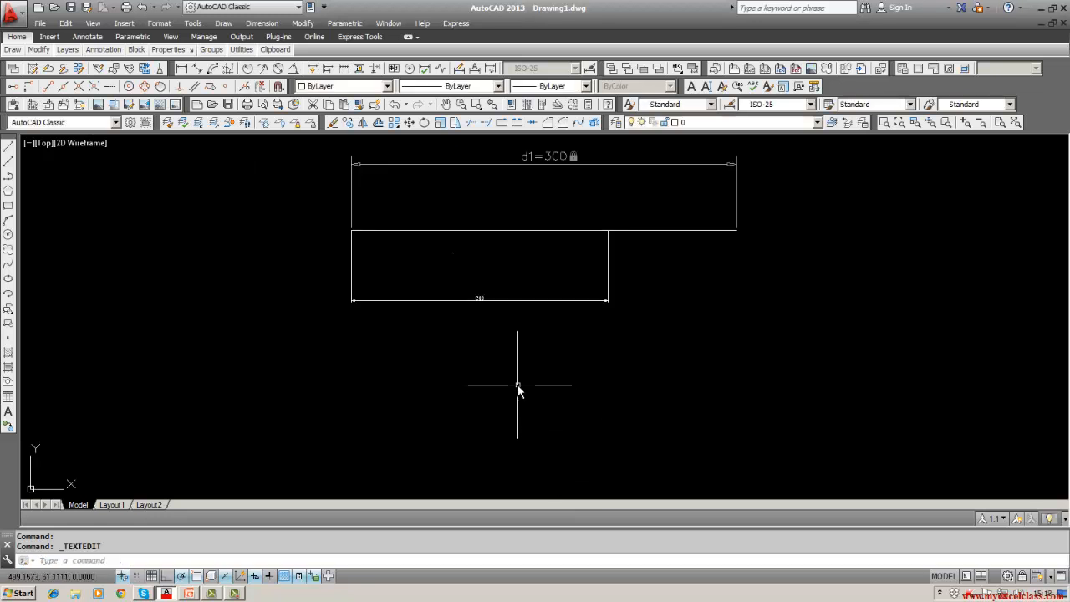
pyautogui.click(609, 257)
pyautogui.click(607, 230)
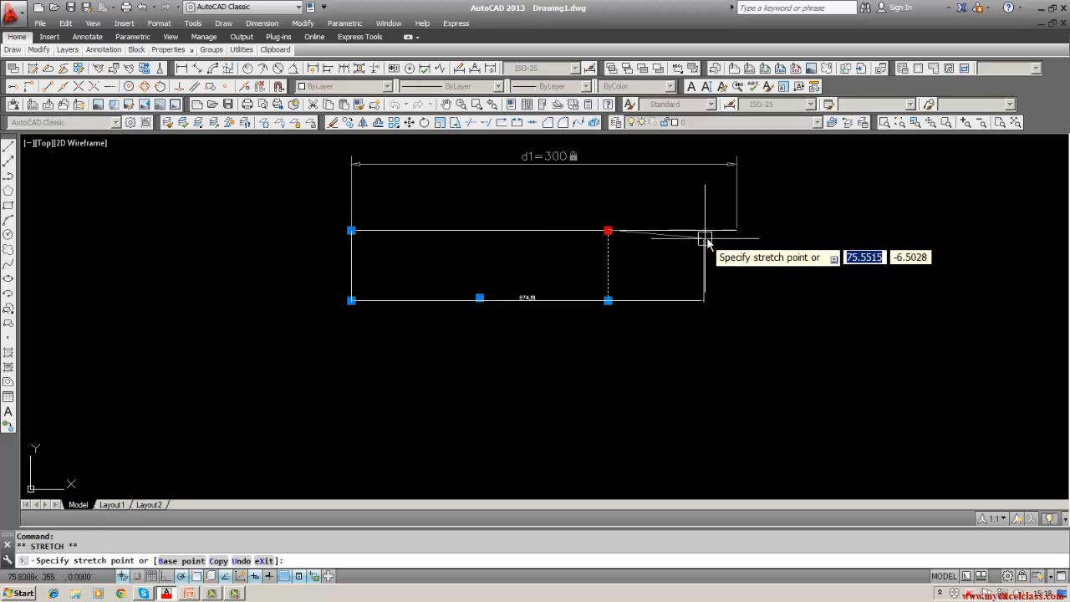
pyautogui.press('Escape')
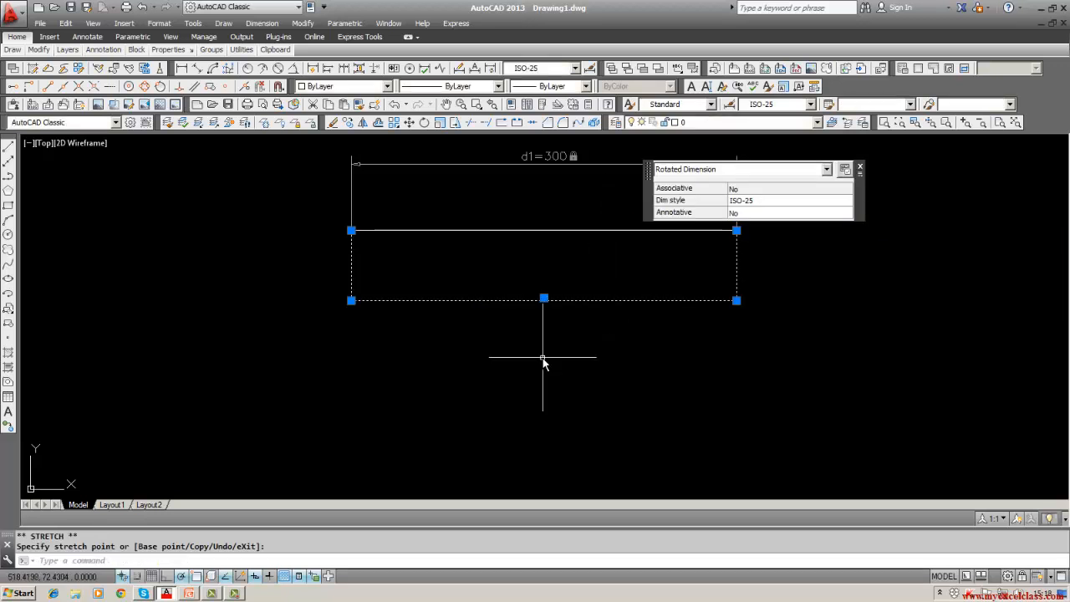
pyautogui.press('Escape')
pyautogui.scroll(3, 541, 328)
pyautogui.scroll(-4, 541, 328)
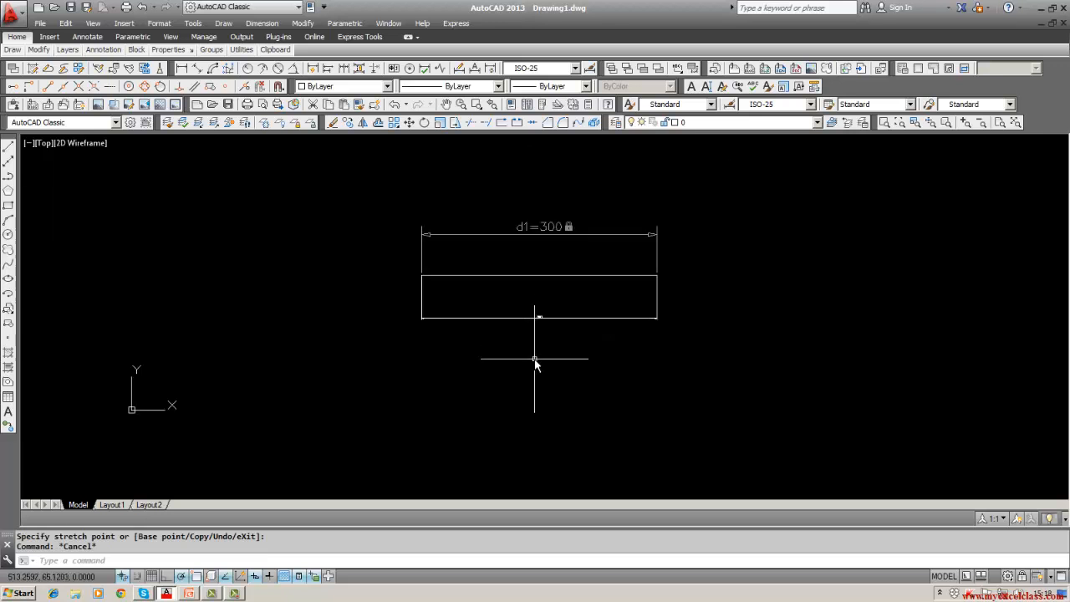
pyautogui.click(568, 227)
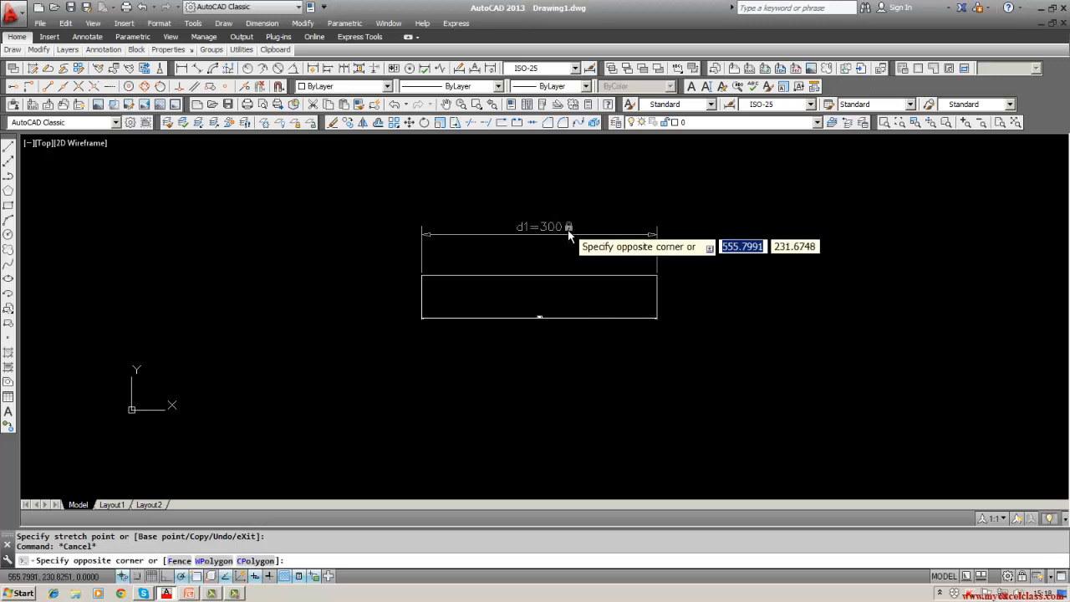
pyautogui.click(617, 245)
pyautogui.doubleClick(555, 227)
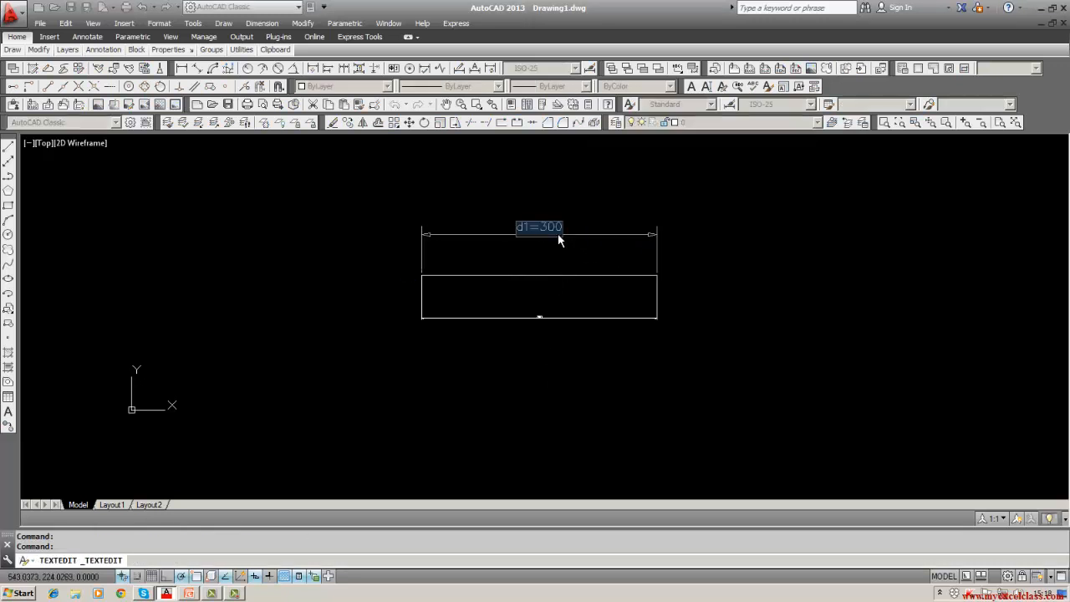
pyautogui.click(568, 234)
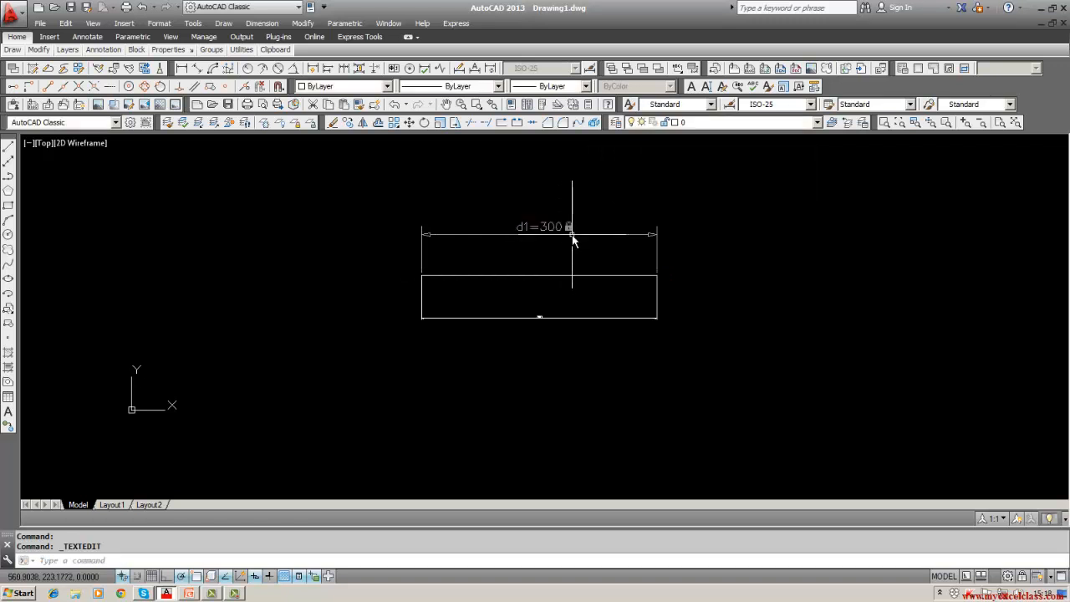
# Stretch the horizontal dimensional constraint's right end outward so that the line becomes about 517 units long.
pyautogui.doubleClick(571, 235)
pyautogui.click(573, 239)
pyautogui.click(574, 233)
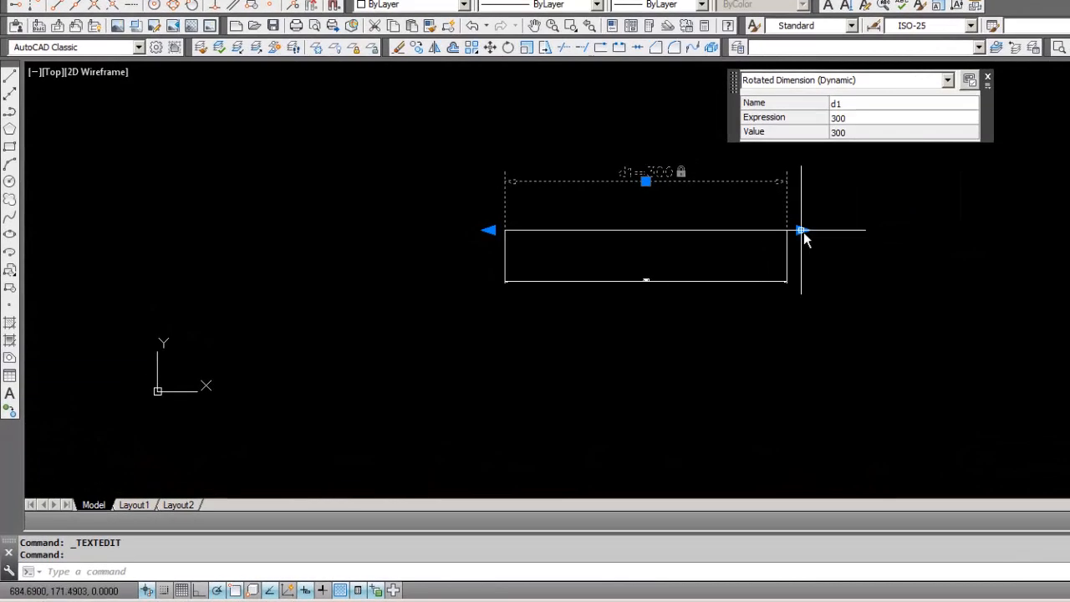
pyautogui.click(800, 230)
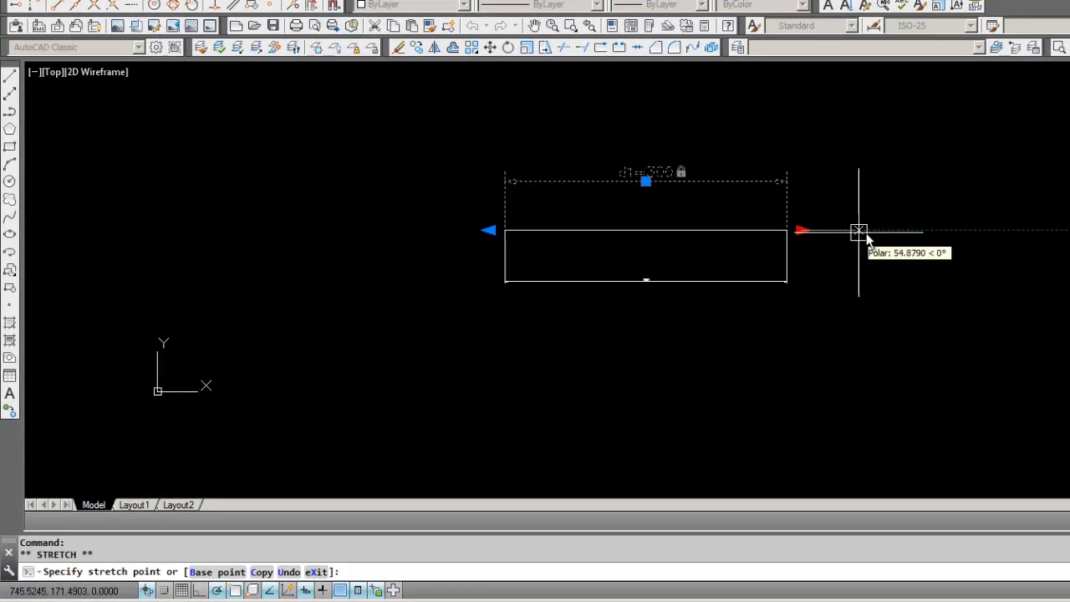
pyautogui.click(1006, 231)
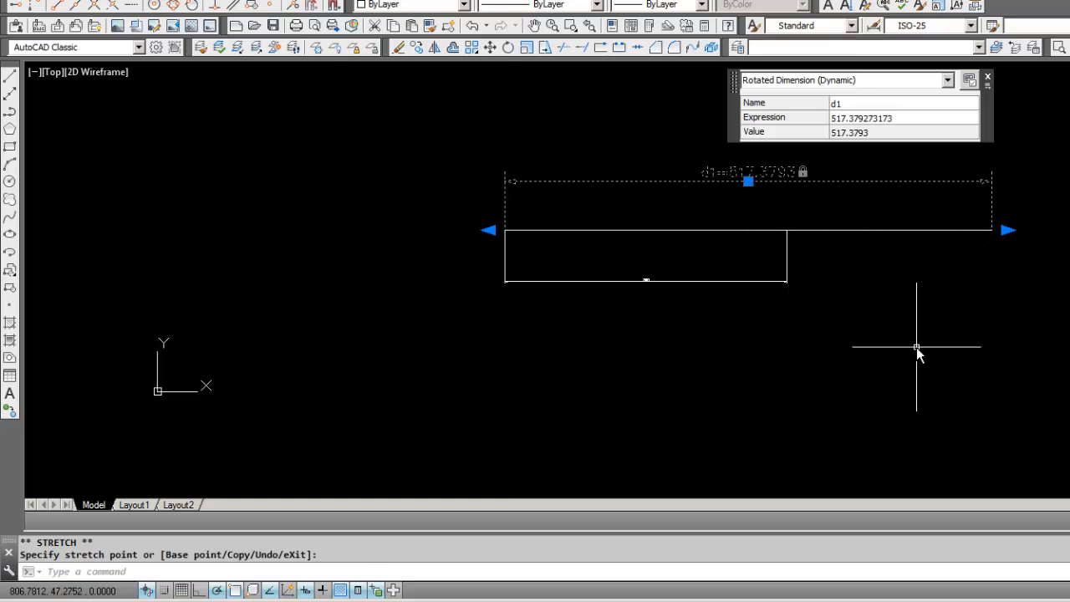
pyautogui.press('Escape')
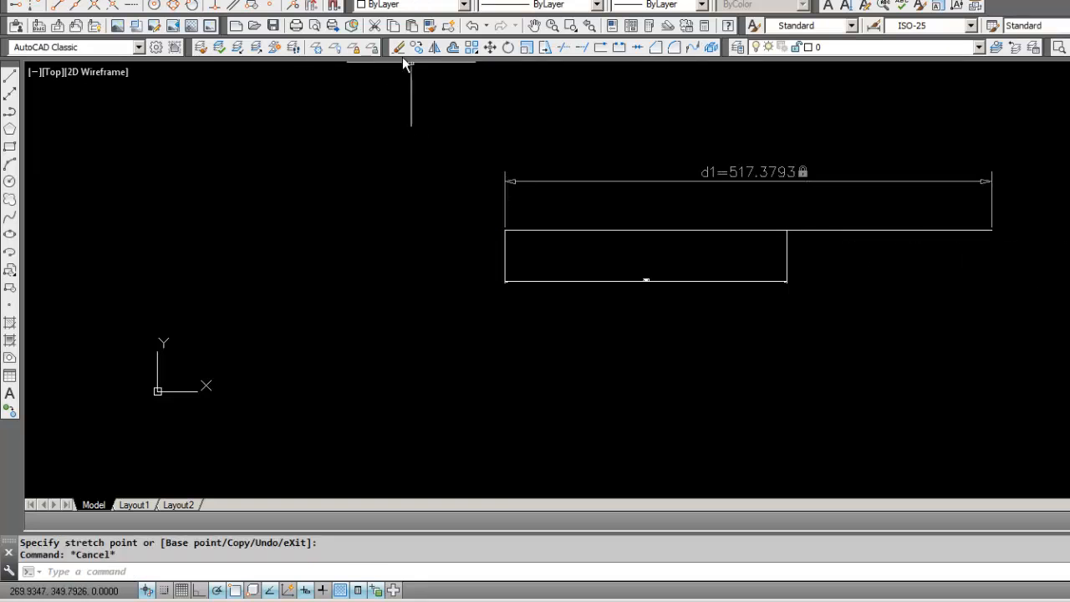
# Erase the ordinary linear dimension below the line.
pyautogui.click(399, 48)
pyautogui.click(643, 281)
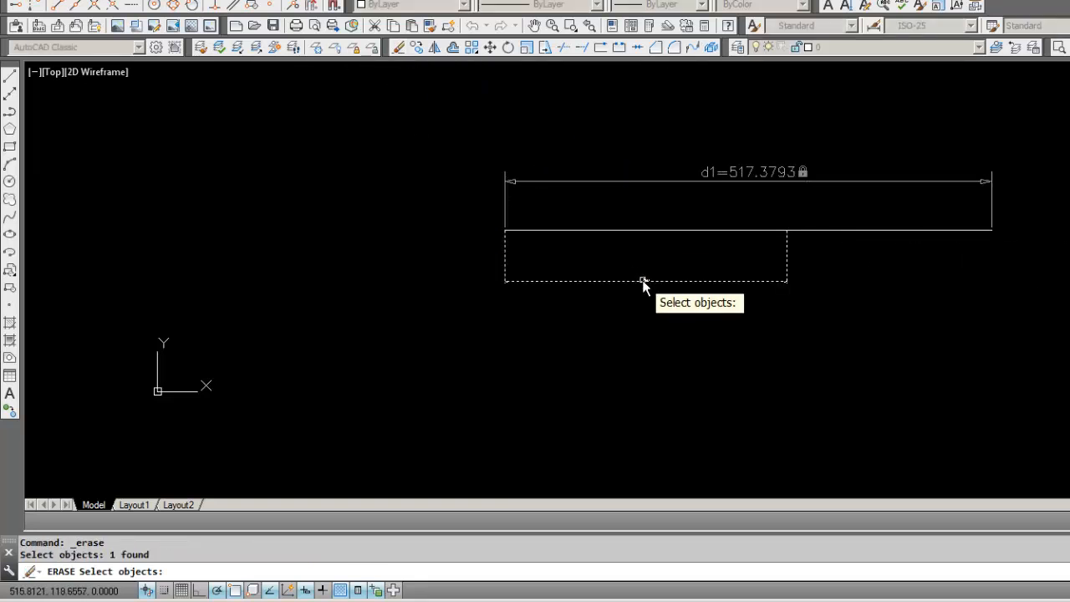
pyautogui.press('Return')
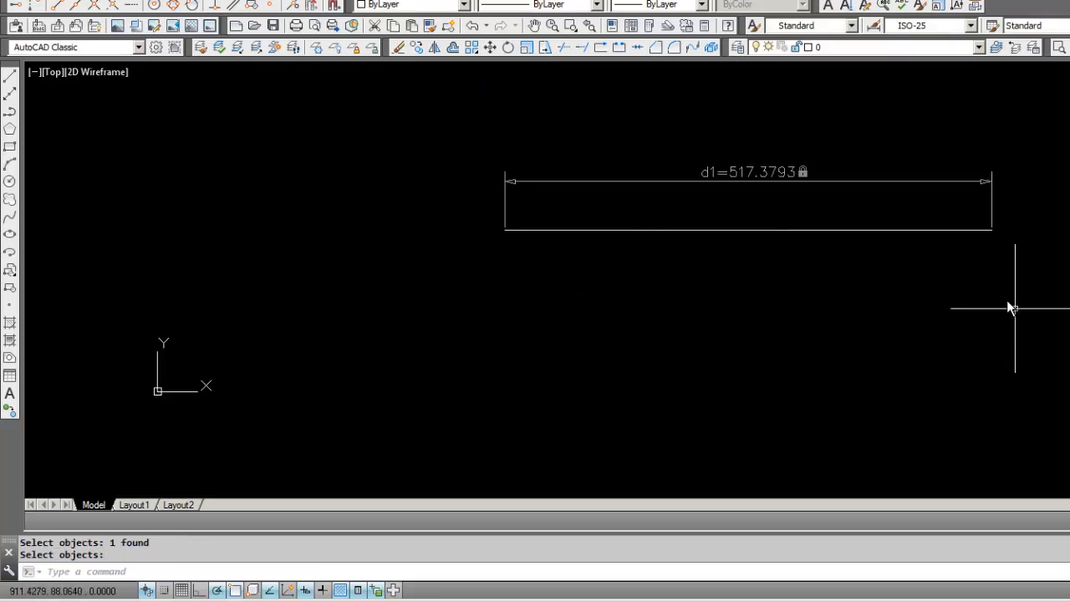
# Stretch the horizontal dimensional constraint's right end inward so that the line becomes about 275 units long.
pyautogui.click(980, 232)
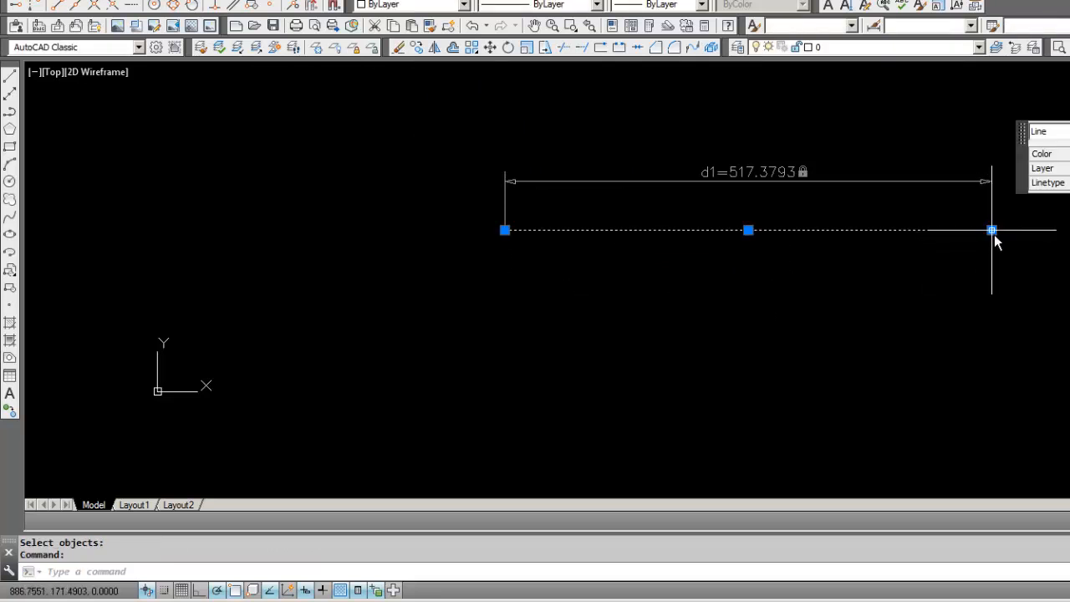
pyautogui.press('Escape')
pyautogui.click(903, 184)
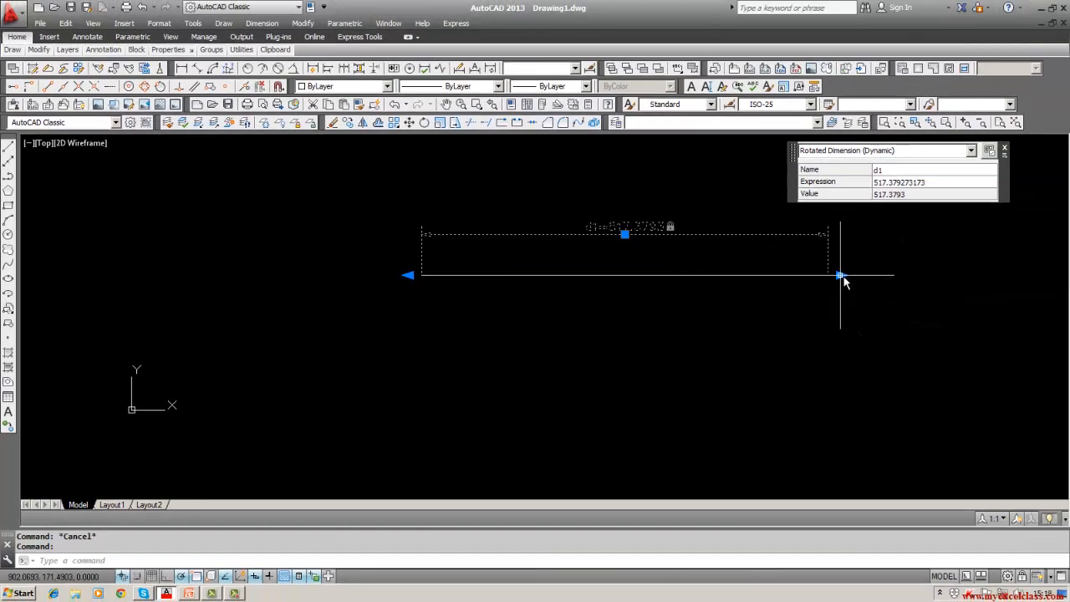
pyautogui.click(840, 275)
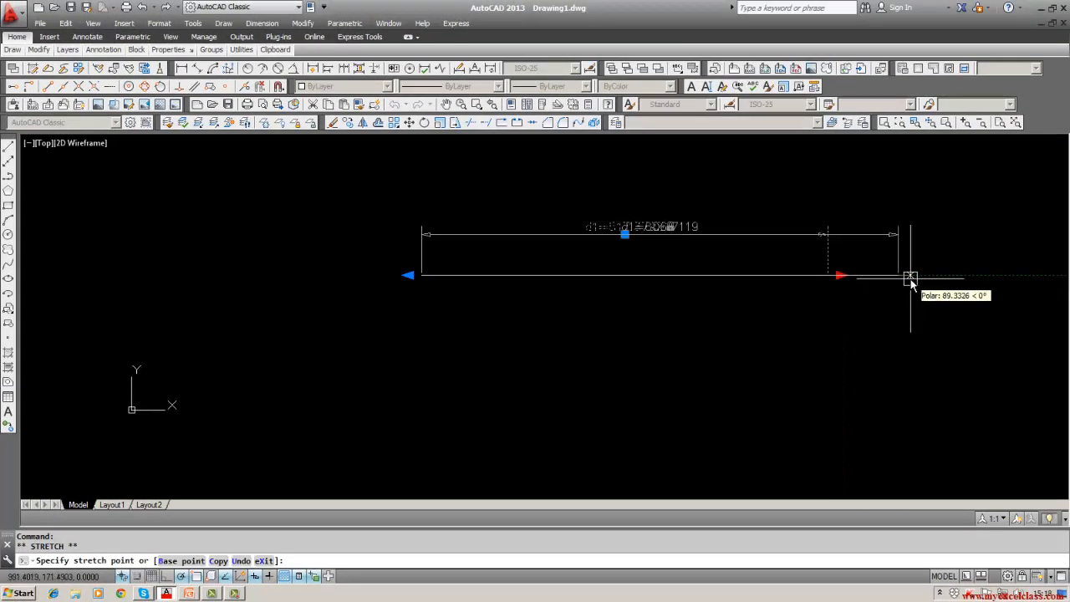
pyautogui.click(640, 277)
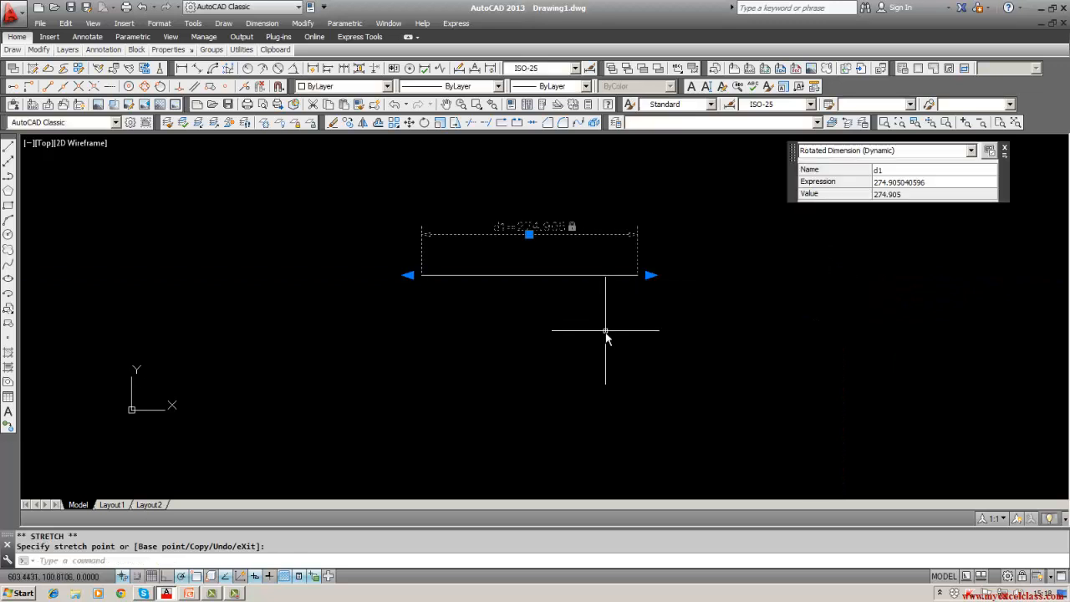
pyautogui.press('Escape')
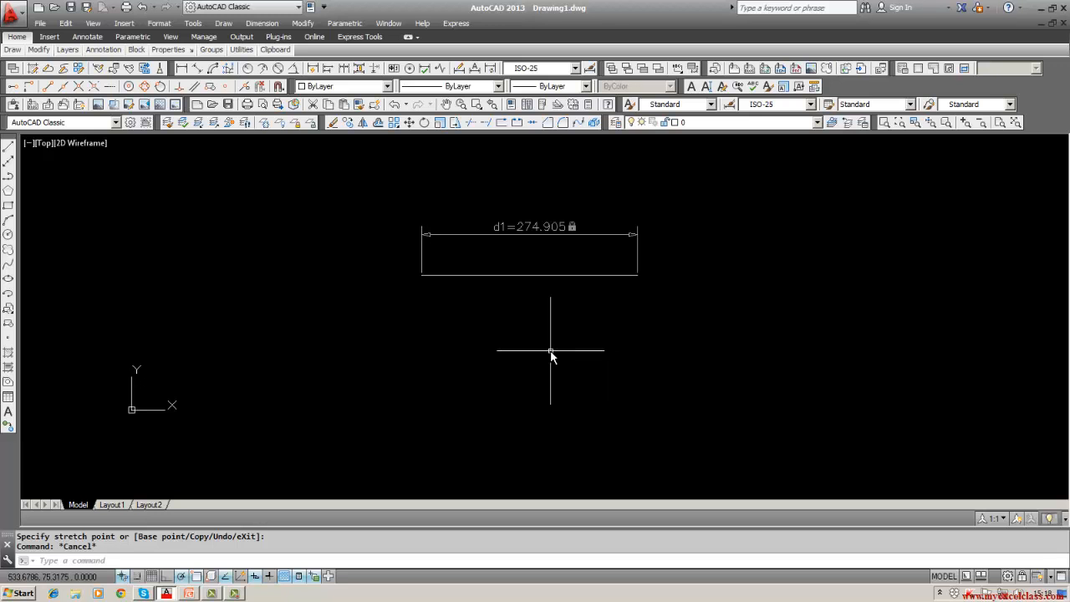
# Rotate the constrained line by 30 degrees about its left endpoint.
pyautogui.moveTo(508, 278)
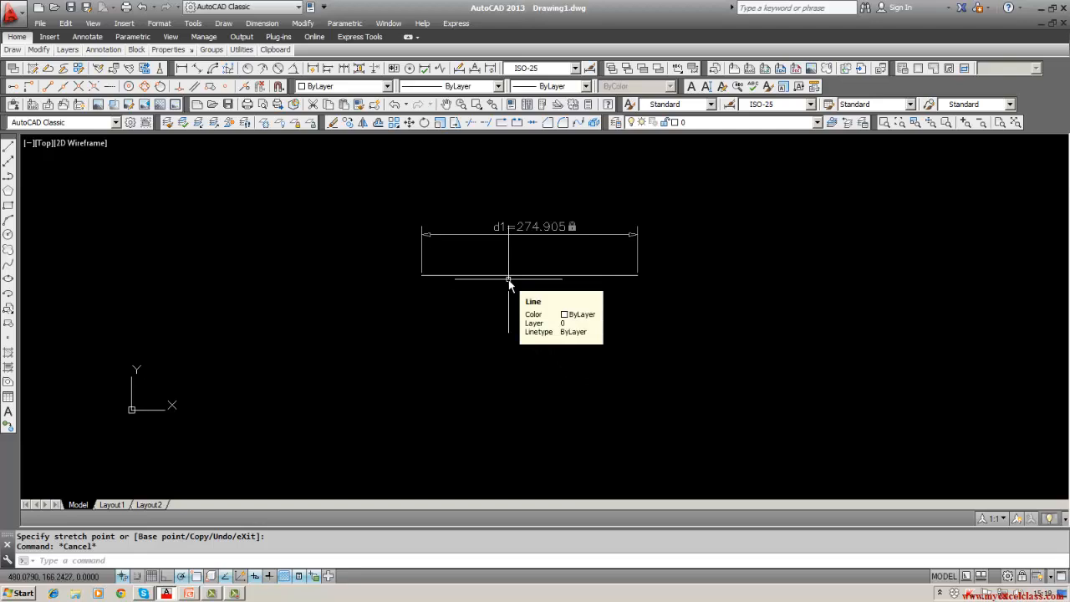
pyautogui.click(508, 279)
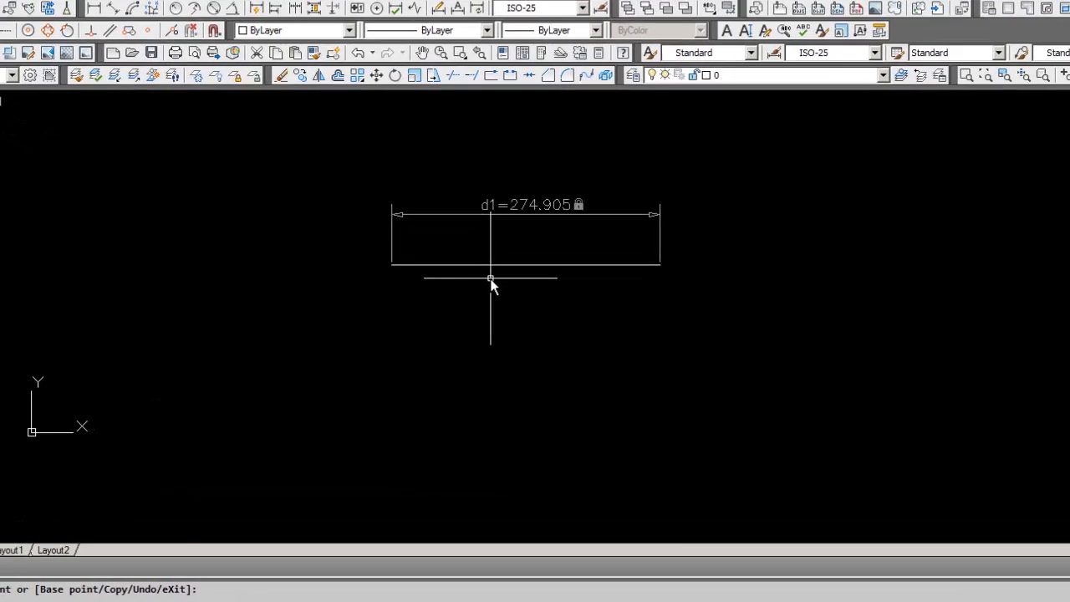
pyautogui.write('rotate')
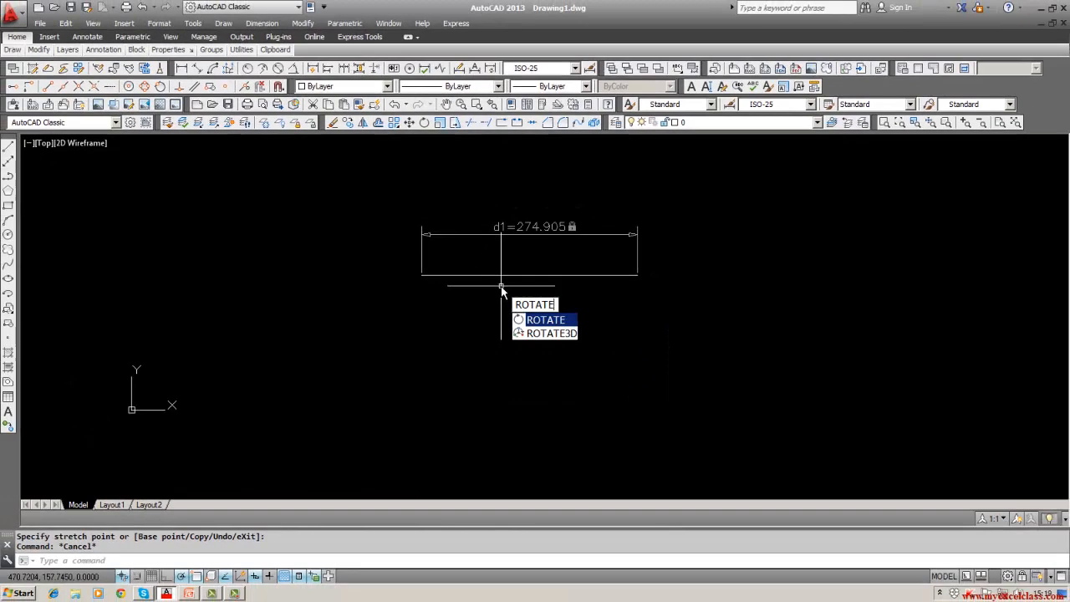
pyautogui.press('Return')
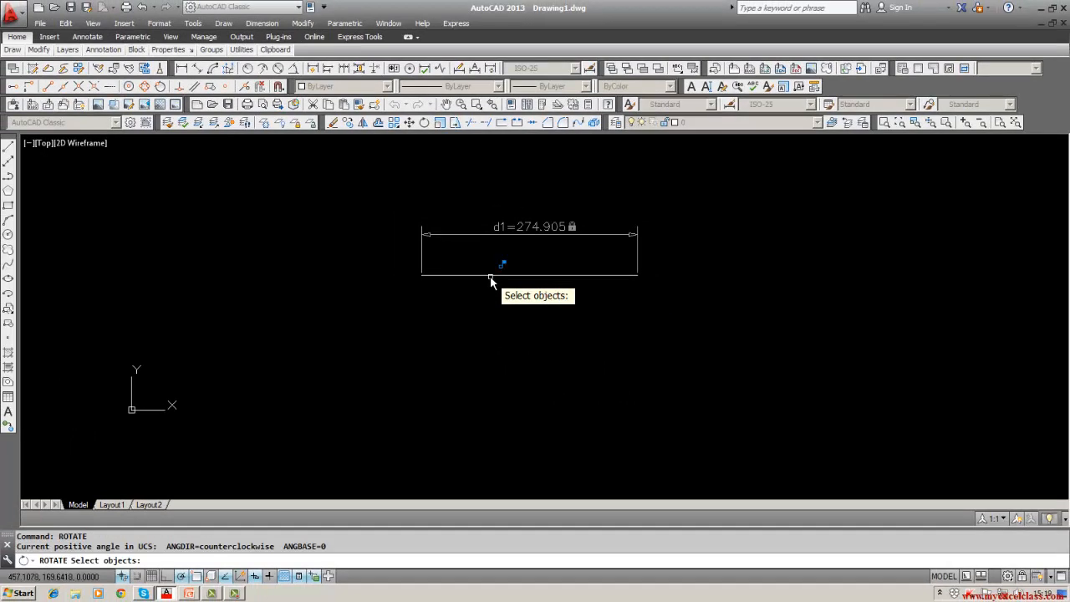
pyautogui.click(491, 275)
pyautogui.press('Return')
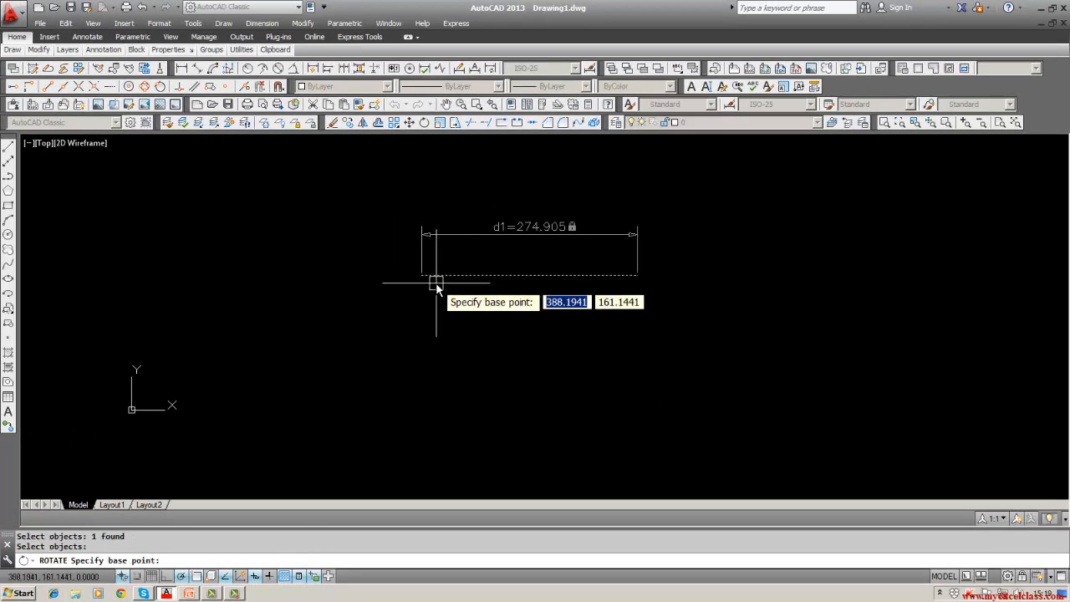
pyautogui.click(425, 279)
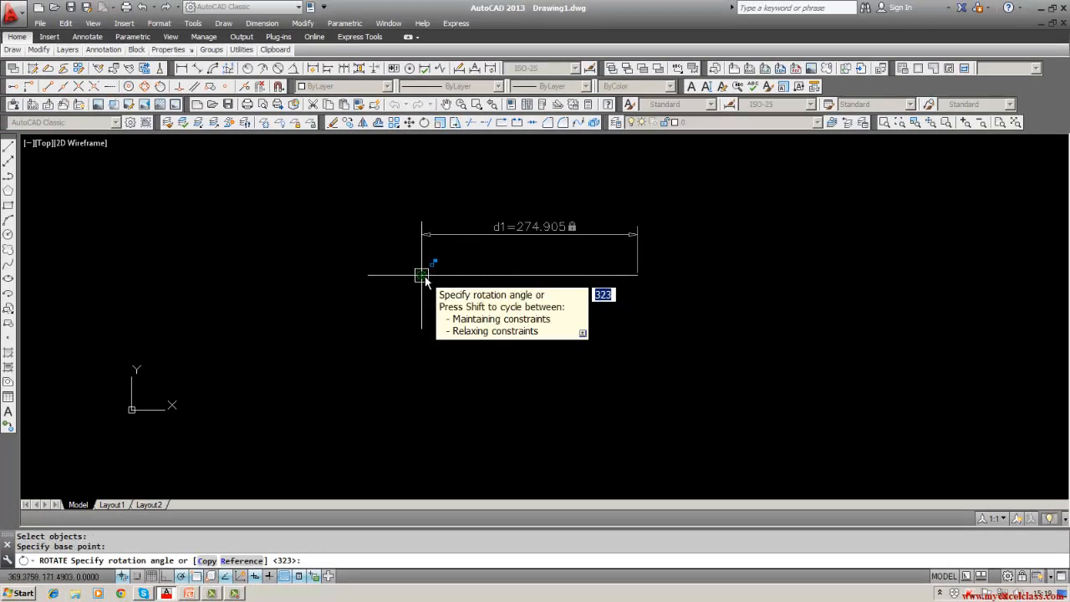
pyautogui.write('30')
pyautogui.press('Return')
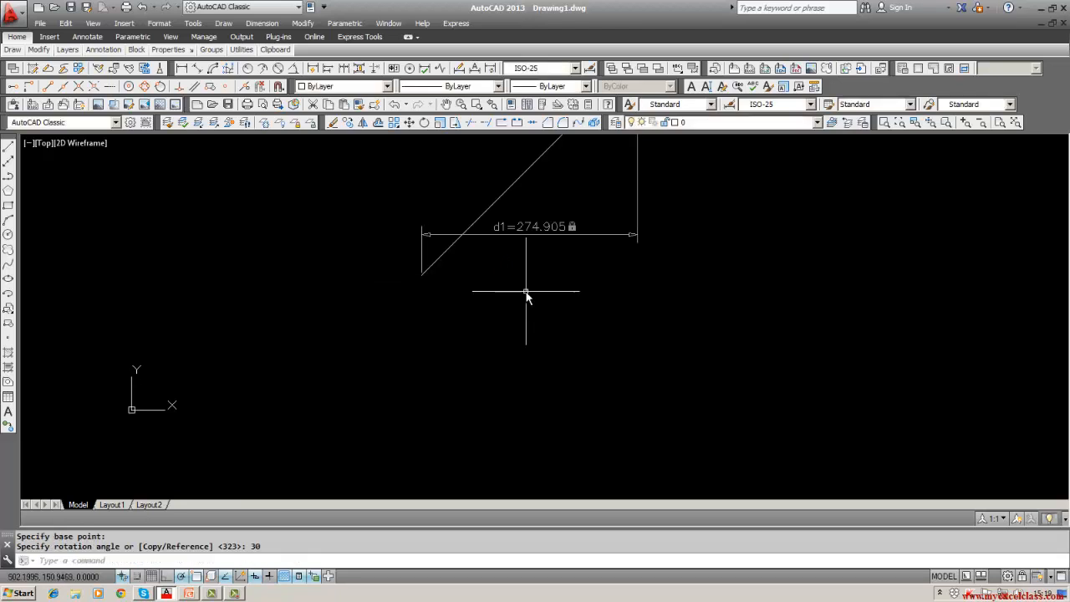
pyautogui.moveTo(528, 293)
pyautogui.mouseDown(button='middle')
pyautogui.moveTo(494, 465)
pyautogui.moveTo(487, 446)
pyautogui.mouseUp(button='middle')
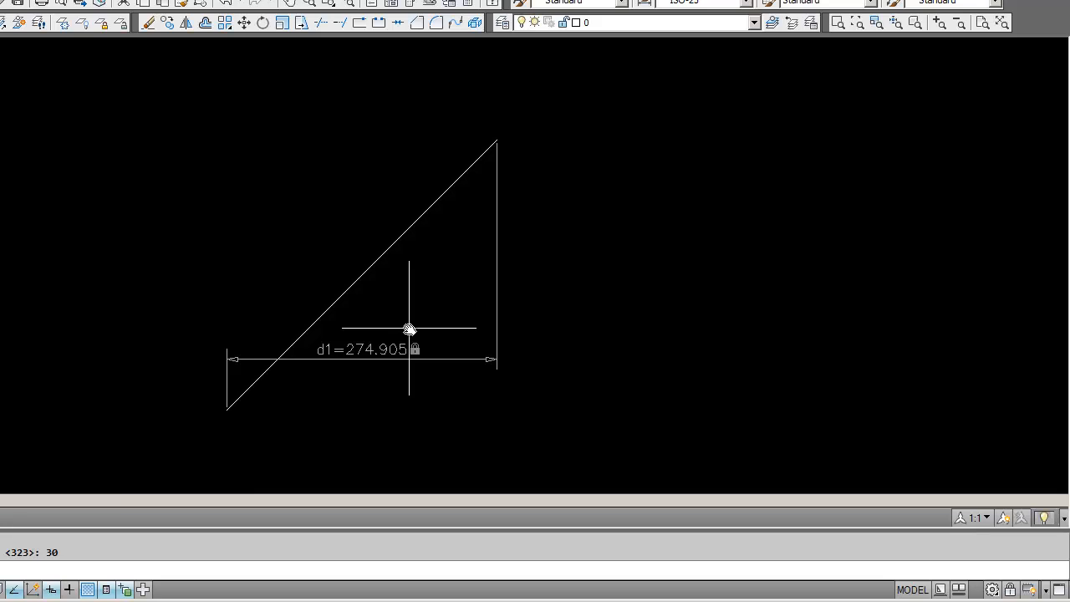
# Set the inclined line's horizontal dimensional constraint to d1=100.
pyautogui.click(363, 356)
pyautogui.doubleClick(363, 356)
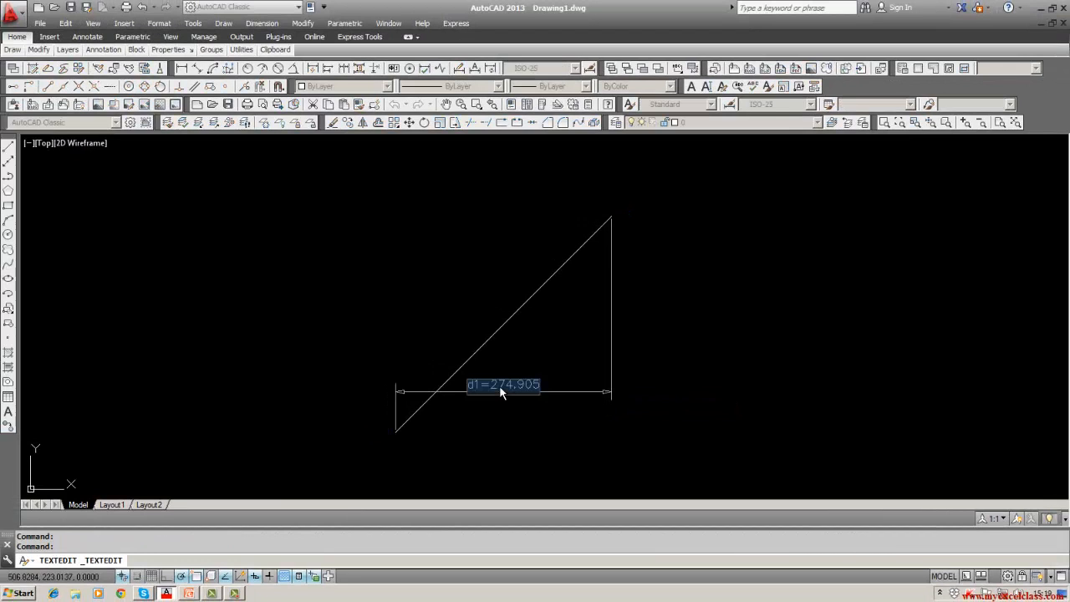
pyautogui.click(499, 386)
pyautogui.press('BackSpace')
pyautogui.write('d1=')
pyautogui.press('BackSpace')
pyautogui.press('BackSpace')
pyautogui.press('BackSpace')
pyautogui.press('BackSpace')
pyautogui.press('Return')
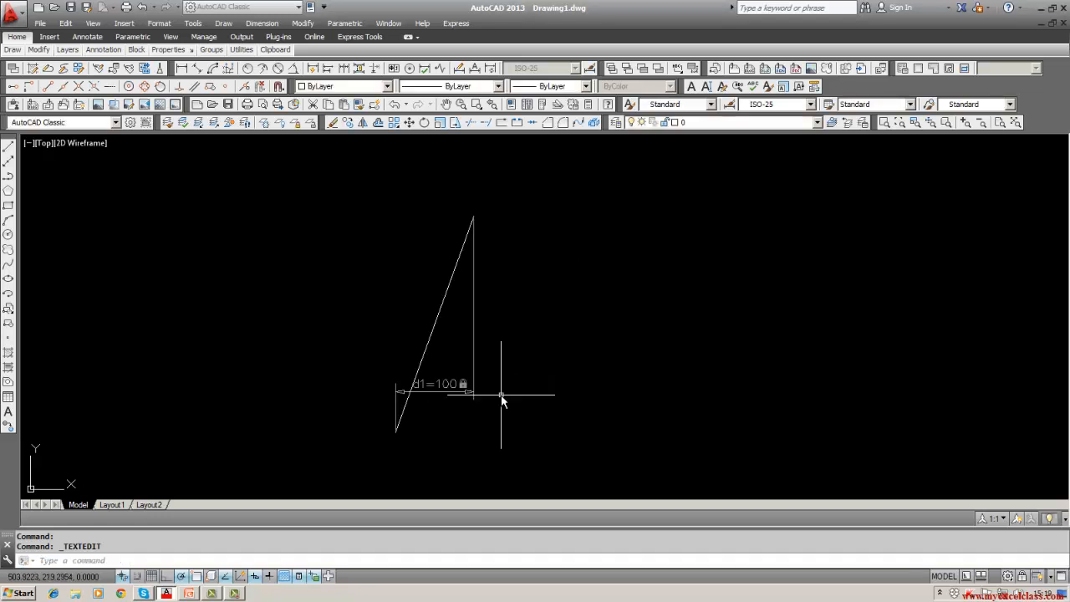
# Change the inclined line's horizontal dimensional constraint to d1=200.
pyautogui.click(445, 390)
pyautogui.doubleClick(446, 390)
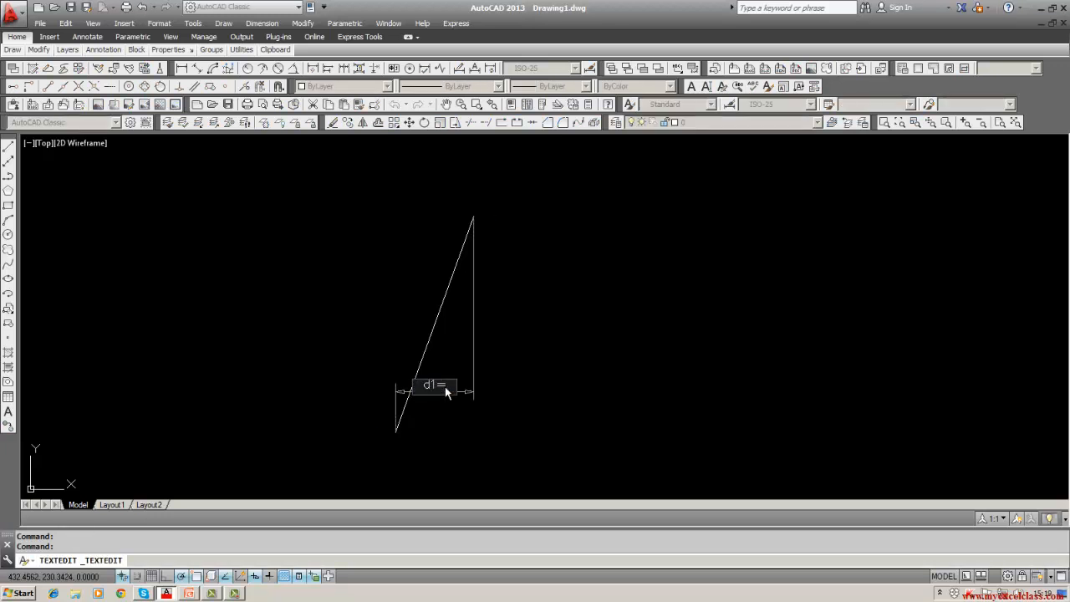
pyautogui.write('d1=200')
pyautogui.press('Return')
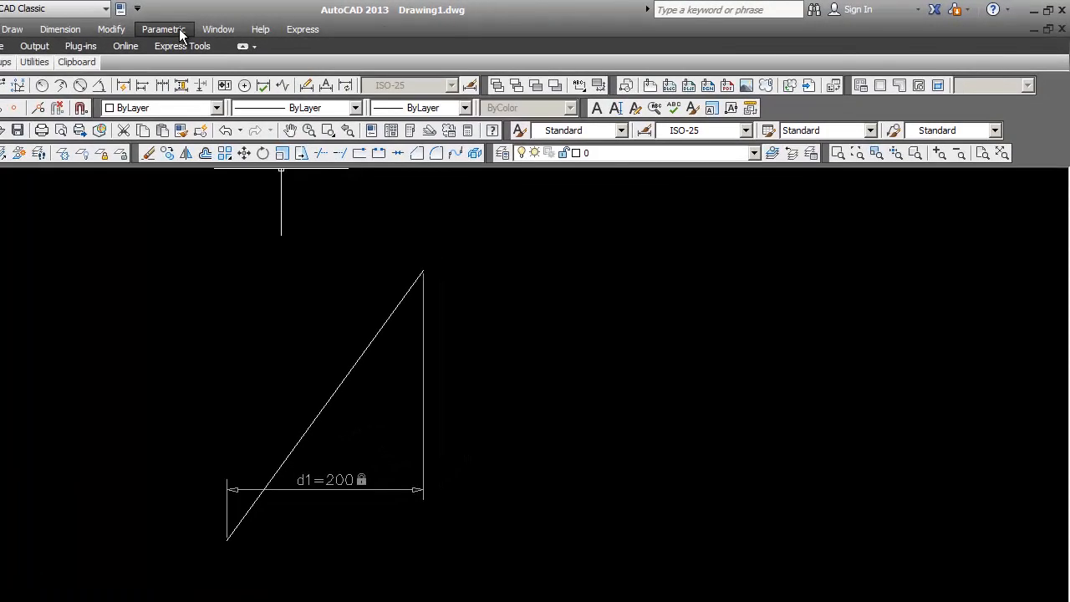
pyautogui.click(357, 26)
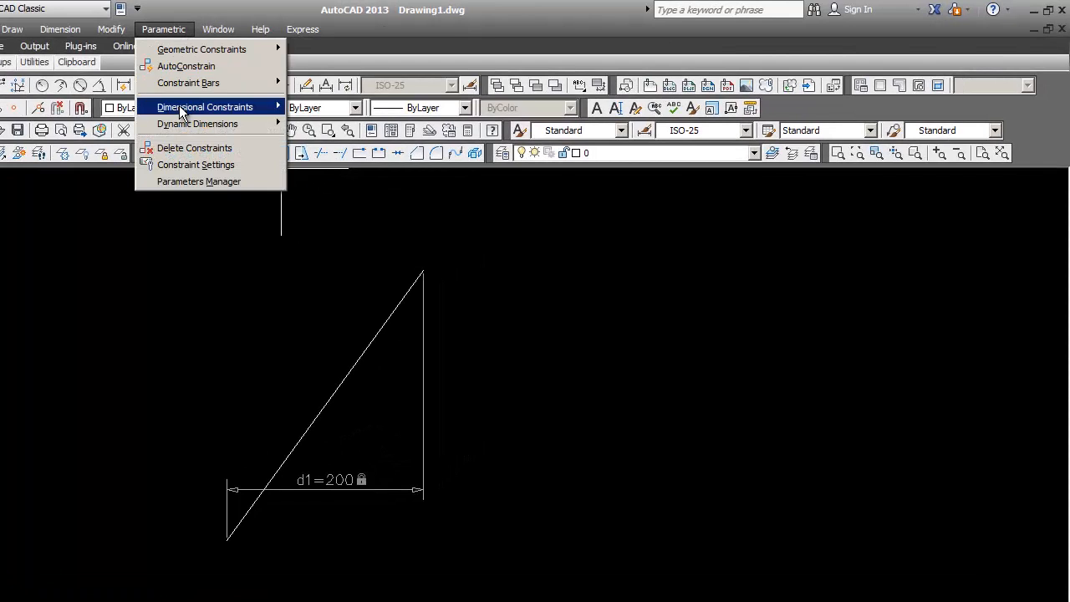
pyautogui.moveTo(179, 106)
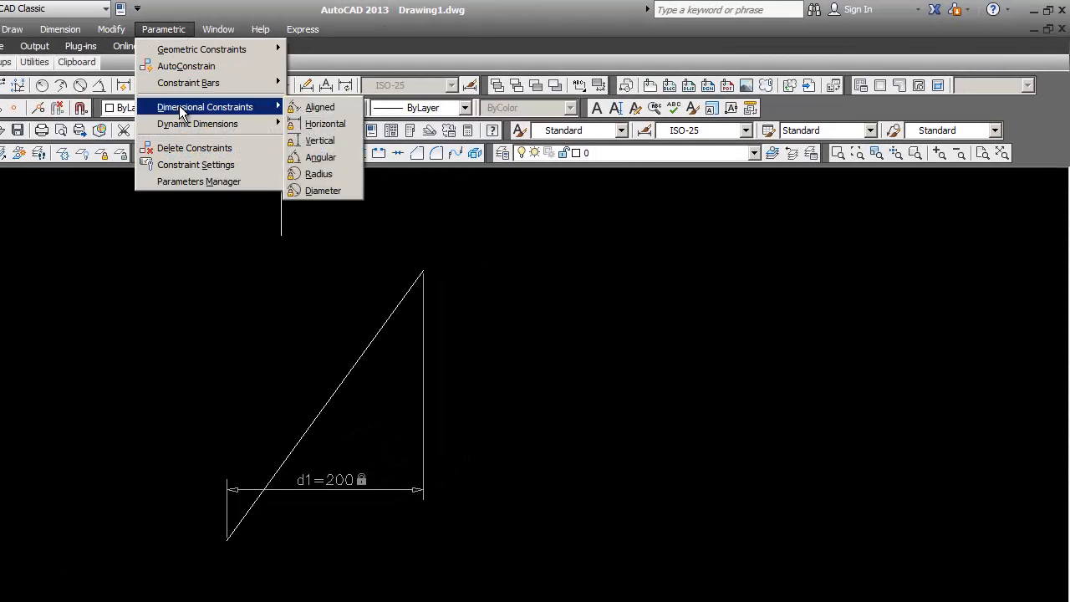
pyautogui.click(330, 140)
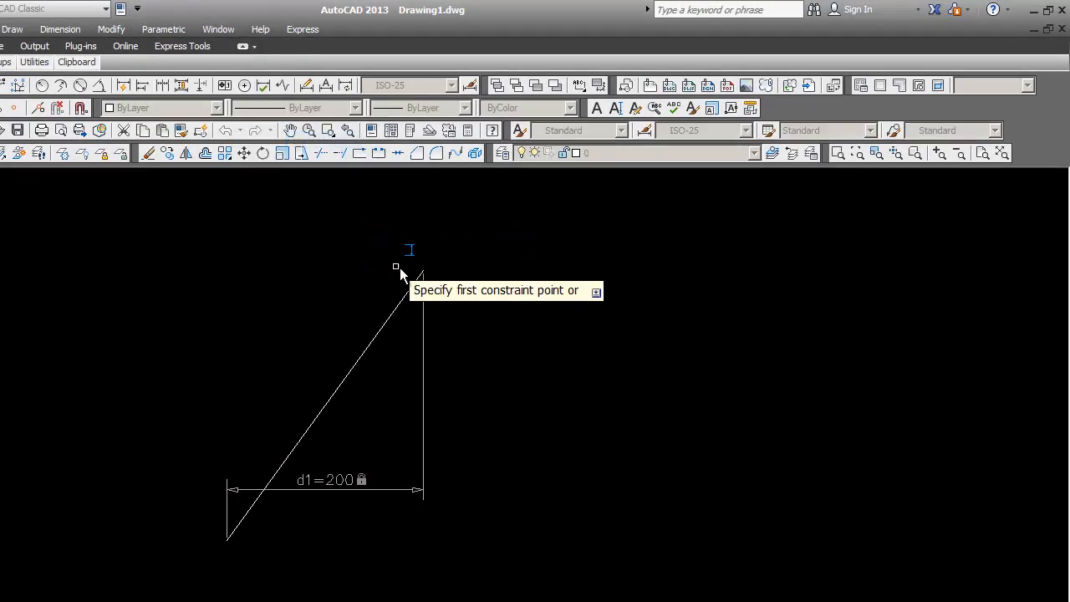
pyautogui.click(423, 270)
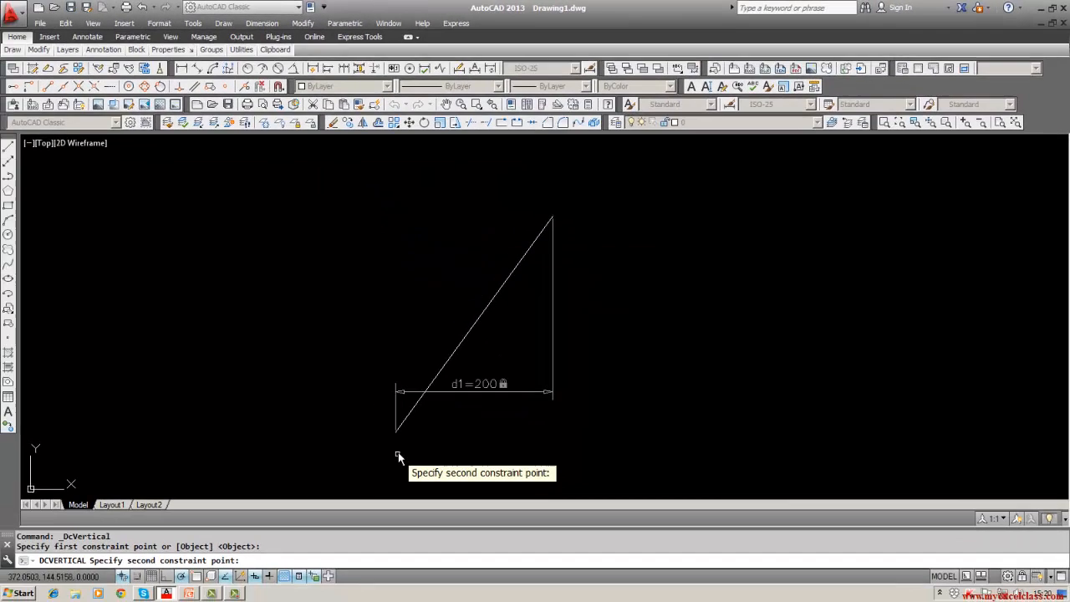
pyautogui.click(397, 432)
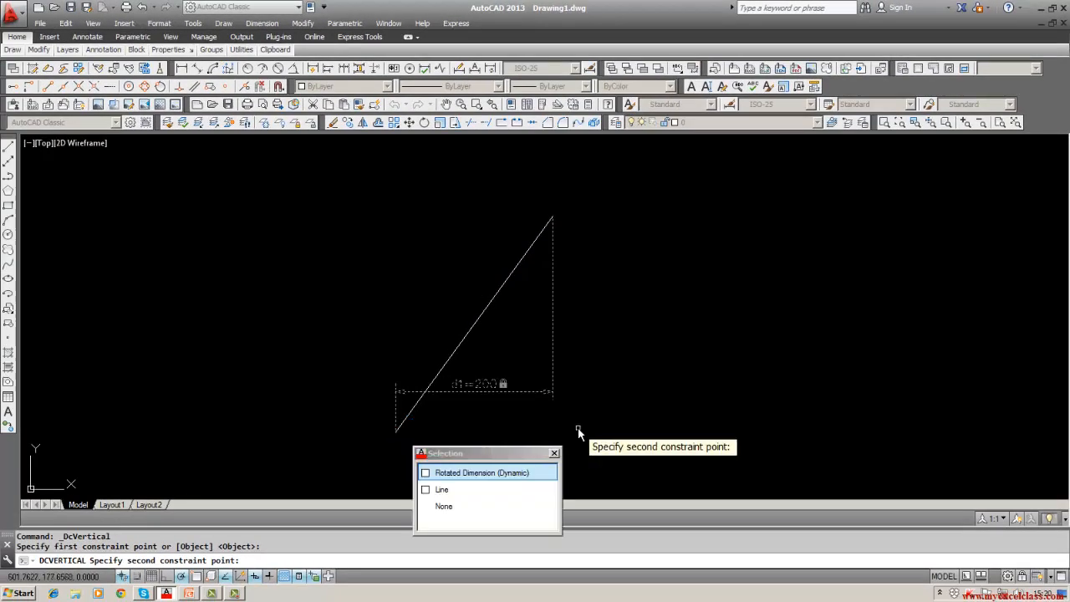
pyautogui.press('Escape')
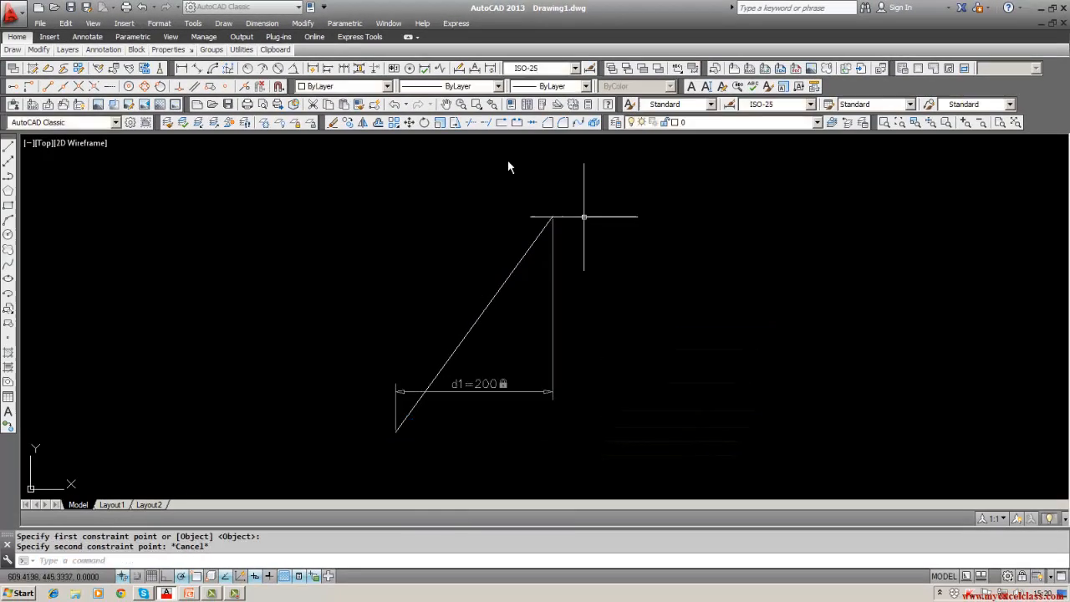
pyautogui.click(347, 24)
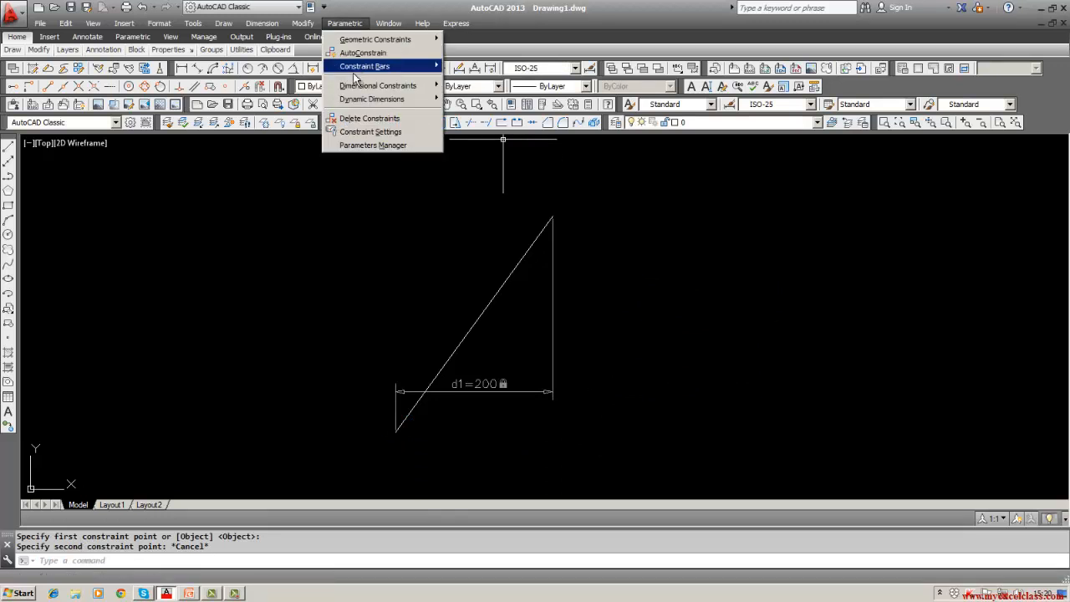
pyautogui.moveTo(353, 90)
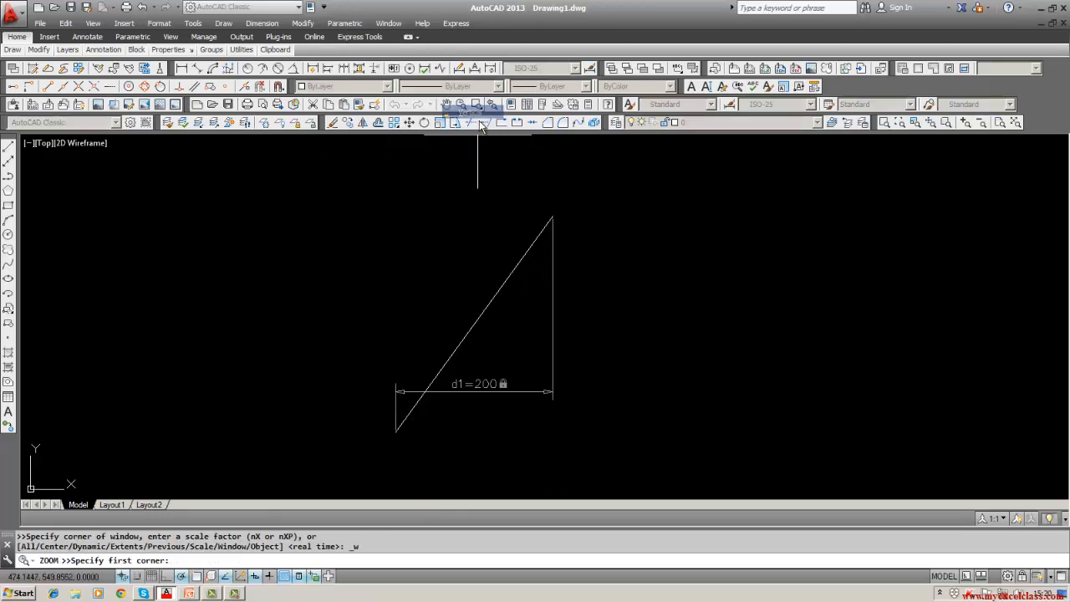
pyautogui.click(549, 221)
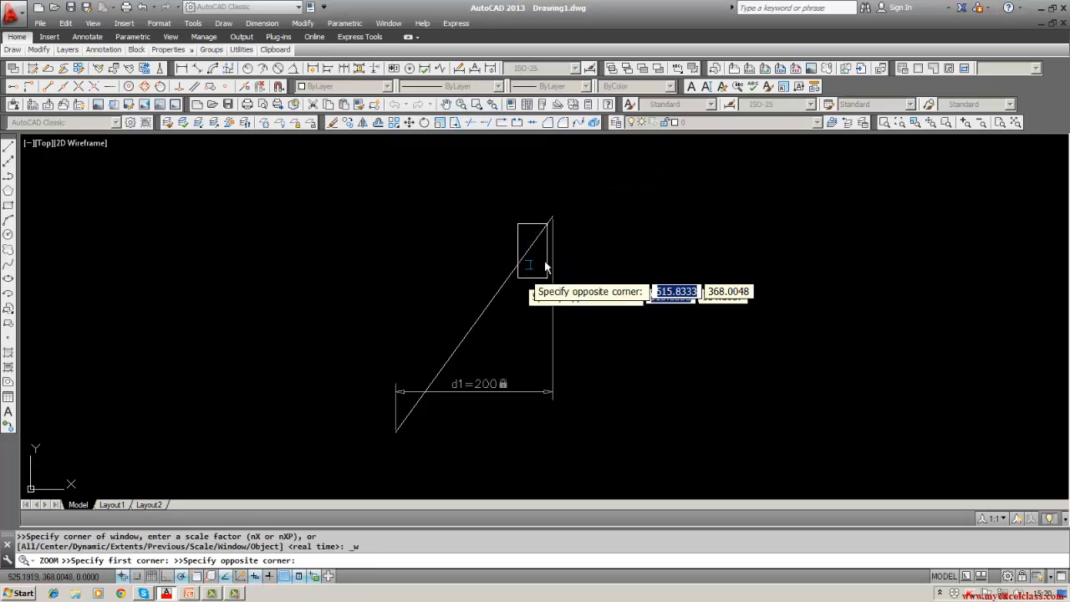
pyautogui.click(538, 256)
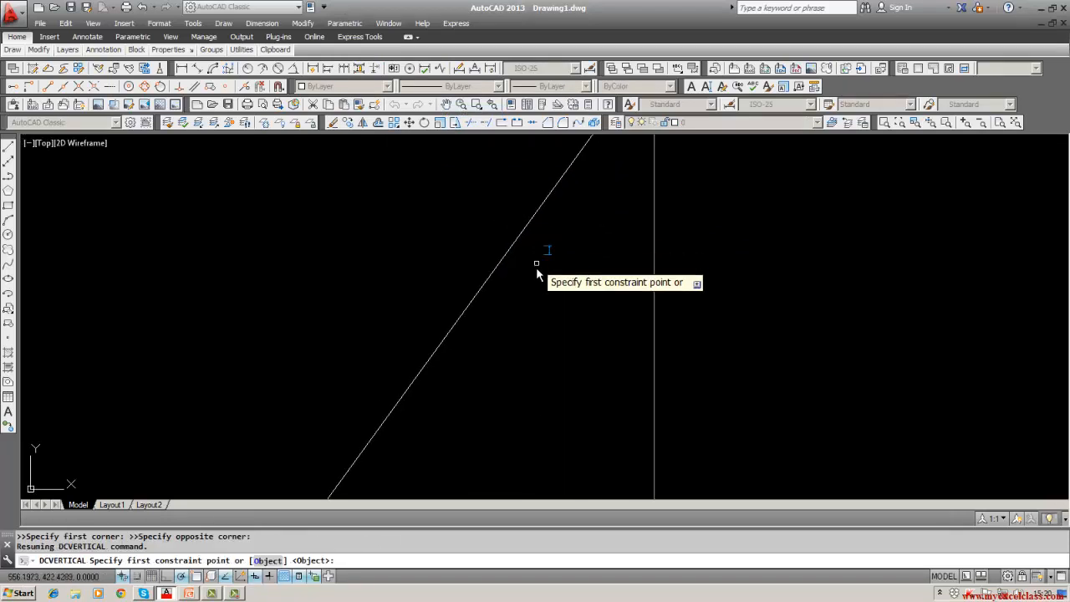
pyautogui.scroll(-5, 539, 268)
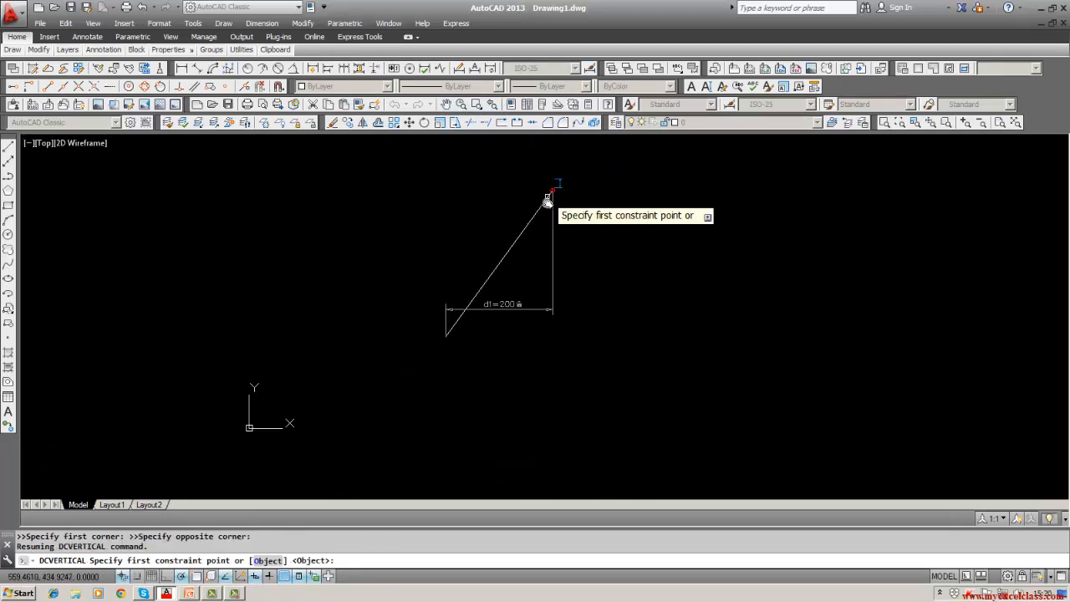
pyautogui.click(545, 202)
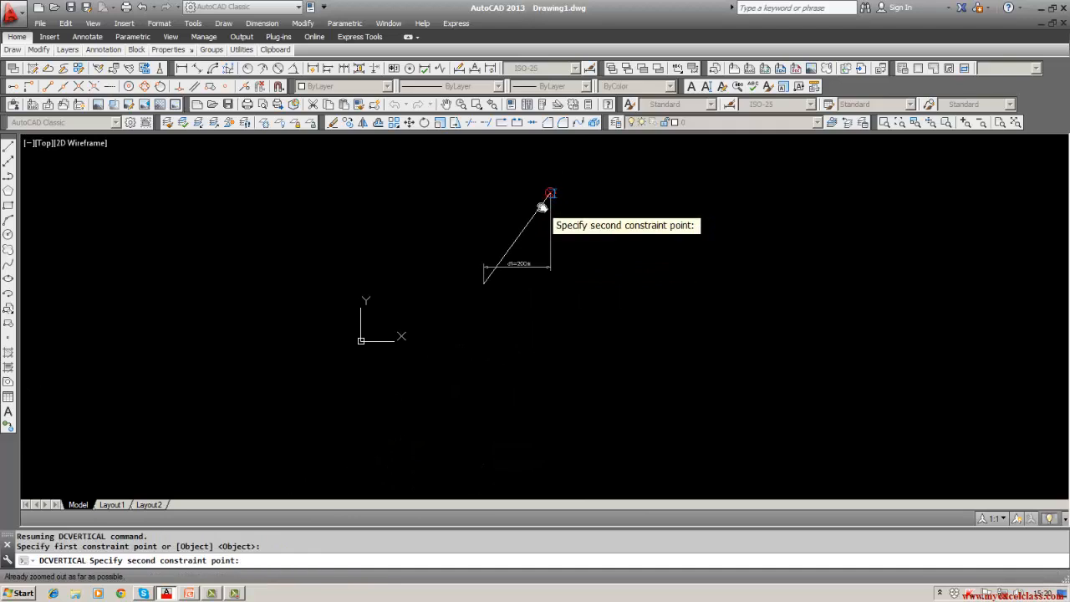
pyautogui.click(487, 278)
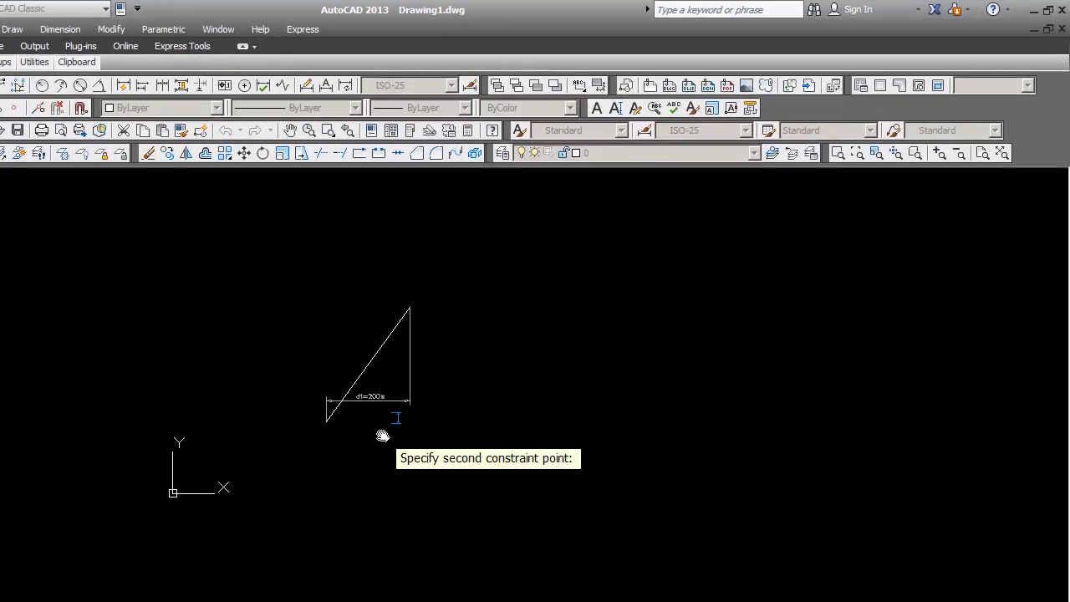
pyautogui.scroll(4, 382, 436)
# Try to apply a vertical geometric constraint to the inclined line that carries the horizontal dimensional constraint.
pyautogui.click(164, 29)
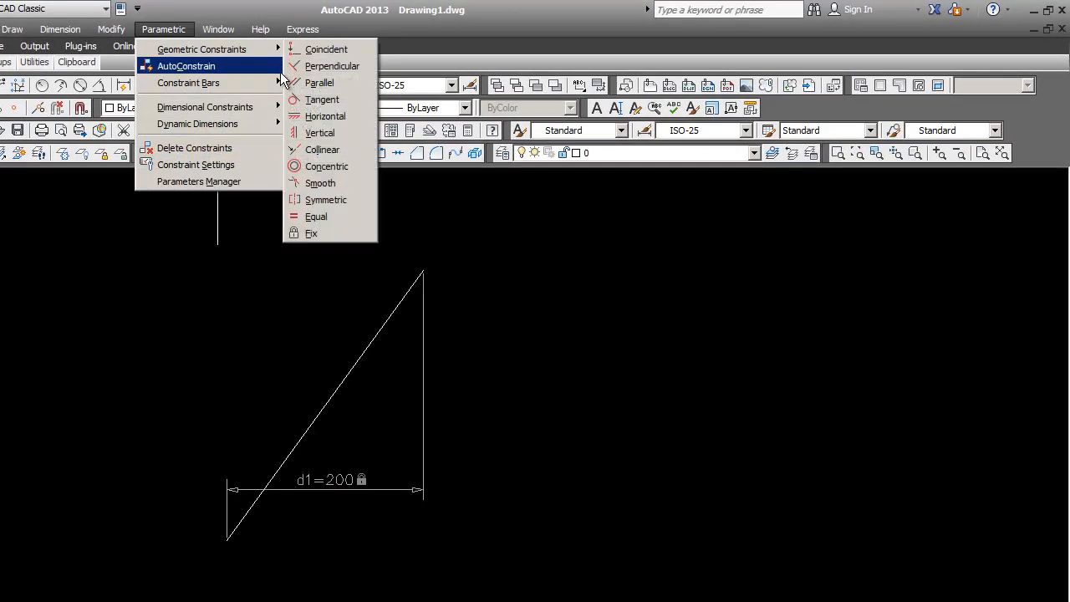
pyautogui.moveTo(226, 49)
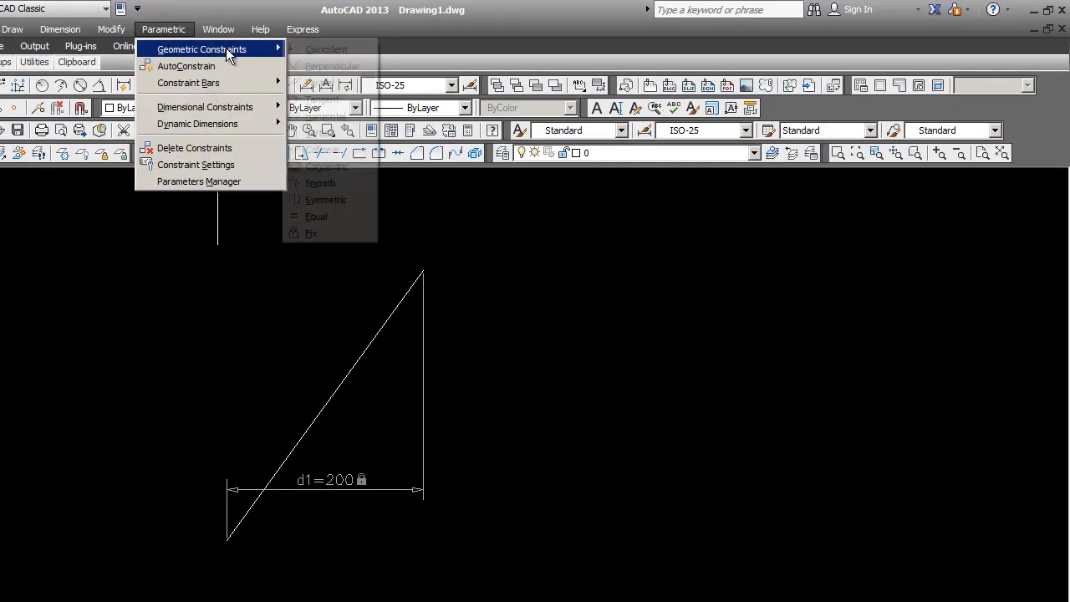
pyautogui.click(326, 130)
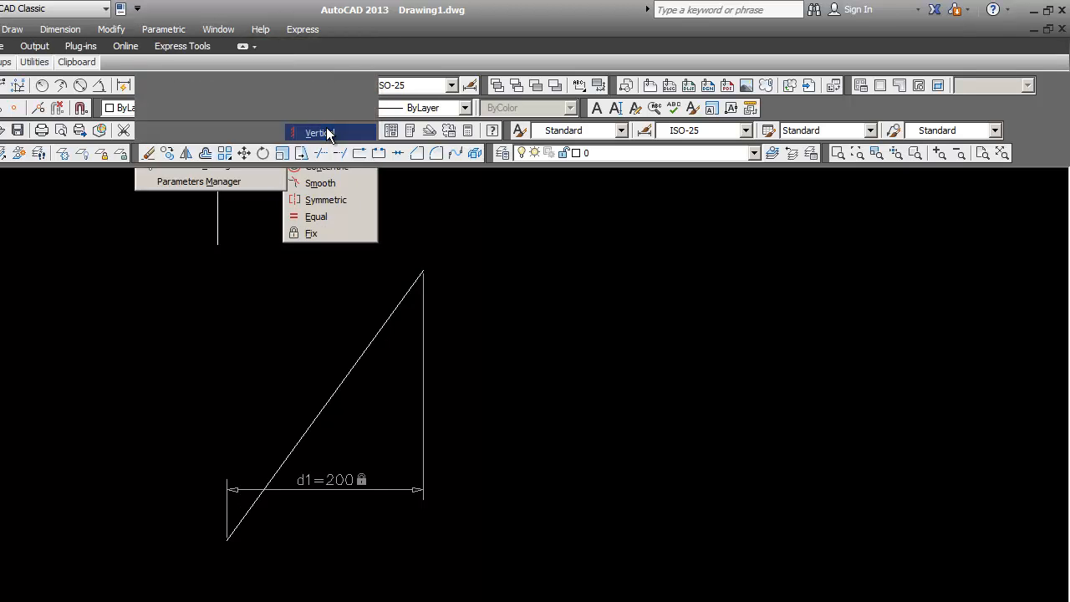
pyautogui.click(413, 286)
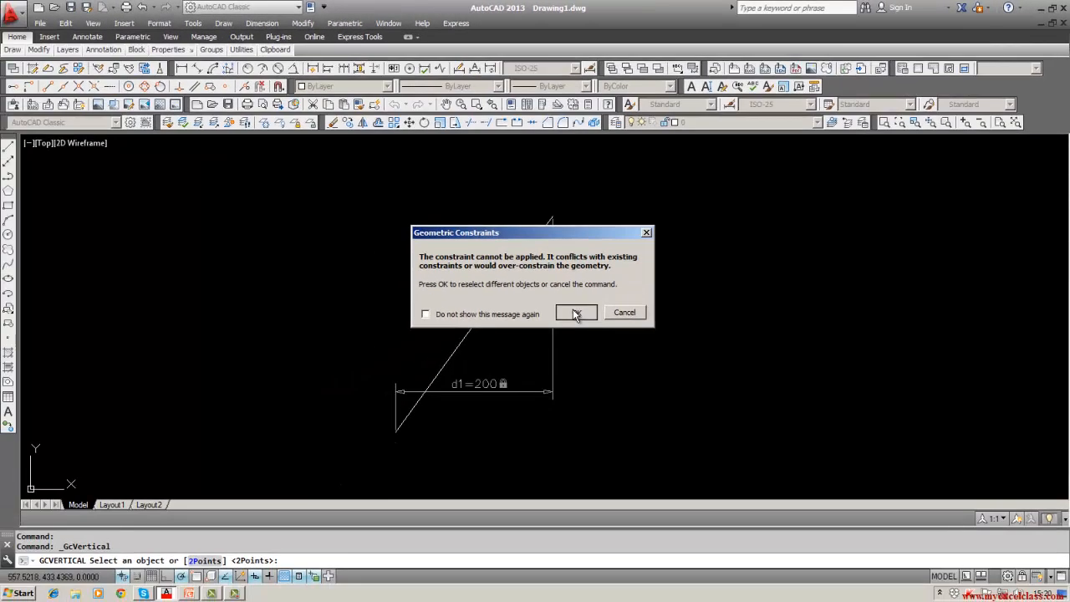
pyautogui.click(452, 391)
pyautogui.press('Escape')
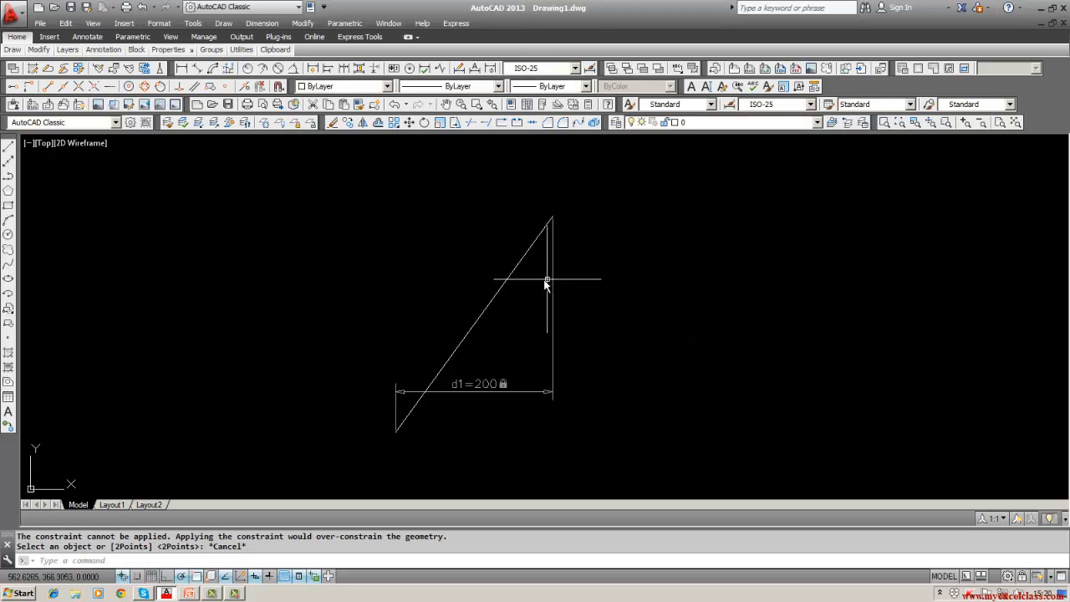
pyautogui.click(346, 25)
pyautogui.moveTo(422, 41)
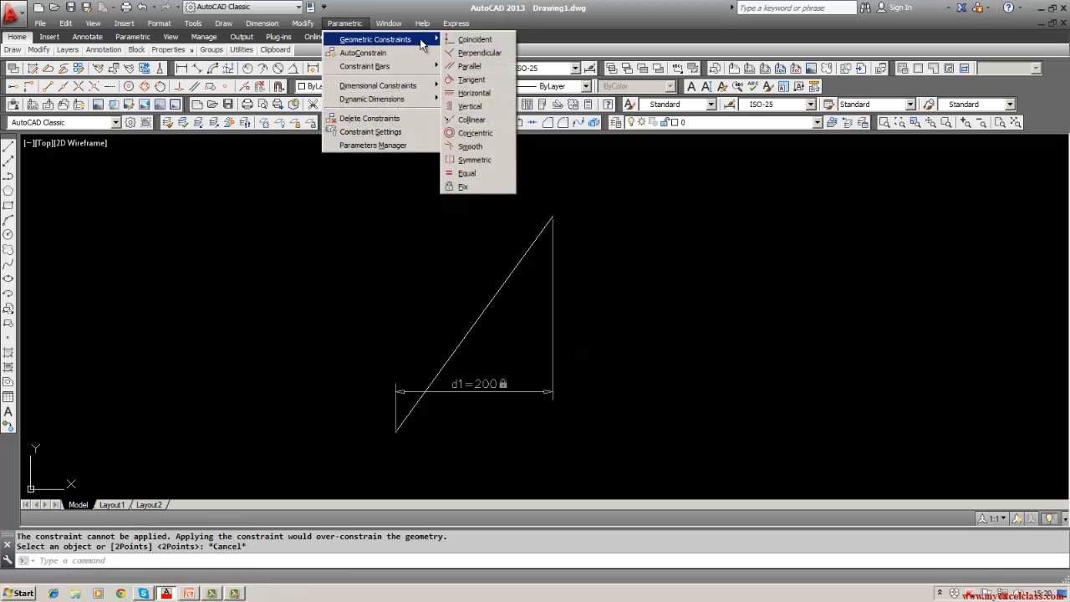
pyautogui.click(415, 203)
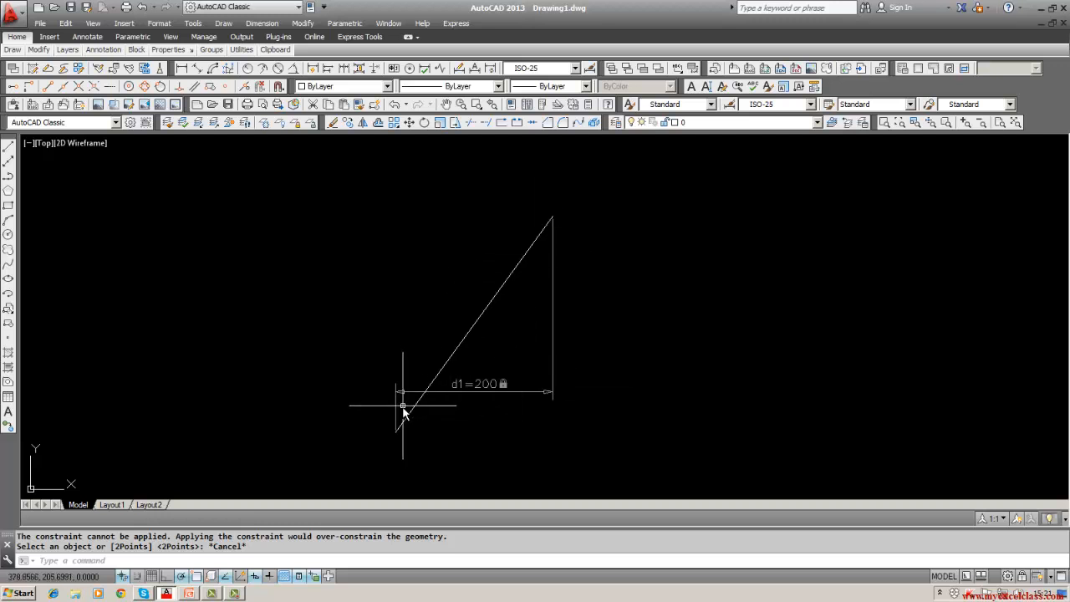
pyautogui.moveTo(409, 418); pyautogui.dragTo(411, 399, button='middle')
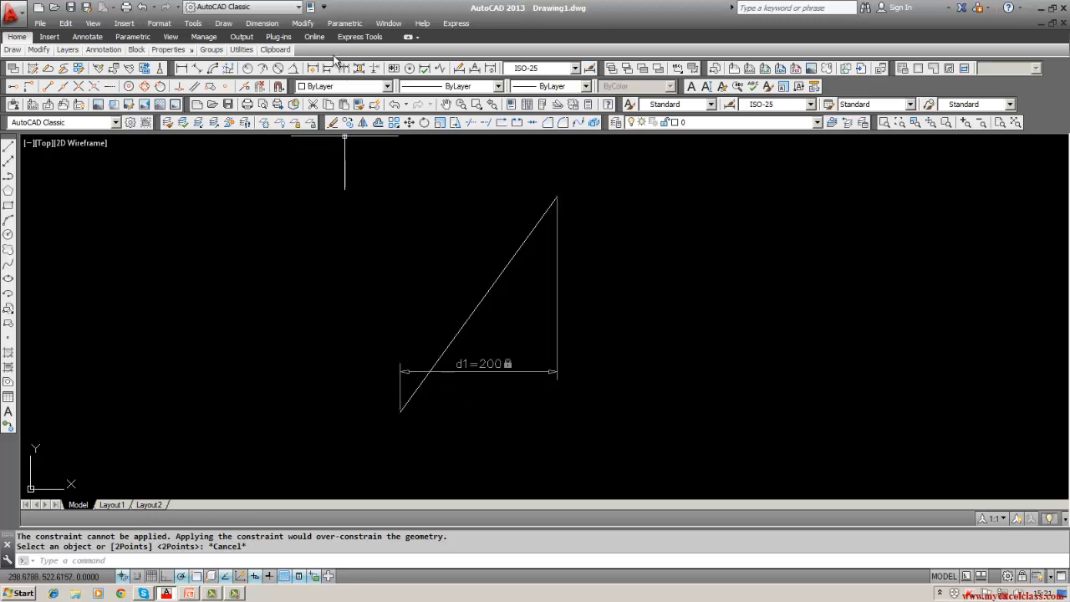
pyautogui.click(344, 24)
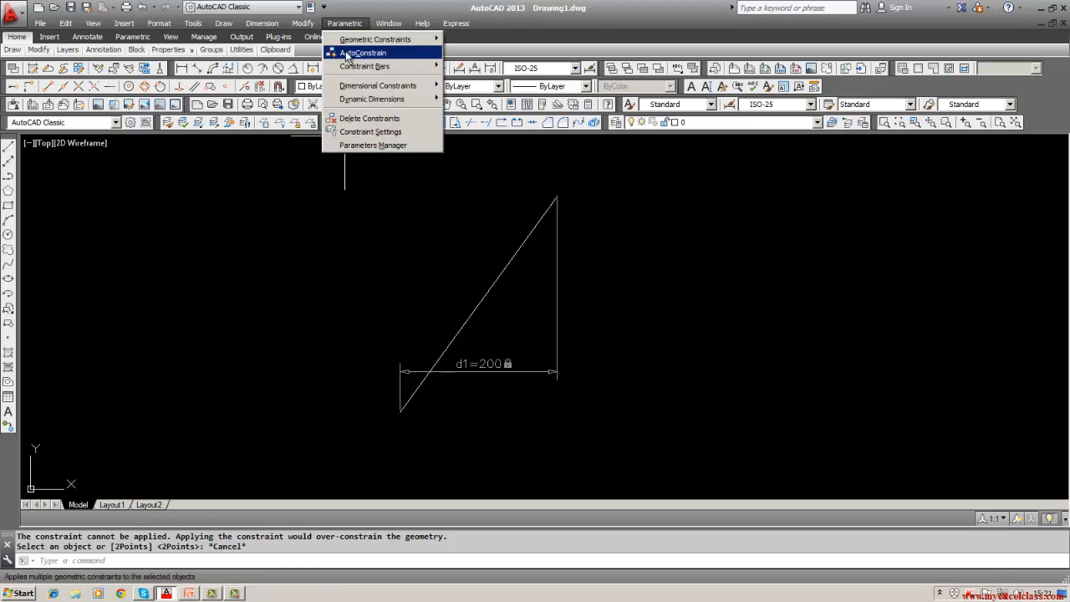
pyautogui.click(451, 277)
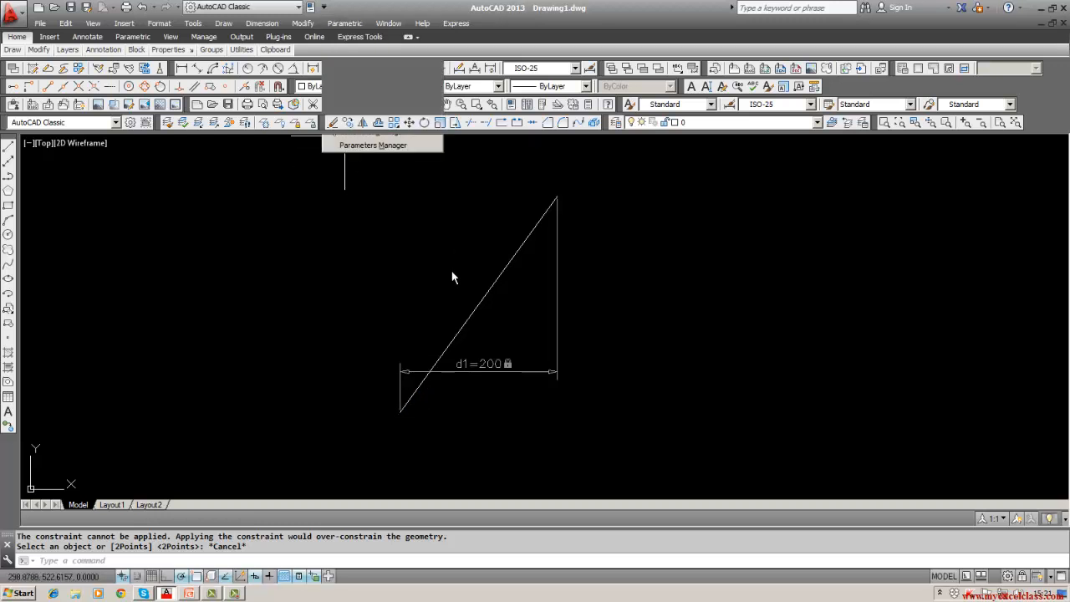
# Erase the inclined line's horizontal dimensional constraint, keeping the line itself.
pyautogui.click(332, 122)
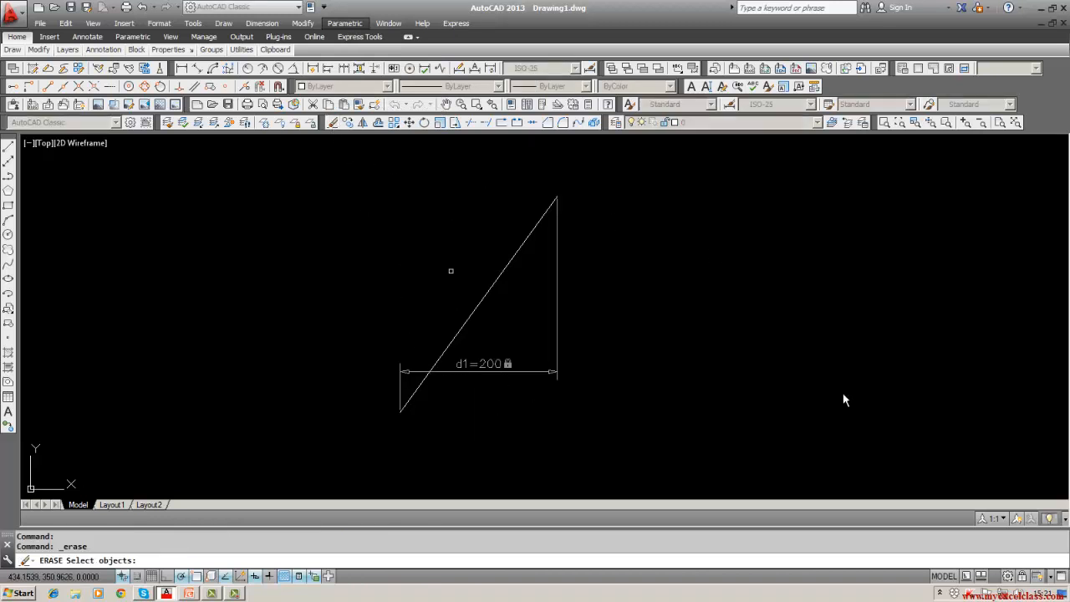
pyautogui.click(548, 399)
pyautogui.click(478, 360)
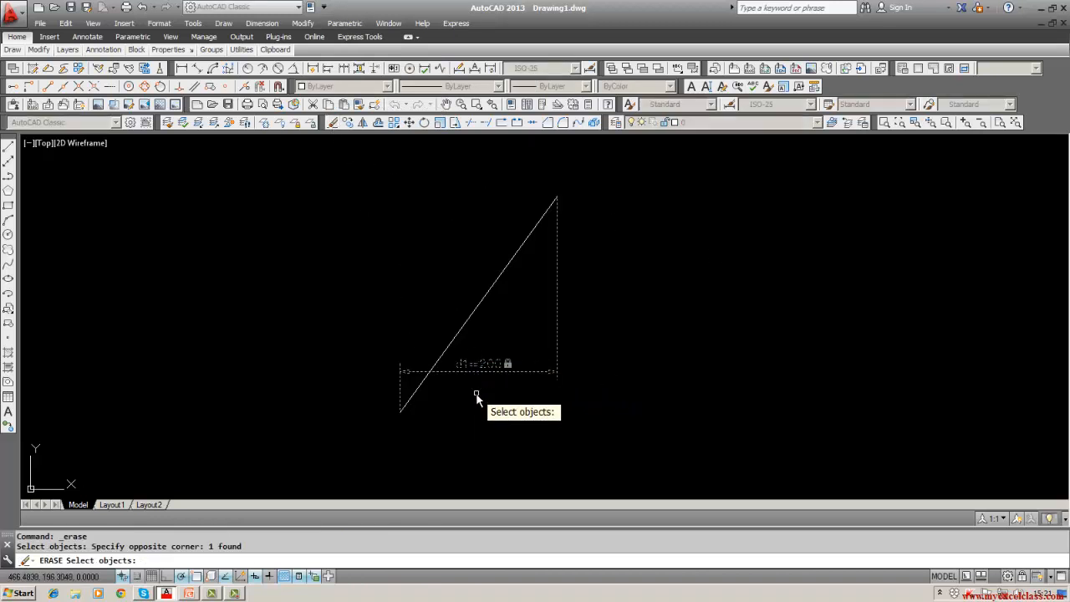
pyautogui.press('Return')
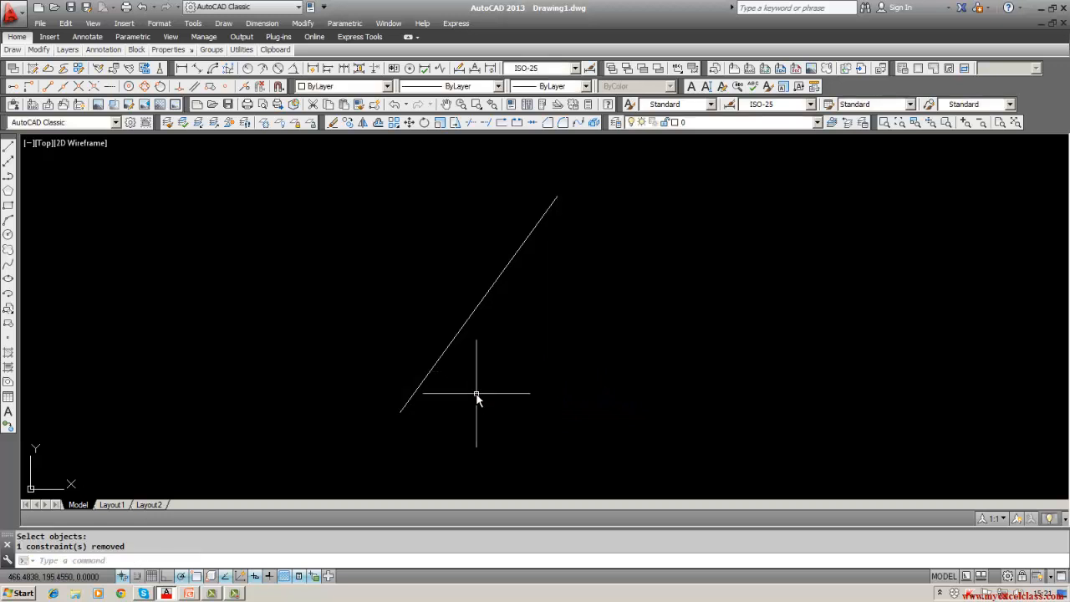
# Add a vertical dimensional constraint between the inclined line's upper and lower endpoints, placed to the right of the line, accepting the default value.
pyautogui.click(348, 24)
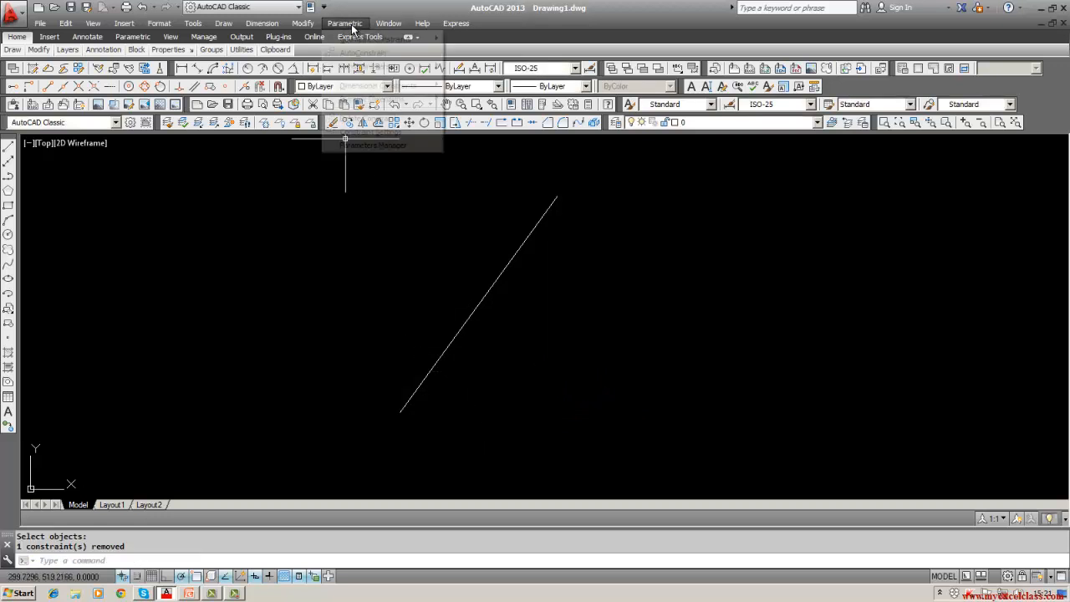
pyautogui.click(349, 24)
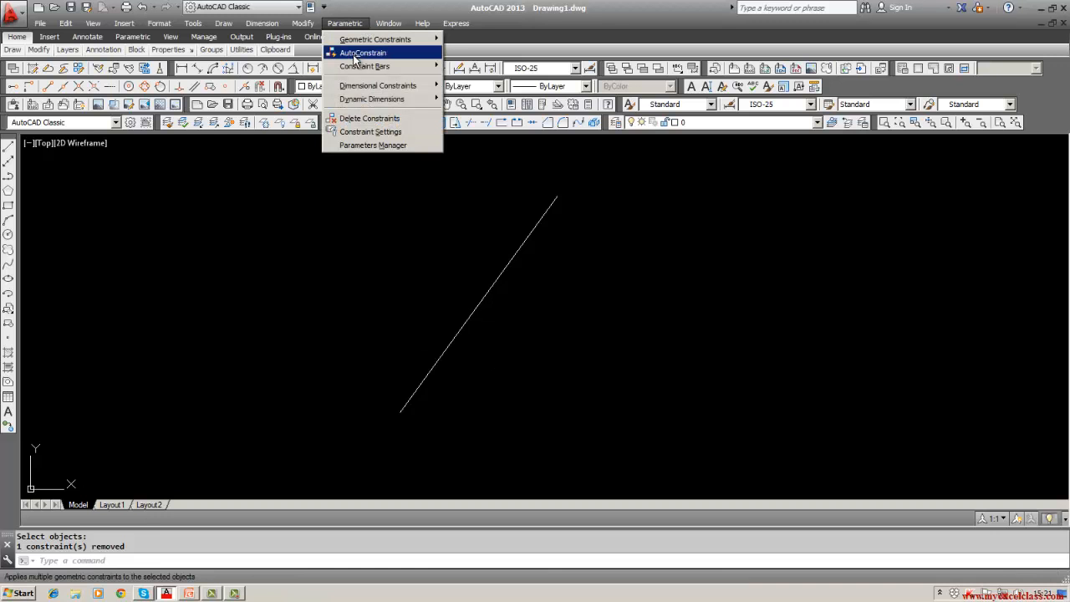
pyautogui.moveTo(393, 85)
pyautogui.click(468, 112)
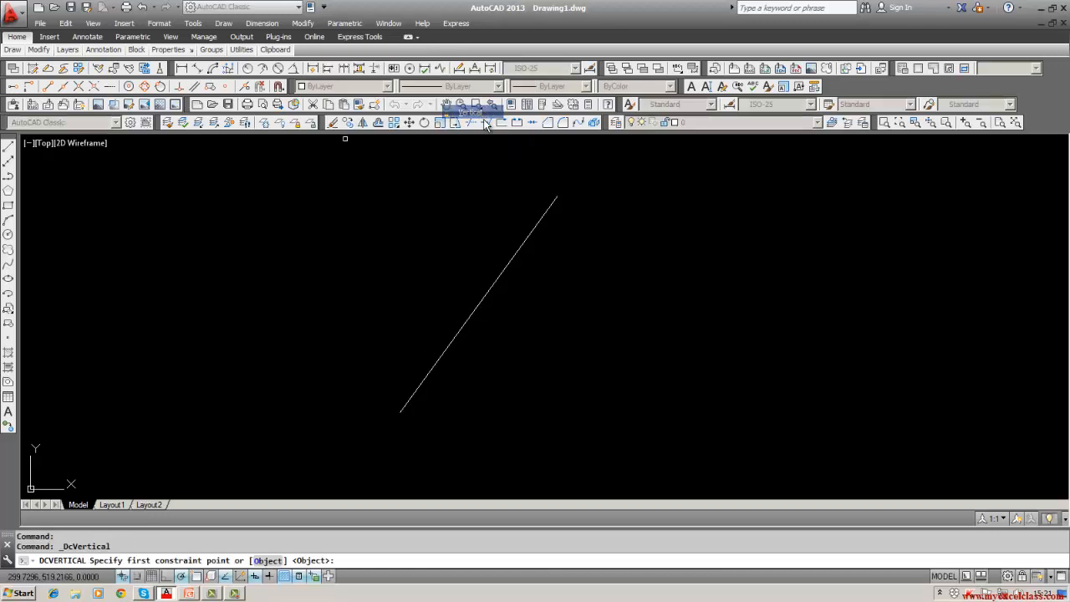
pyautogui.click(557, 196)
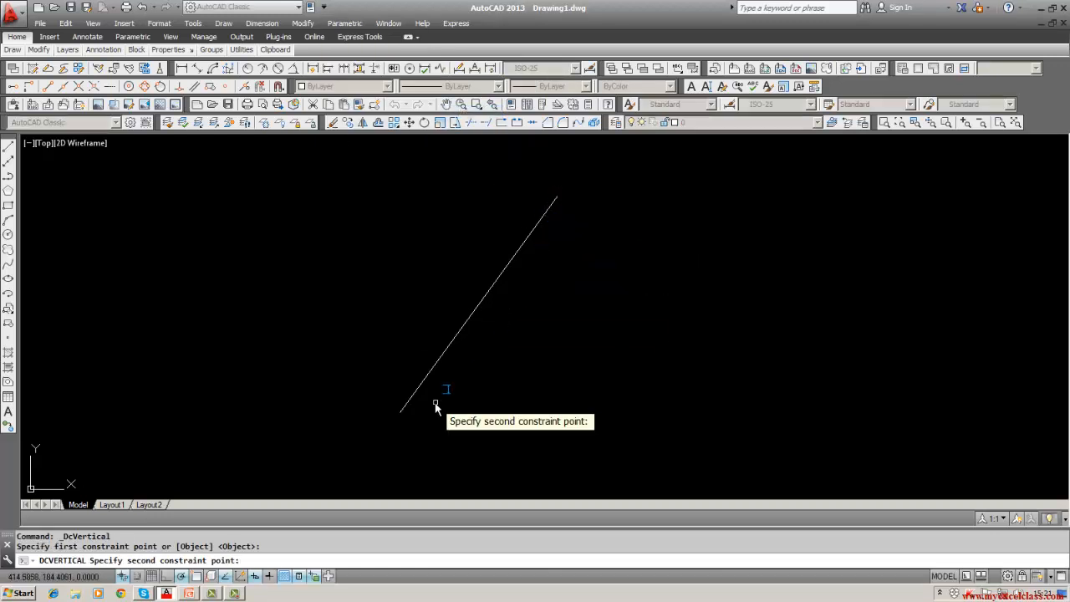
pyautogui.click(402, 411)
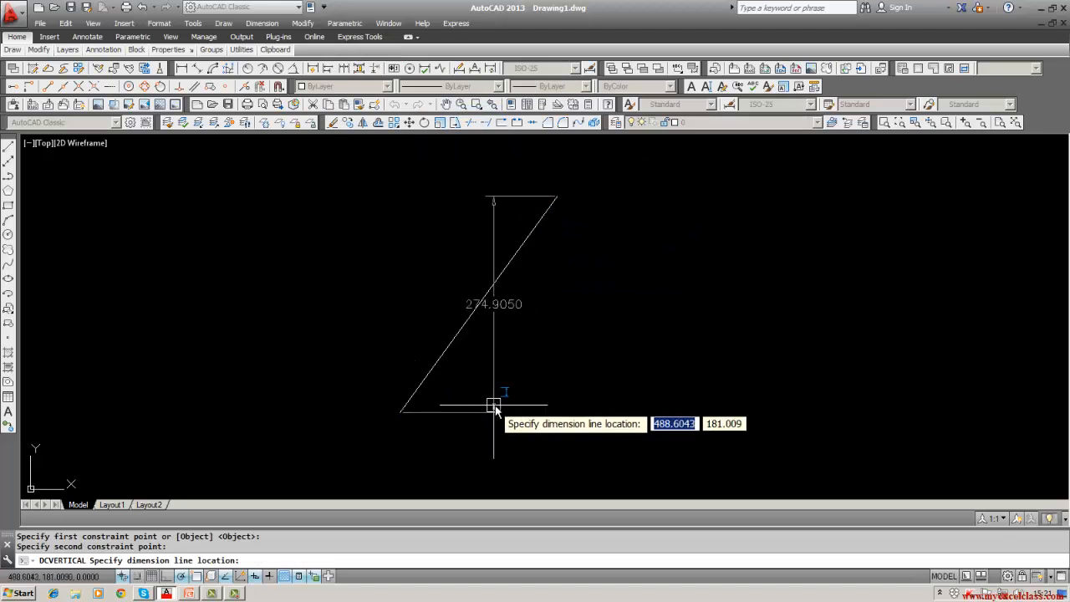
pyautogui.click(596, 390)
pyautogui.moveTo(516, 376); pyautogui.dragTo(496, 360, button='middle')
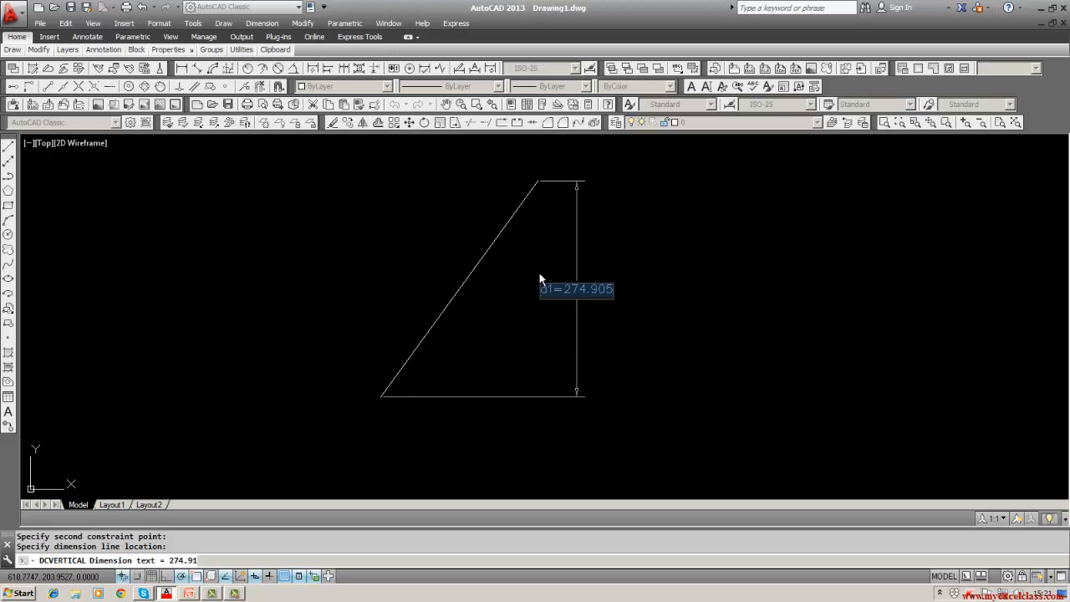
pyautogui.press('Return')
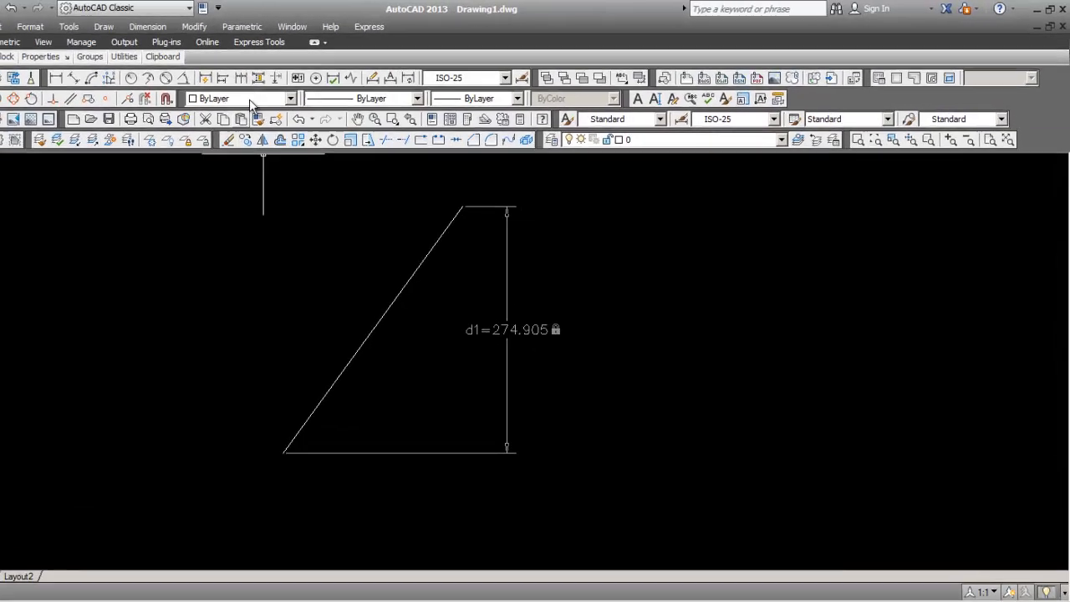
# Try to apply a horizontal geometric constraint to the inclined line that carries the vertical dimensional constraint.
pyautogui.click(164, 29)
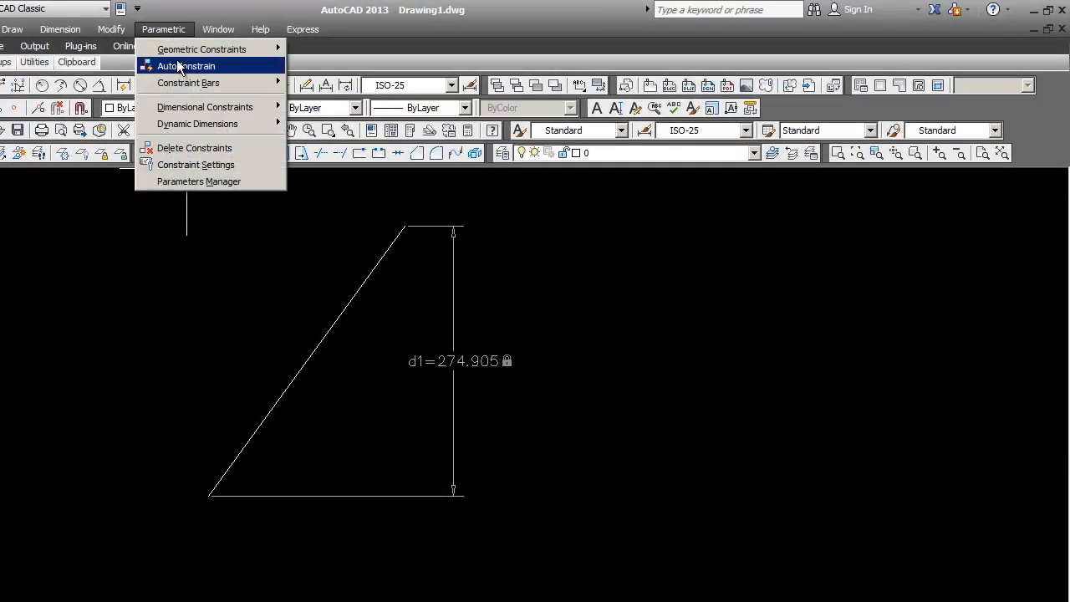
pyautogui.moveTo(280, 56)
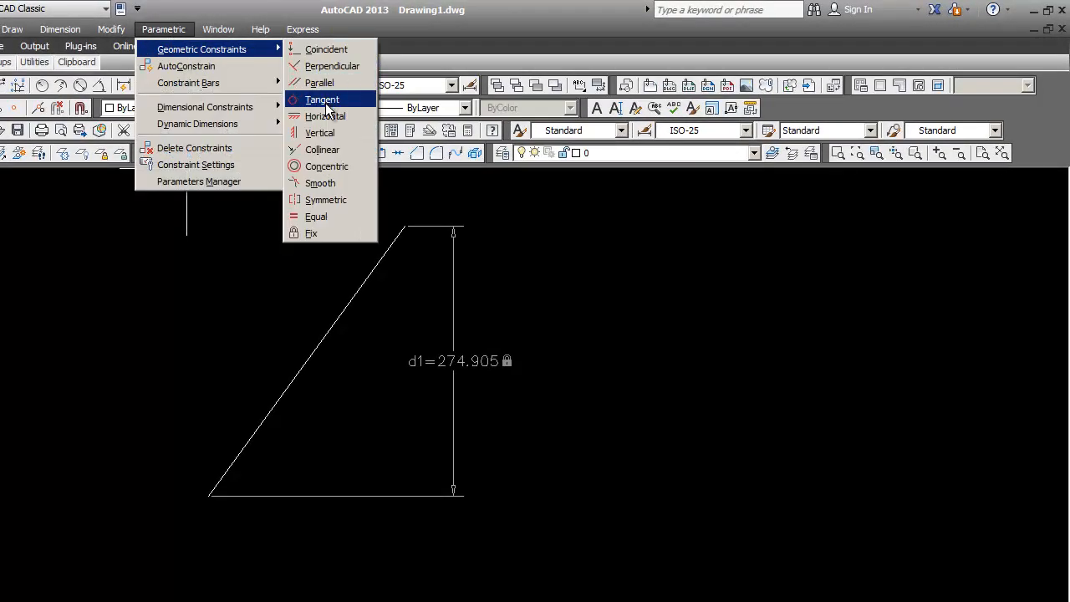
pyautogui.click(323, 127)
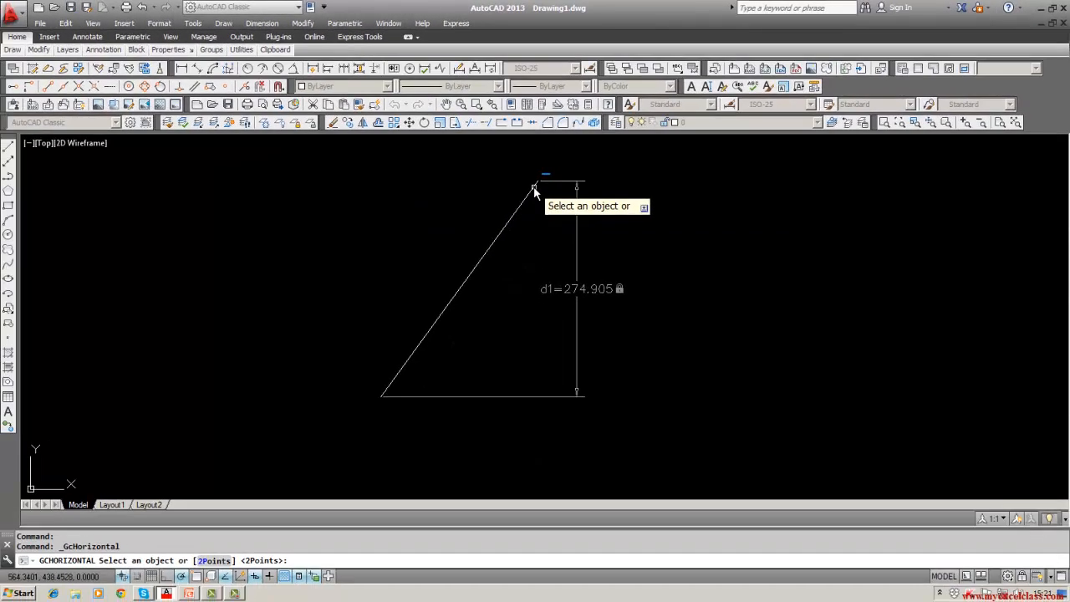
pyautogui.click(398, 237)
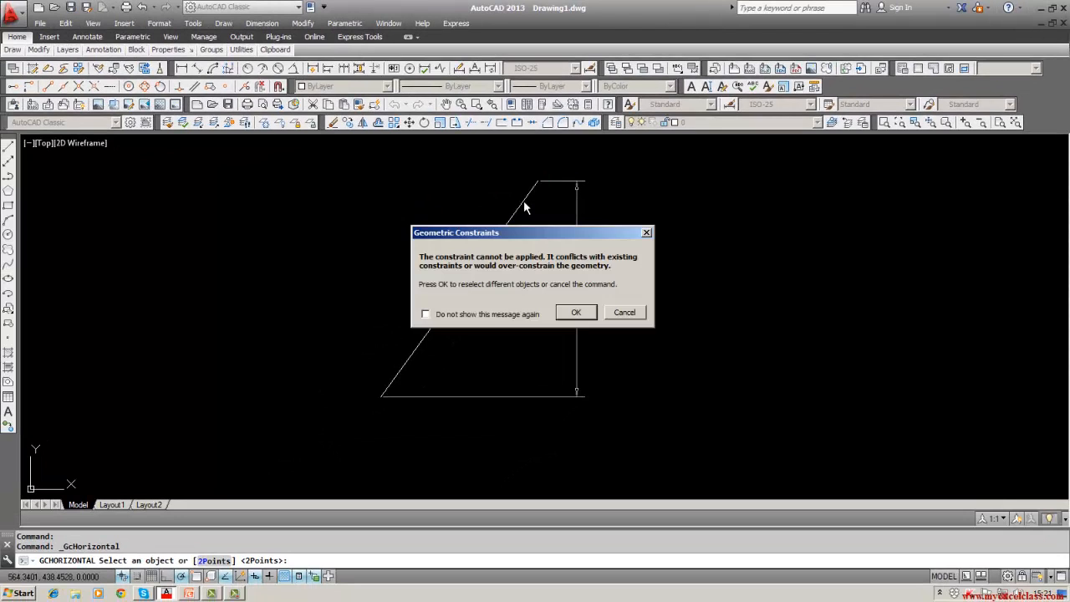
pyautogui.click(575, 313)
pyautogui.press('Escape')
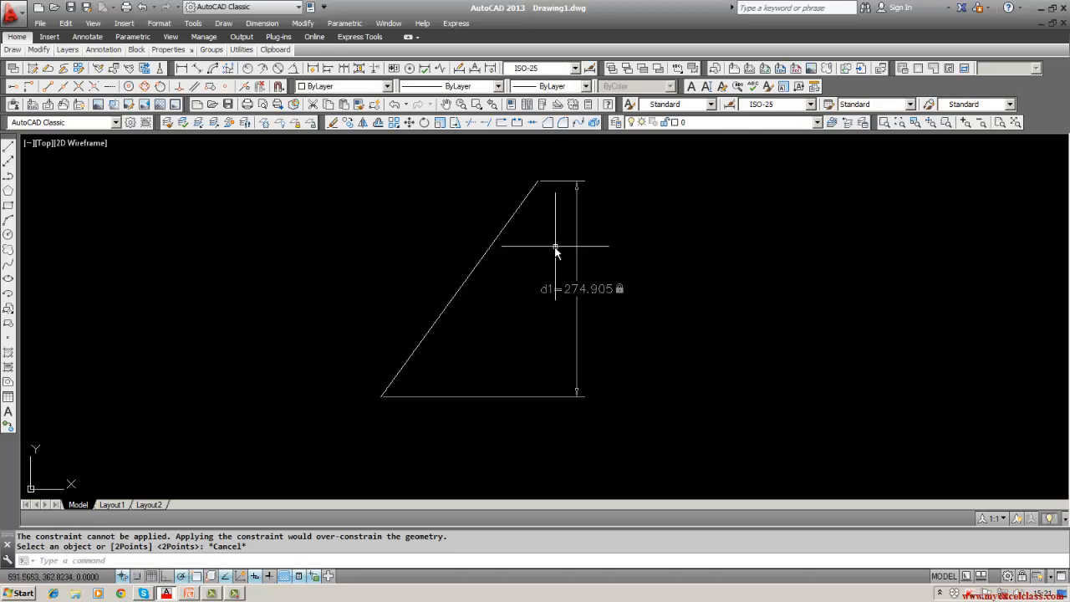
# Erase the inclined line together with its vertical dimensional constraint.
pyautogui.click(332, 122)
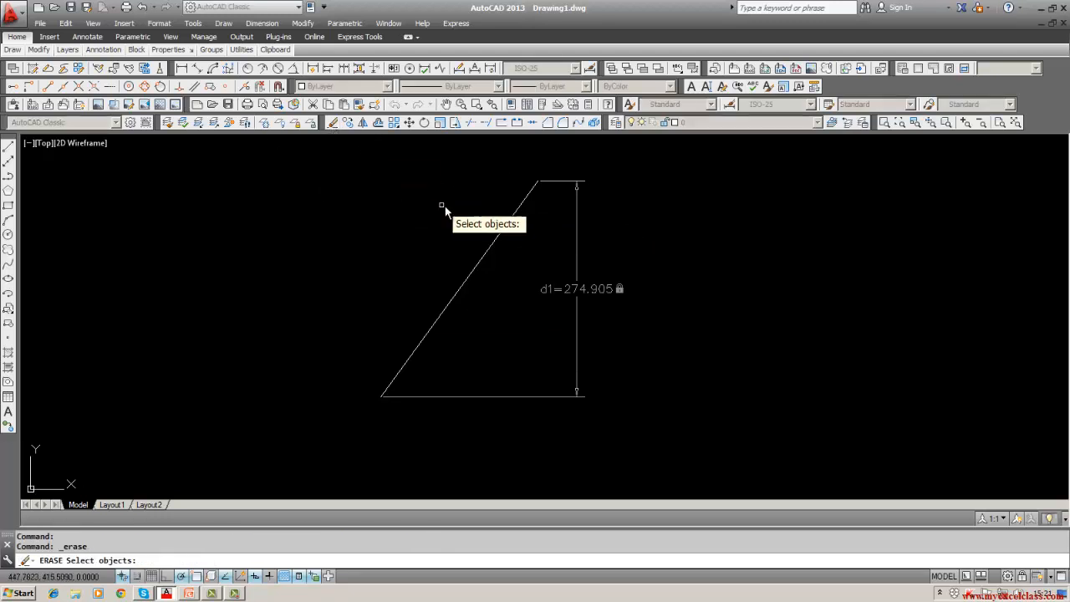
pyautogui.click(505, 228)
pyautogui.press('Return')
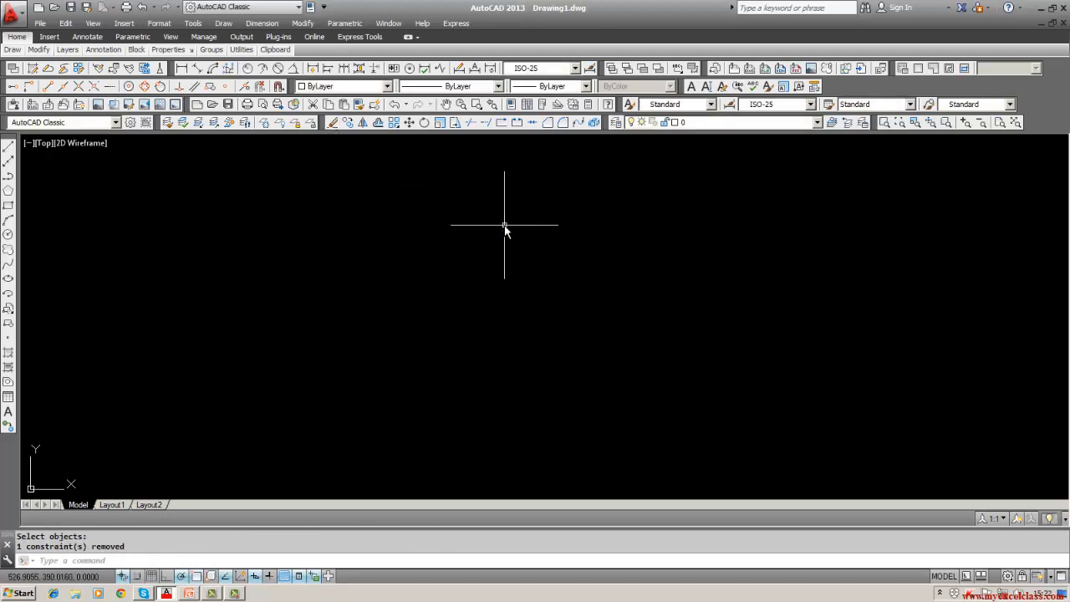
pyautogui.click(345, 25)
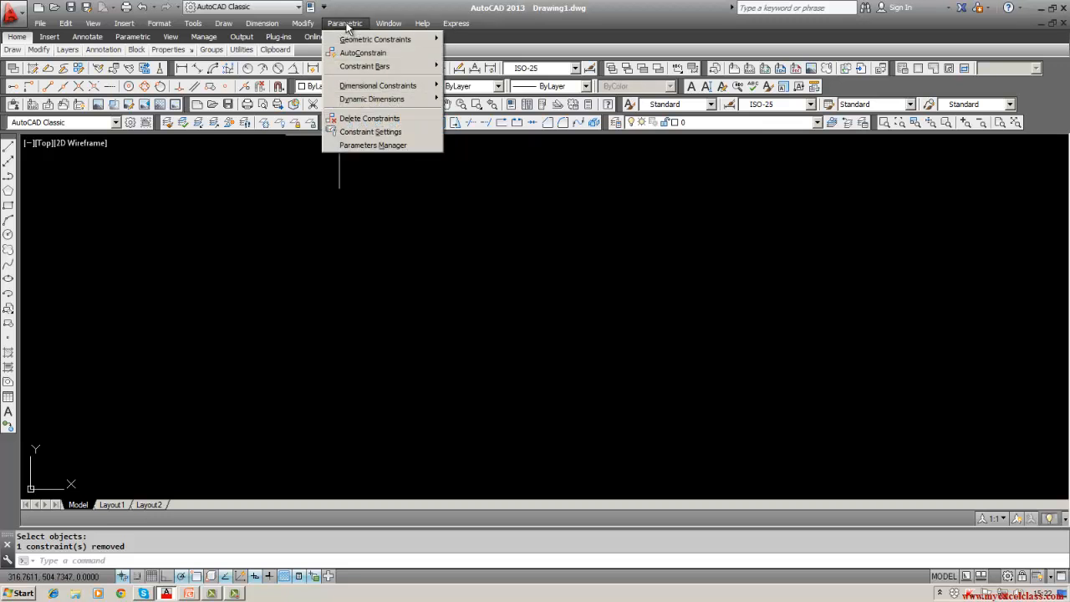
pyautogui.click(307, 297)
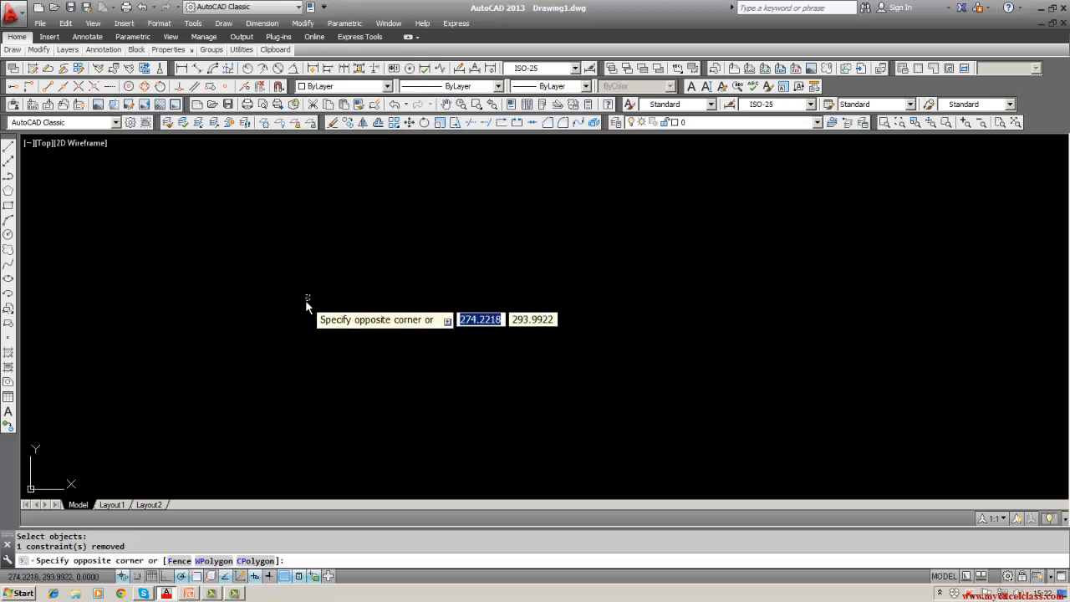
pyautogui.click(306, 298)
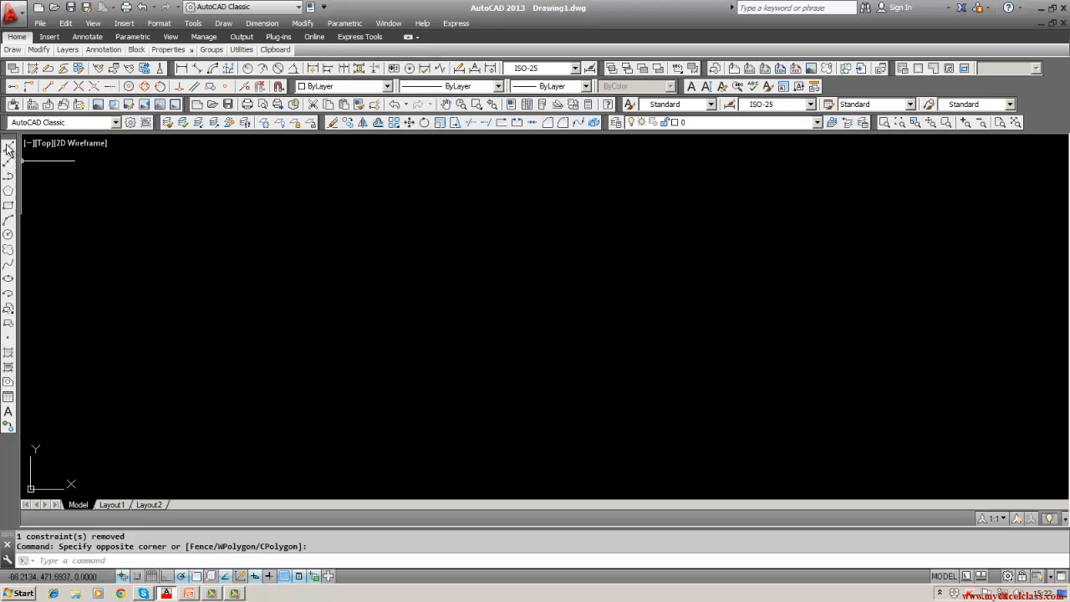
# Draw a single inclined line about 367 units long, rising at about 23° from its lower-left endpoint.
pyautogui.click(9, 148)
pyautogui.click(334, 320)
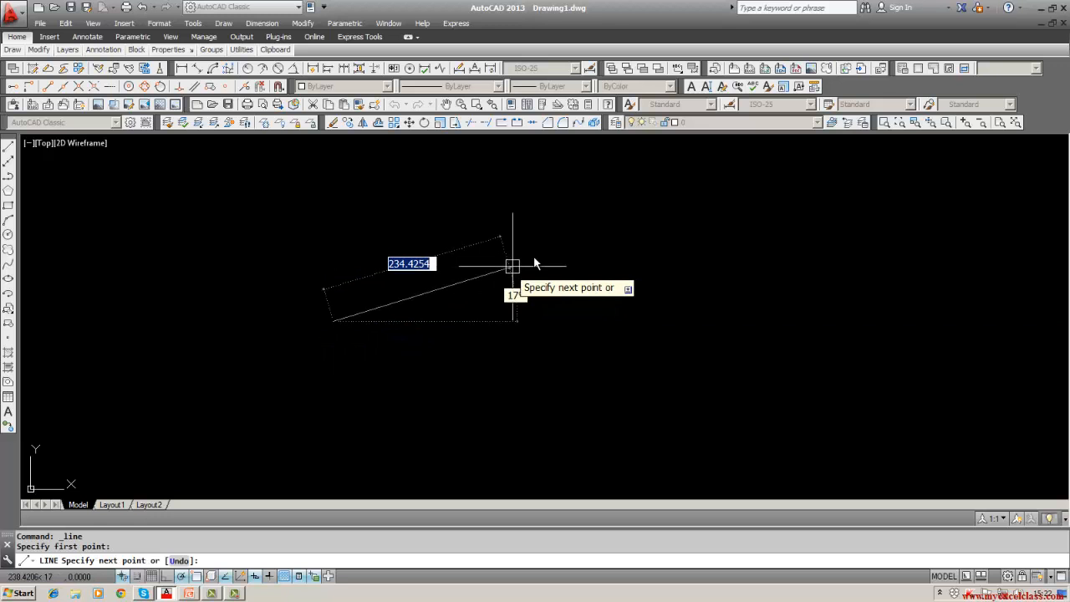
pyautogui.click(598, 208)
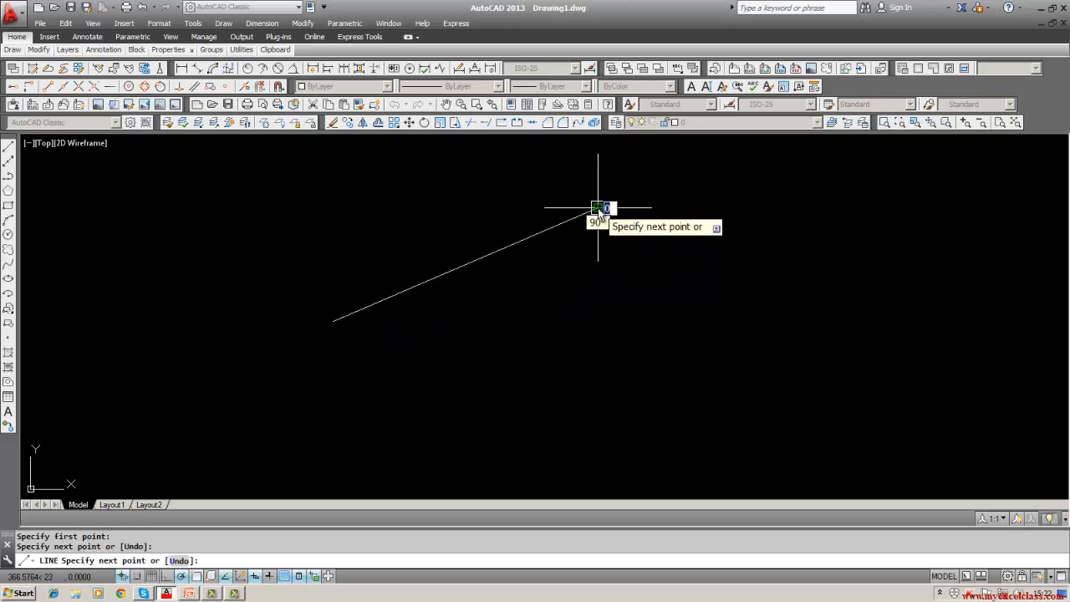
pyautogui.press('Return')
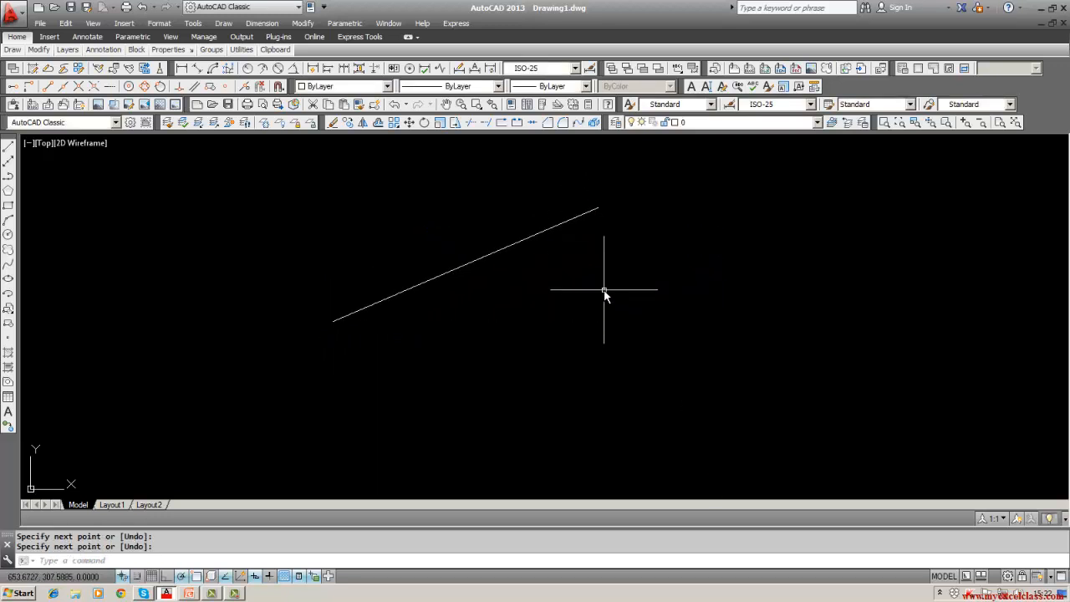
# Add an aligned dimensional constraint between the inclined line's lower-left and upper-right endpoints, placed above the line, accepting the default value.
pyautogui.click(343, 23)
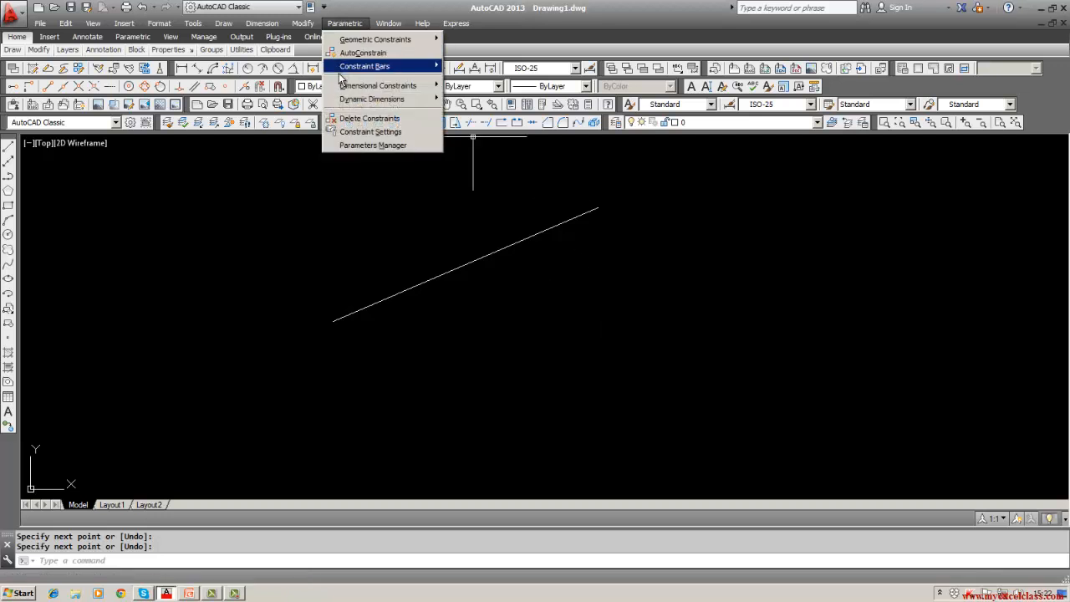
pyautogui.moveTo(418, 87)
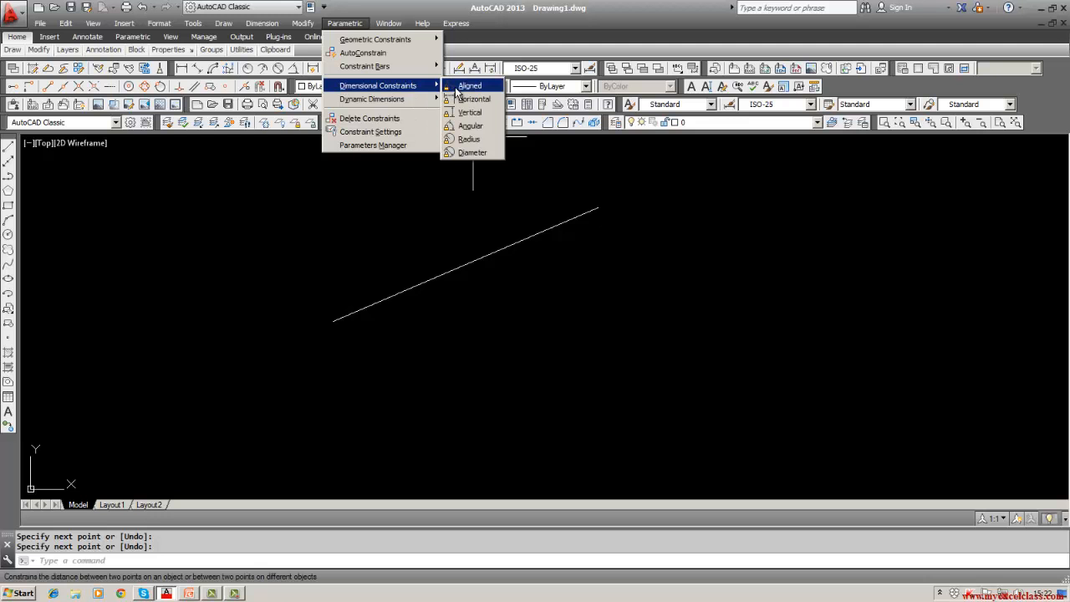
pyautogui.click(468, 86)
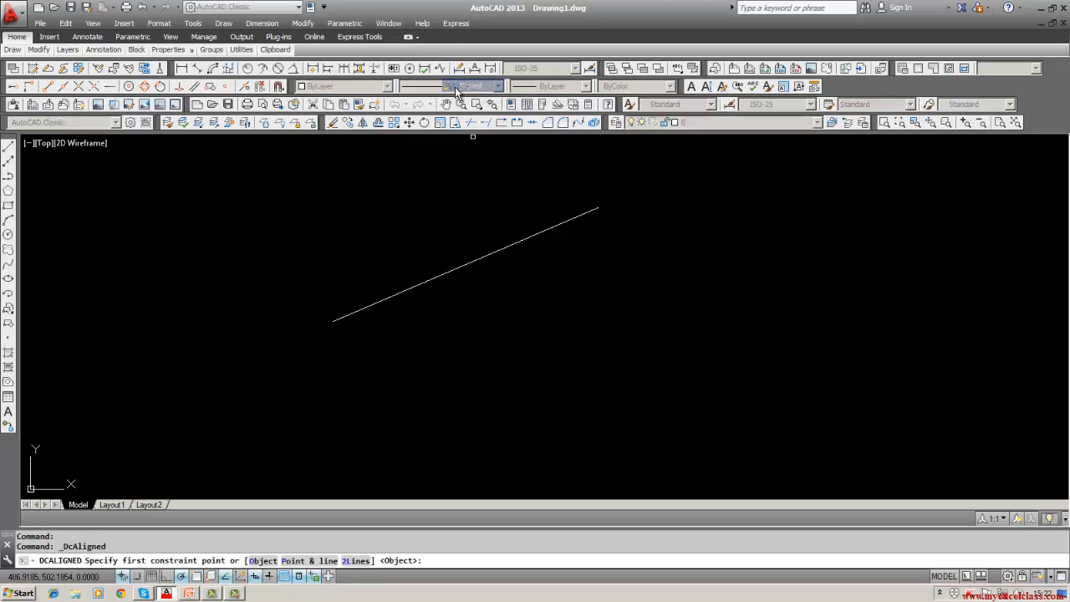
pyautogui.click(336, 321)
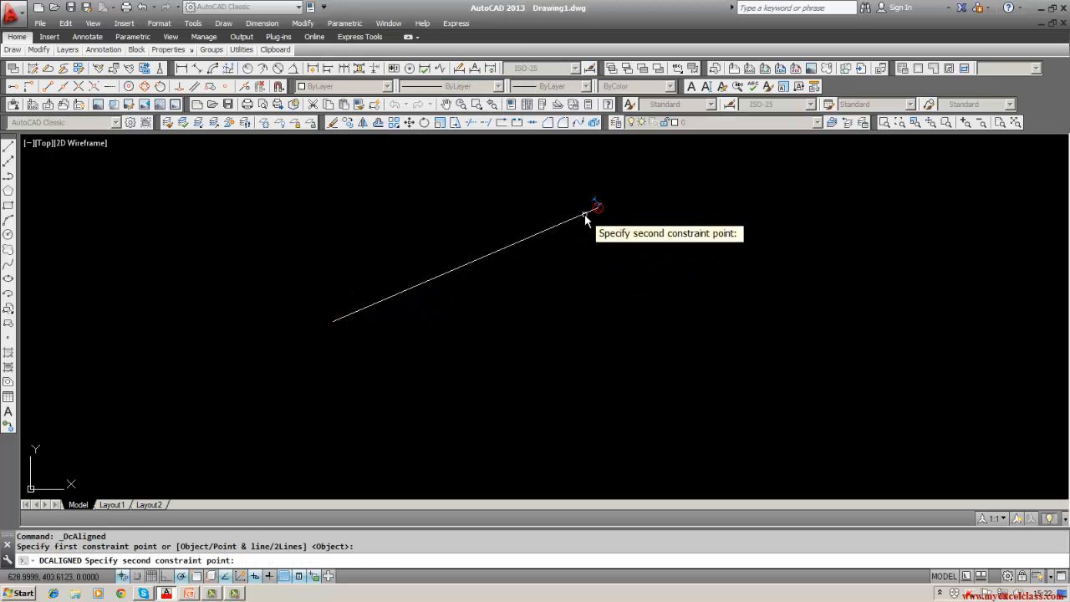
pyautogui.click(589, 214)
pyautogui.click(511, 197)
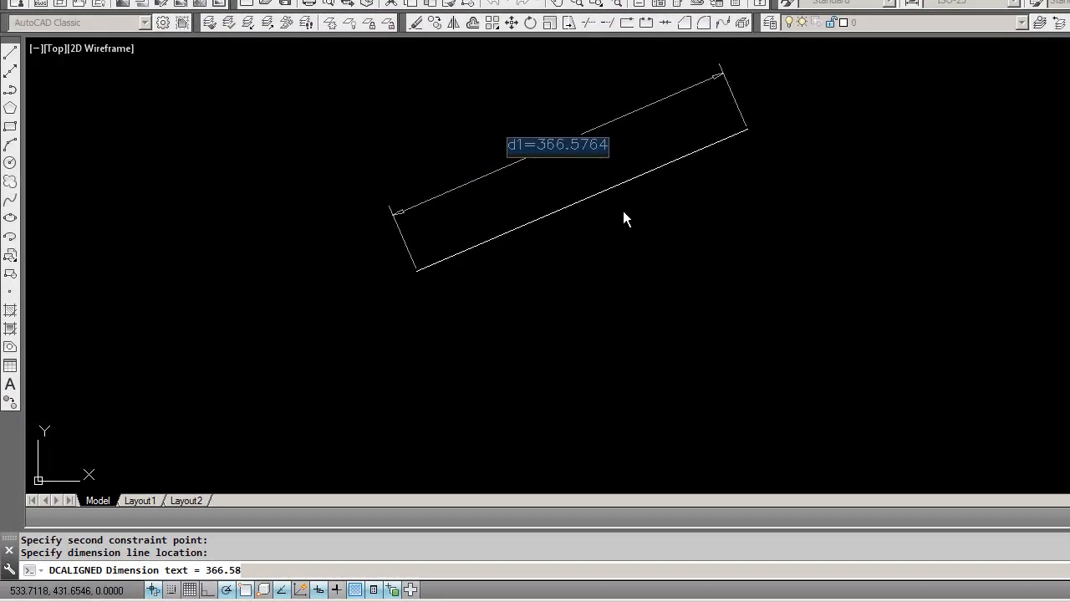
pyautogui.press('Return')
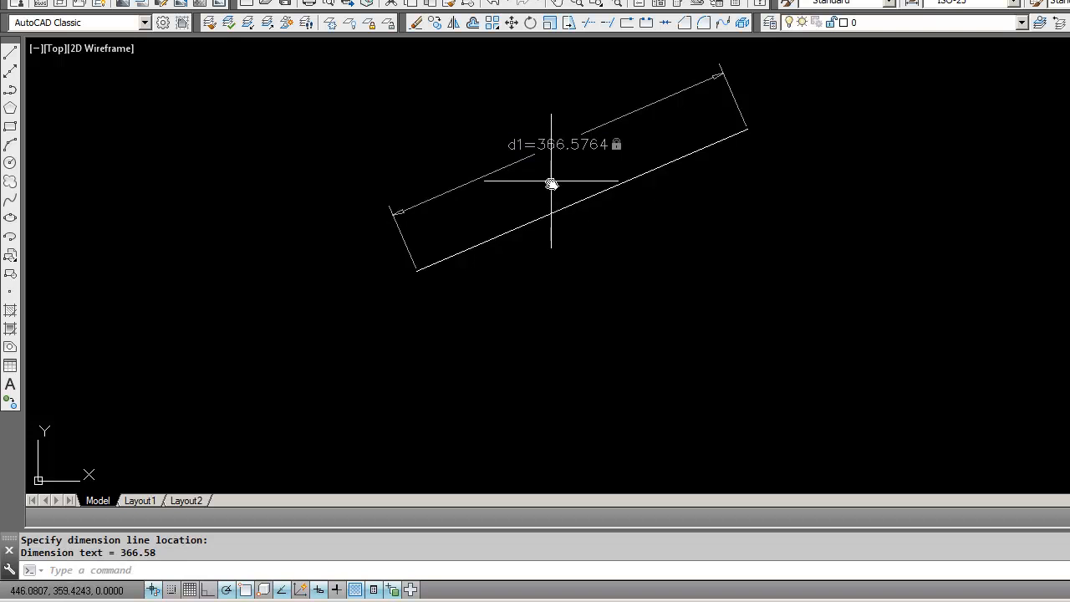
# Set the inclined line's aligned dimensional constraint to d1=350.
pyautogui.moveTo(550, 181); pyautogui.dragTo(551, 201, button='middle')
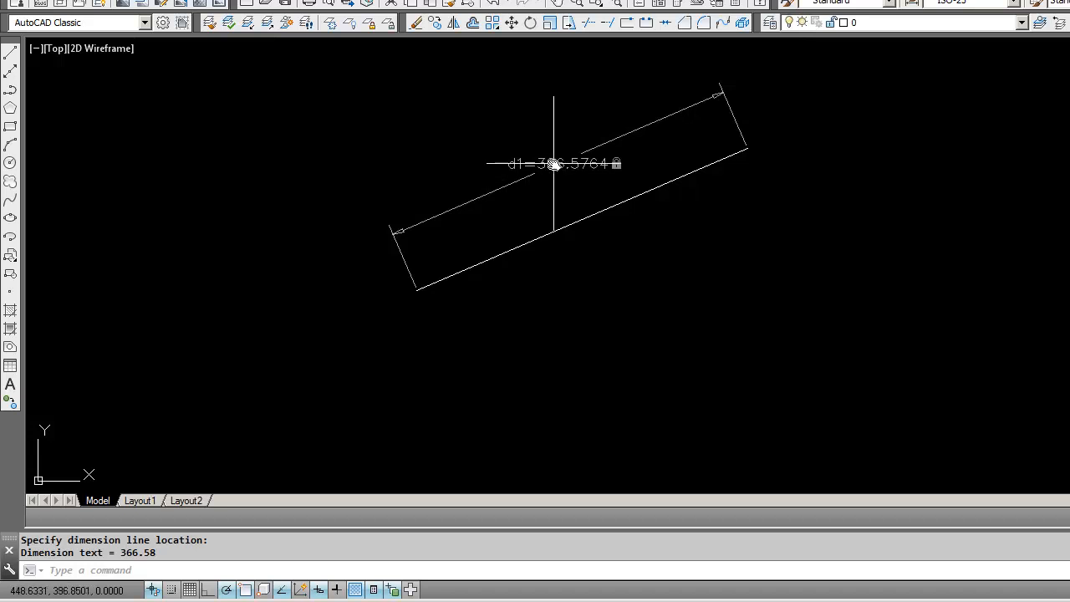
pyautogui.click(550, 164)
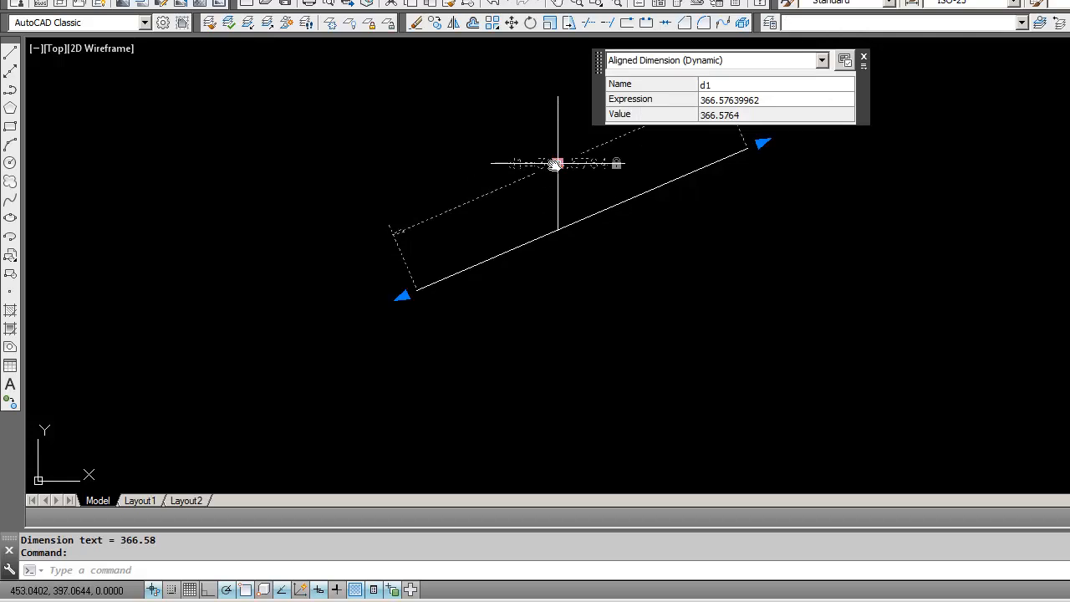
pyautogui.press('Escape')
pyautogui.doubleClick(560, 163)
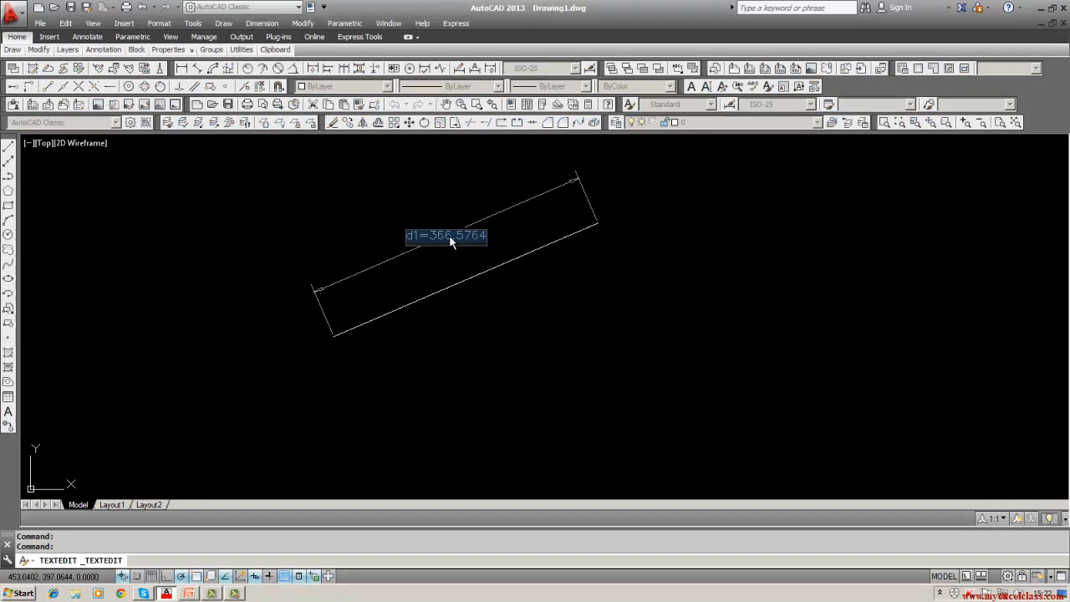
pyautogui.write('d1=350')
pyautogui.press('Return')
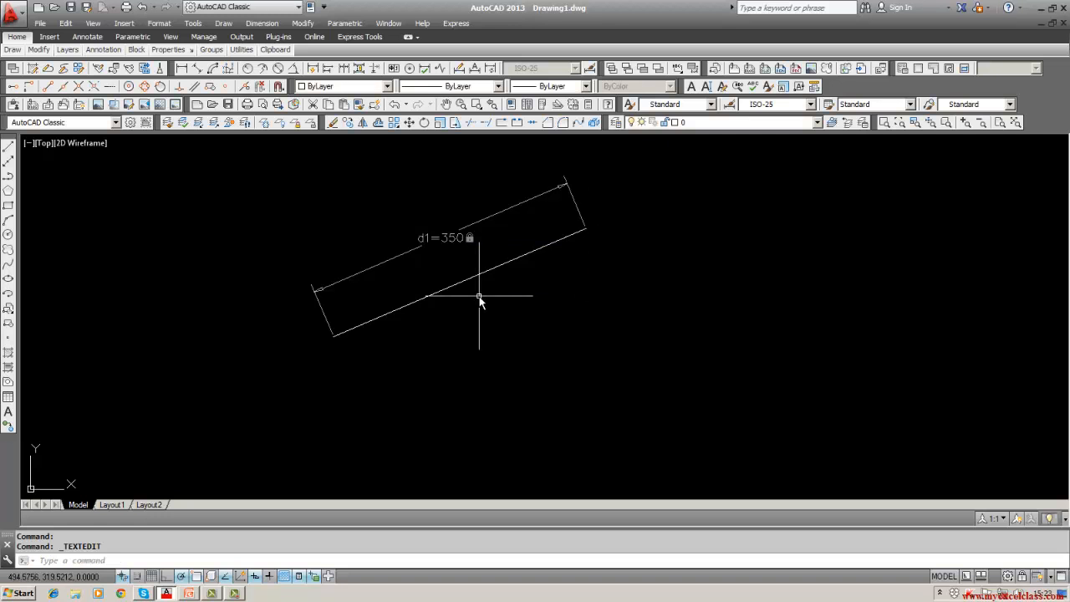
# Rotate the constrained line by about 335° around its lower-left endpoint.
pyautogui.write('ROatte')
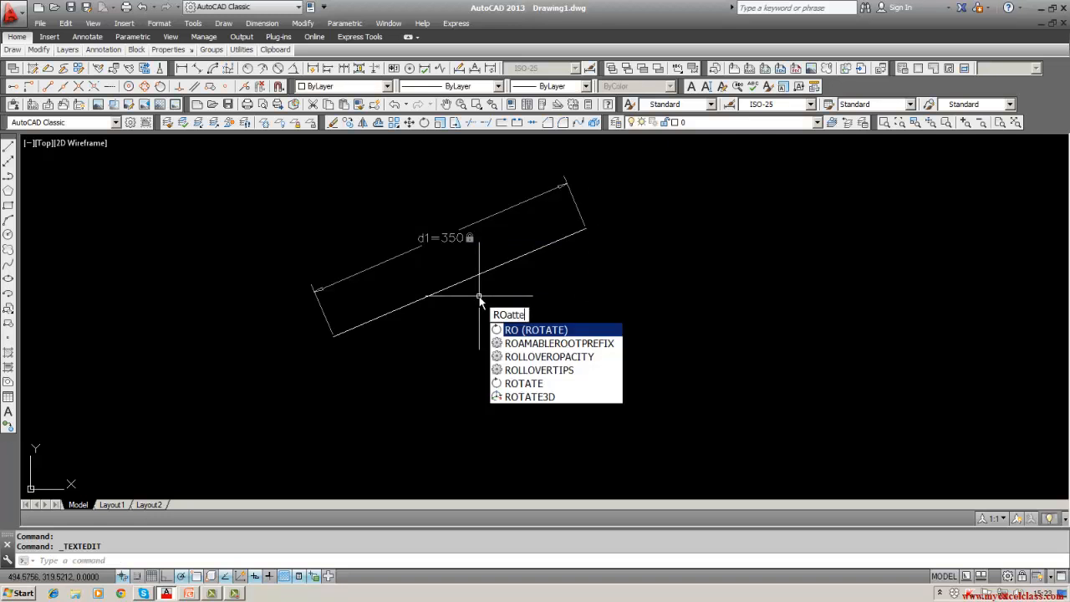
pyautogui.press('Return')
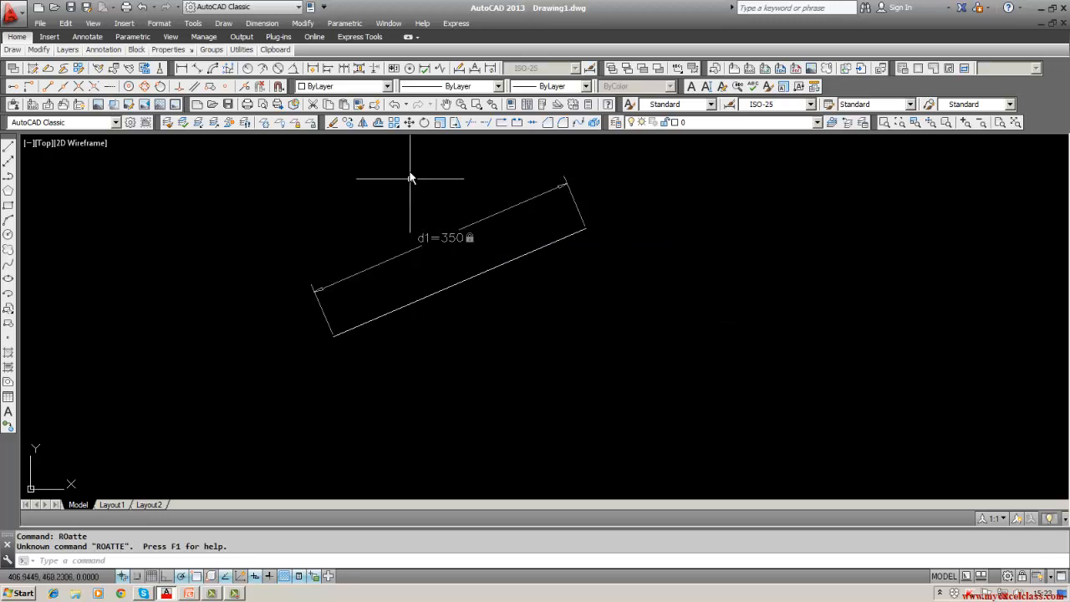
pyautogui.click(424, 122)
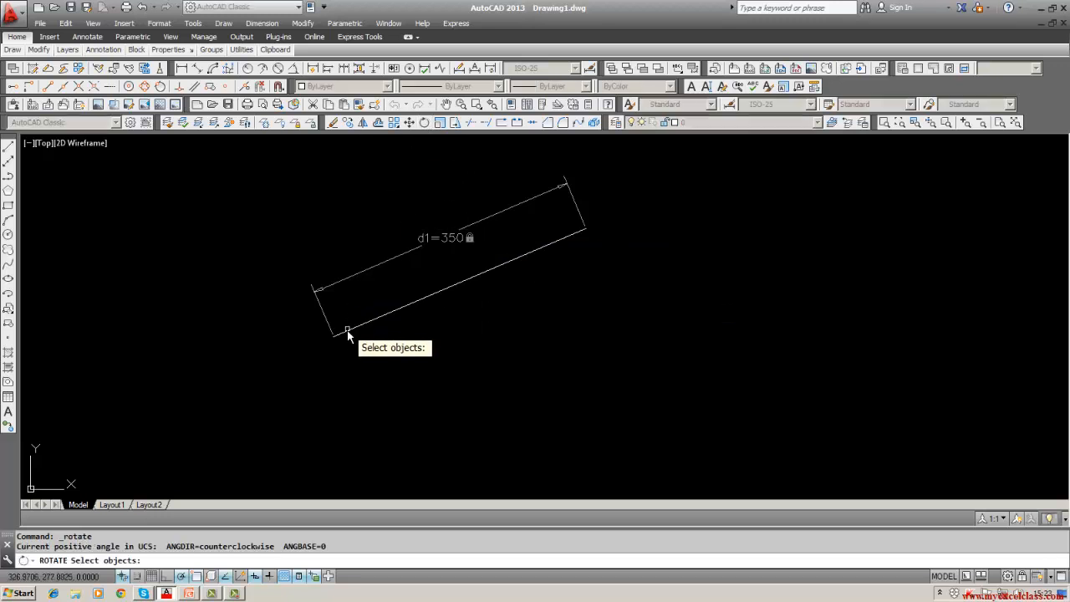
pyautogui.click(347, 333)
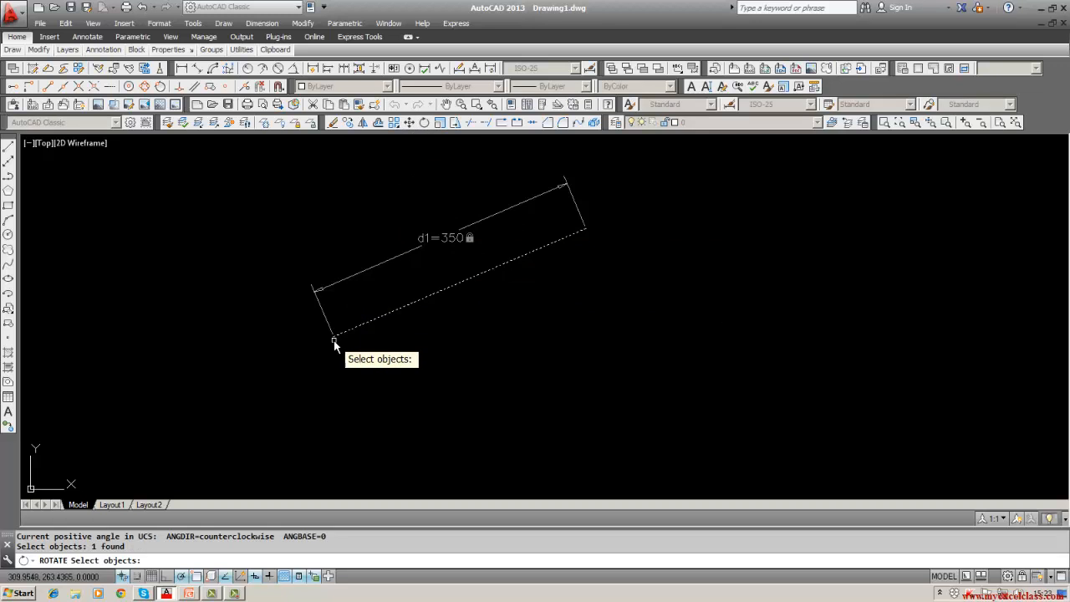
pyautogui.press('Return')
pyautogui.click(333, 336)
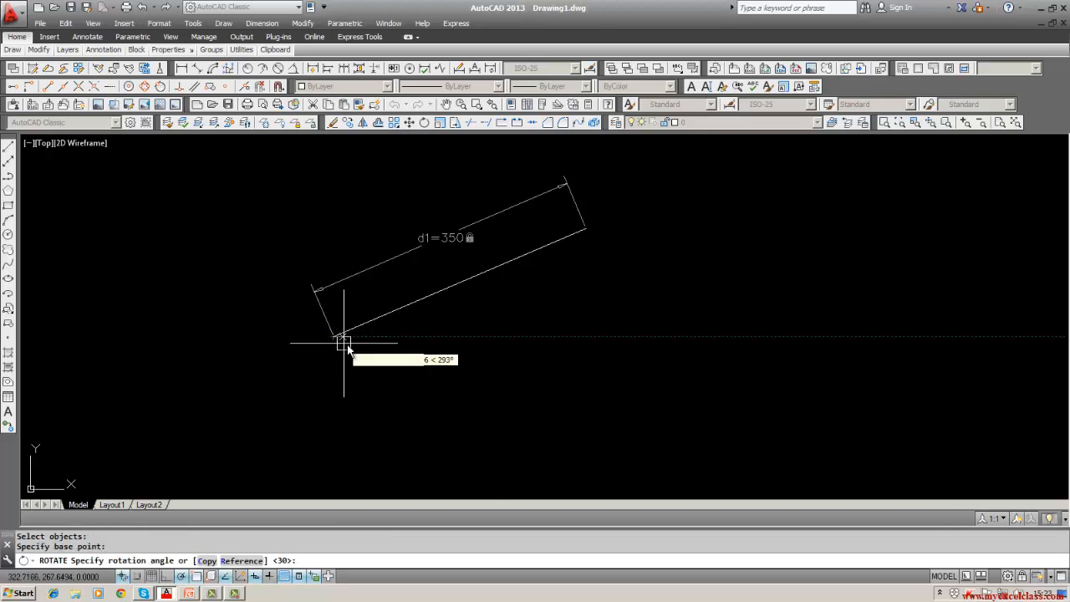
pyautogui.press('Return')
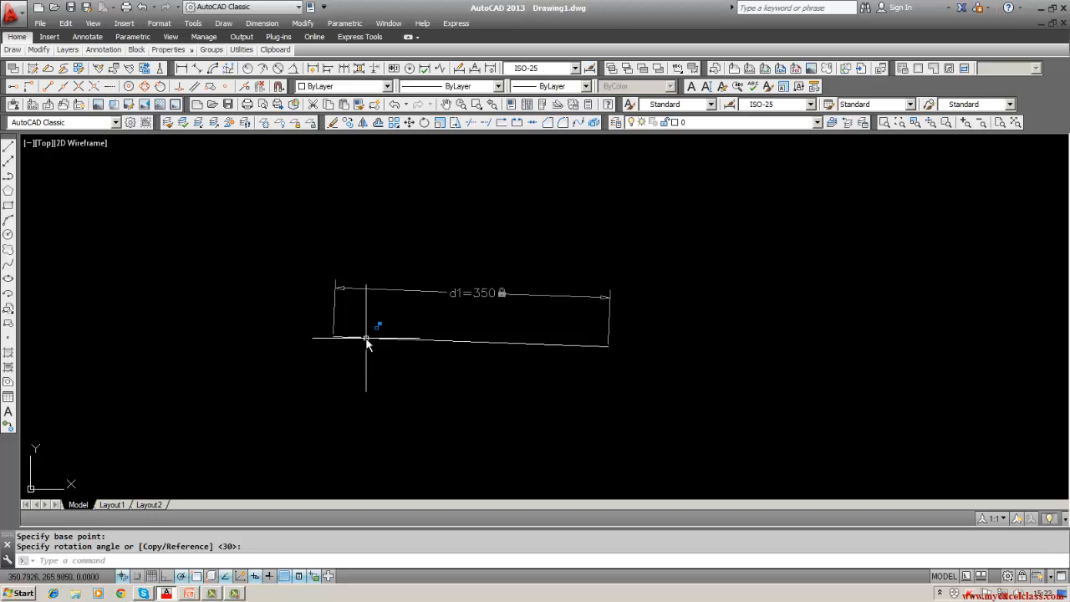
pyautogui.click(365, 337)
pyautogui.press('Escape')
pyautogui.press('Escape')
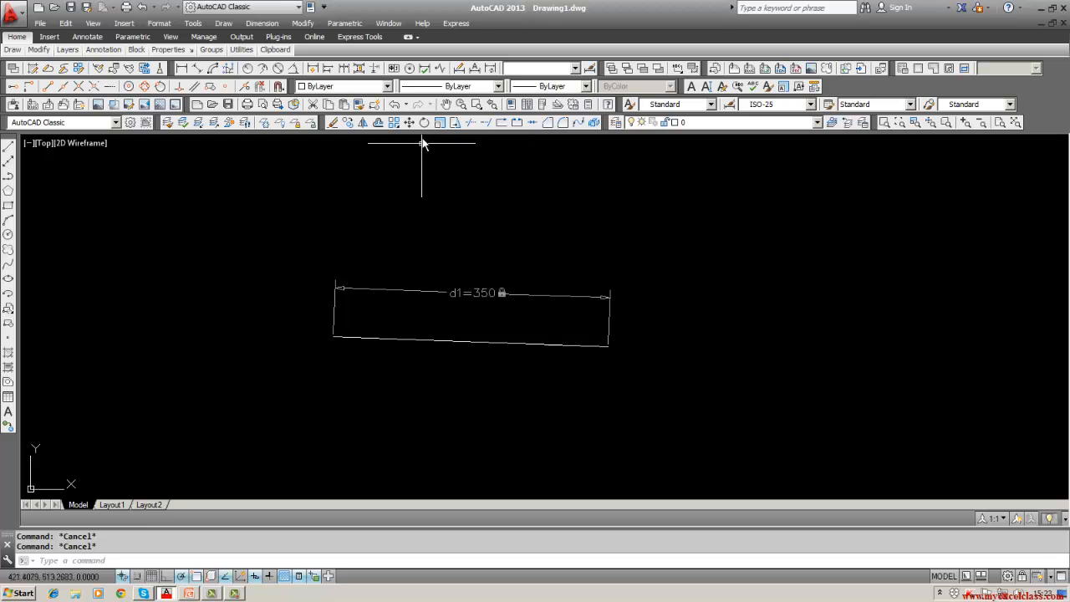
# Rotate the constrained line by 90° around its left endpoint.
pyautogui.click(423, 122)
pyautogui.click(364, 338)
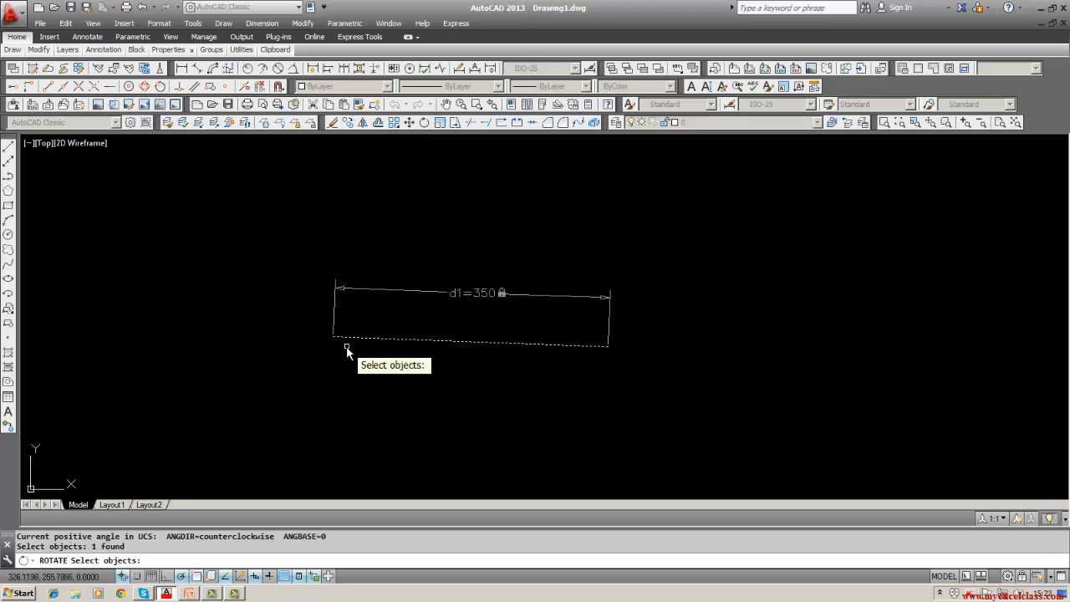
pyautogui.press('Return')
pyautogui.click(334, 336)
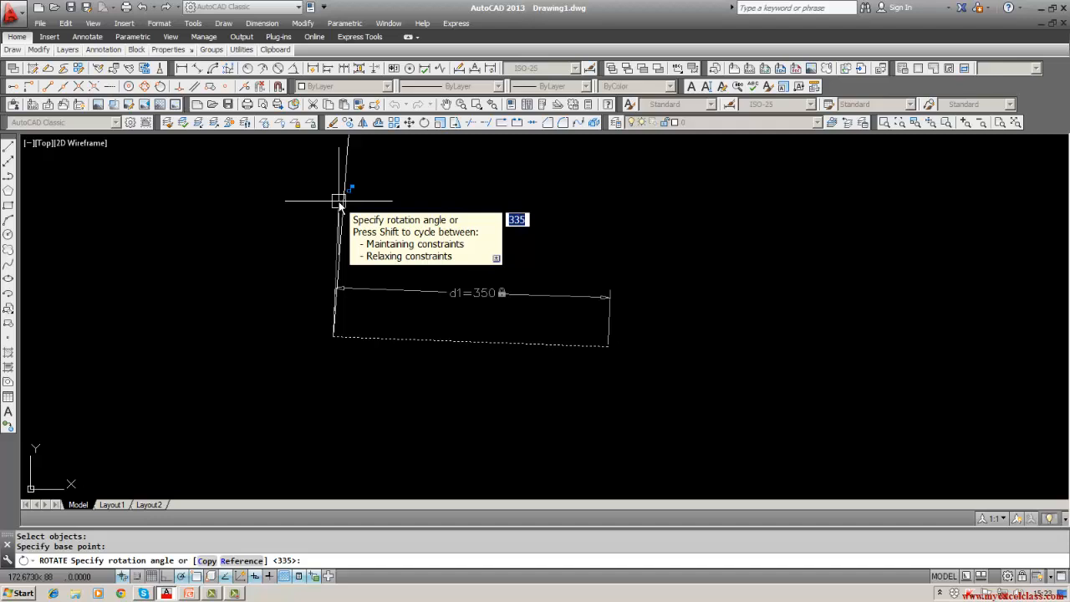
pyautogui.write('90')
pyautogui.press('Return')
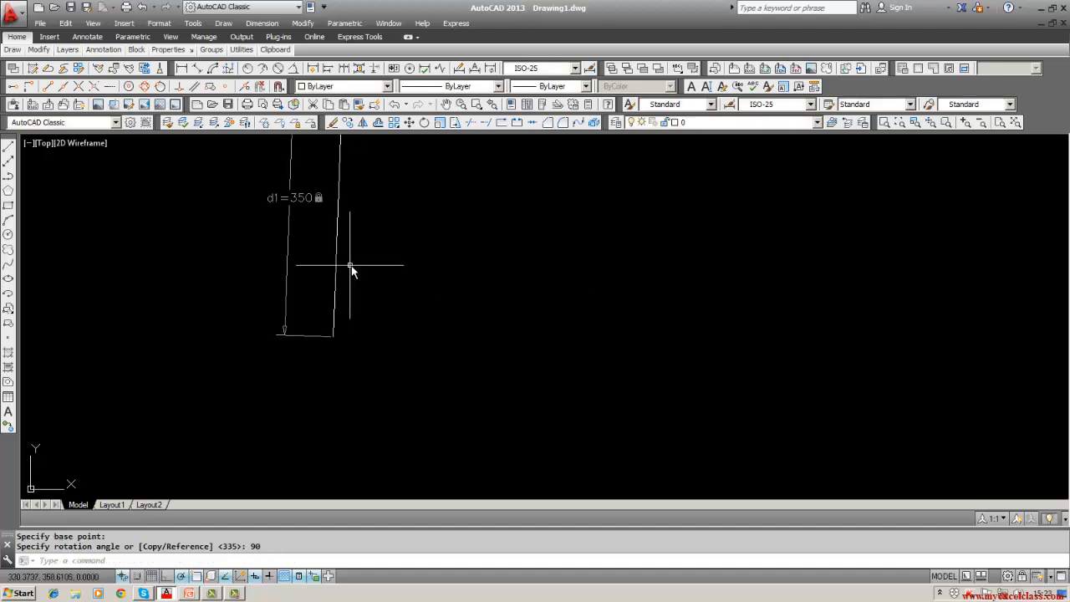
# Erase the nearly vertical line together with its aligned dimensional constraint.
pyautogui.moveTo(353, 267); pyautogui.dragTo(375, 363, button='middle')
pyautogui.scroll(-2, 359, 394)
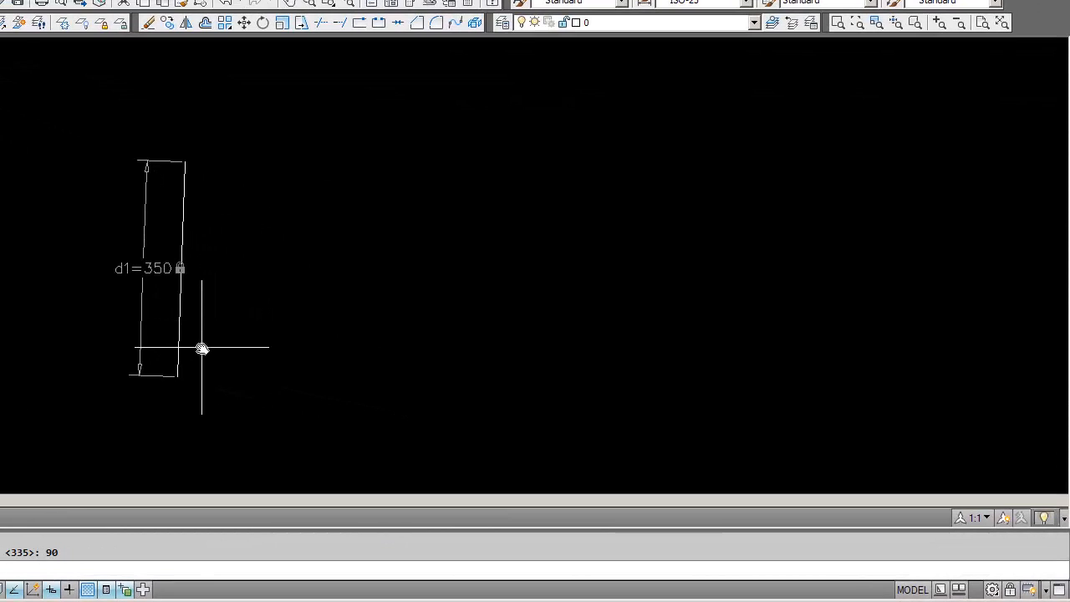
pyautogui.moveTo(201, 348); pyautogui.dragTo(209, 315, button='middle')
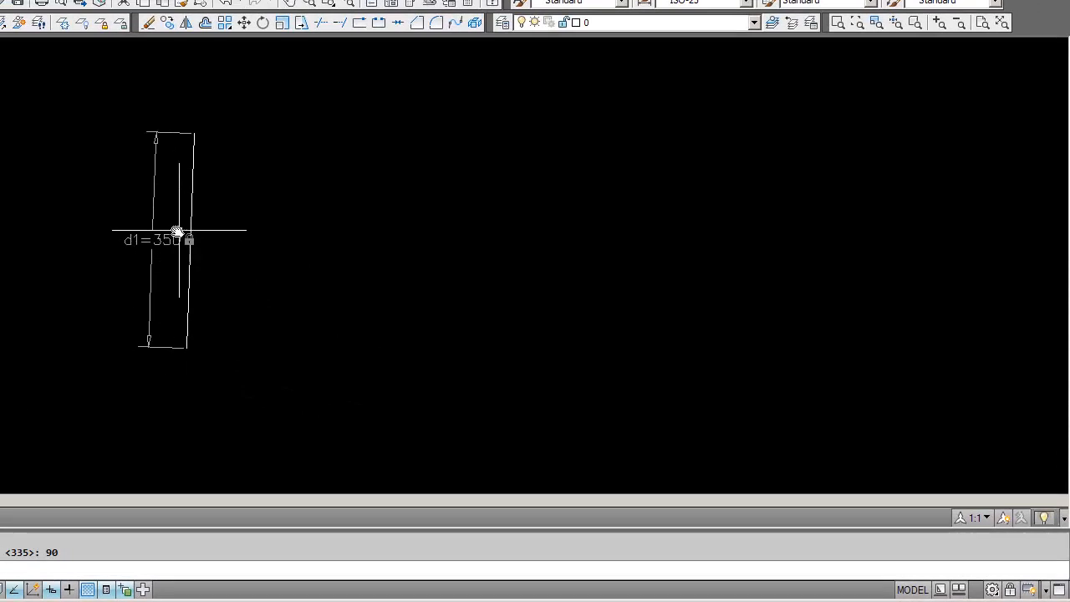
pyautogui.press('Escape')
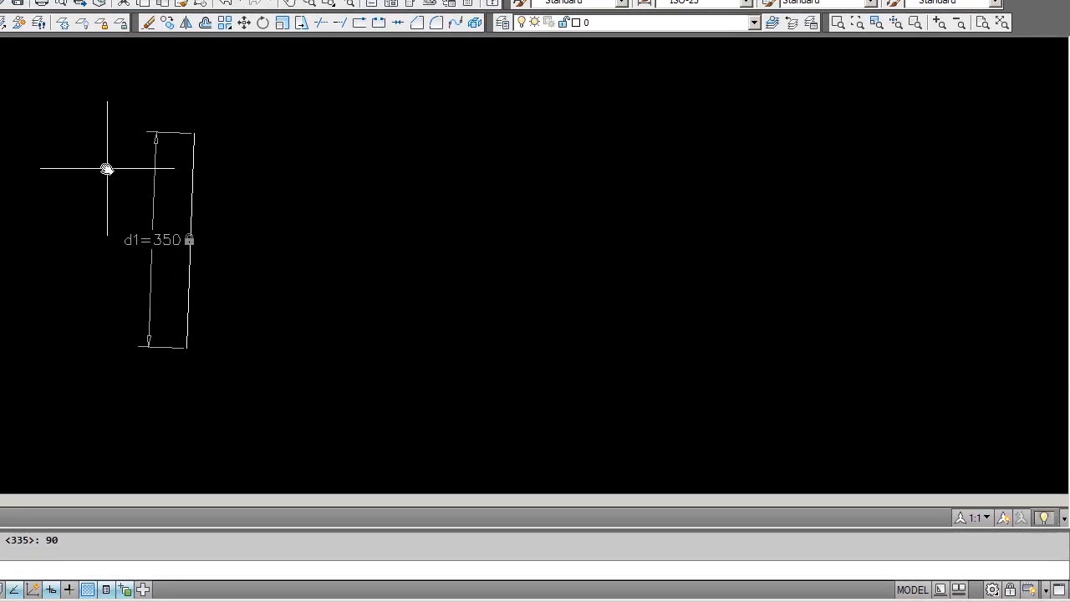
pyautogui.click(148, 22)
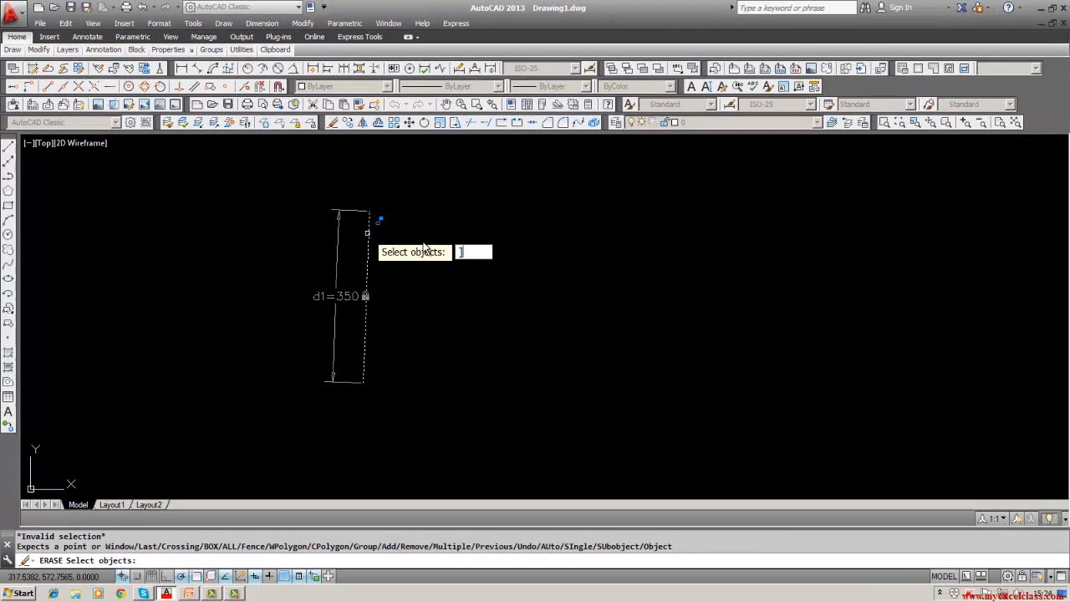
pyautogui.press('Escape')
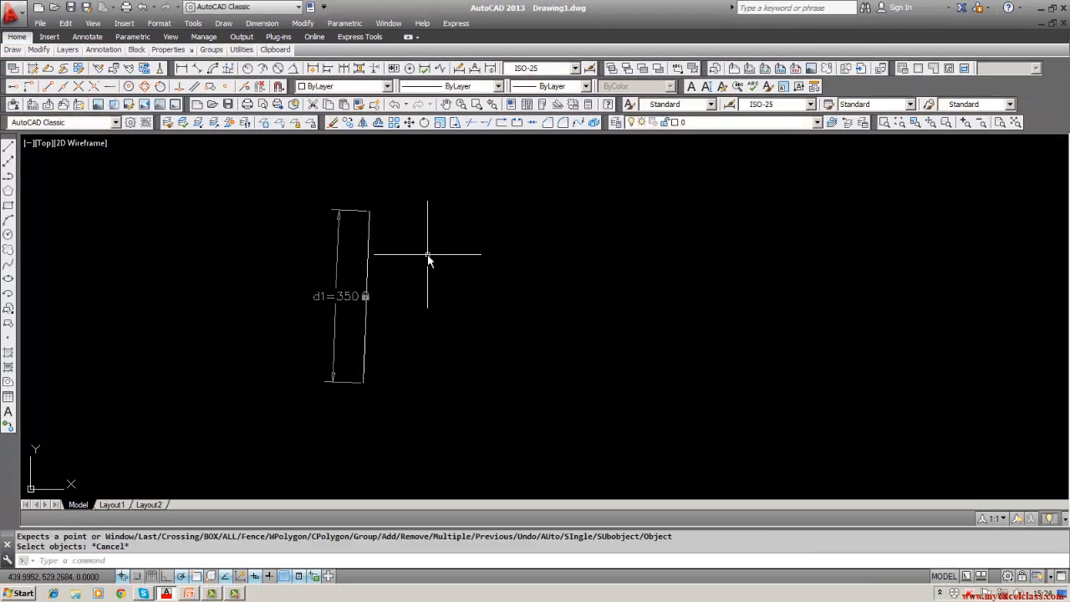
pyautogui.click(331, 122)
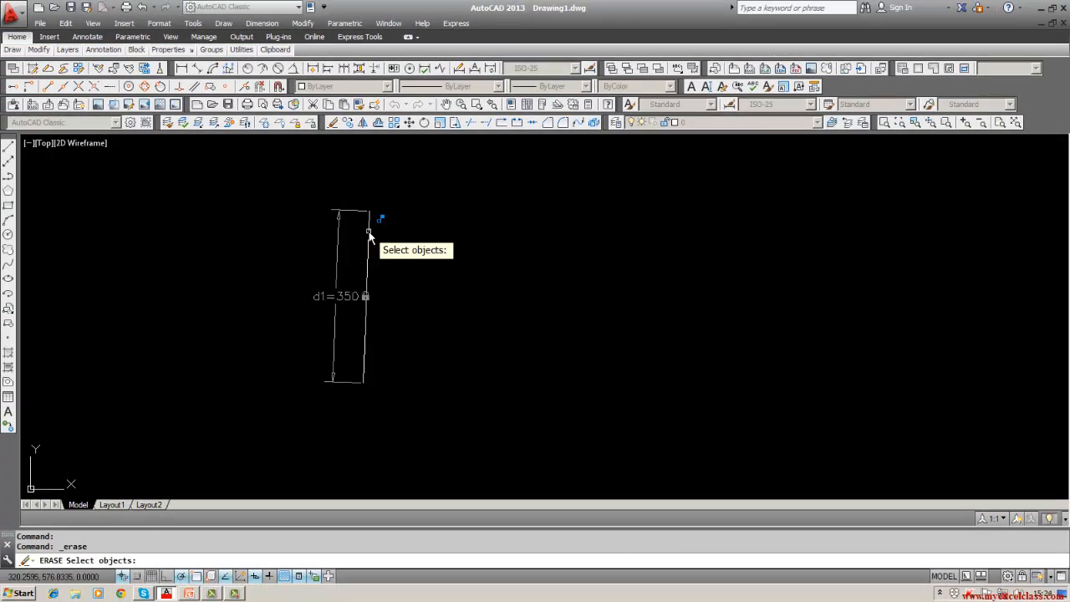
pyautogui.click(368, 232)
pyautogui.press('Return')
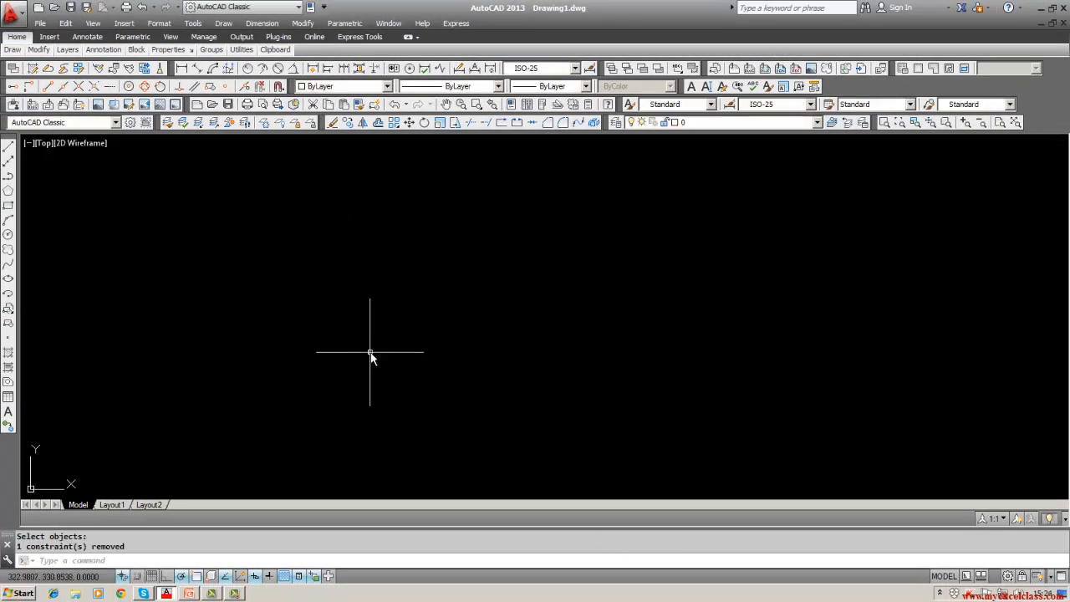
# Draw a horizontal line about 445 units long and delete its automatic horizontal geometric constraint.
pyautogui.click(8, 146)
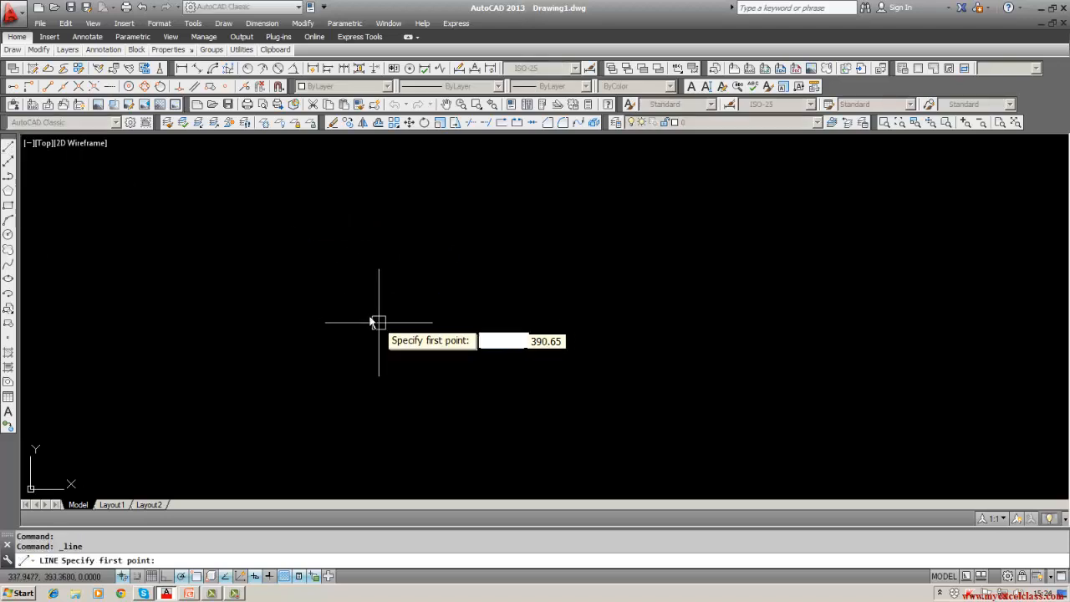
pyautogui.click(357, 305)
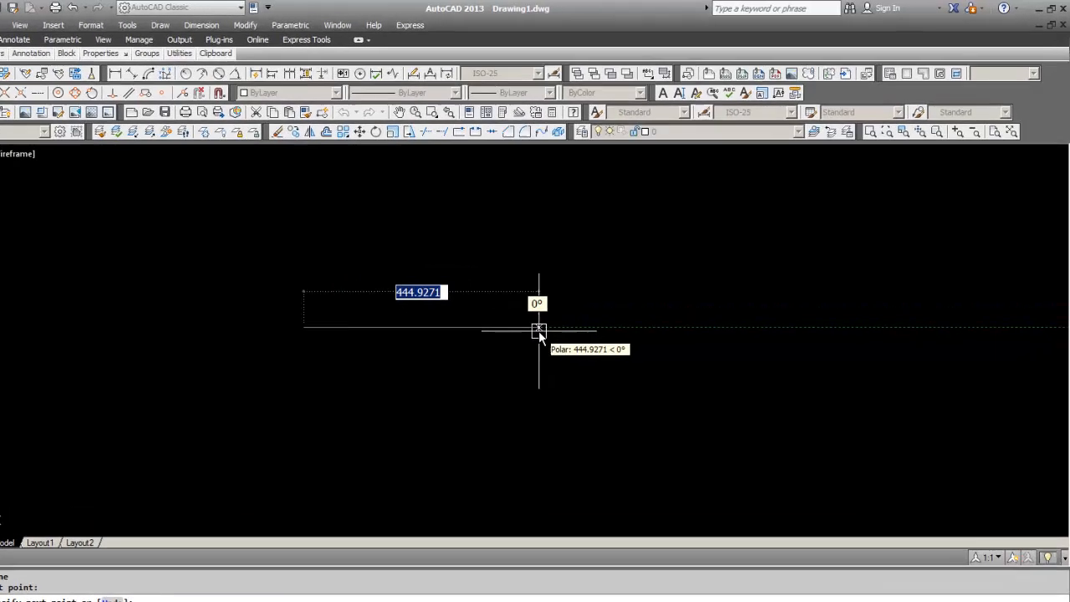
pyautogui.click(577, 306)
pyautogui.press('Escape')
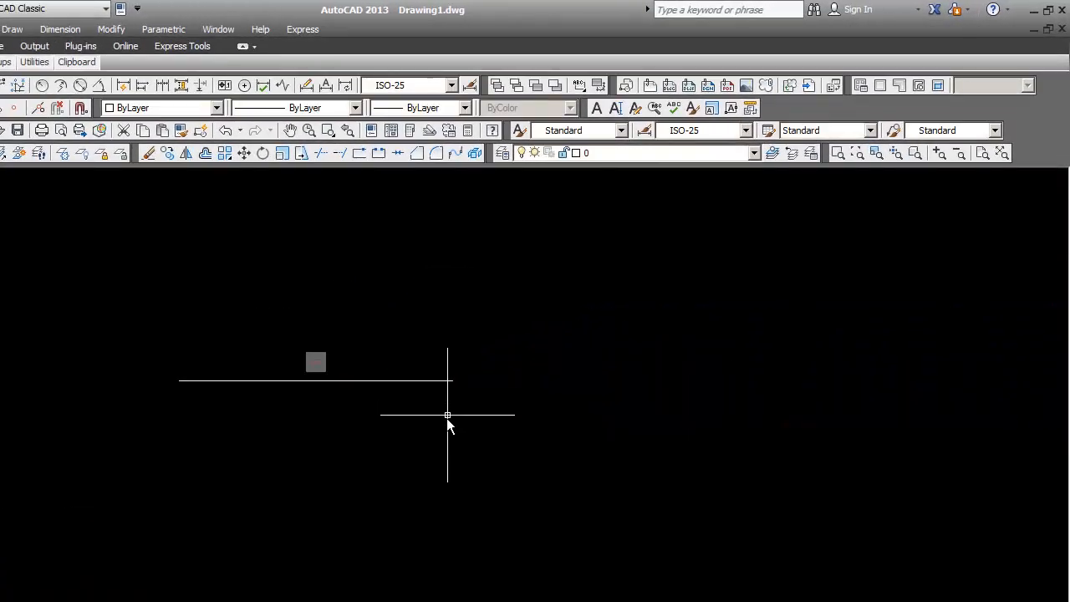
pyautogui.rightClick(319, 366)
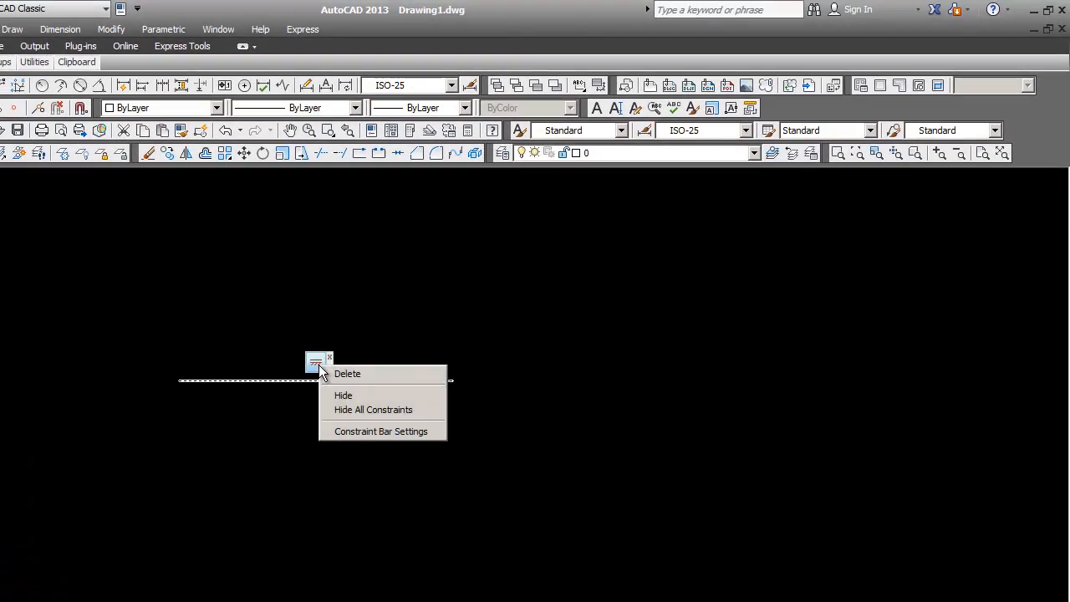
pyautogui.click(326, 372)
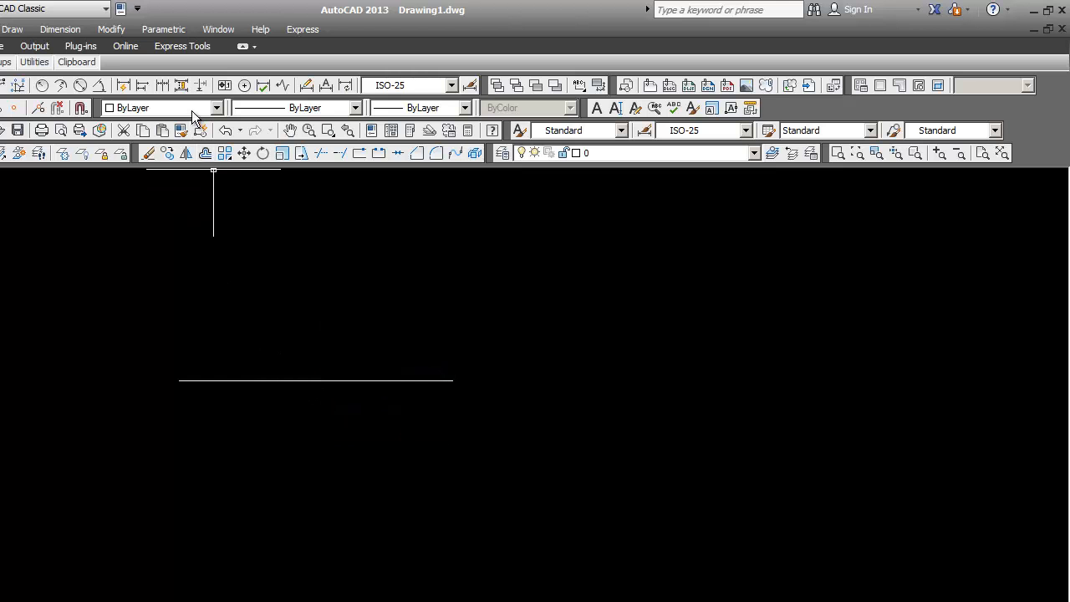
# Add an aligned dimensional constraint between the line's two endpoints, placed above the line, keeping its current value.
pyautogui.click(167, 30)
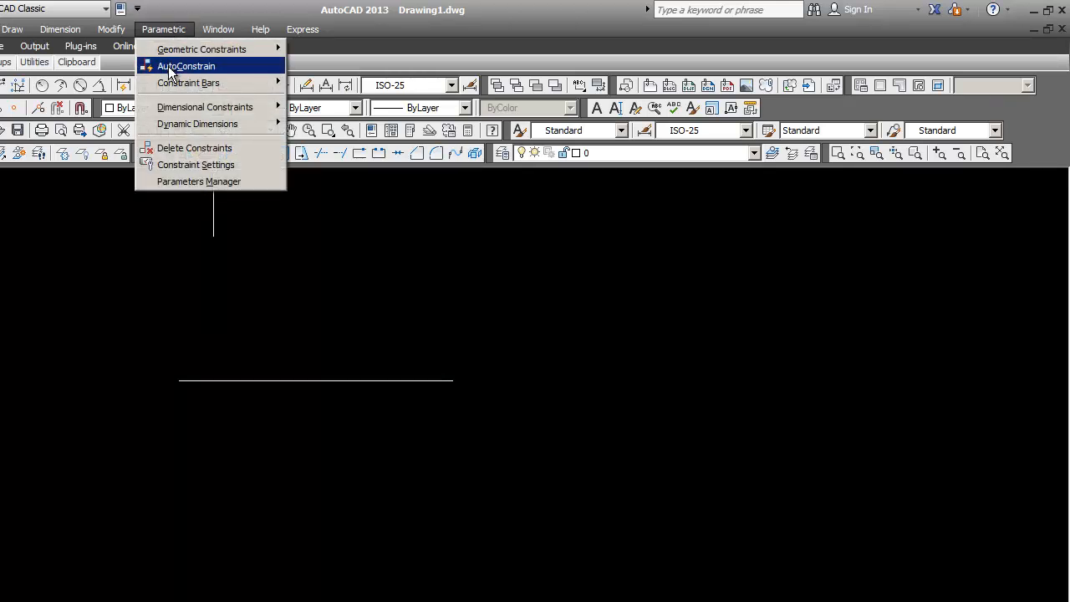
pyautogui.moveTo(167, 109)
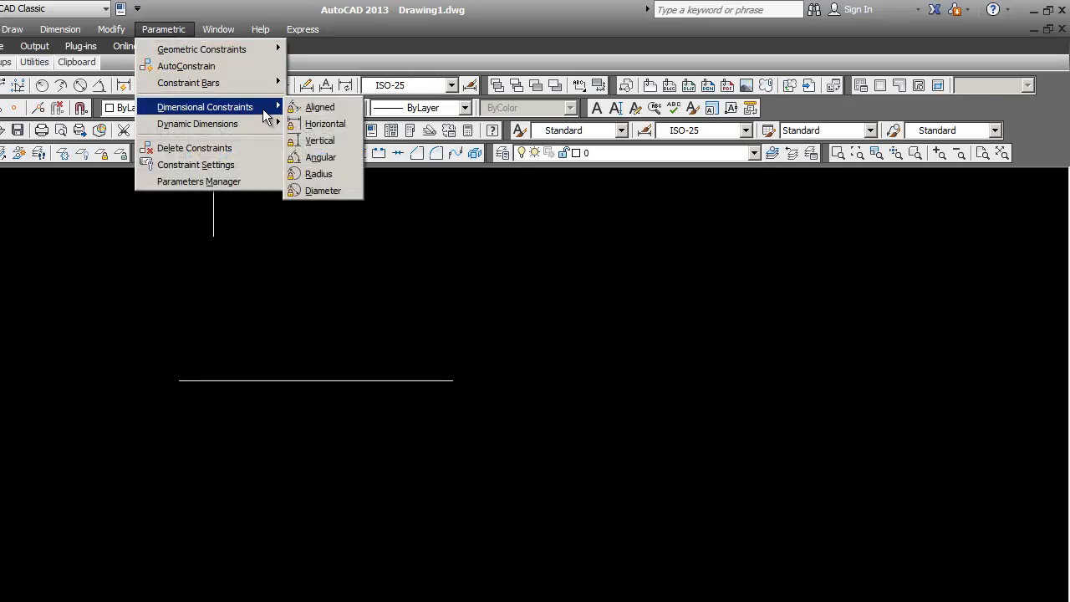
pyautogui.click(326, 111)
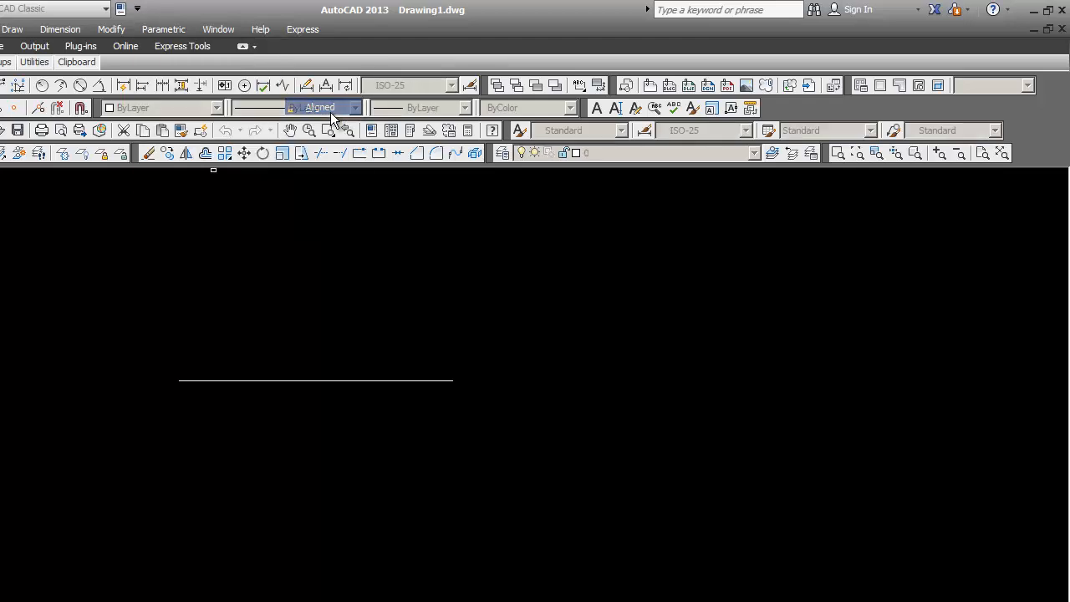
pyautogui.click(184, 382)
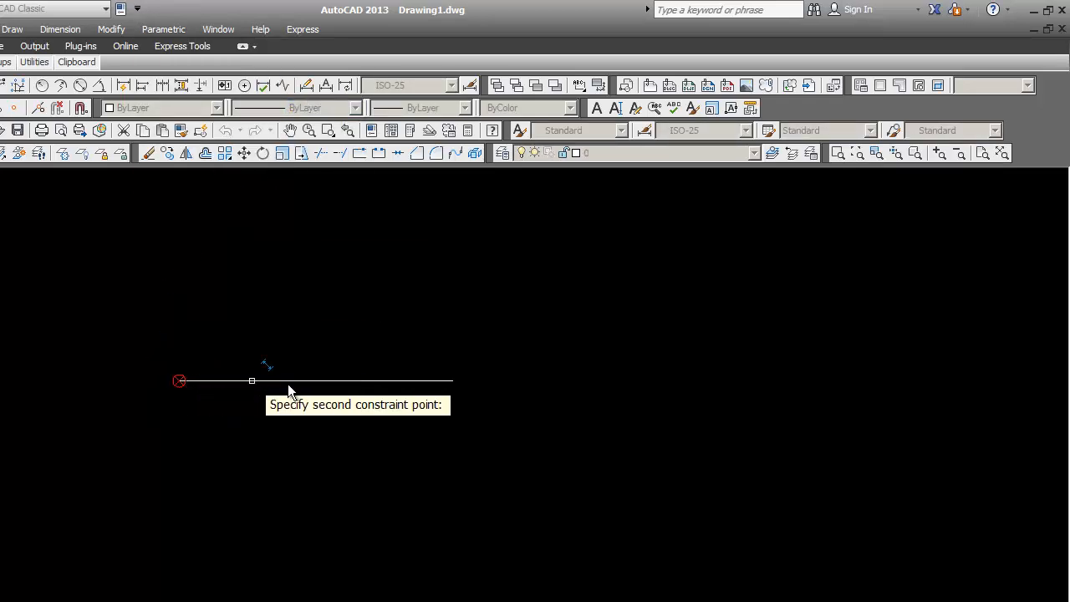
pyautogui.click(454, 382)
pyautogui.click(443, 332)
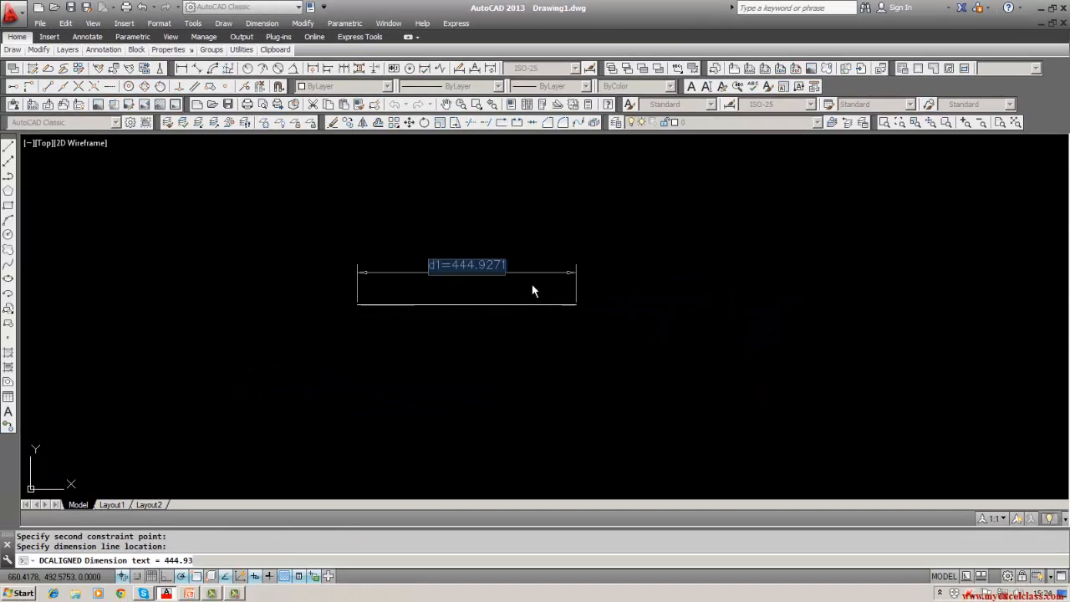
pyautogui.press('Return')
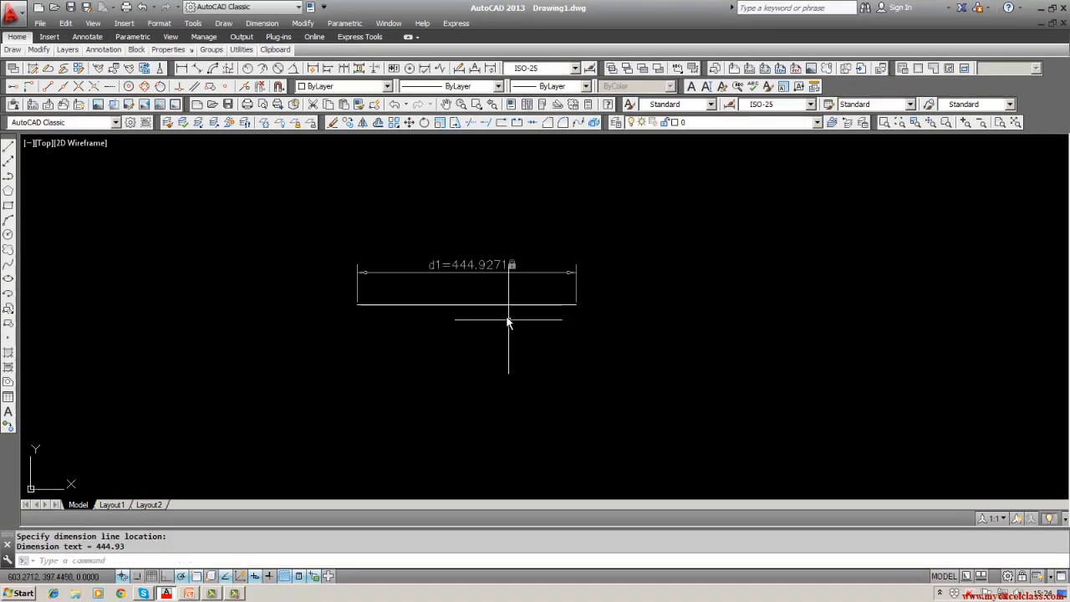
pyautogui.click(483, 270)
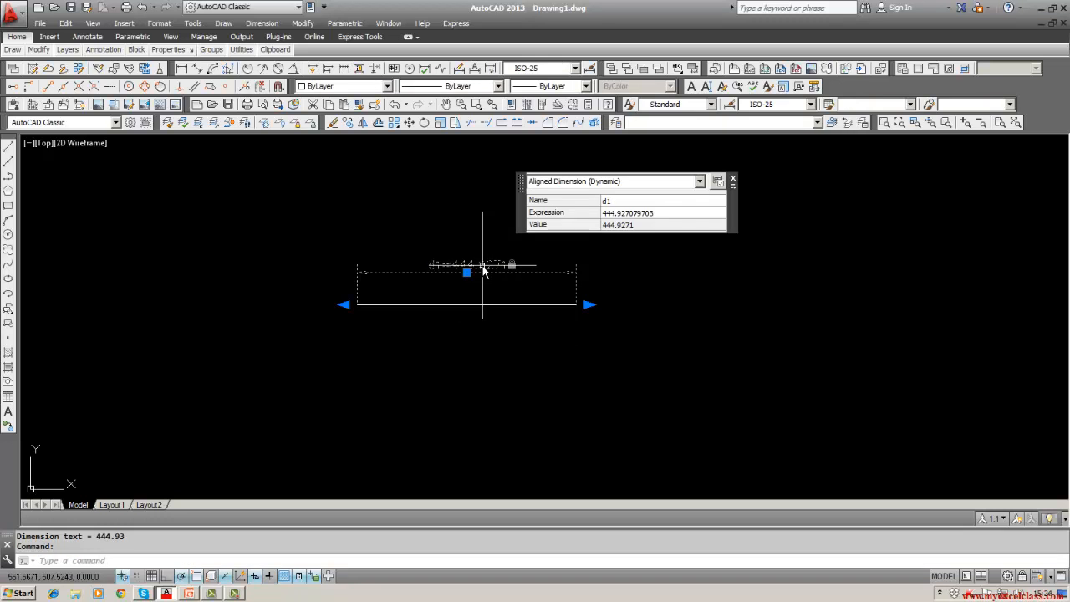
pyautogui.press('Escape')
pyautogui.press('Escape')
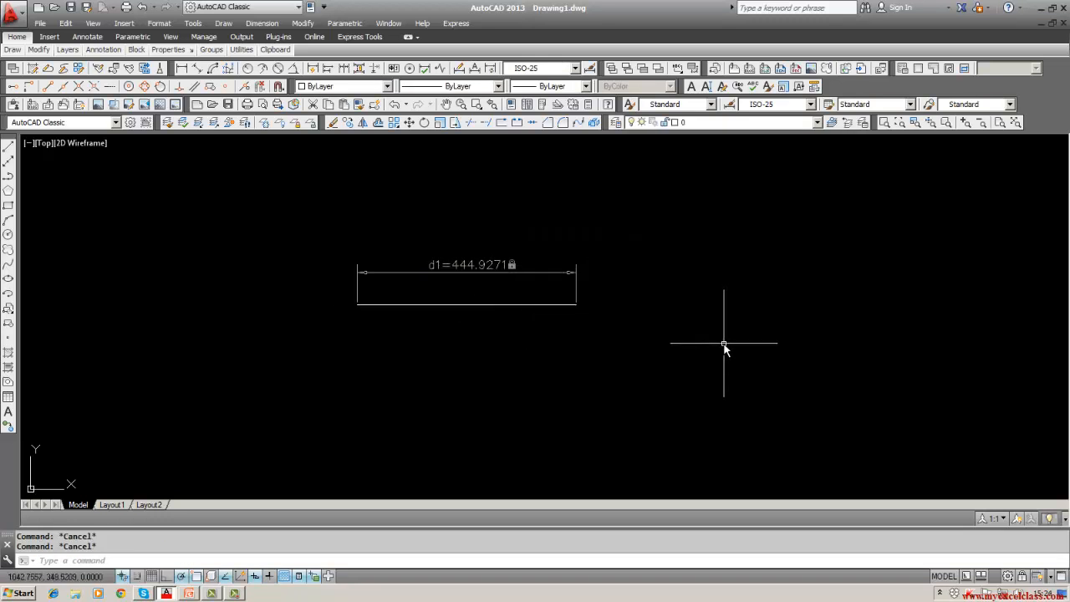
# Rotate the aligned-constrained line about 35° clockwise around its left endpoint.
pyautogui.write('ROtat')
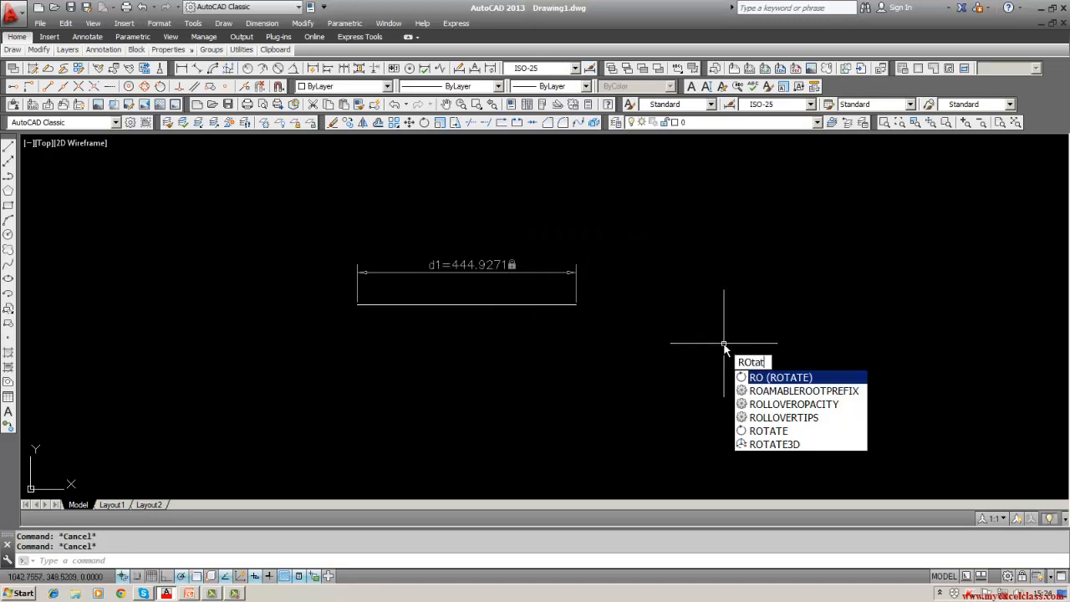
pyautogui.write('e')
pyautogui.press('Return')
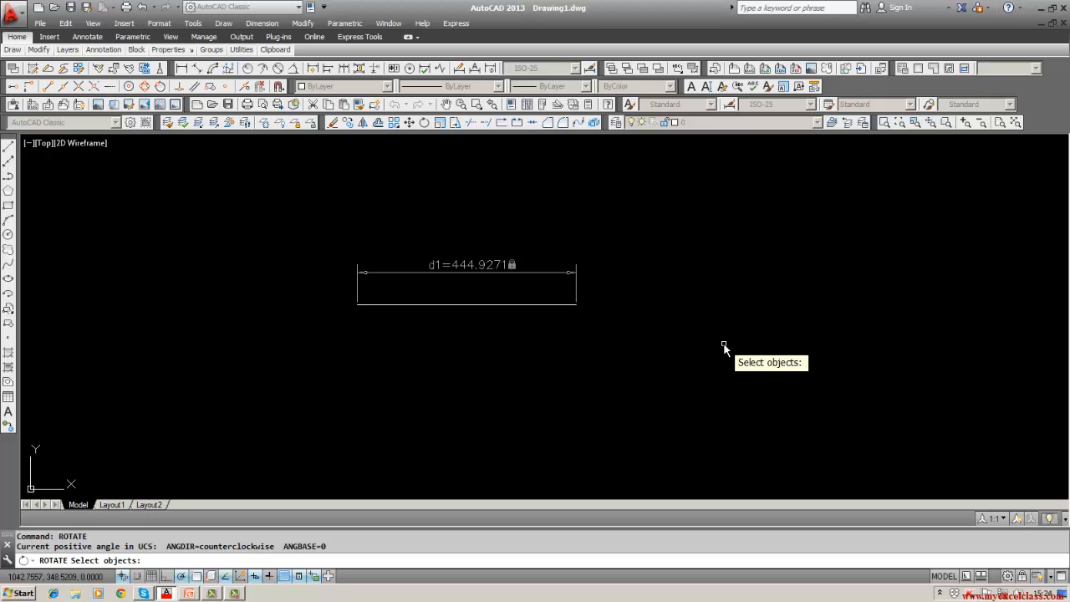
pyautogui.click(485, 305)
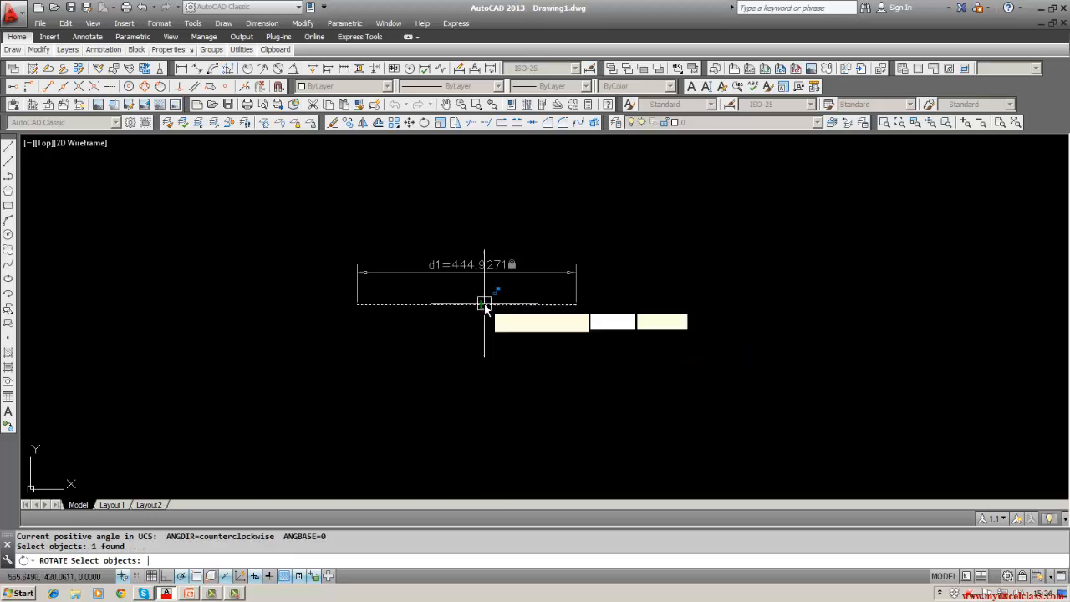
pyautogui.press('Return')
pyautogui.click(357, 304)
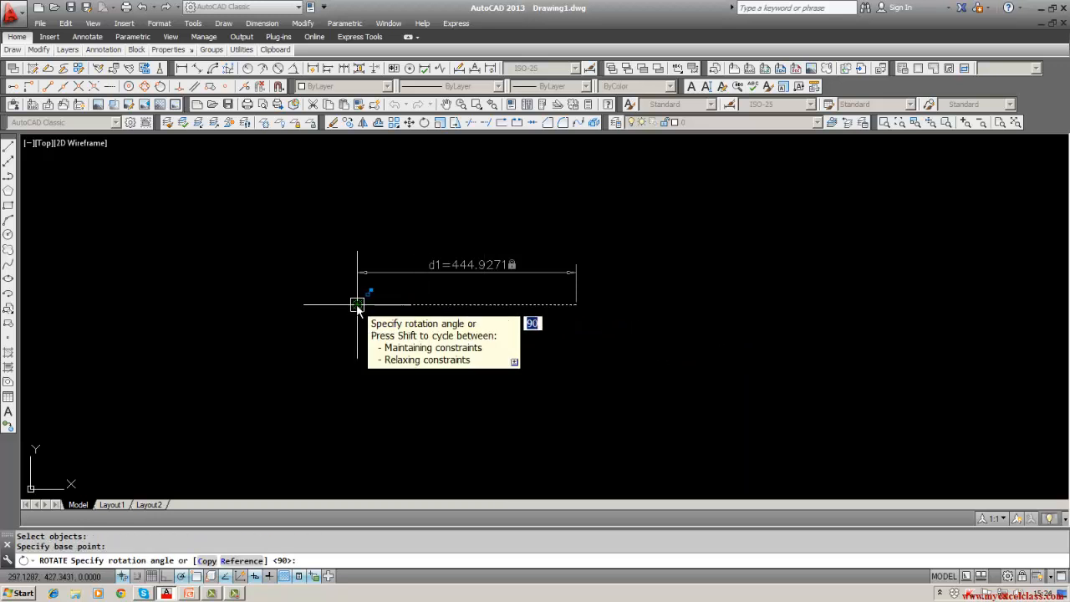
pyautogui.click(396, 334)
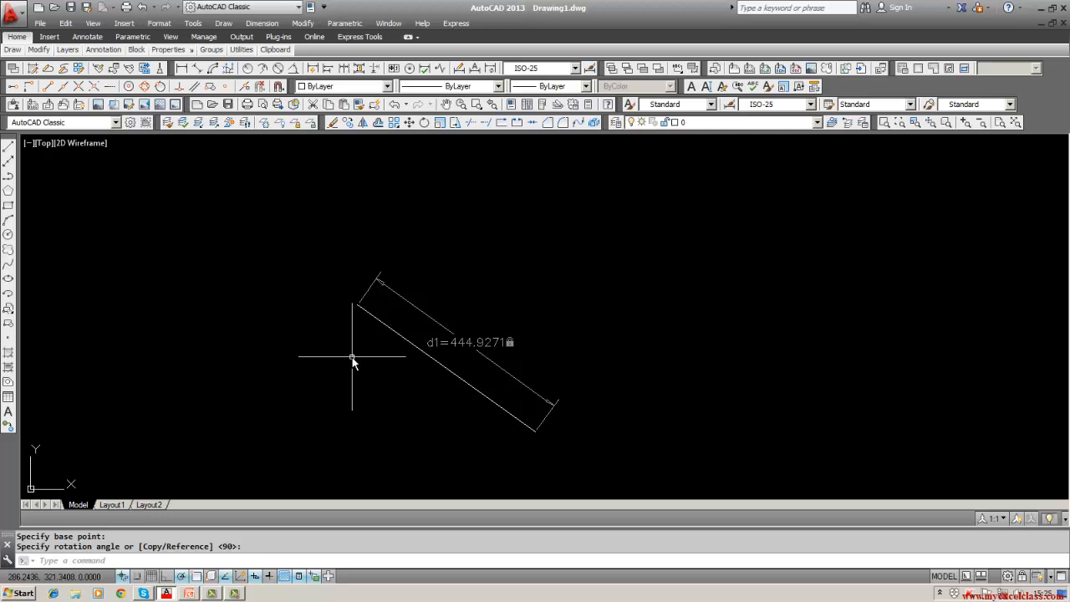
# Erase the inclined line together with its aligned dimensional constraint.
pyautogui.click(331, 122)
pyautogui.click(393, 332)
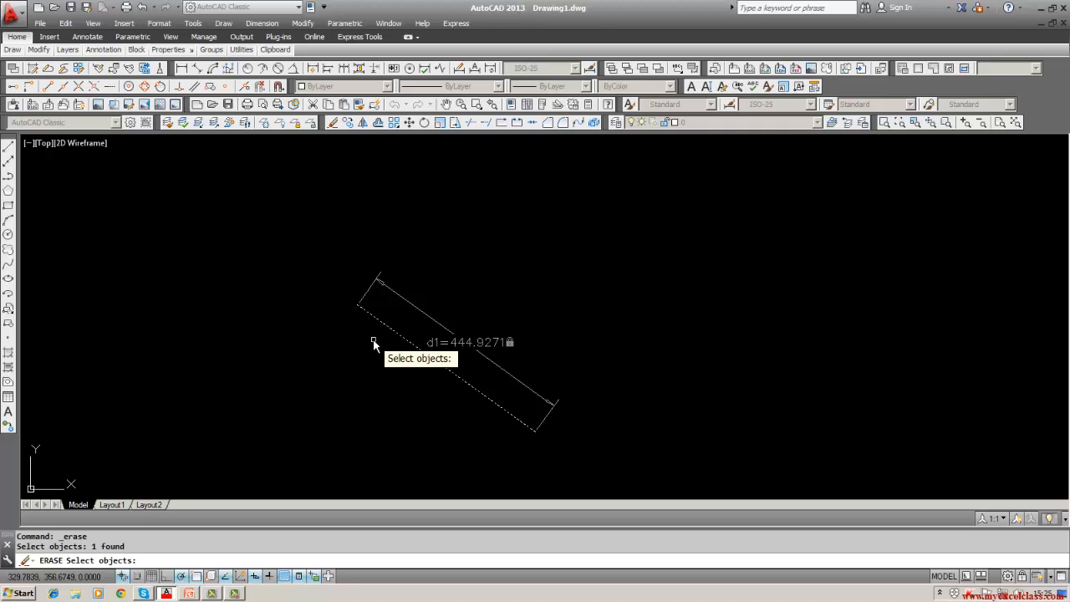
pyautogui.press('Return')
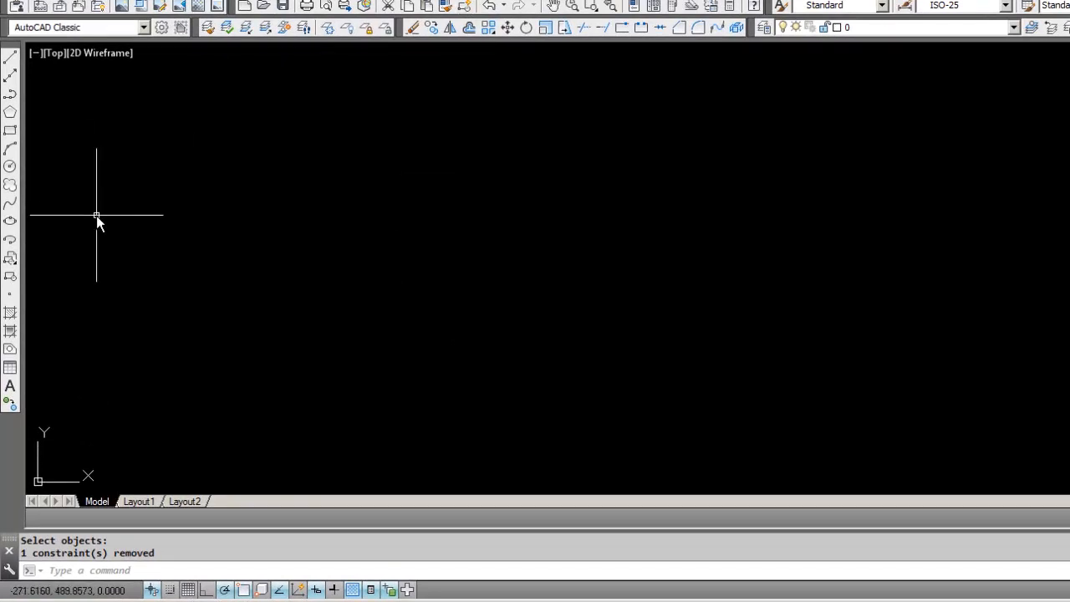
# Draw a new horizontal line about 389 units long and delete its automatic horizontal geometric constraint.
pyautogui.click(10, 57)
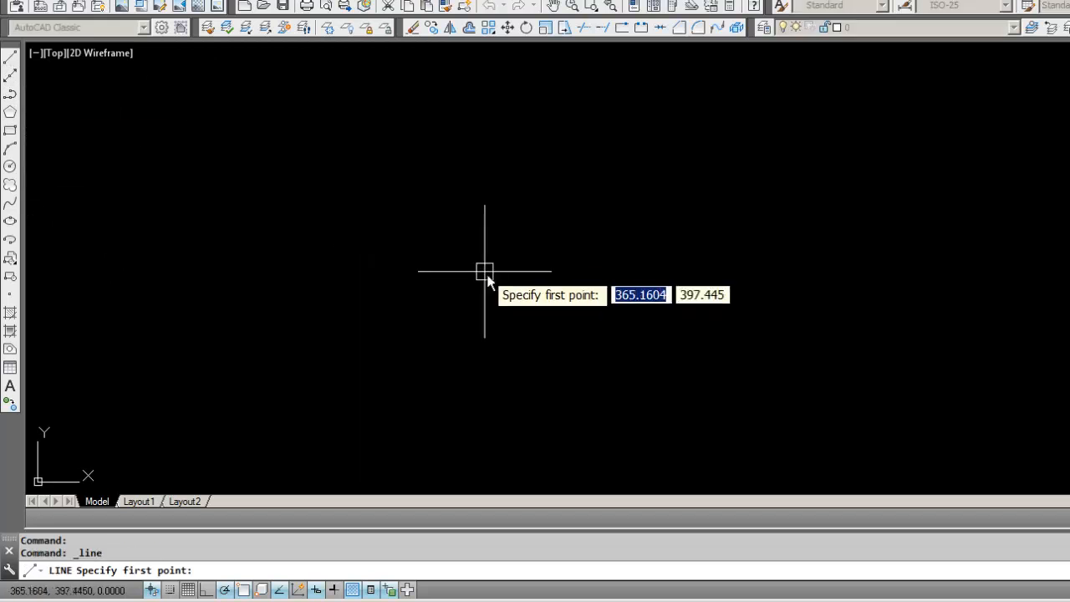
pyautogui.click(448, 262)
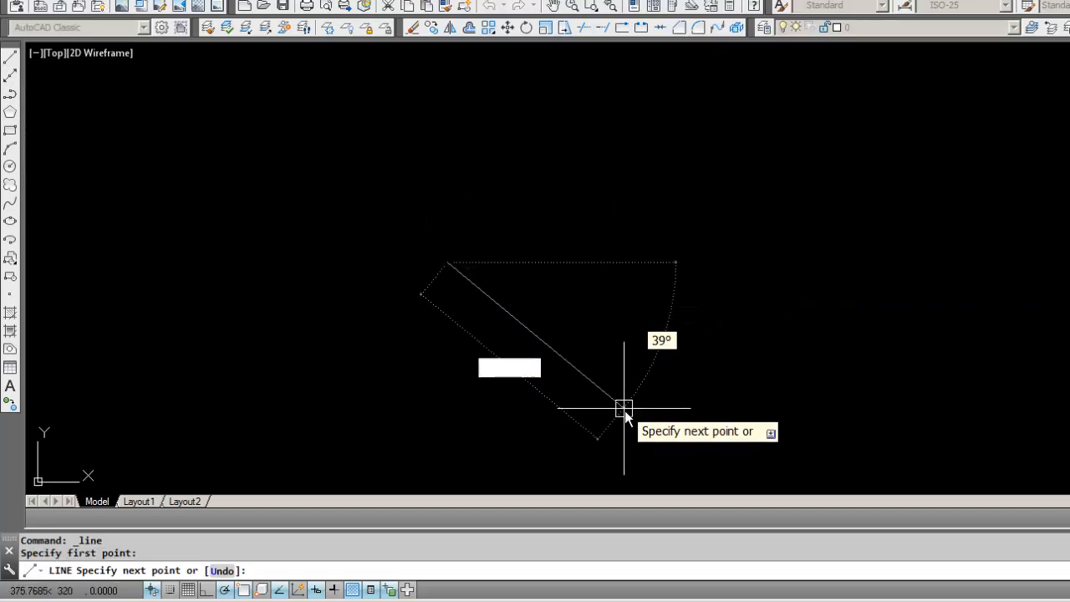
pyautogui.click(684, 260)
pyautogui.press('Escape')
pyautogui.press('Escape')
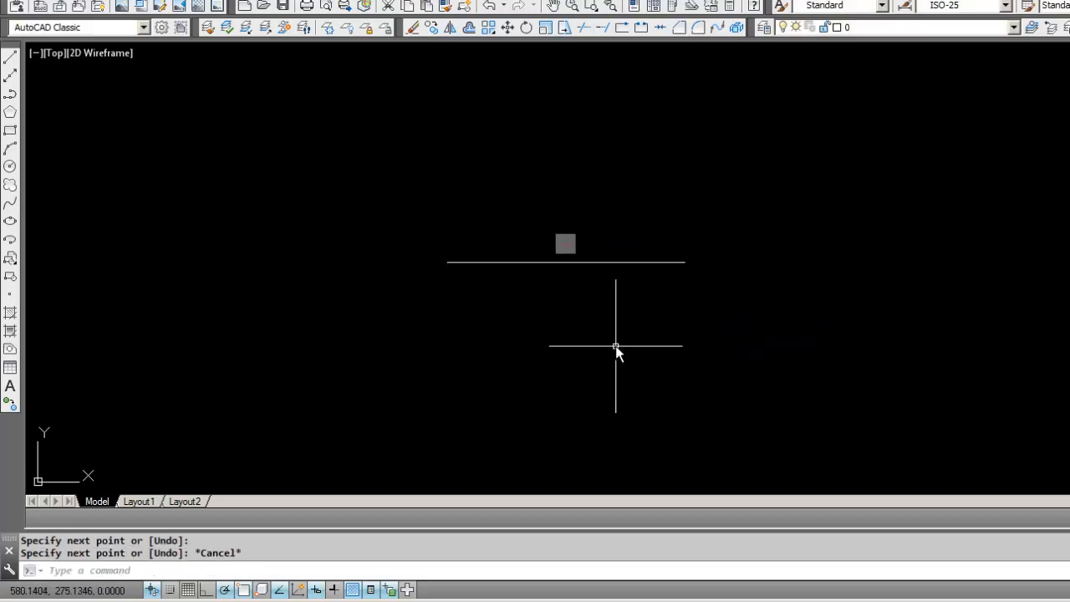
pyautogui.rightClick(574, 249)
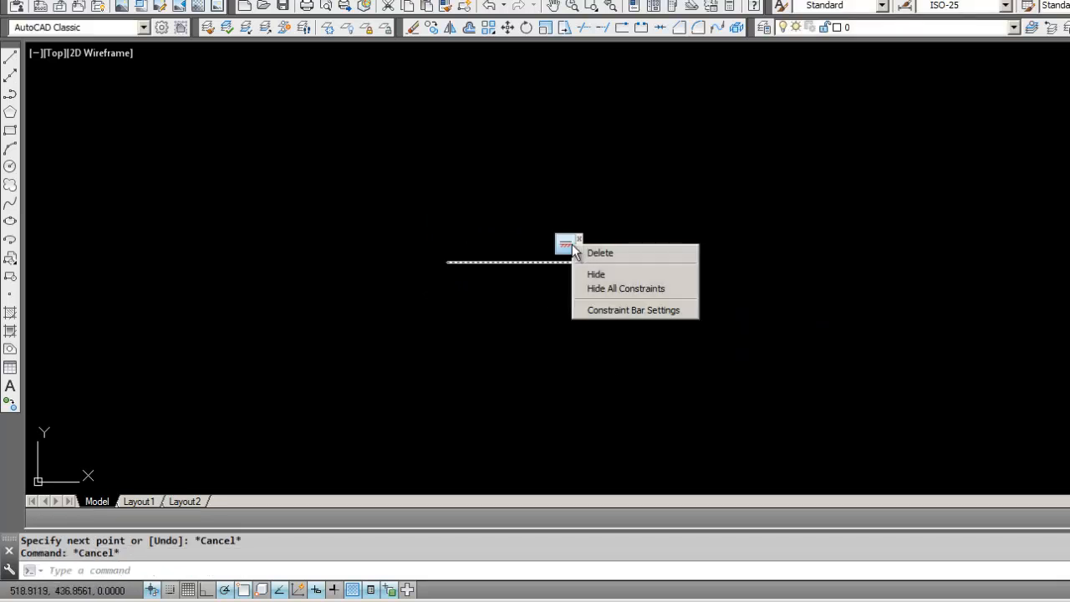
pyautogui.click(599, 252)
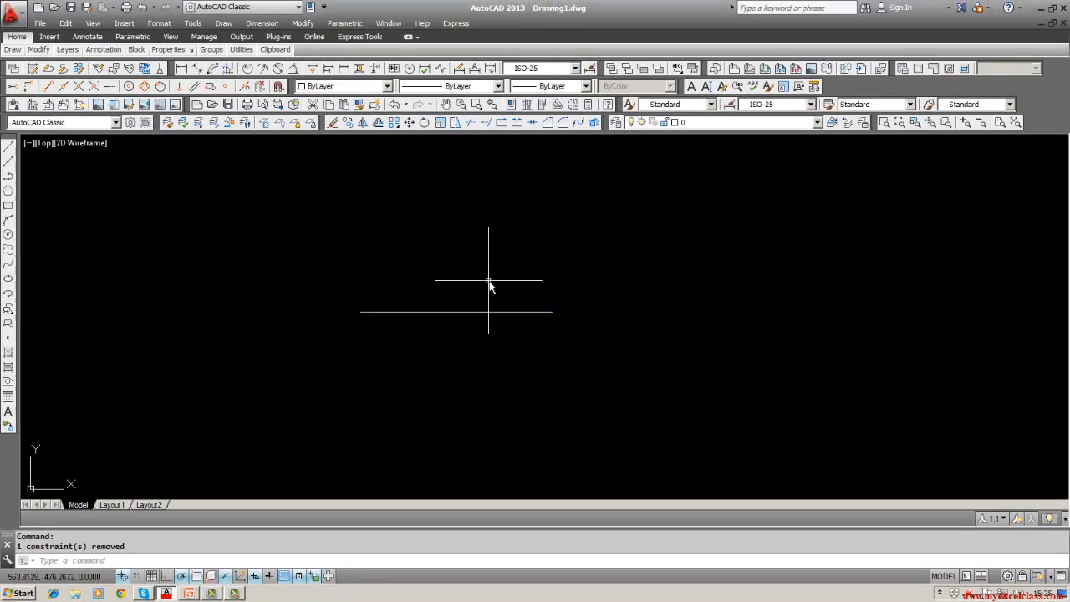
pyautogui.press('Escape')
# Add a horizontal dimensional constraint between the new line's endpoints, placed above the line, keeping its current value.
pyautogui.click(342, 23)
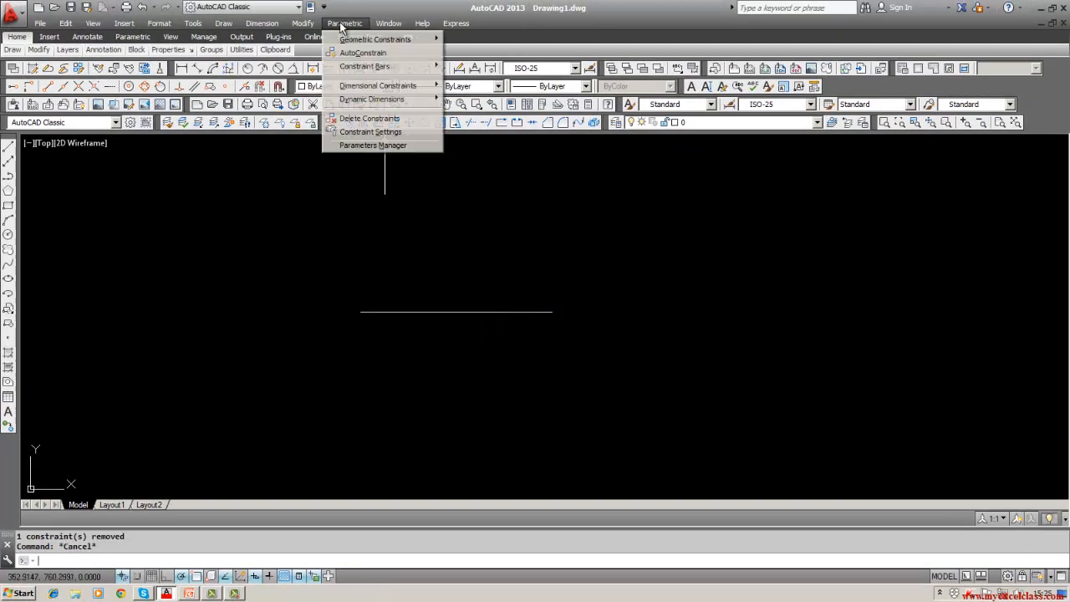
pyautogui.moveTo(402, 85)
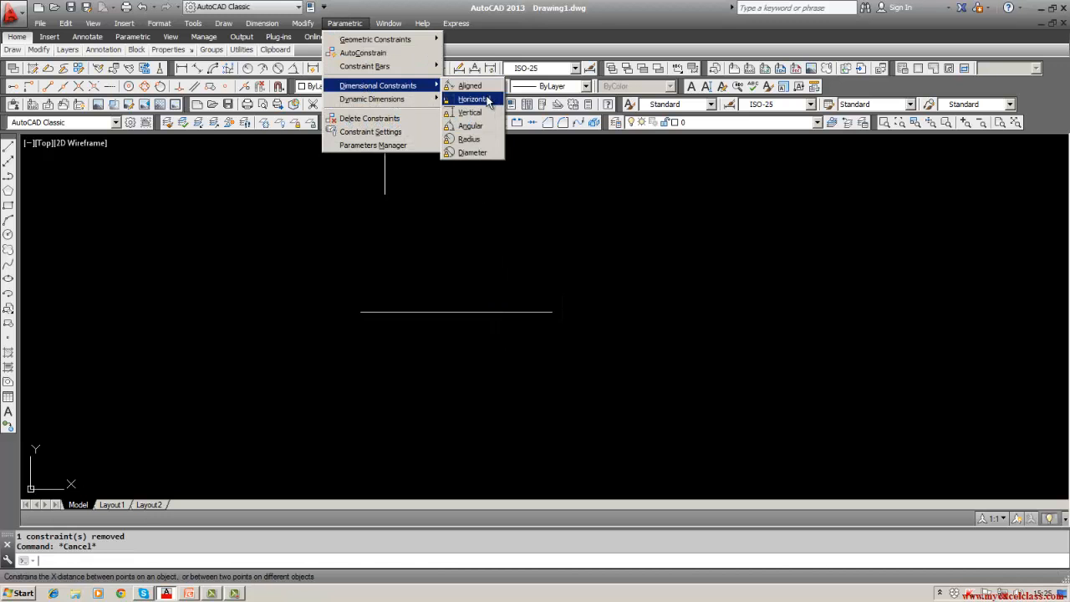
pyautogui.click(472, 98)
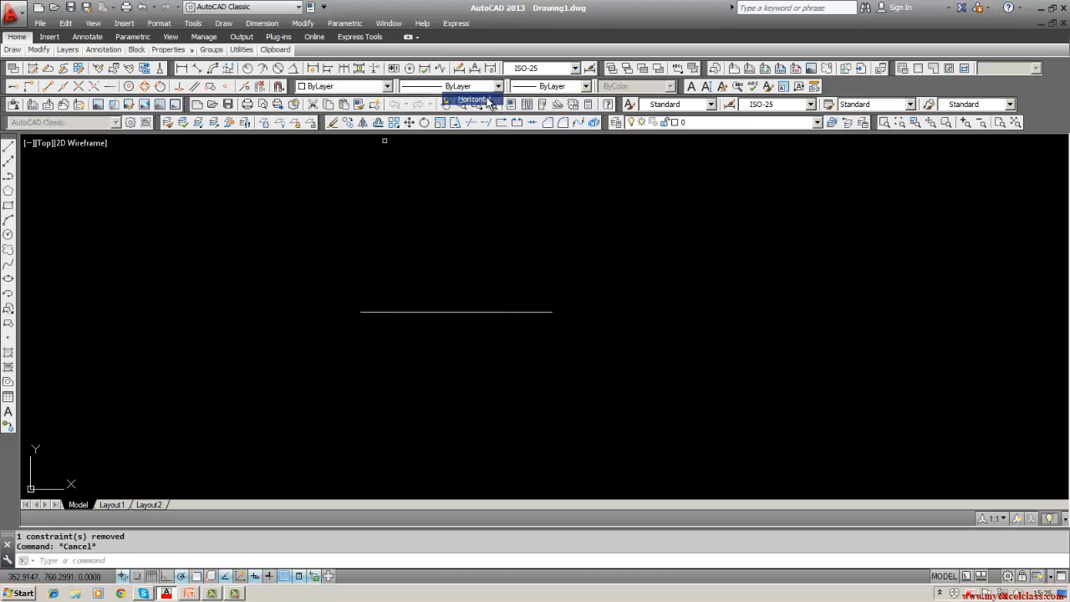
pyautogui.click(379, 312)
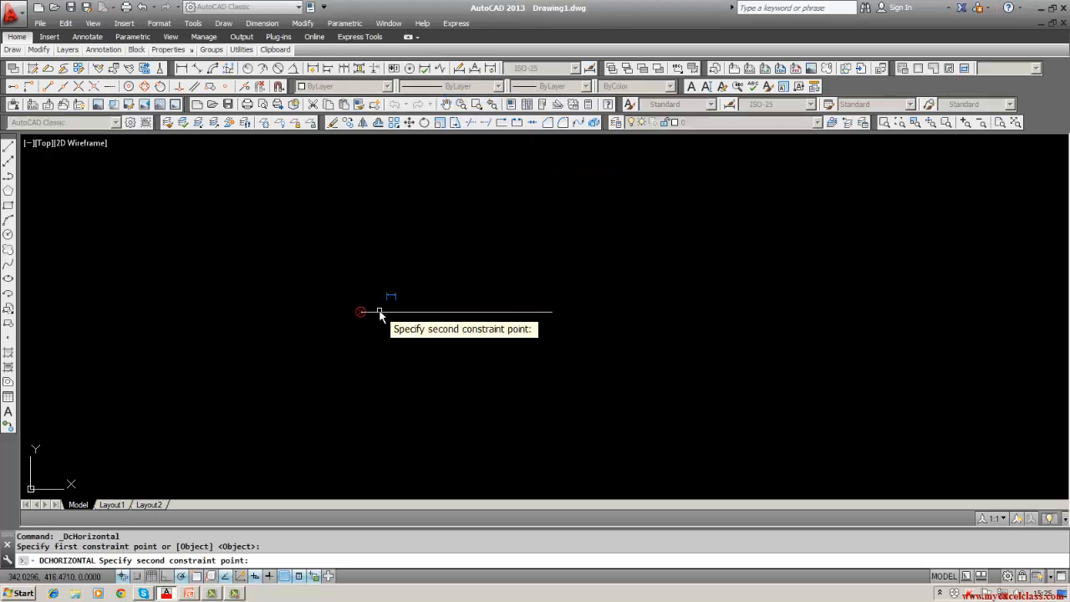
pyautogui.click(542, 313)
pyautogui.click(513, 277)
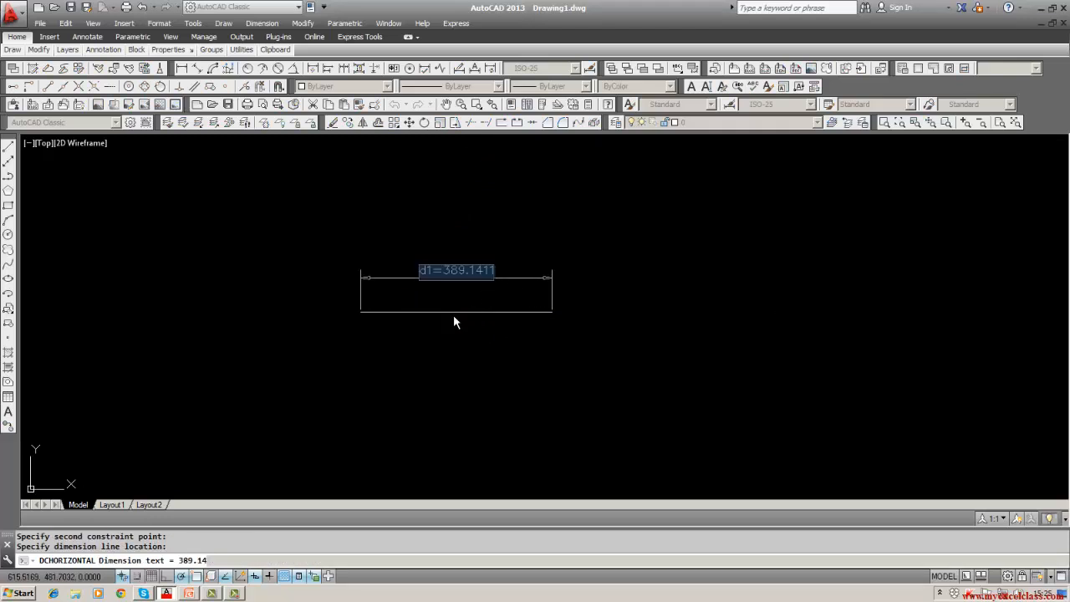
pyautogui.press('Return')
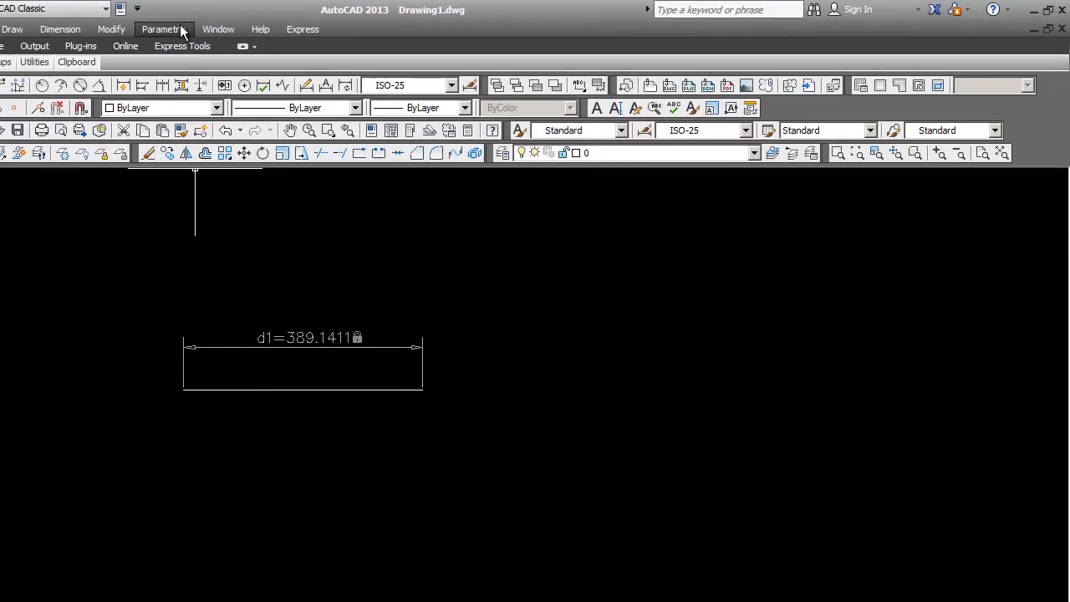
pyautogui.click(358, 25)
pyautogui.moveTo(178, 46)
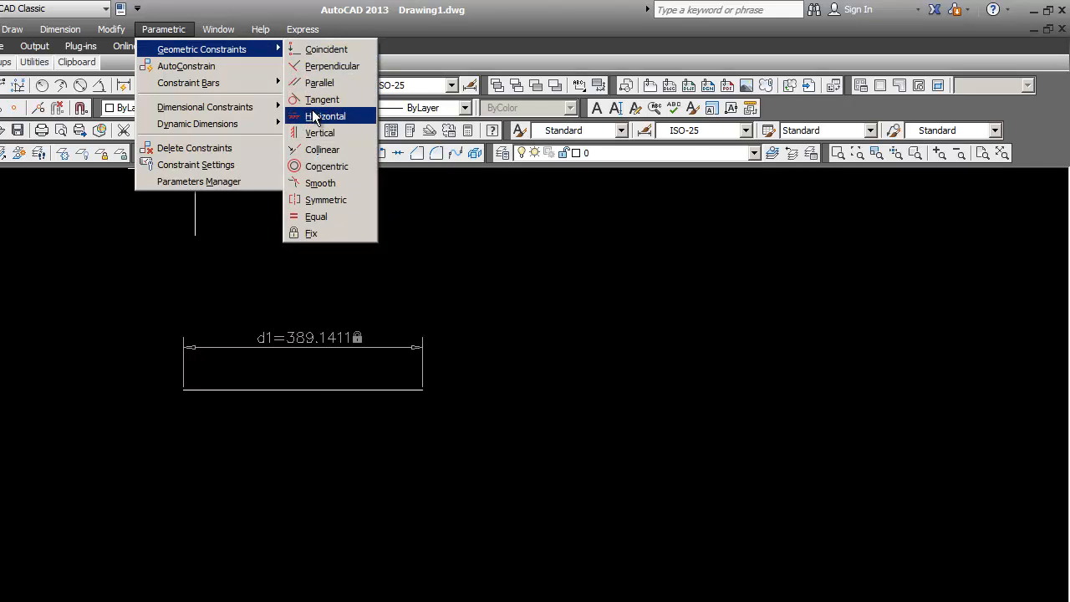
pyautogui.click(322, 49)
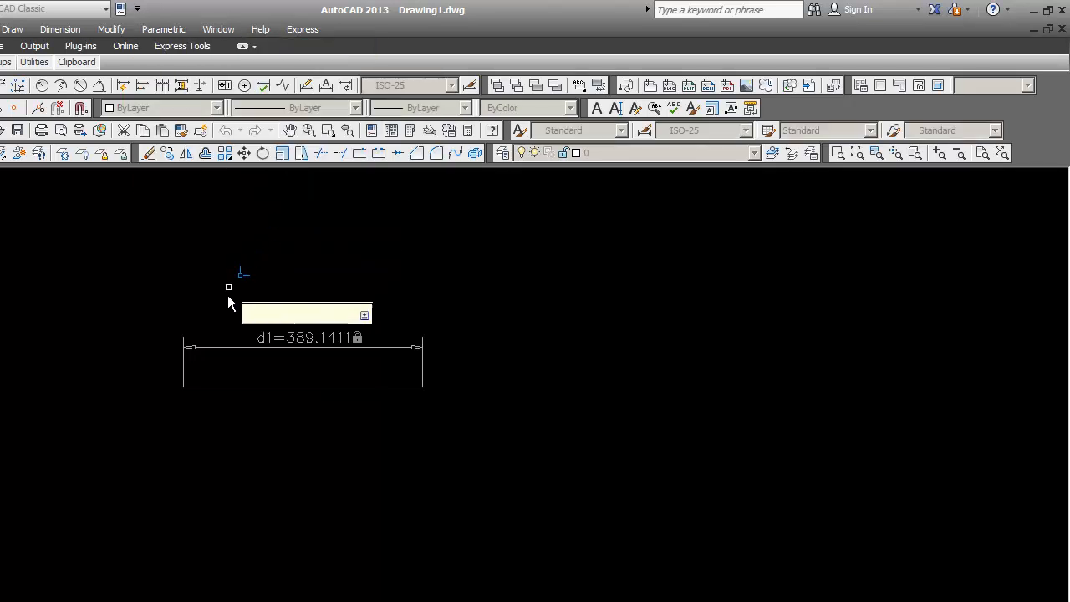
# Apply a Fix geometric constraint to the left endpoint of the horizontal line.
pyautogui.click(171, 30)
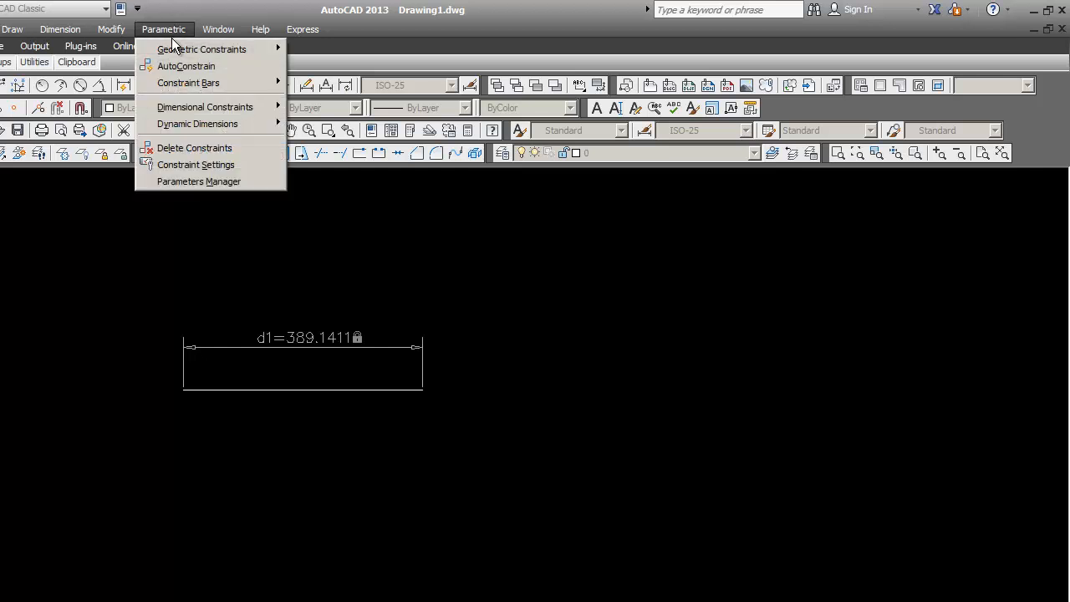
pyautogui.moveTo(267, 49)
pyautogui.click(332, 233)
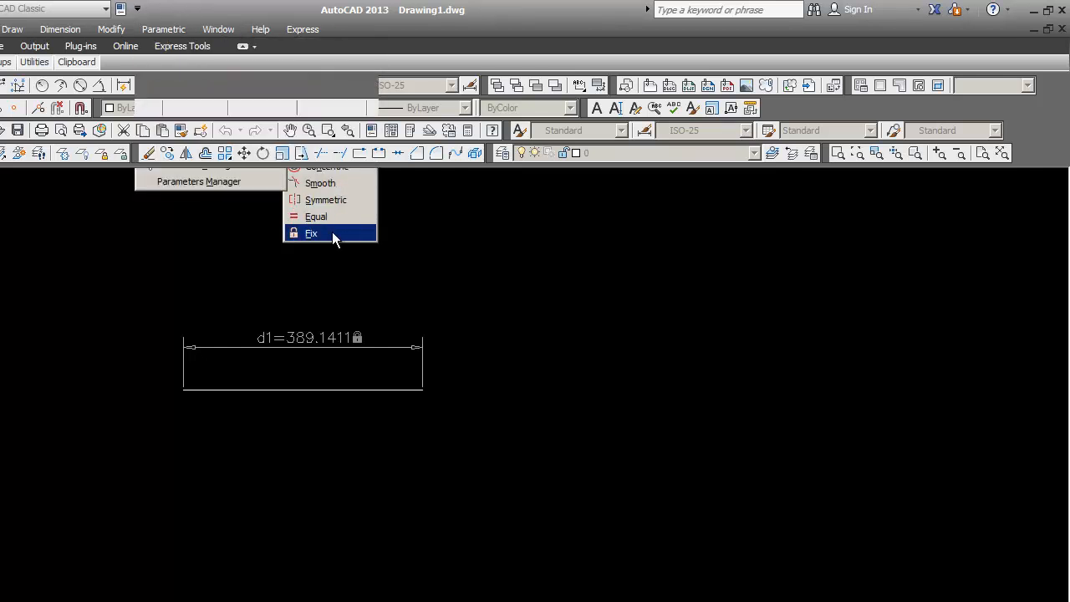
pyautogui.click(190, 393)
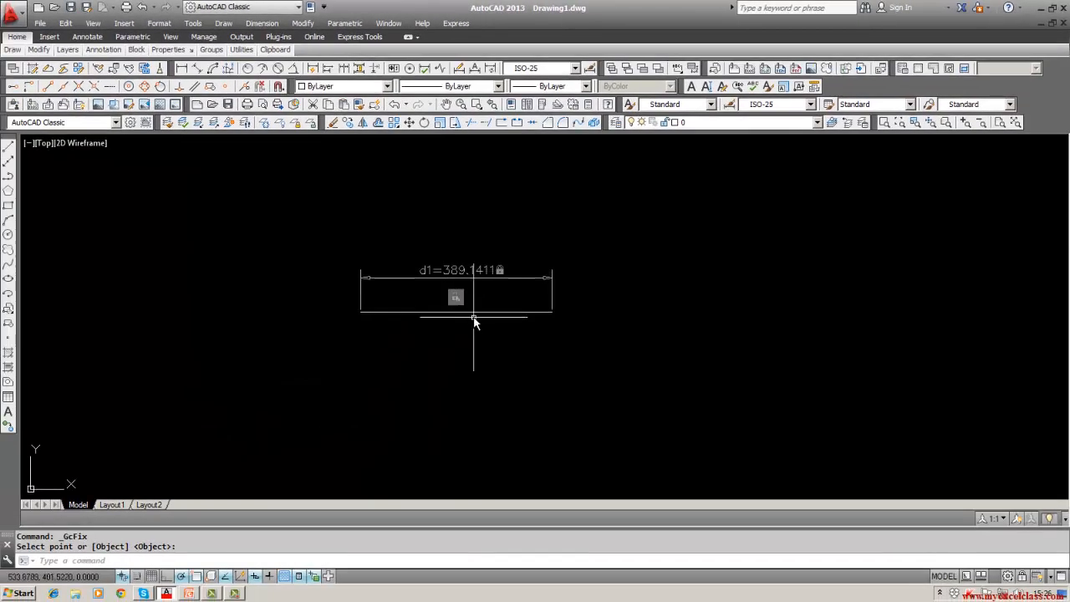
pyautogui.click(473, 312)
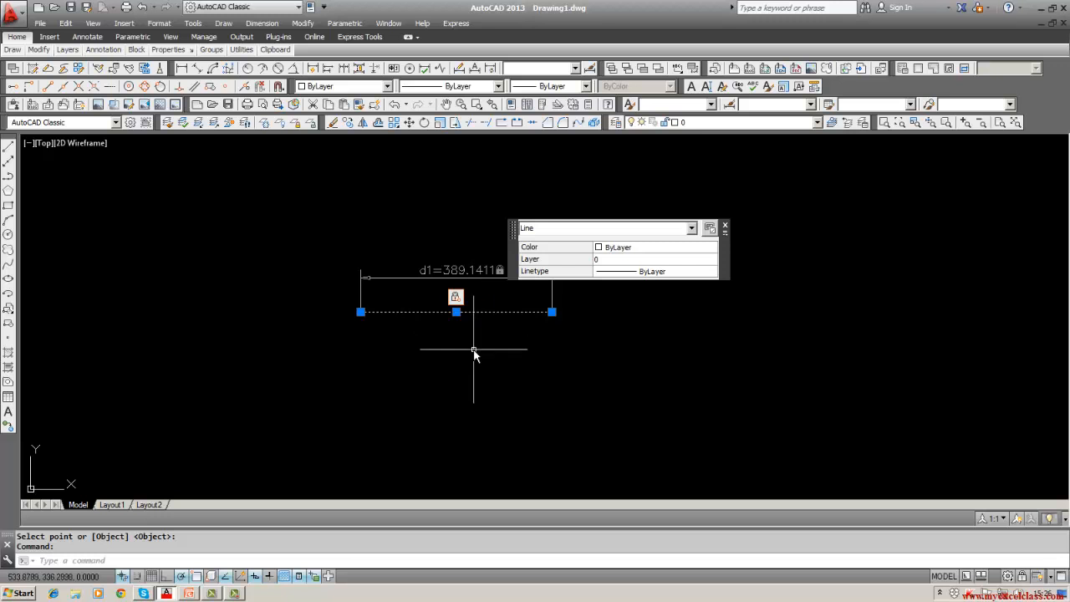
pyautogui.press('Escape')
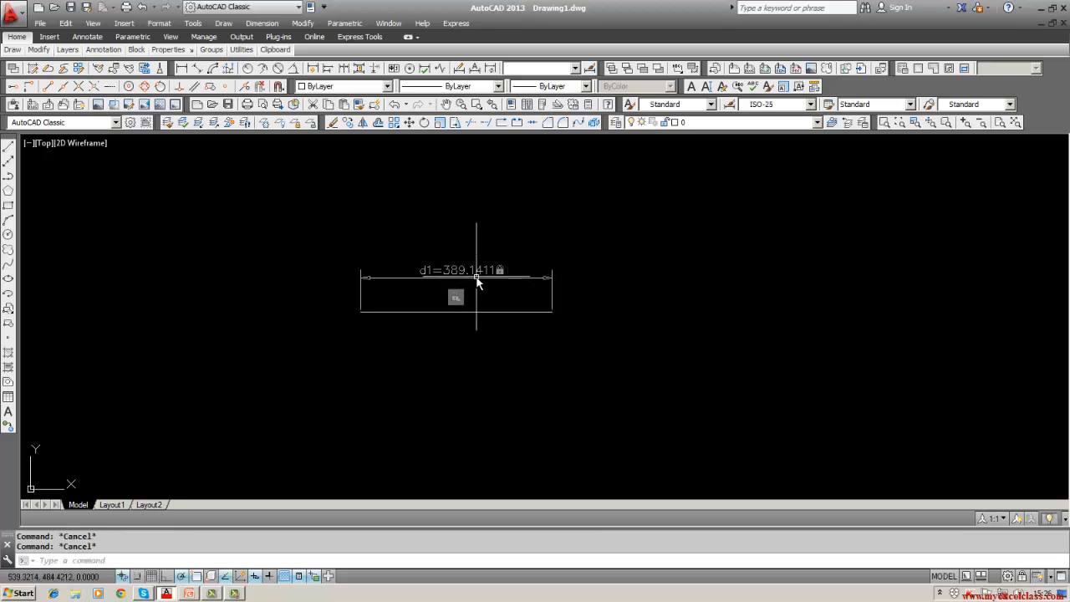
# Stretch the right end of the horizontal dimensional constraint to about 829 units, and try stretching it from the fixed left end.
pyautogui.click(477, 278)
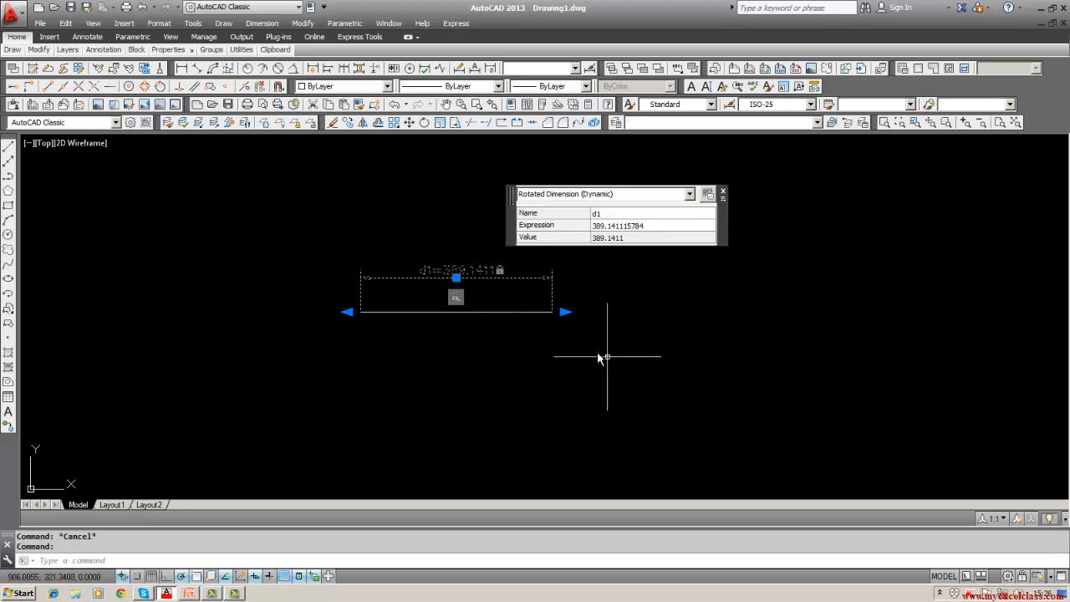
pyautogui.click(564, 312)
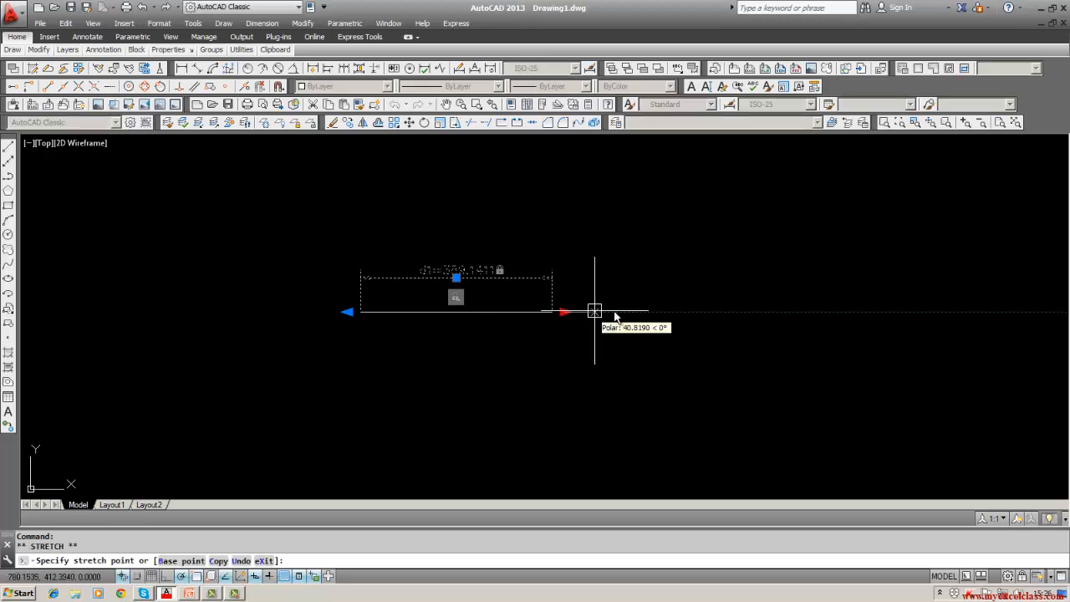
pyautogui.click(778, 311)
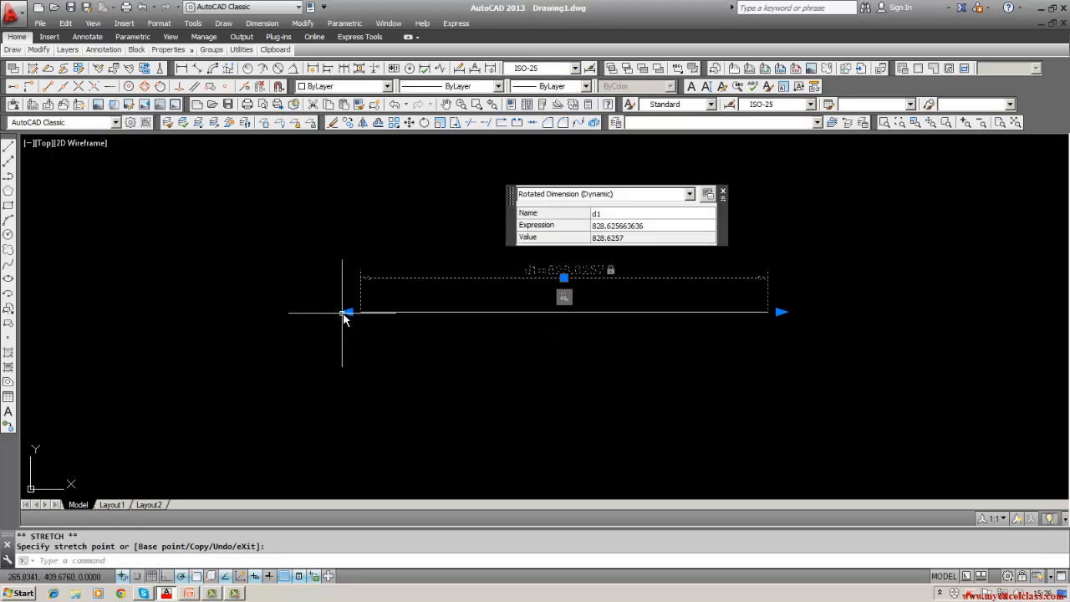
pyautogui.click(350, 312)
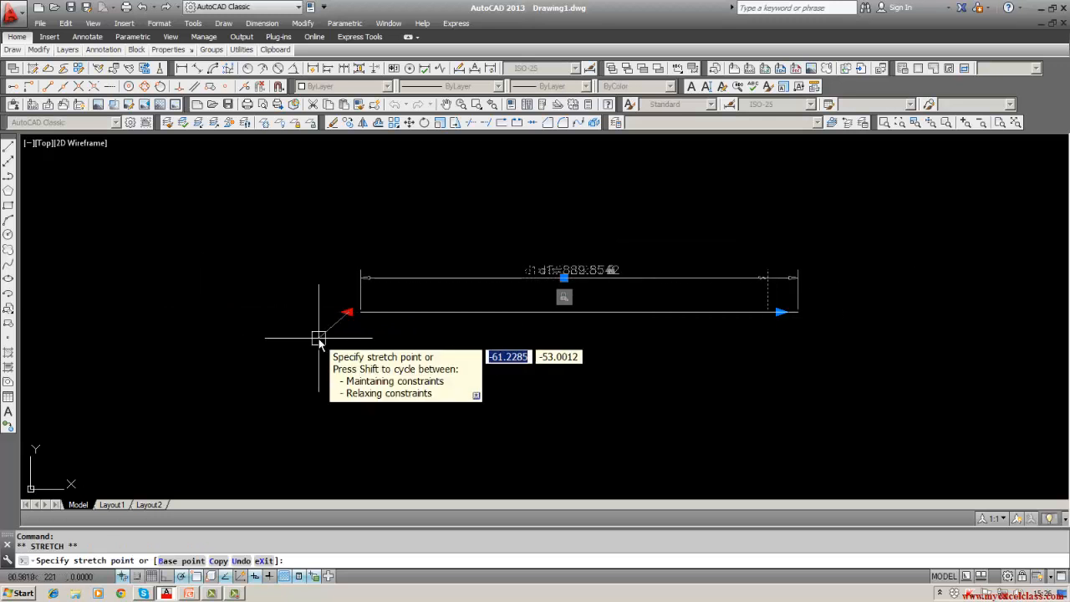
pyautogui.press('Escape')
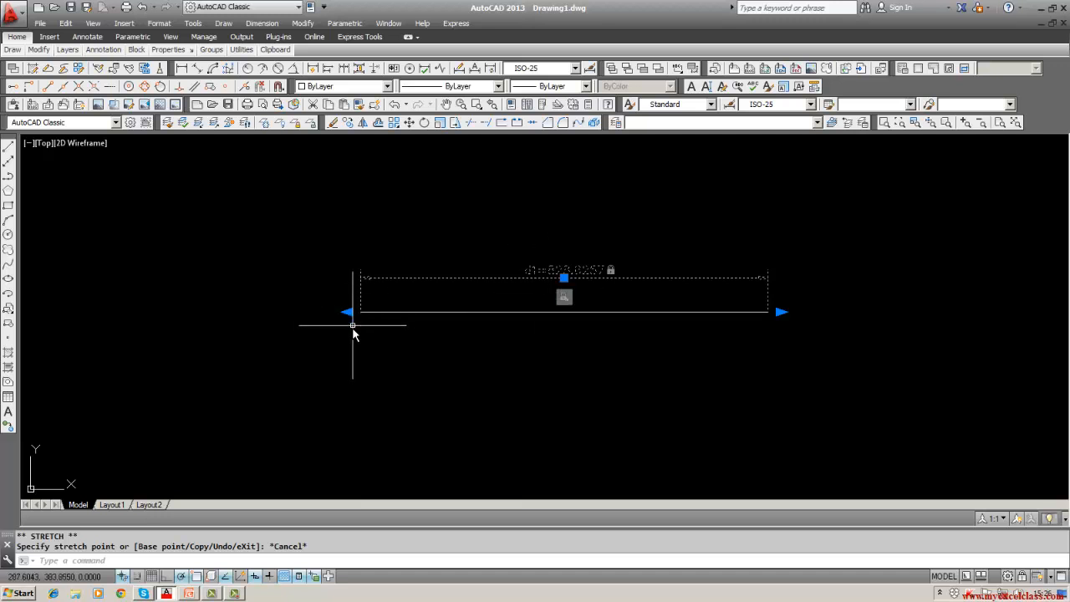
pyautogui.press('Escape')
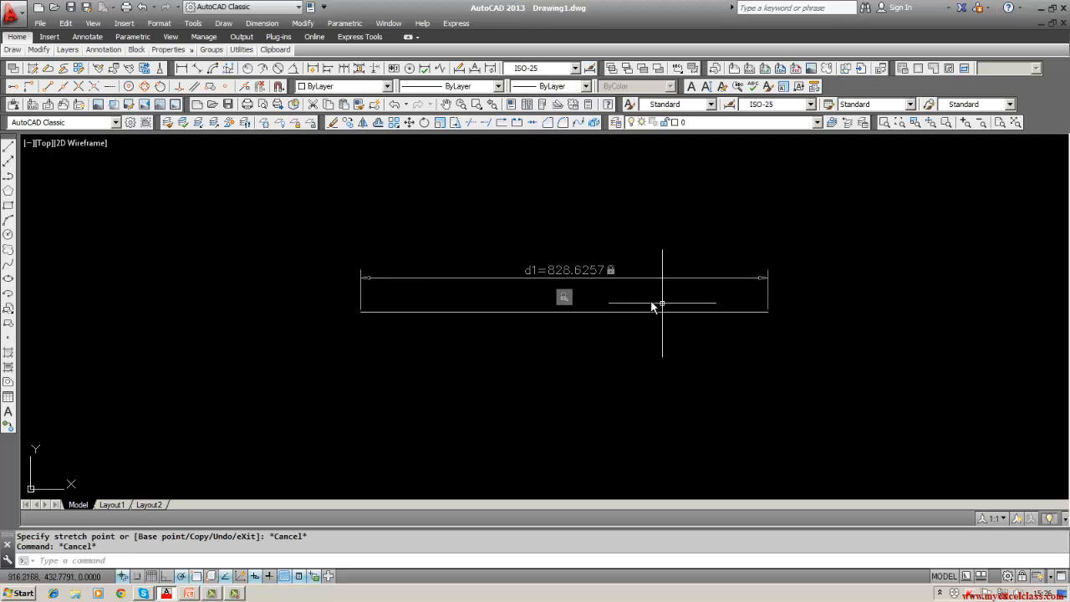
# Erase the line together with its horizontal dimensional constraint and Fix constraint using a window selection.
pyautogui.click(331, 122)
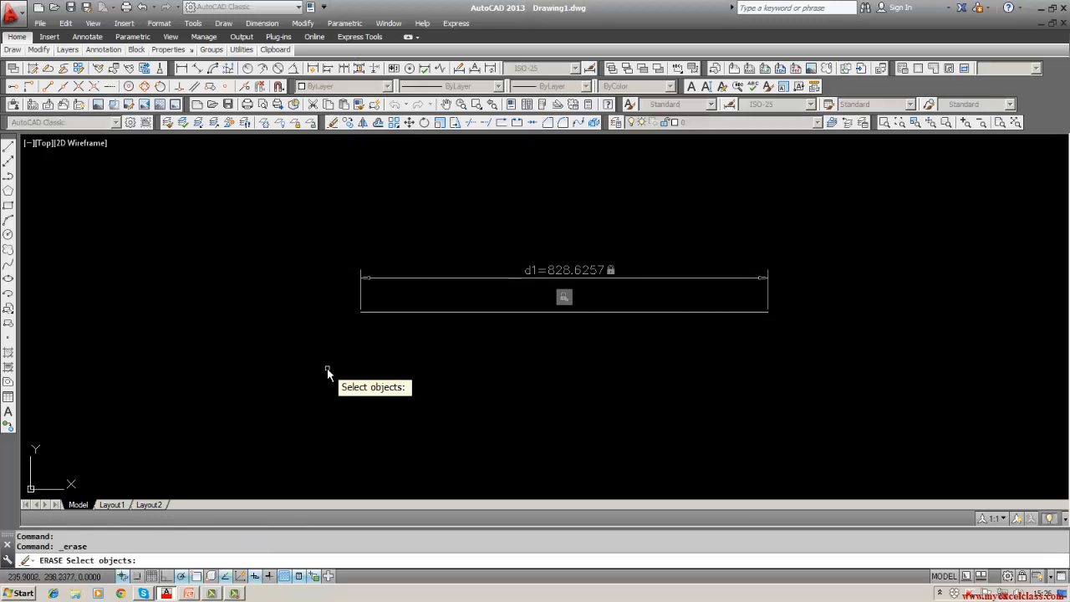
pyautogui.write('w')
pyautogui.press('Return')
pyautogui.click(334, 223)
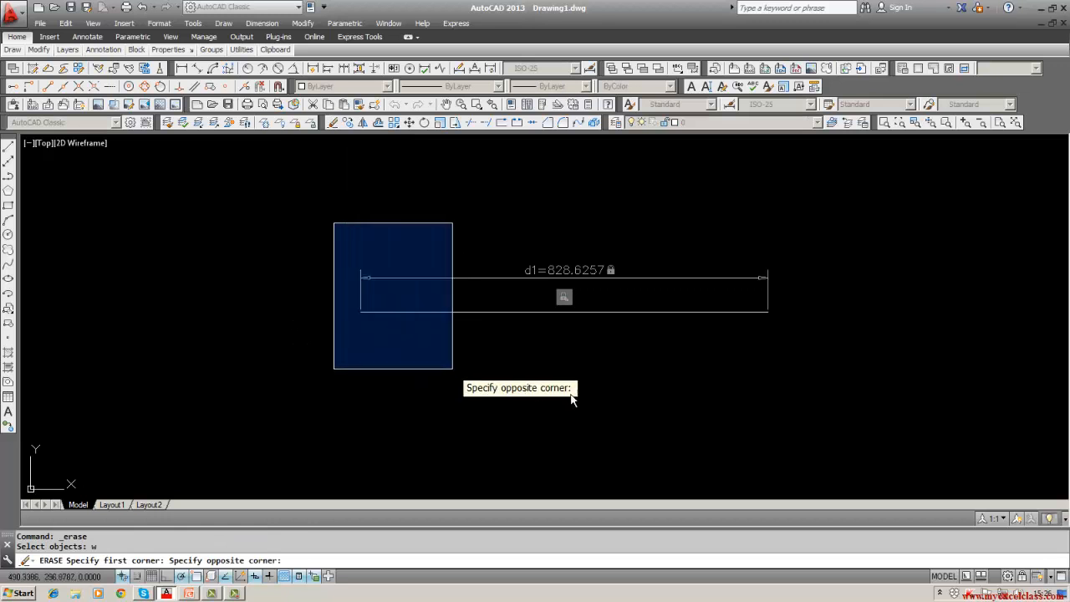
pyautogui.click(906, 421)
pyautogui.press('Return')
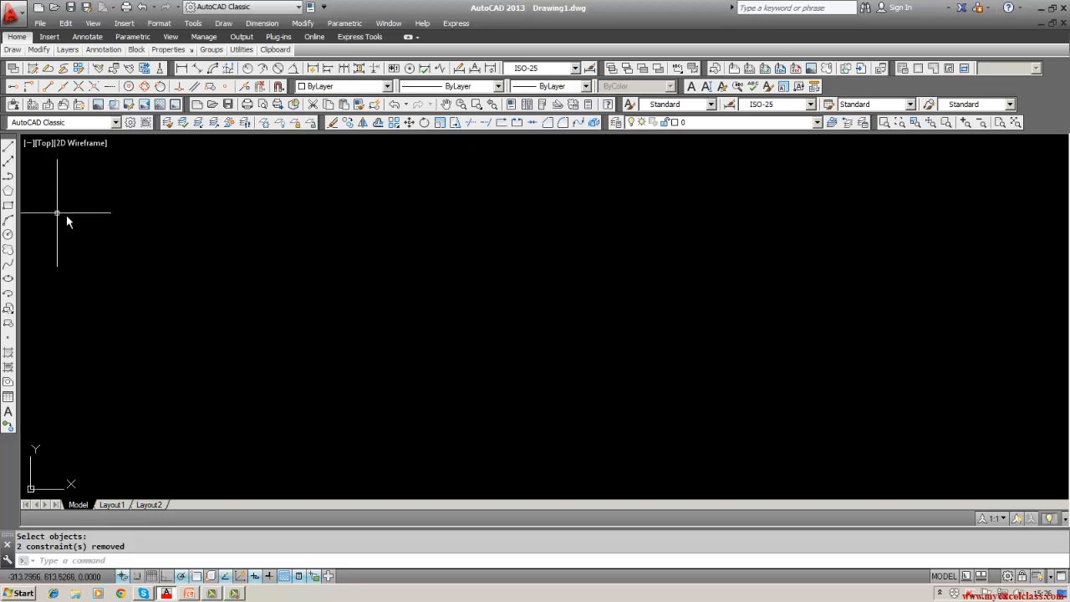
# Draw a closed triangle of three lines with sides about 515, 599 and 858 units, the longest side along the bottom.
pyautogui.click(8, 144)
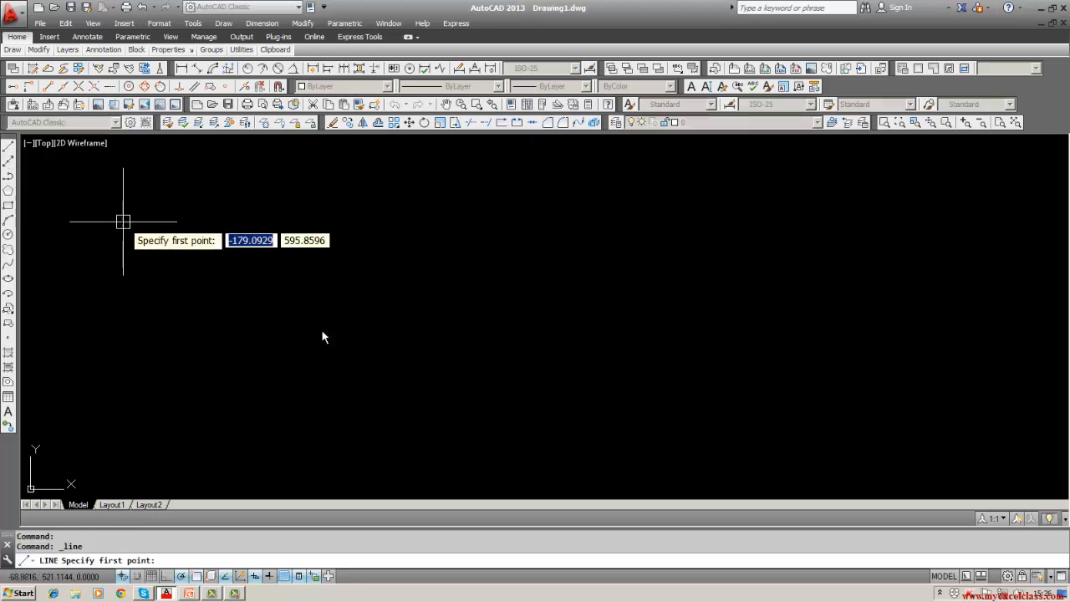
pyautogui.click(337, 338)
pyautogui.click(532, 179)
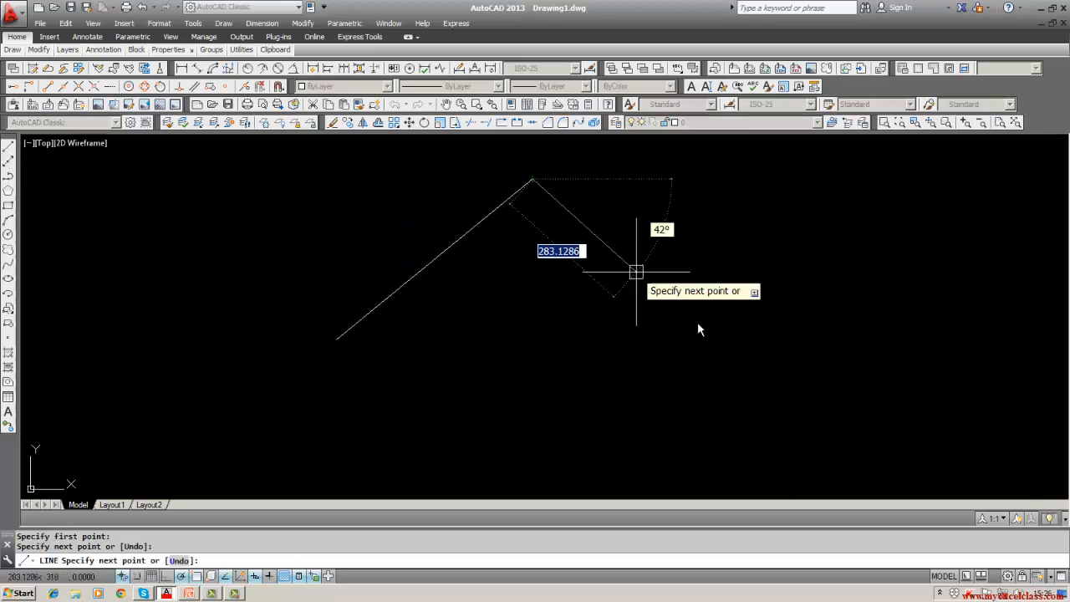
pyautogui.click(337, 339)
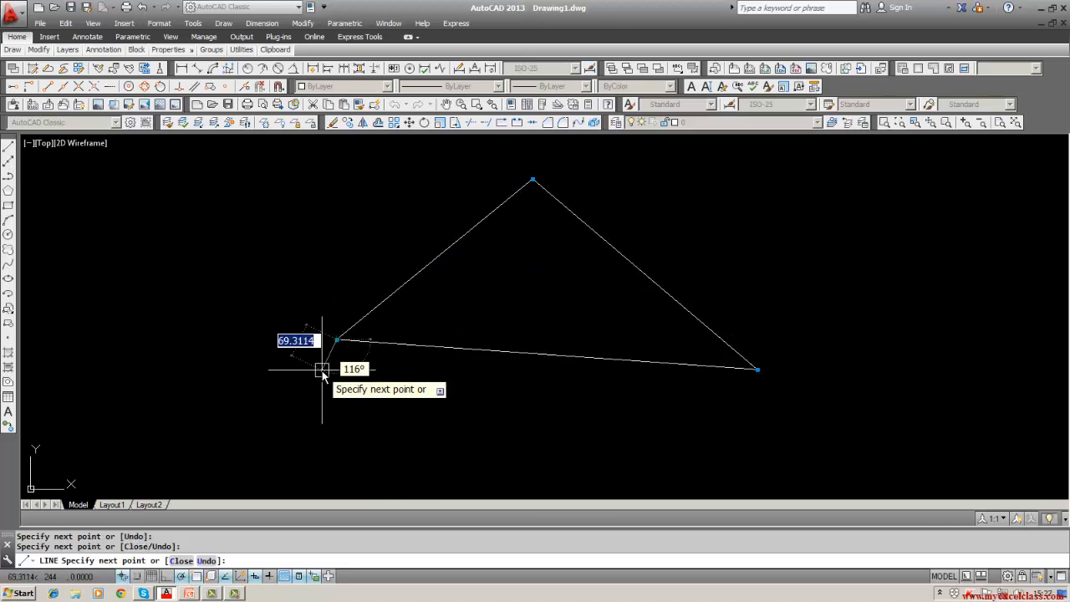
pyautogui.press('Return')
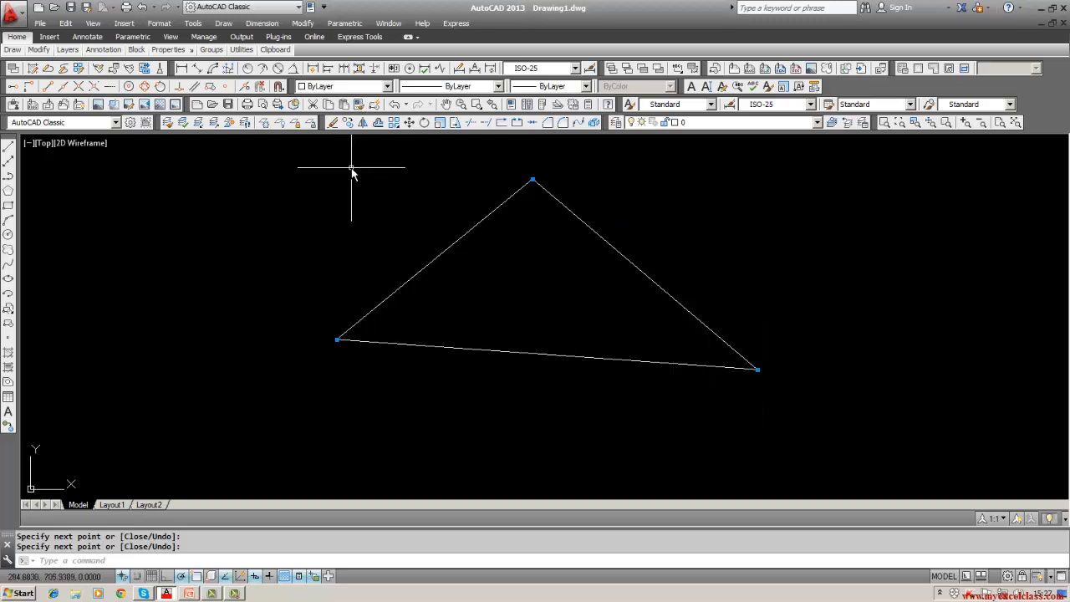
# Add an aligned dimensional constraint to the triangle's upper-left side, placed outside the triangle, keeping its current value.
pyautogui.click(349, 25)
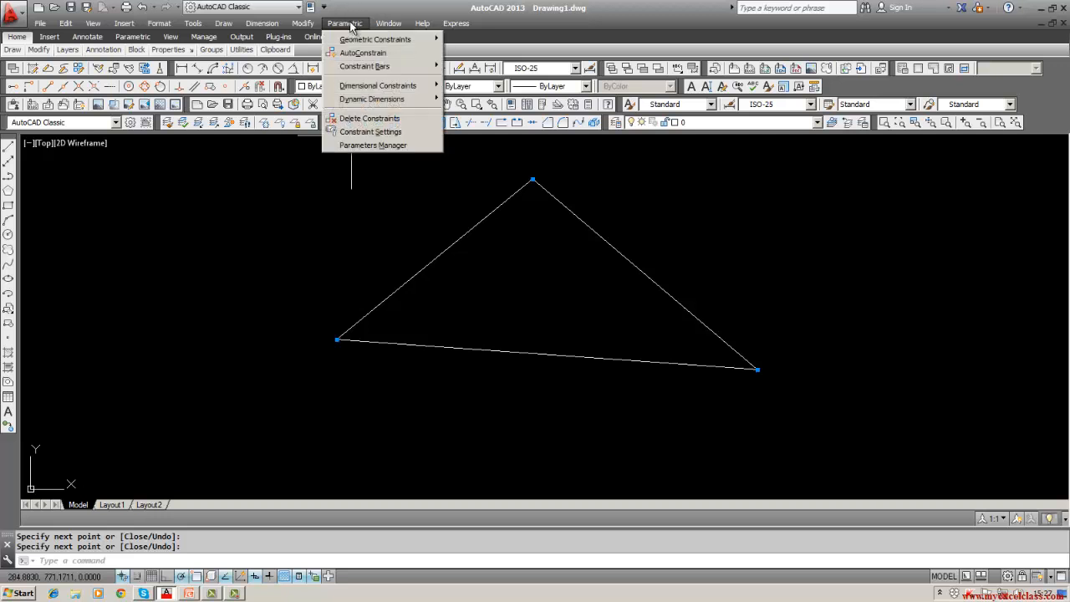
pyautogui.moveTo(355, 90)
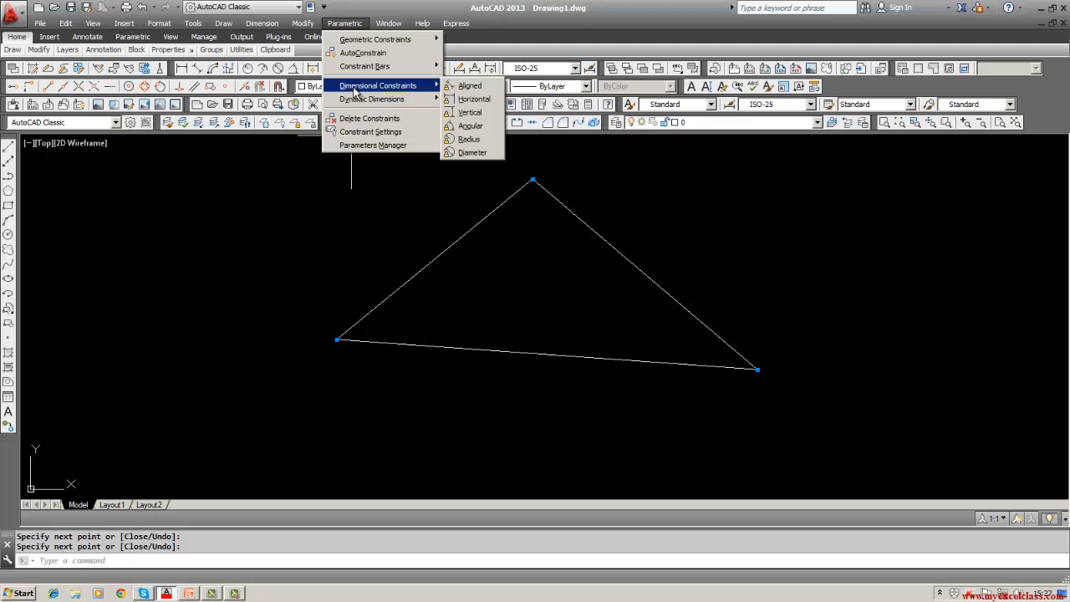
pyautogui.click(473, 89)
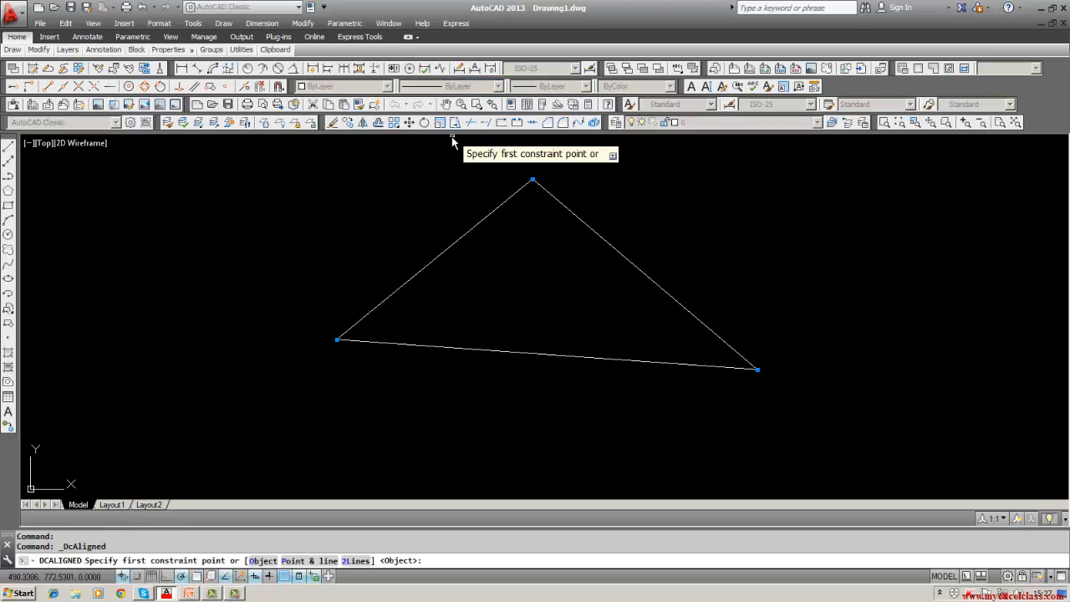
pyautogui.click(353, 330)
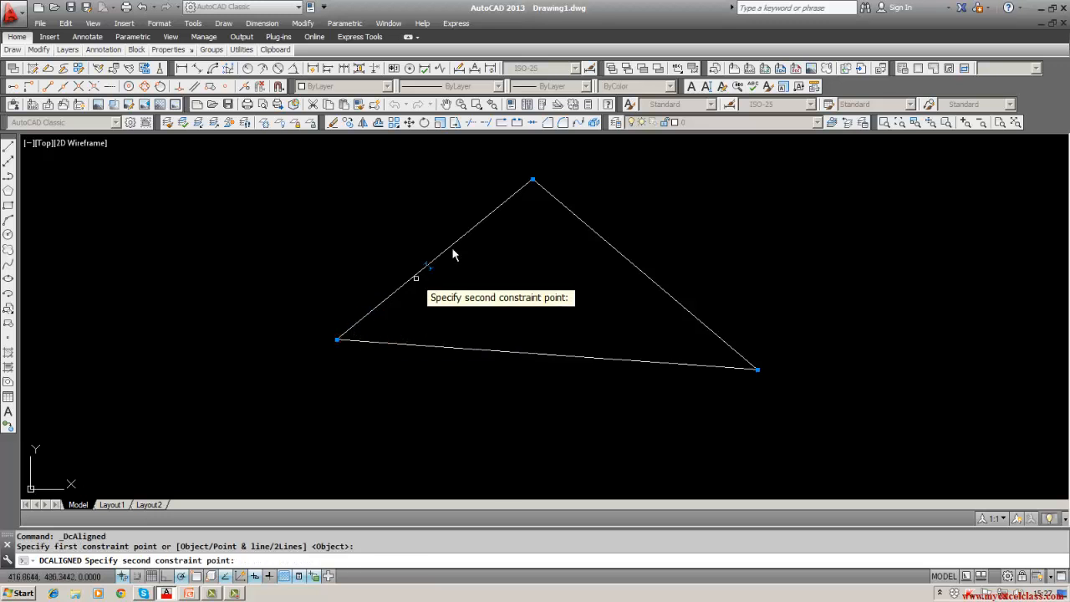
pyautogui.click(511, 194)
pyautogui.click(417, 190)
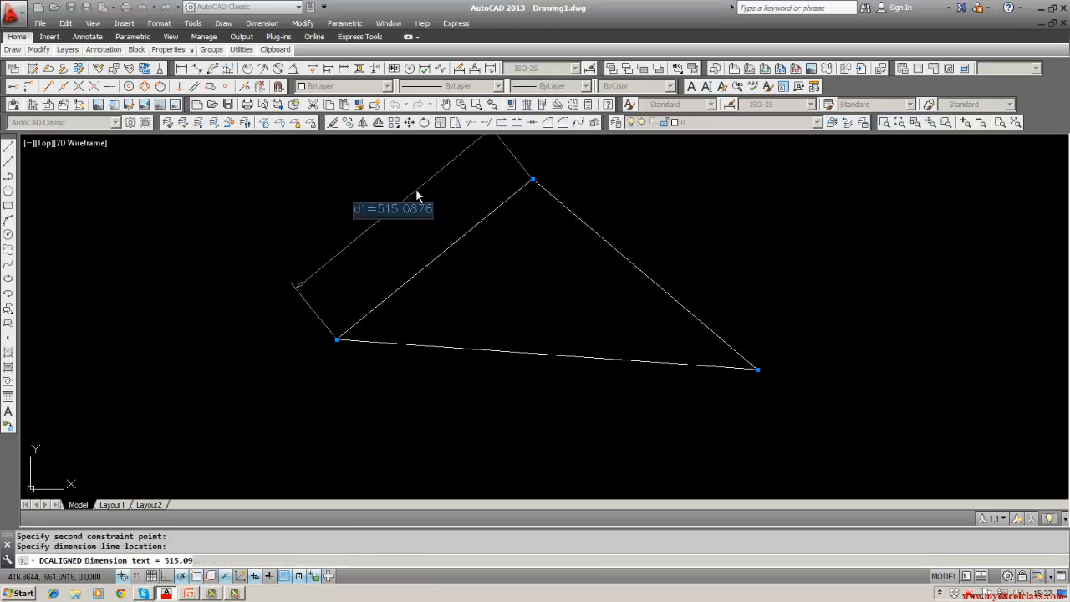
pyautogui.press('Return')
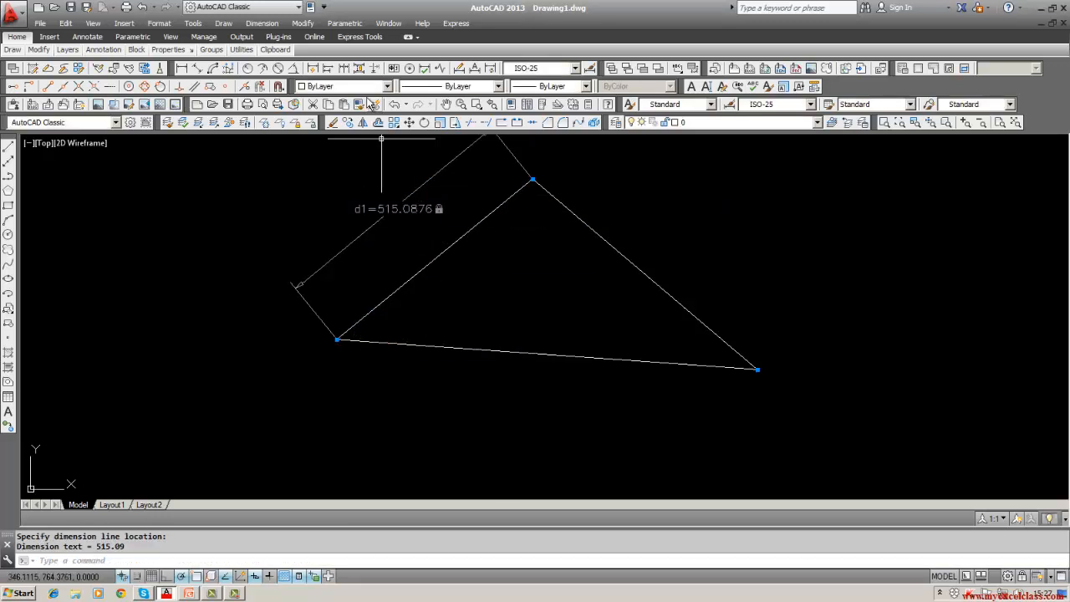
# Add an aligned dimensional constraint to the triangle's upper-right side, placed outside the triangle, keeping its current value.
pyautogui.click(347, 25)
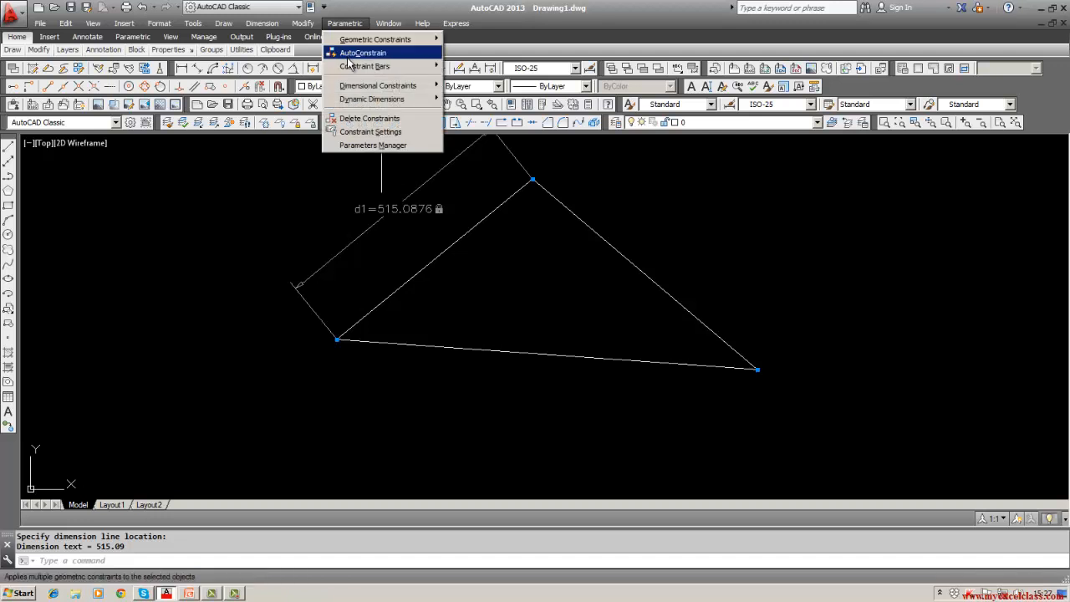
pyautogui.moveTo(376, 86)
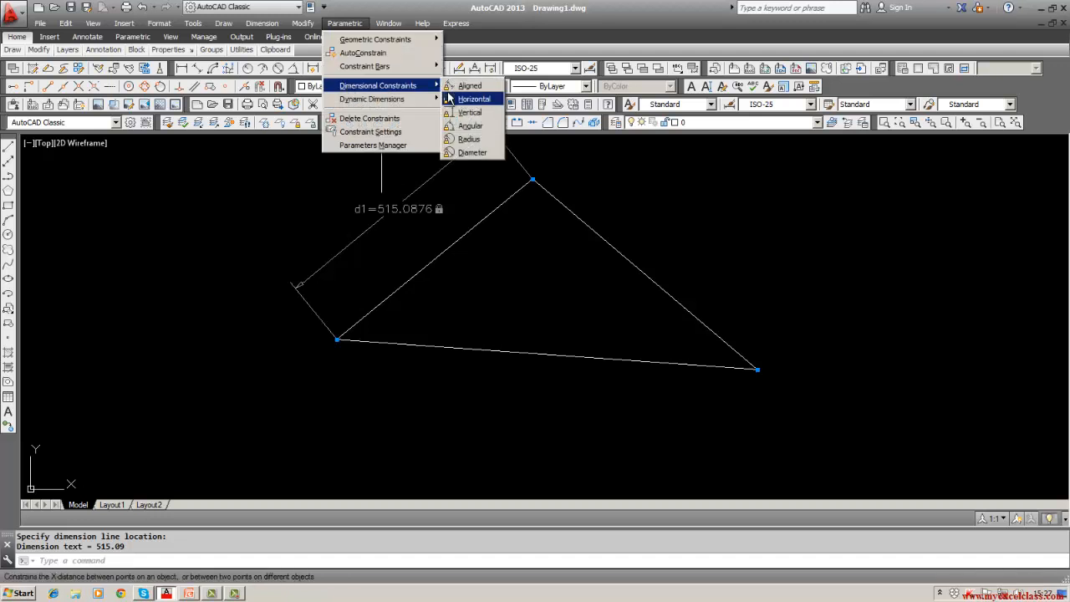
pyautogui.click(466, 86)
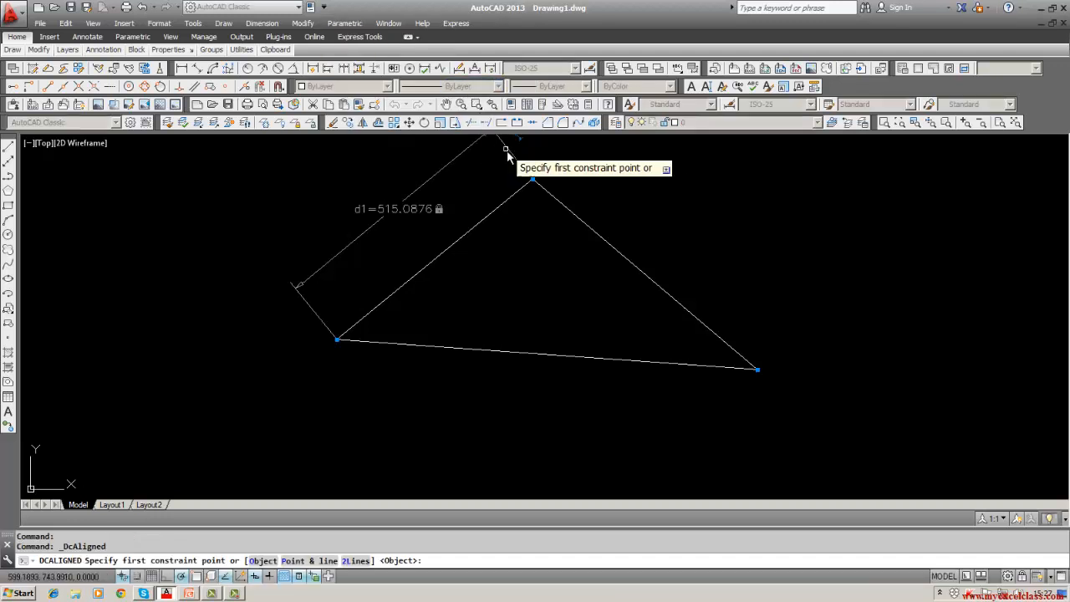
pyautogui.click(549, 198)
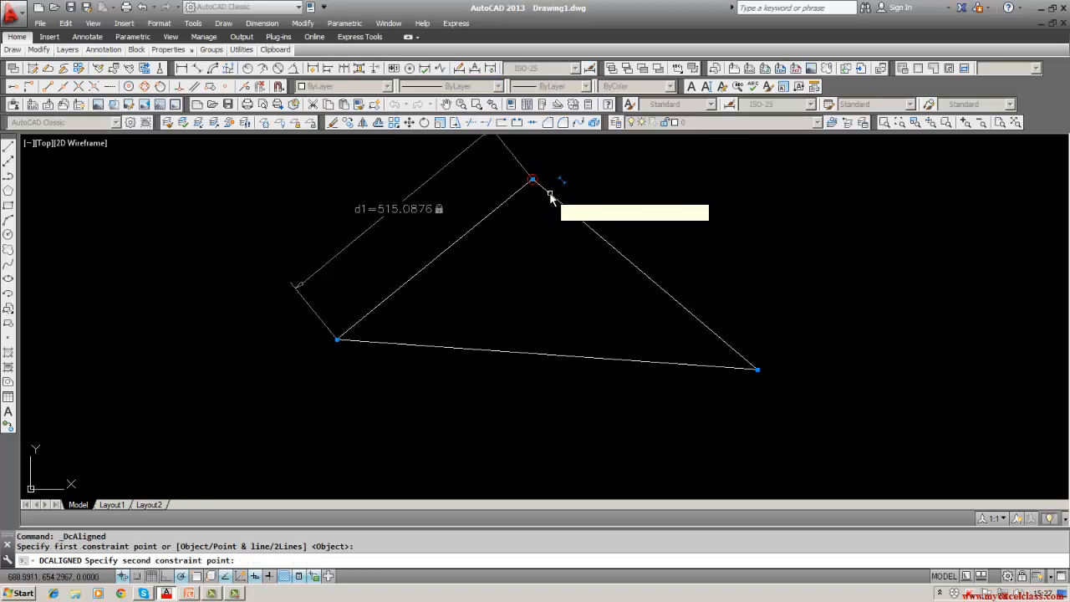
pyautogui.click(742, 370)
pyautogui.click(755, 301)
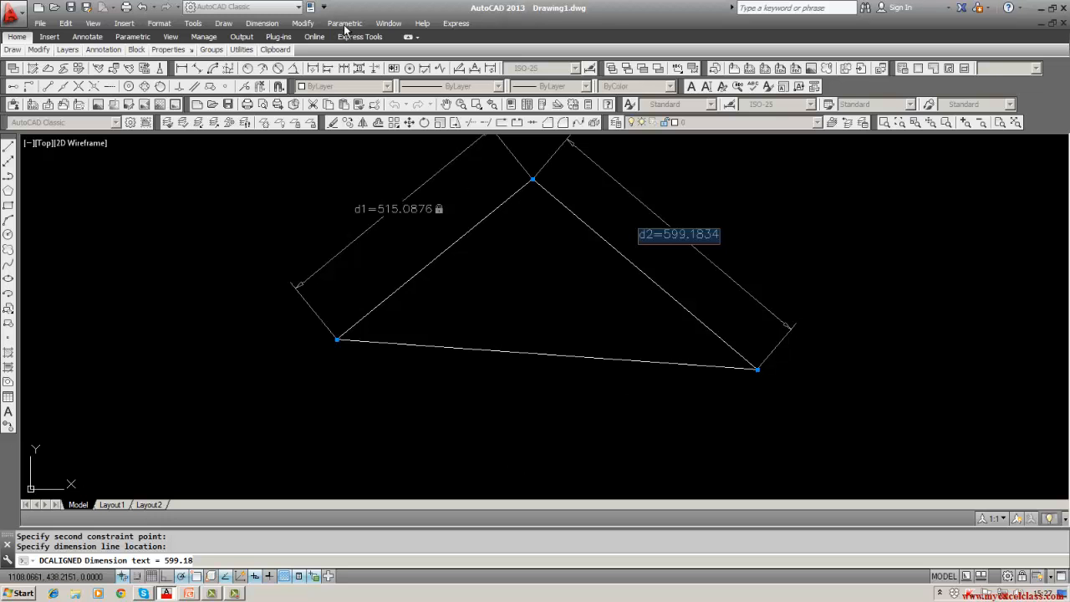
pyautogui.press('Return')
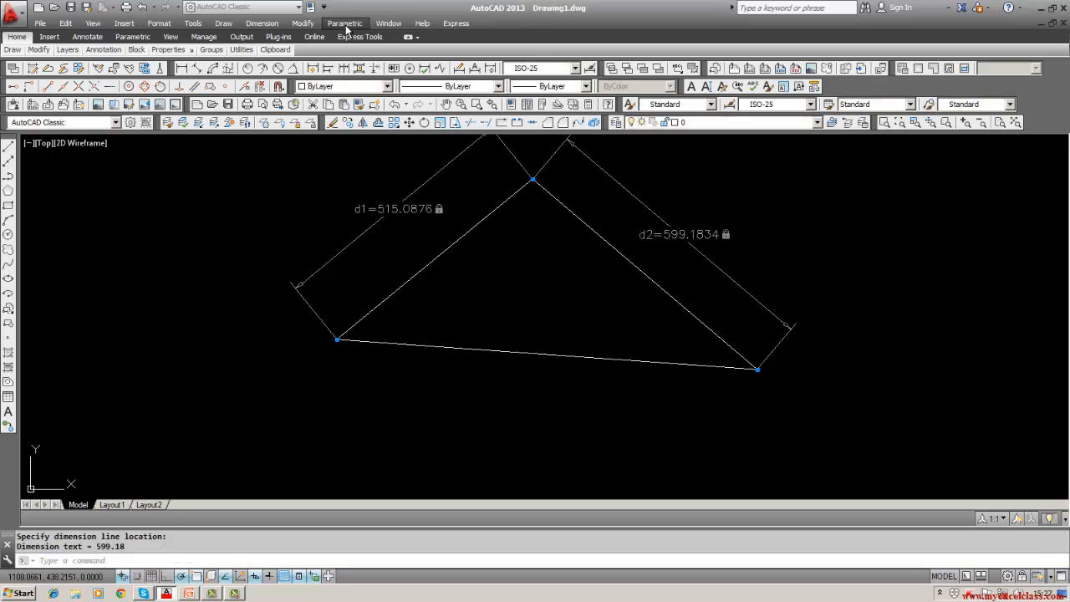
# Add an aligned dimensional constraint to the triangle's bottom side, placed below the triangle, keeping its current value.
pyautogui.click(345, 24)
pyautogui.moveTo(346, 91)
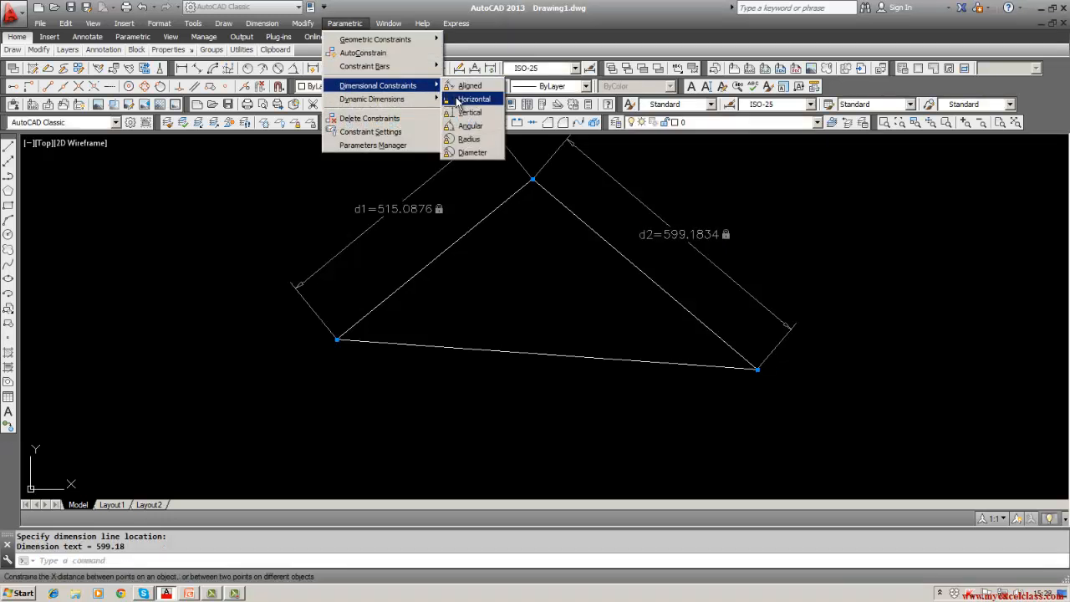
pyautogui.click(467, 87)
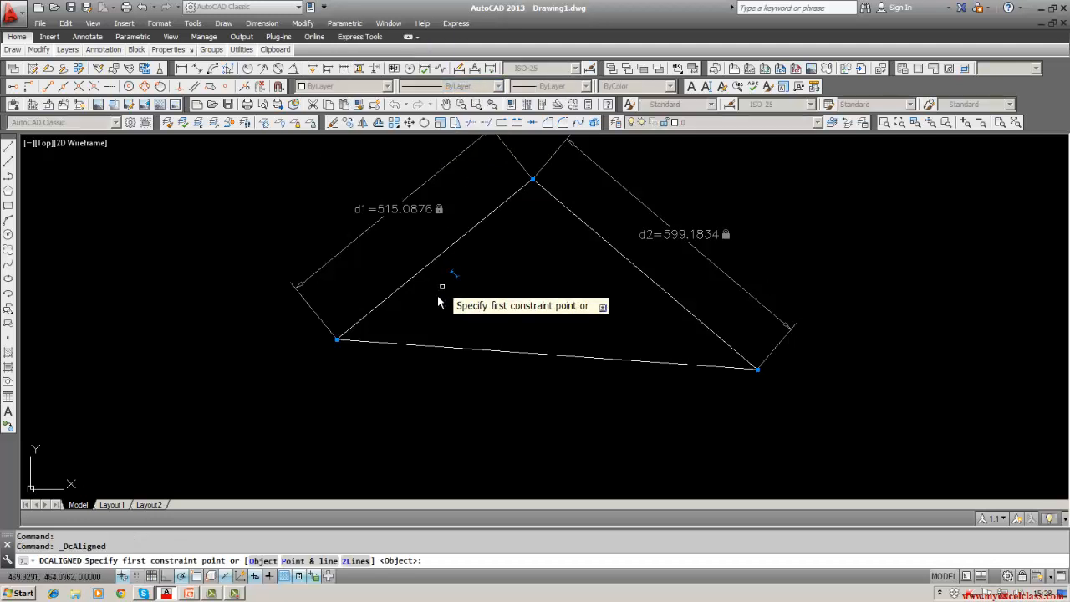
pyautogui.click(398, 346)
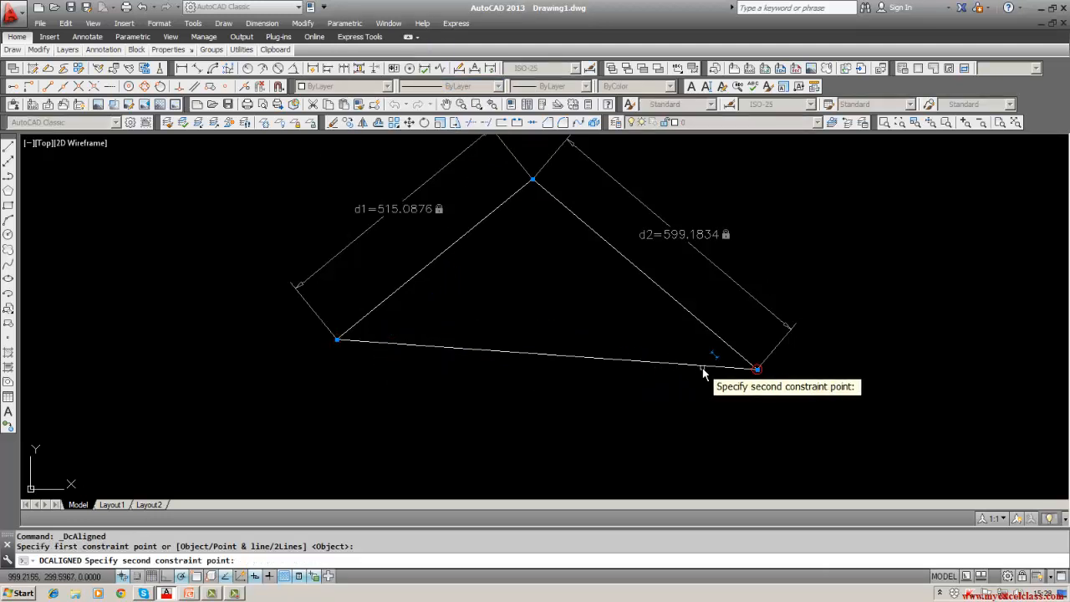
pyautogui.click(755, 369)
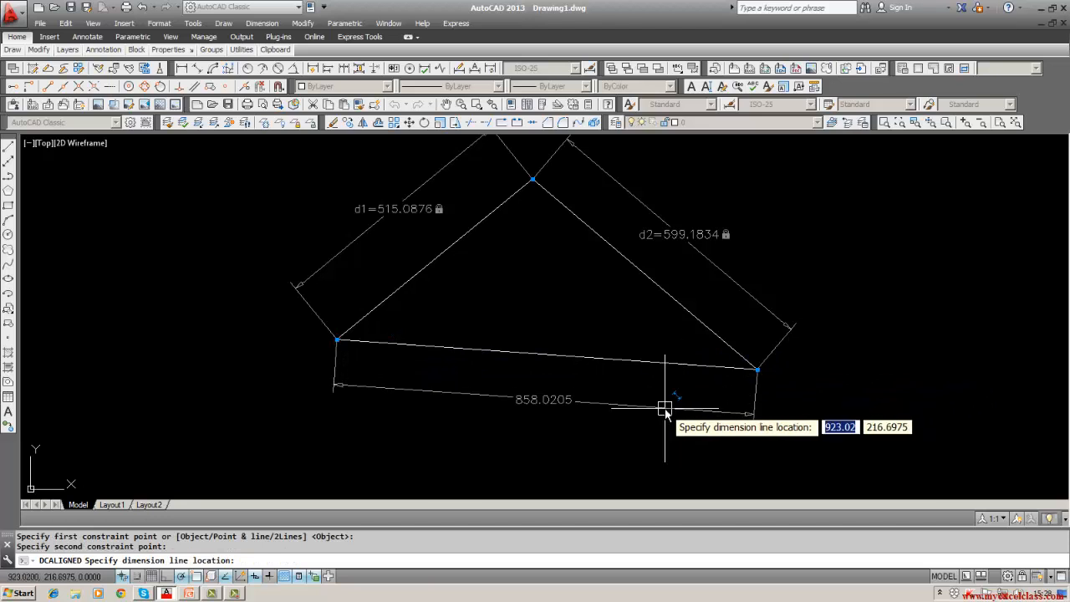
pyautogui.click(664, 408)
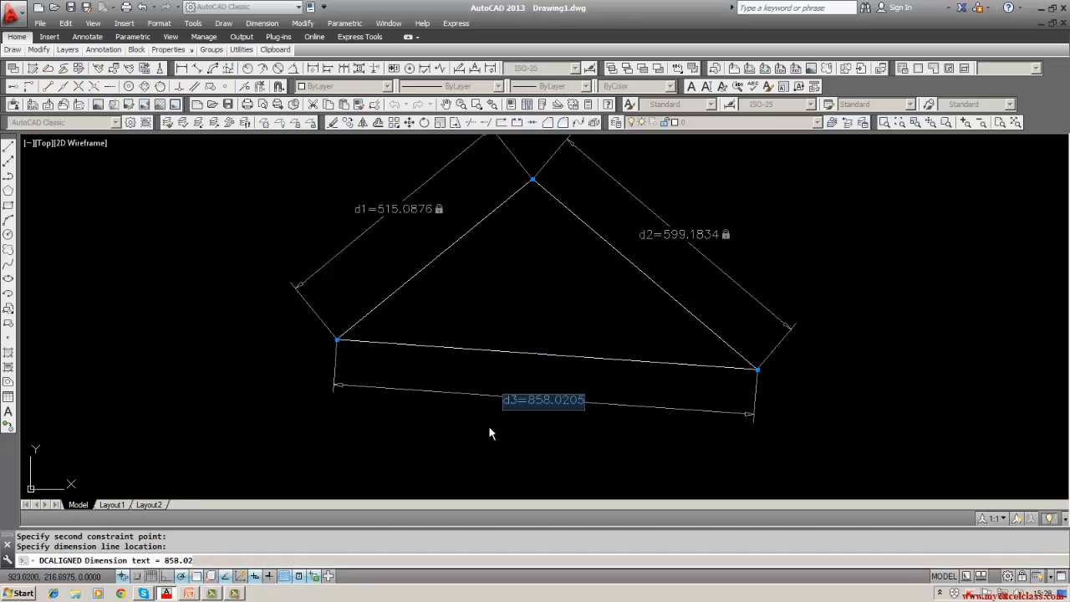
pyautogui.press('Return')
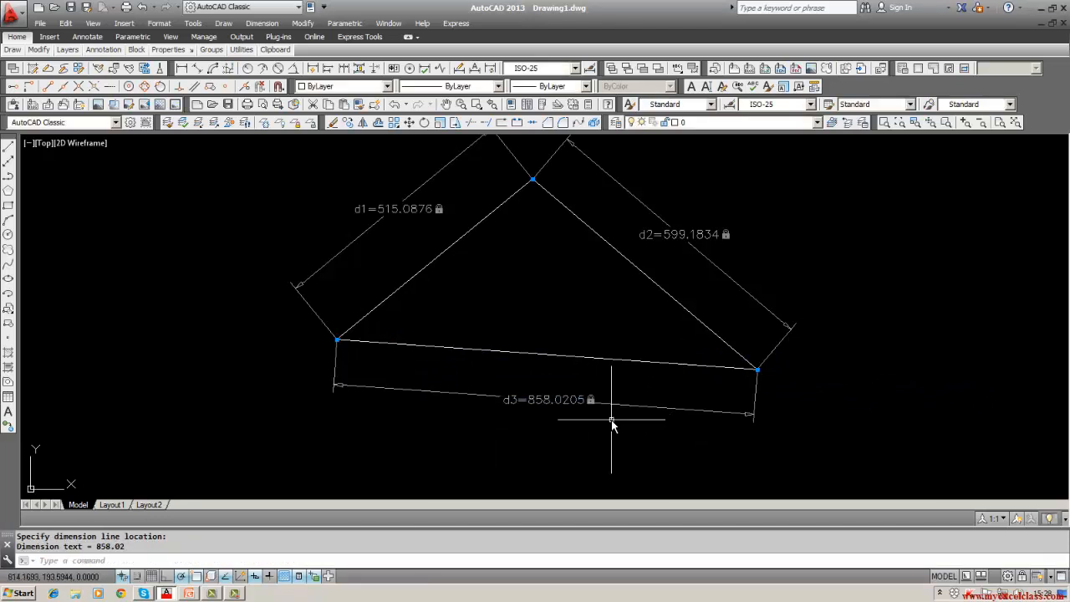
# Set the aligned constraint d2 on the triangle's upper-right side to 600.
pyautogui.click(668, 237)
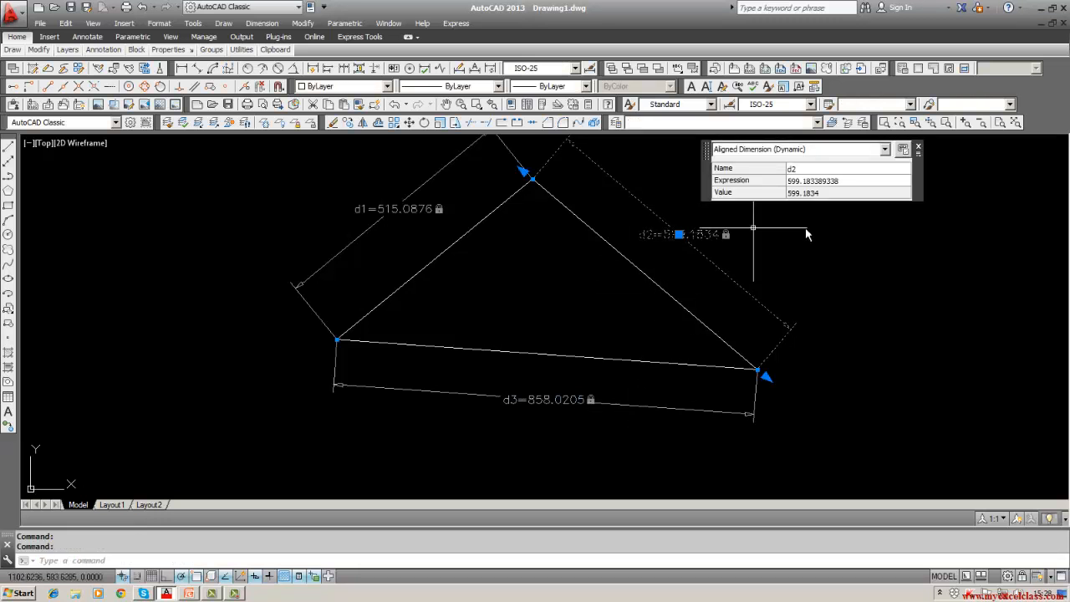
pyautogui.press('Escape')
pyautogui.press('Escape')
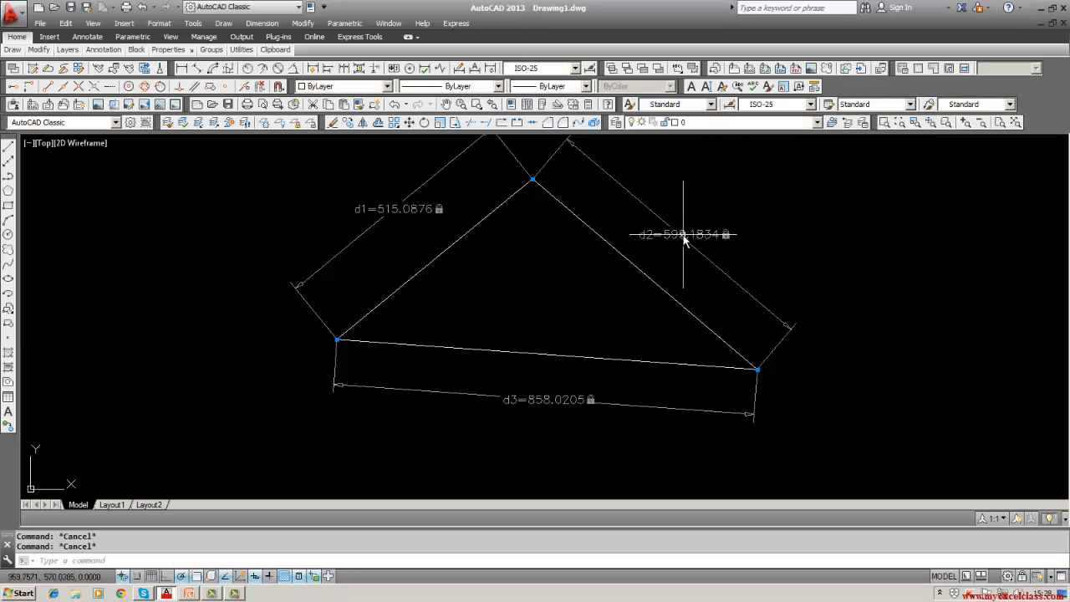
pyautogui.doubleClick(684, 236)
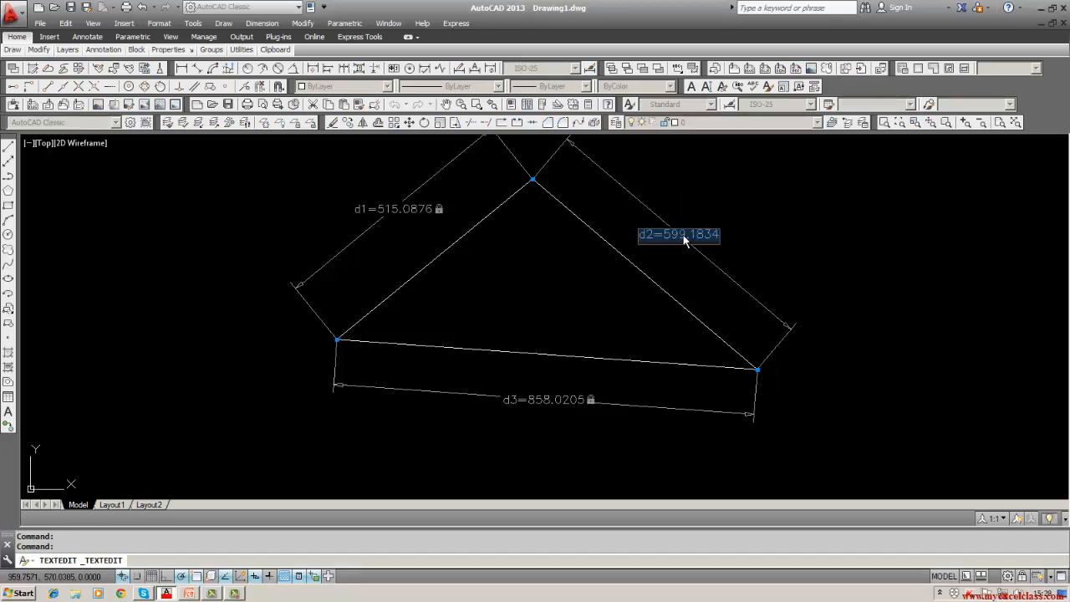
pyautogui.press('Delete')
pyautogui.write('d2=600')
pyautogui.press('Return')
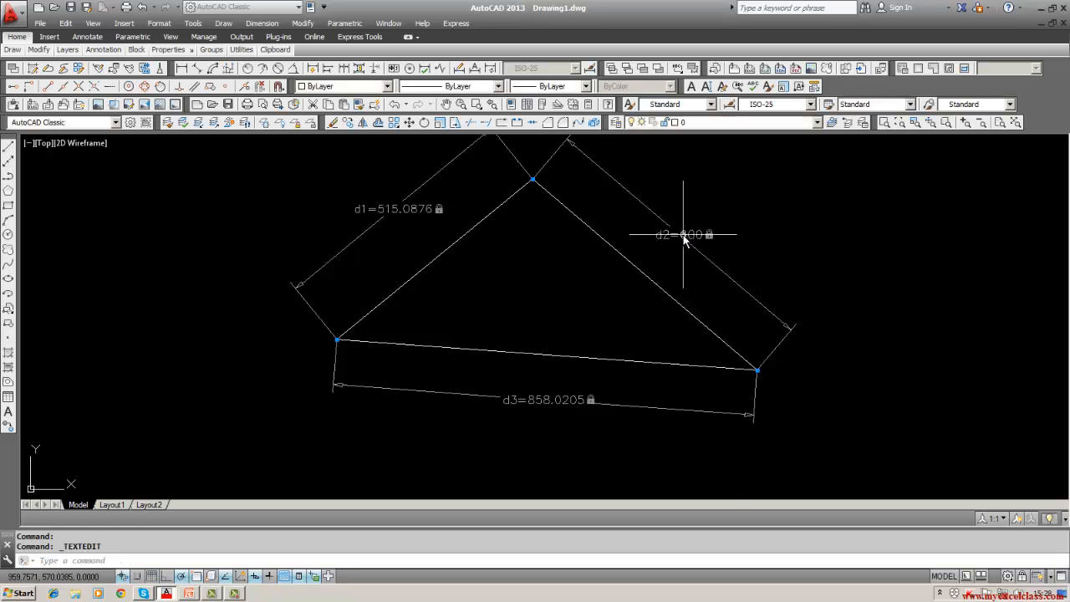
pyautogui.press('Escape')
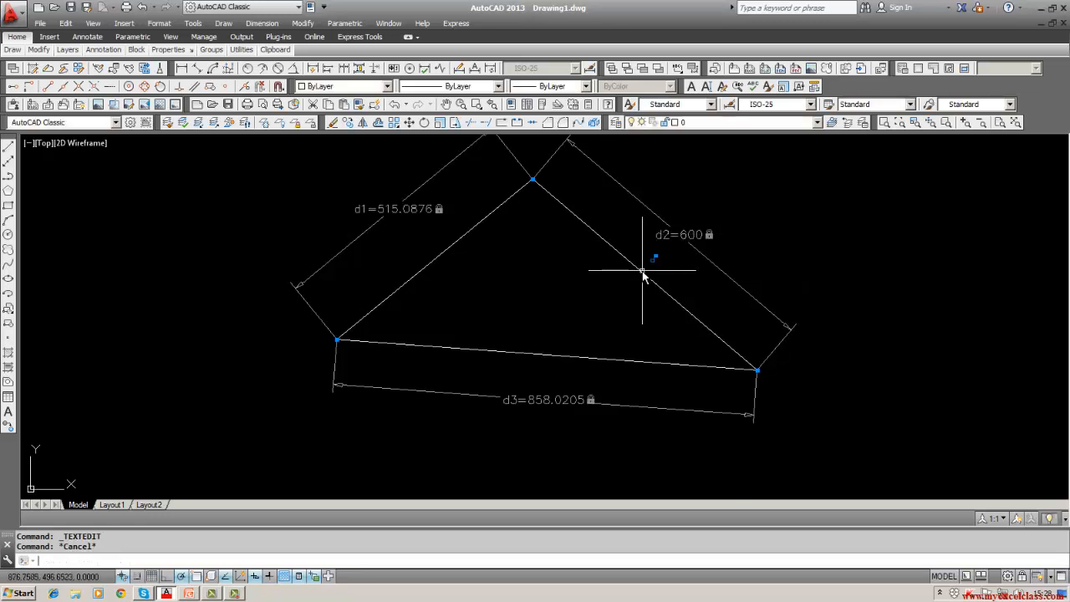
# Try d1=1000 as the expression of the upper-right side's constraint, and set it to d2=1000 instead.
pyautogui.doubleClick(680, 235)
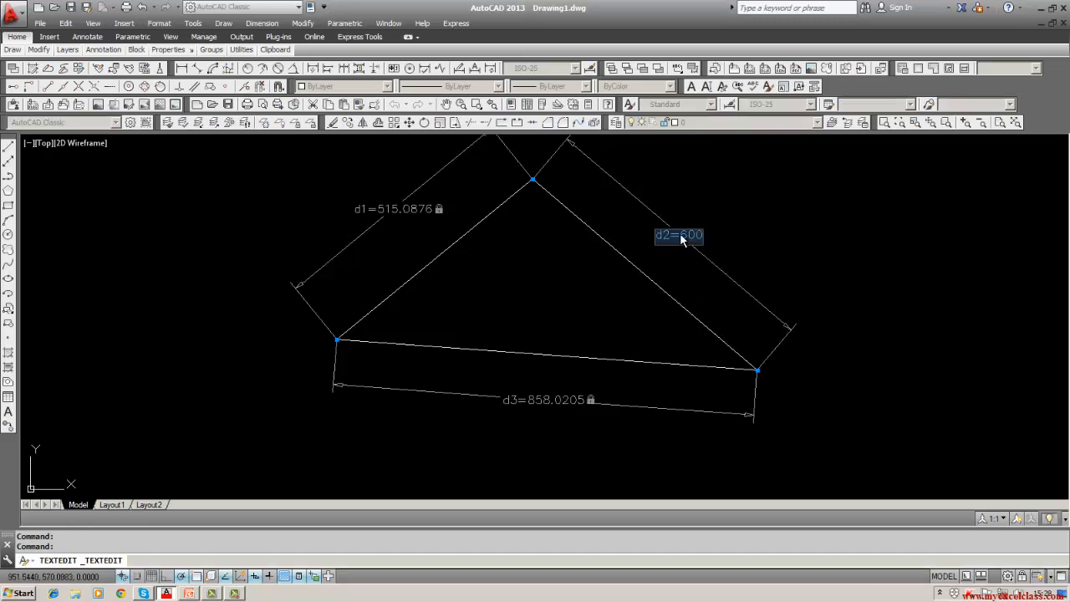
pyautogui.press('Delete')
pyautogui.write('d')
pyautogui.press('Return')
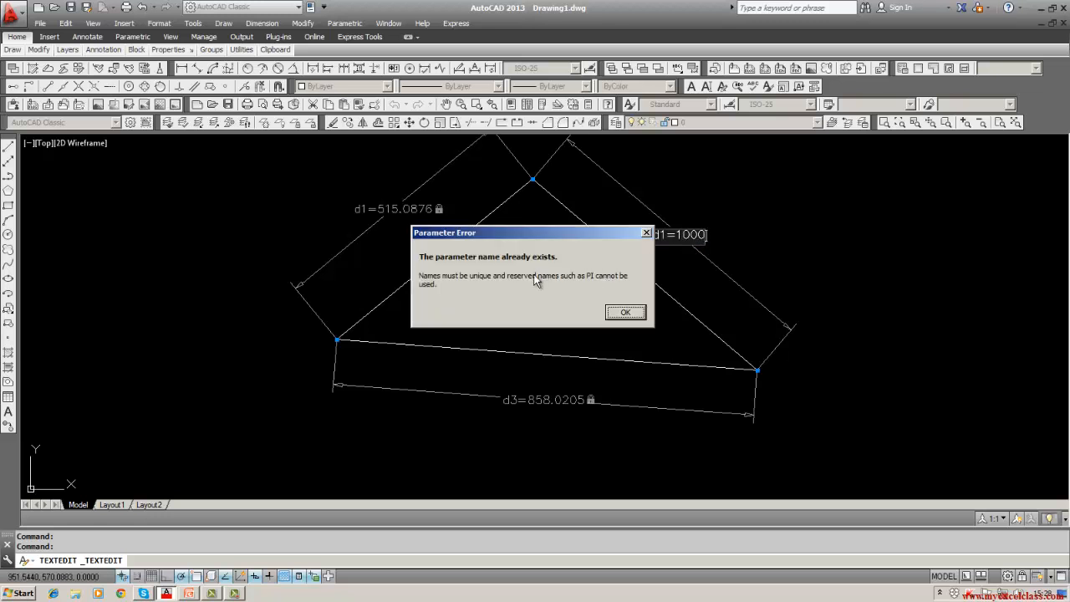
pyautogui.click(619, 313)
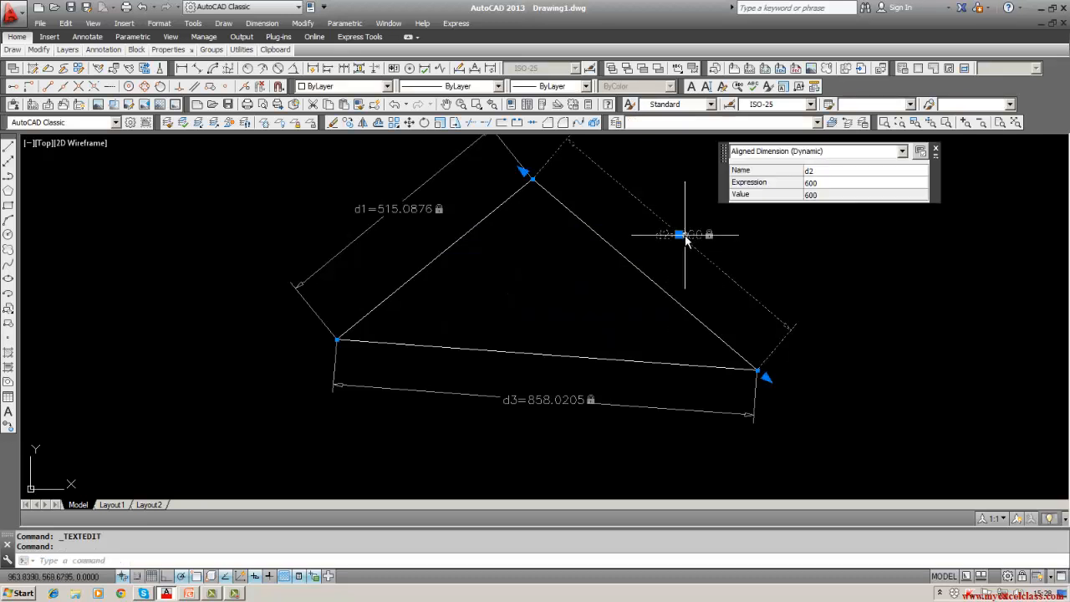
pyautogui.doubleClick(685, 236)
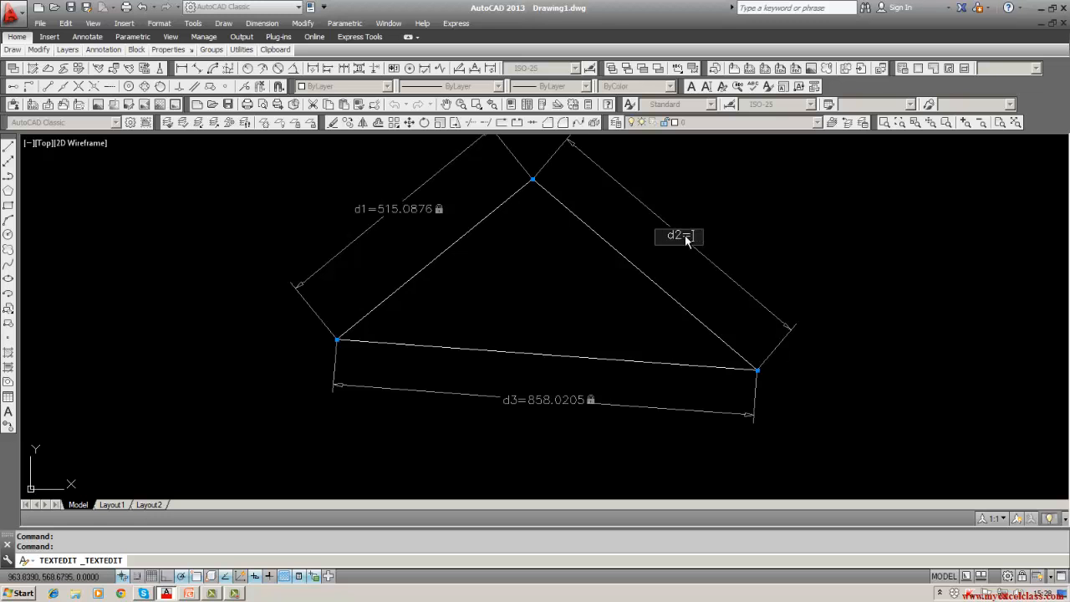
pyautogui.press('Return')
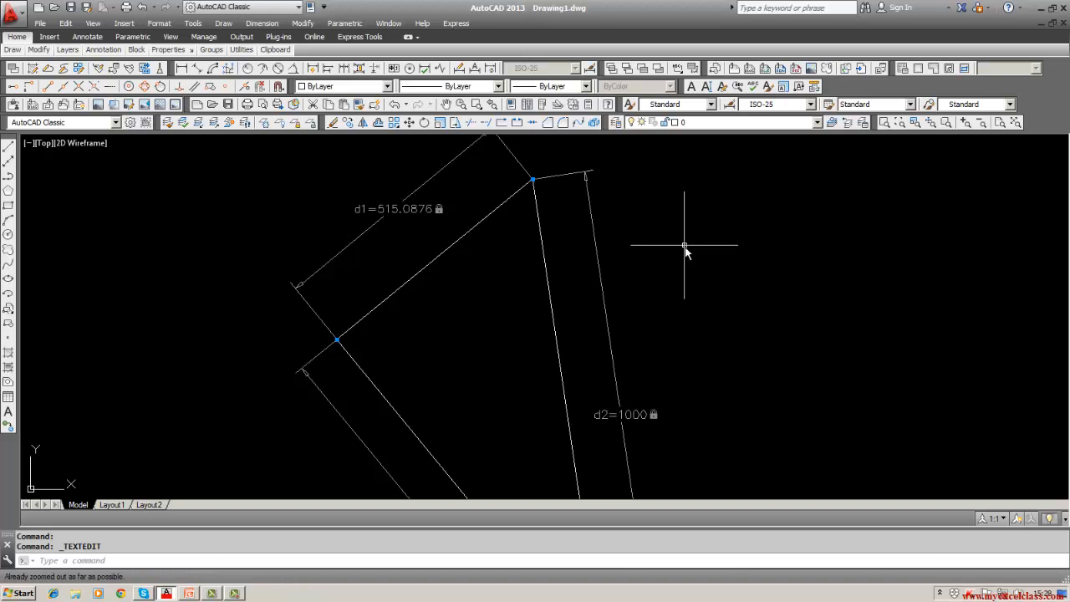
# Zoom to the drawing extents to examine the whole triangle with its three aligned constraints.
pyautogui.moveTo(684, 246)
pyautogui.mouseDown(button='middle')
pyautogui.moveTo(653, 182)
pyautogui.moveTo(616, 150)
pyautogui.mouseUp(button='middle')
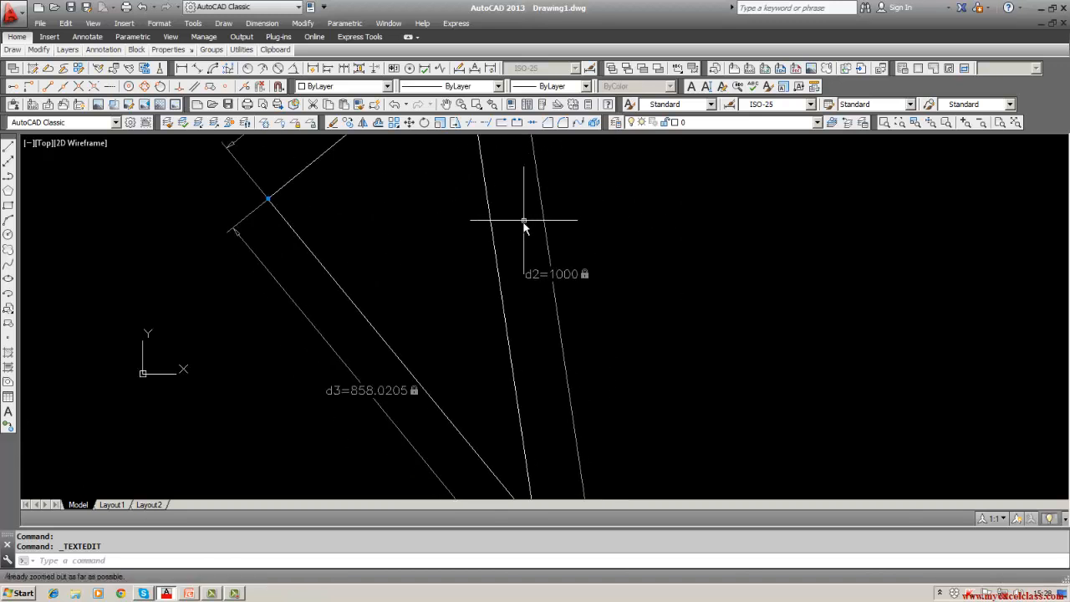
pyautogui.scroll(2, 518, 242)
pyautogui.scroll(-3, 518, 242)
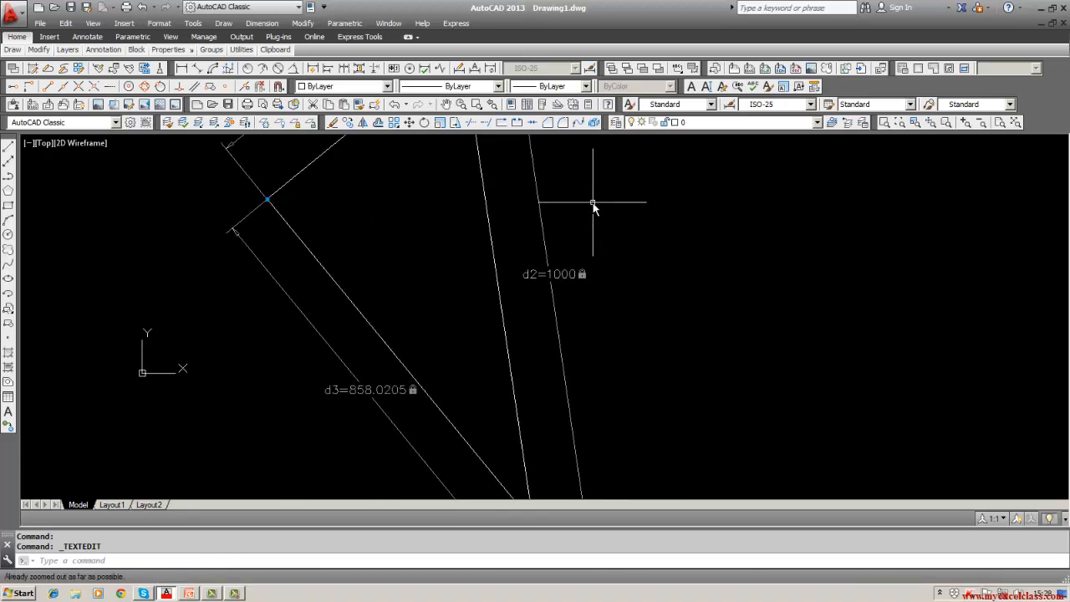
pyautogui.write('Zoom')
pyautogui.press('Return')
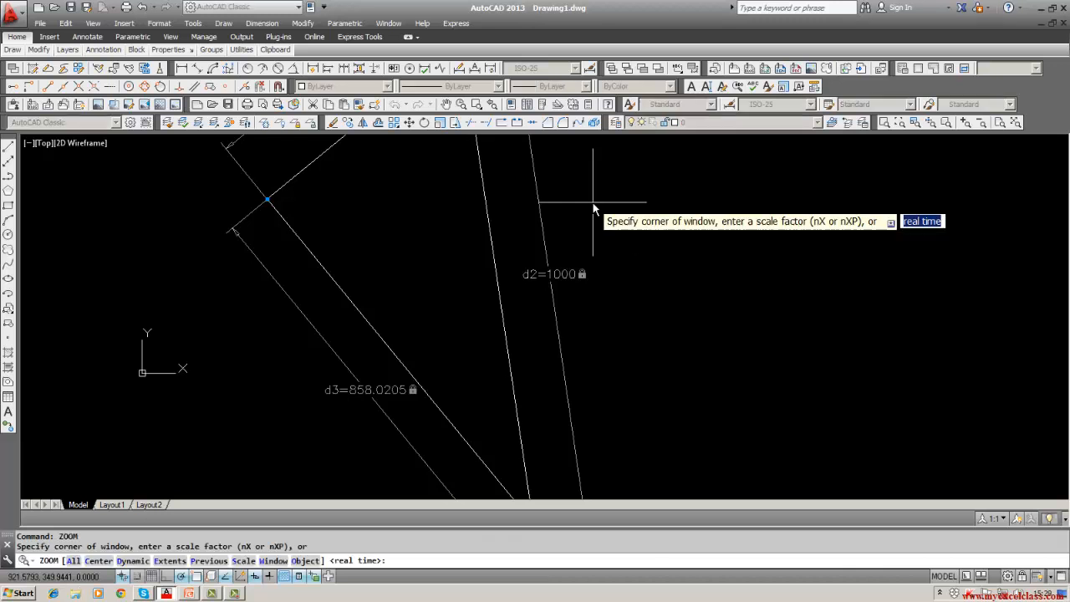
pyautogui.write('e')
pyautogui.press('Return')
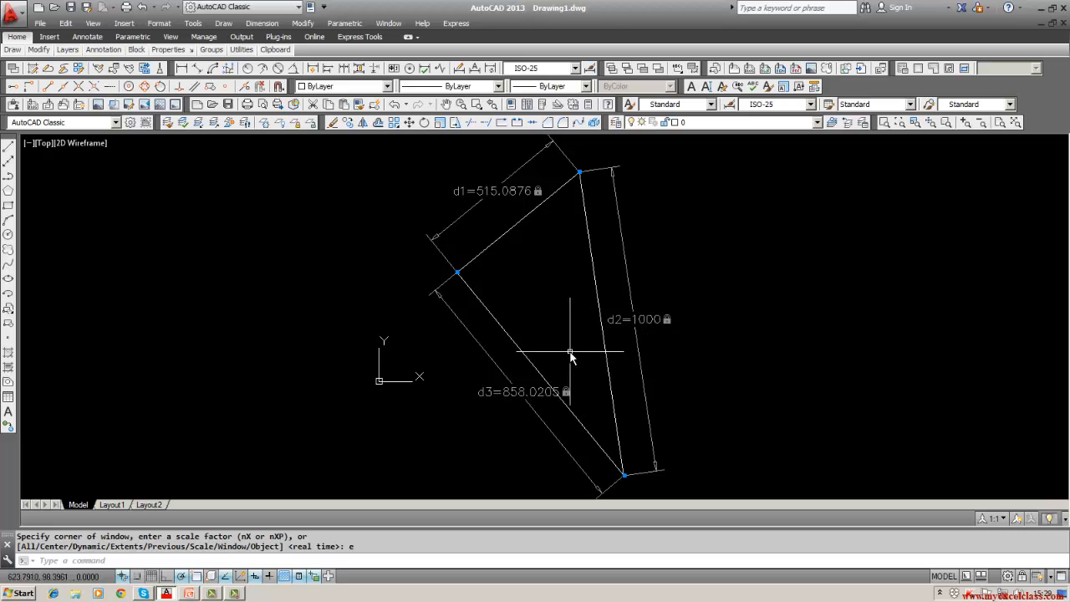
pyautogui.scroll(-1, 570, 352)
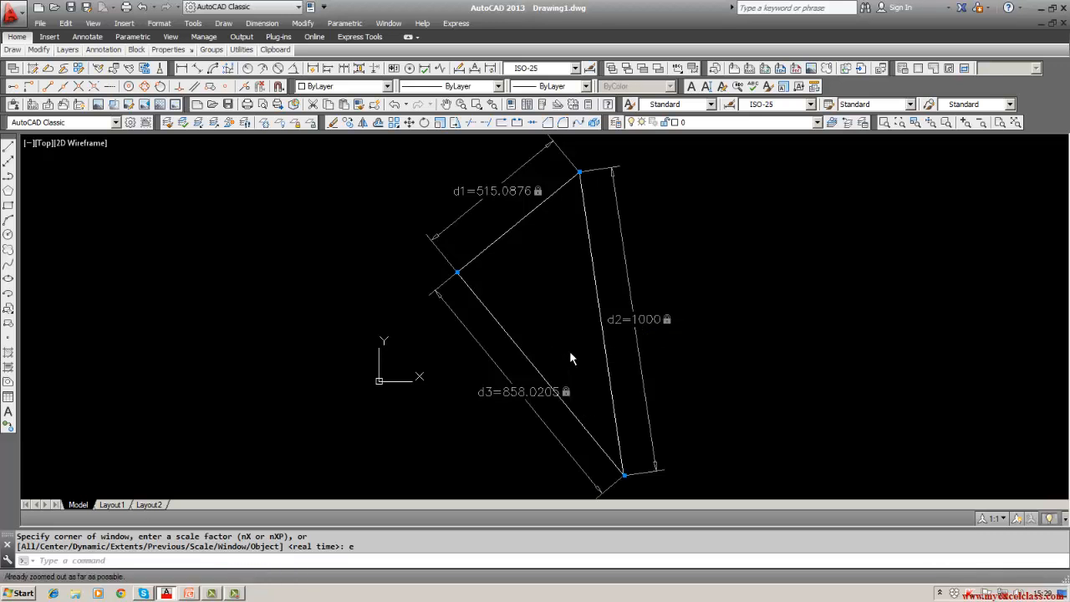
# Set the aligned constraint d2 on the triangle's right side to 900 and check that line's length in its properties.
pyautogui.doubleClick(649, 322)
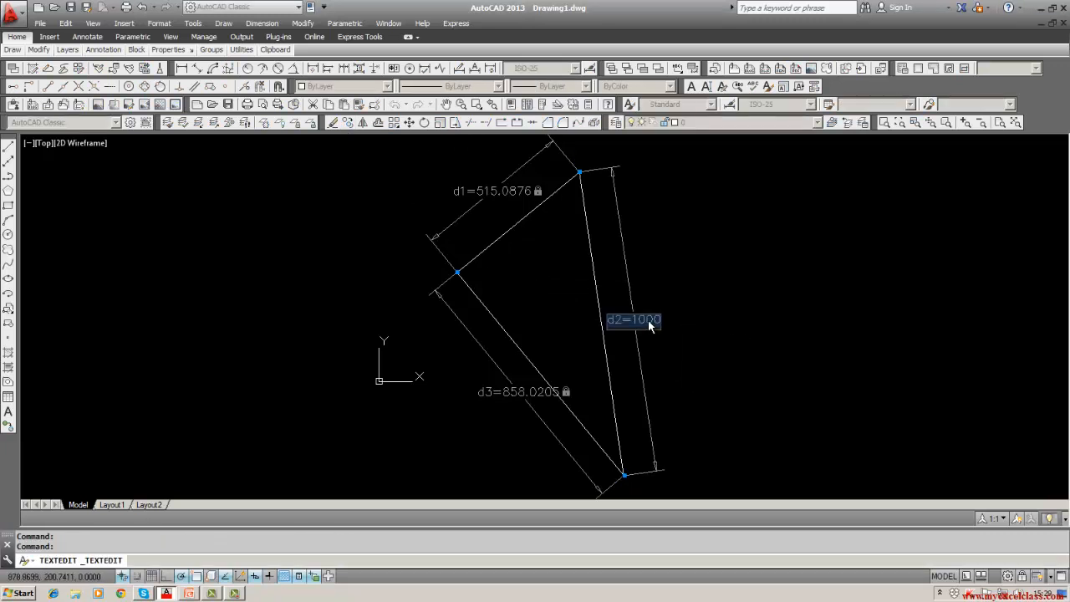
pyautogui.press('End')
pyautogui.press('BackSpace')
pyautogui.press('BackSpace')
pyautogui.press('BackSpace')
pyautogui.press('BackSpace')
pyautogui.write('=900')
pyautogui.press('Return')
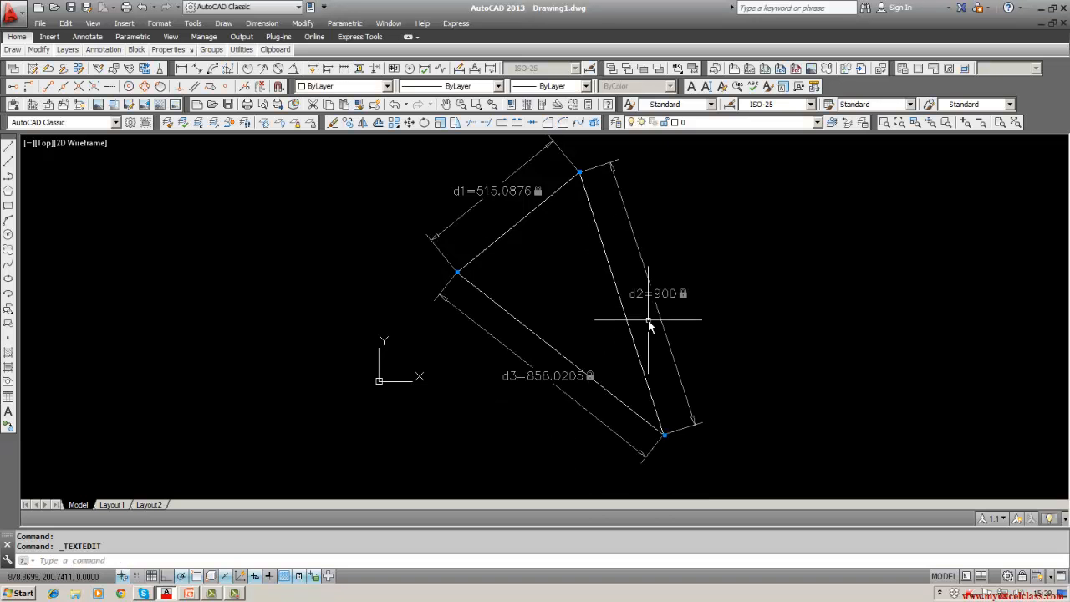
pyautogui.click(634, 335)
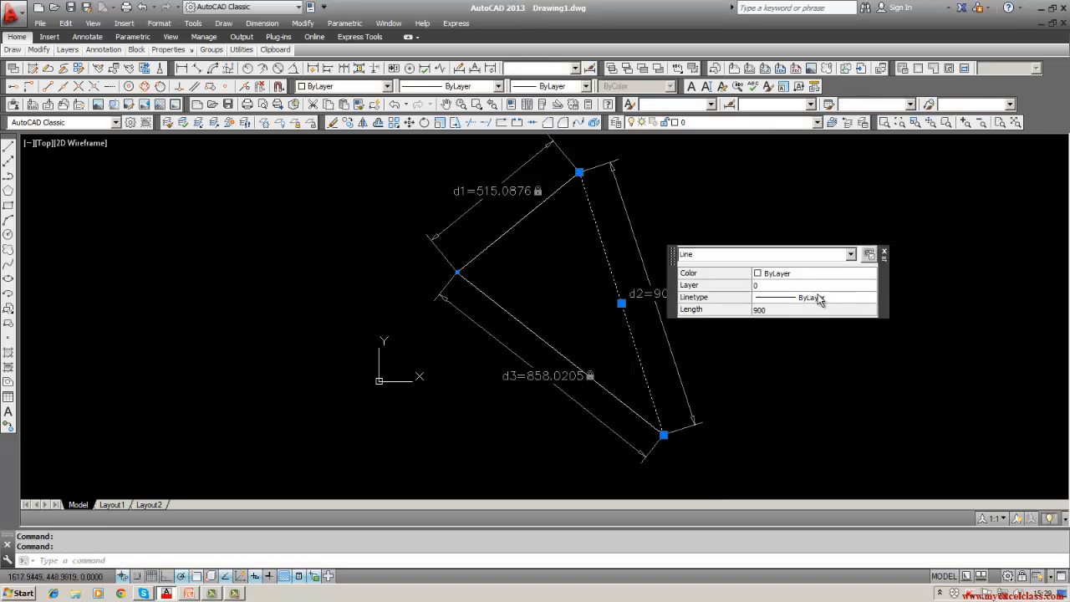
pyautogui.press('Escape')
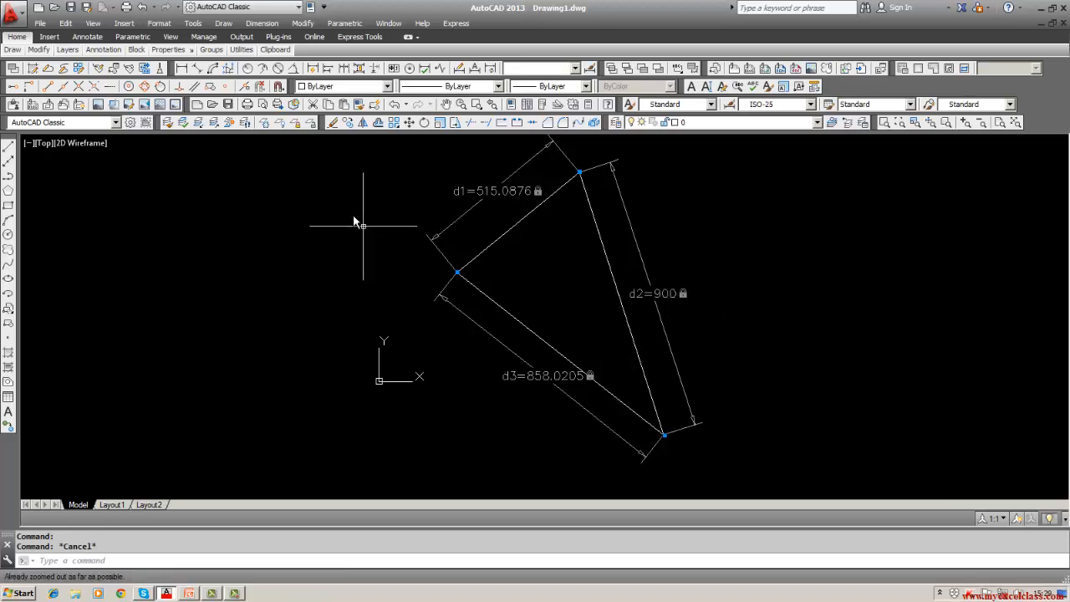
# Select the whole triangle with a window and stretch its lower-right vertex a short distance up and to the right.
pyautogui.click(332, 162)
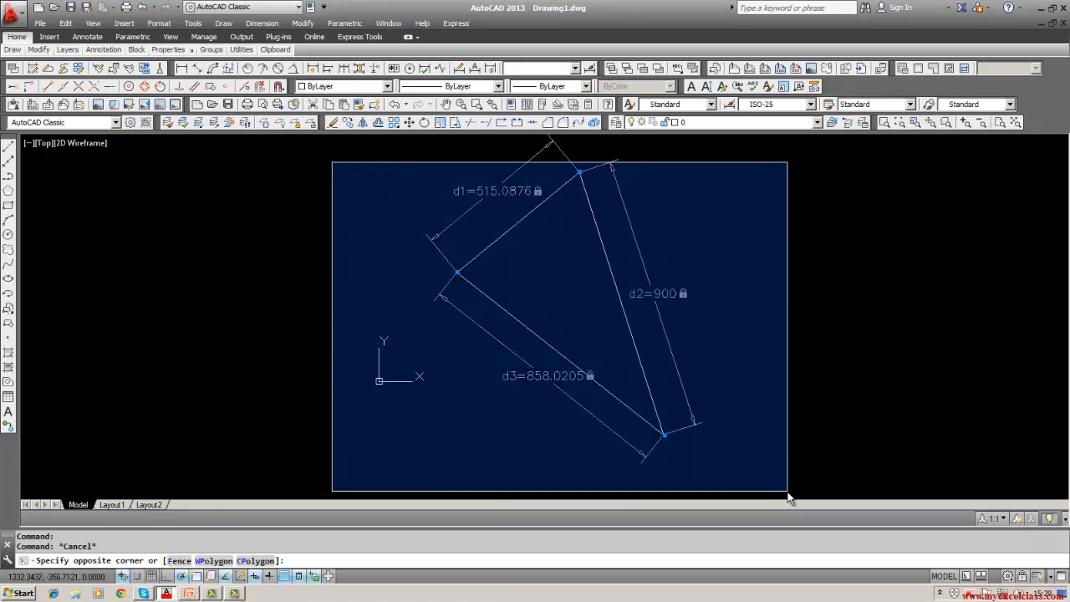
pyautogui.click(787, 498)
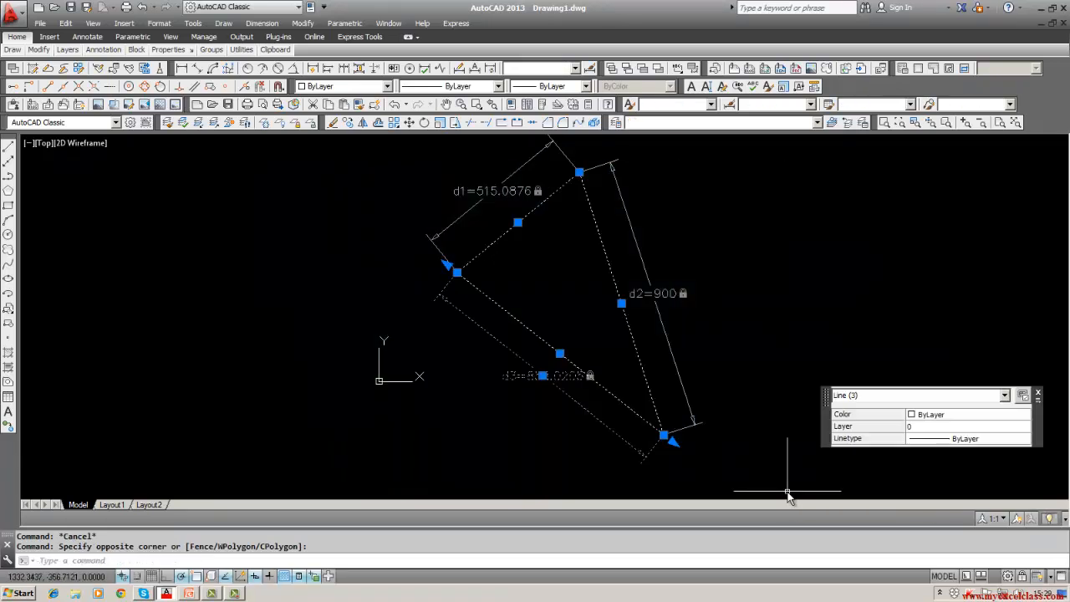
pyautogui.click(663, 436)
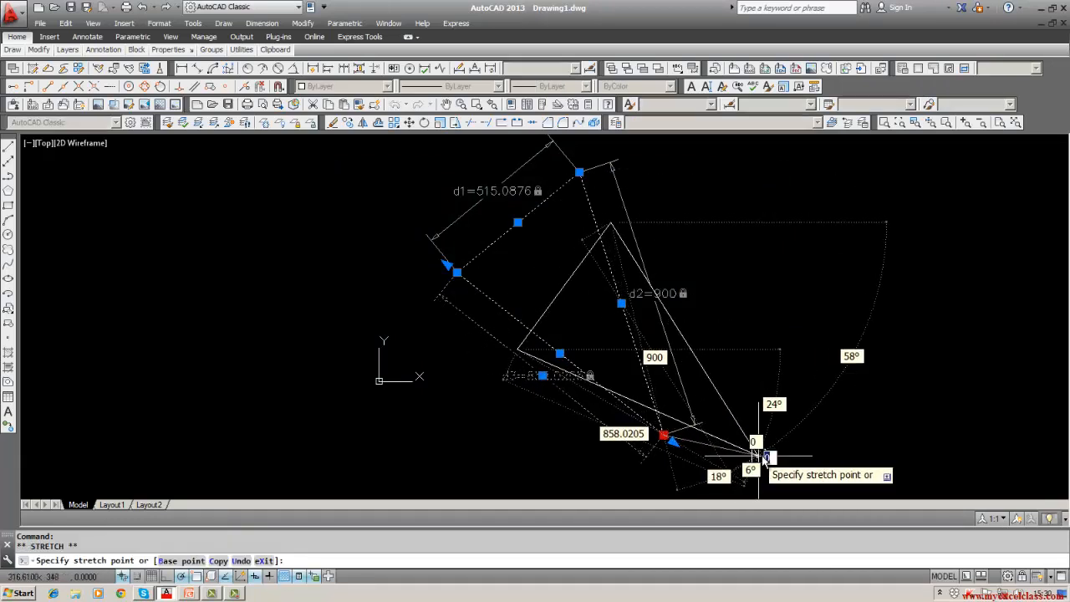
pyautogui.click(743, 409)
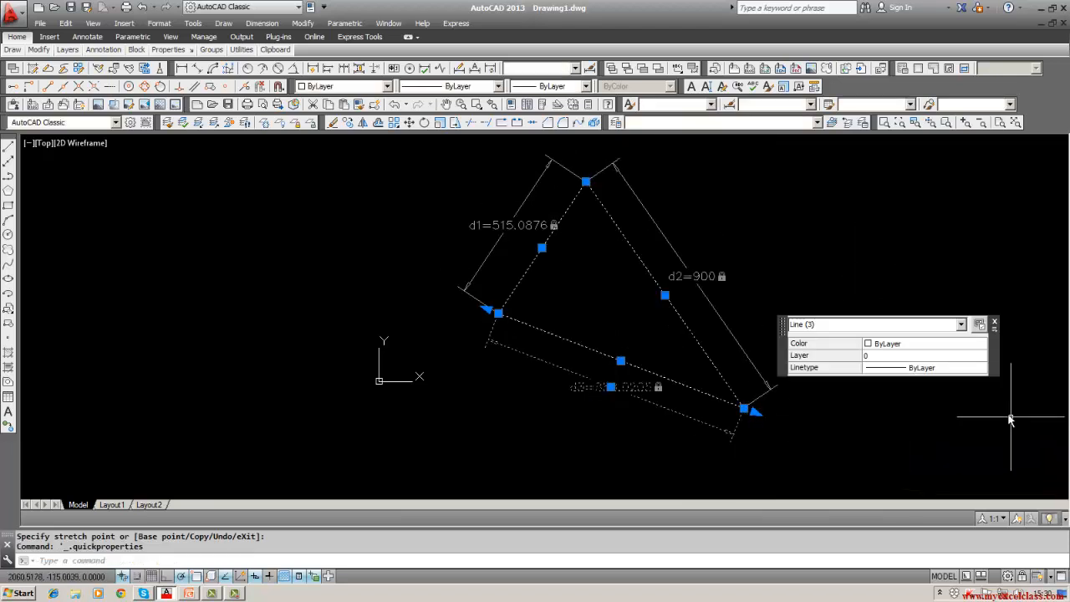
pyautogui.press('Escape')
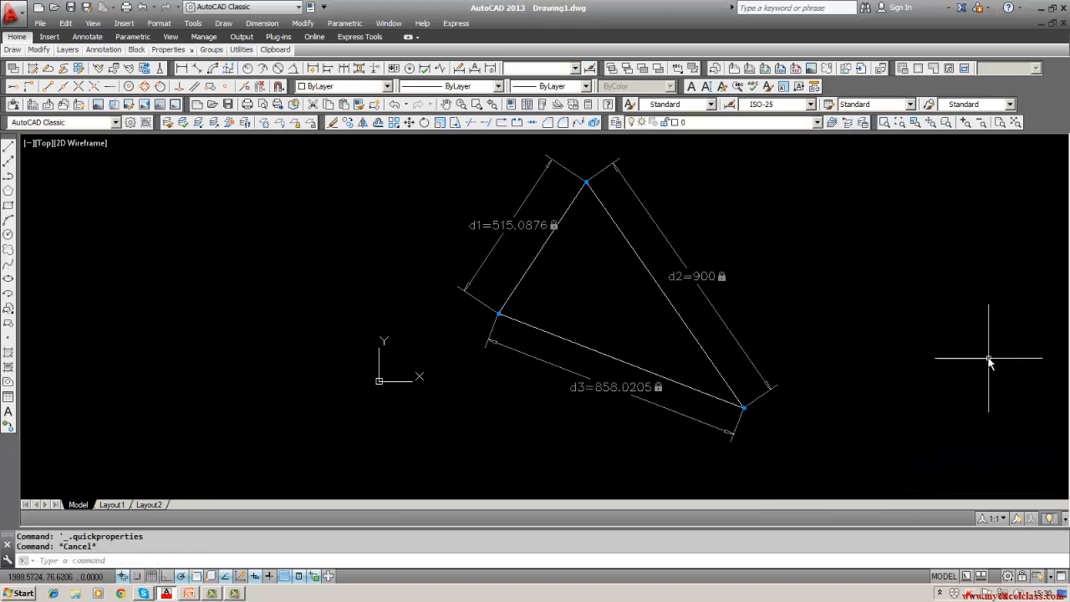
# Select the triangle's three sides and try the grip modes from Stretch through Scale on its lower-right vertex.
pyautogui.click(686, 328)
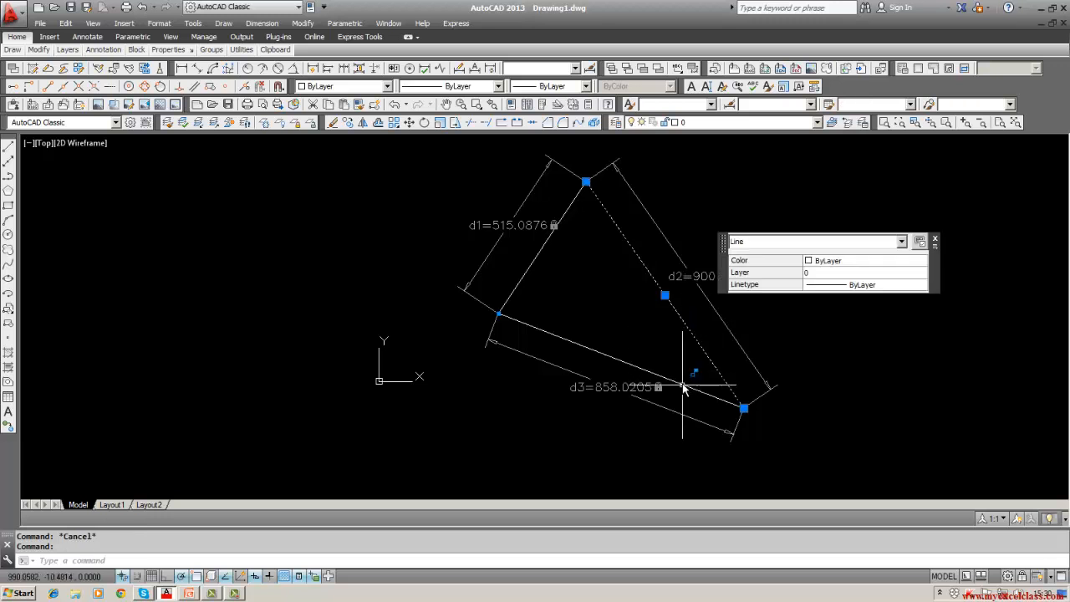
pyautogui.click(683, 385)
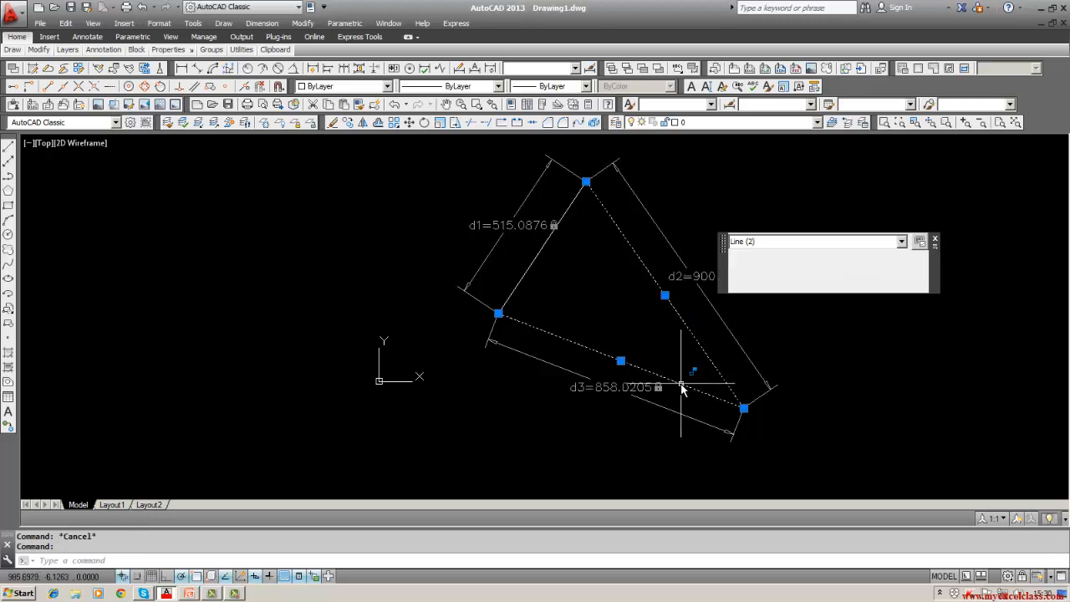
pyautogui.click(541, 248)
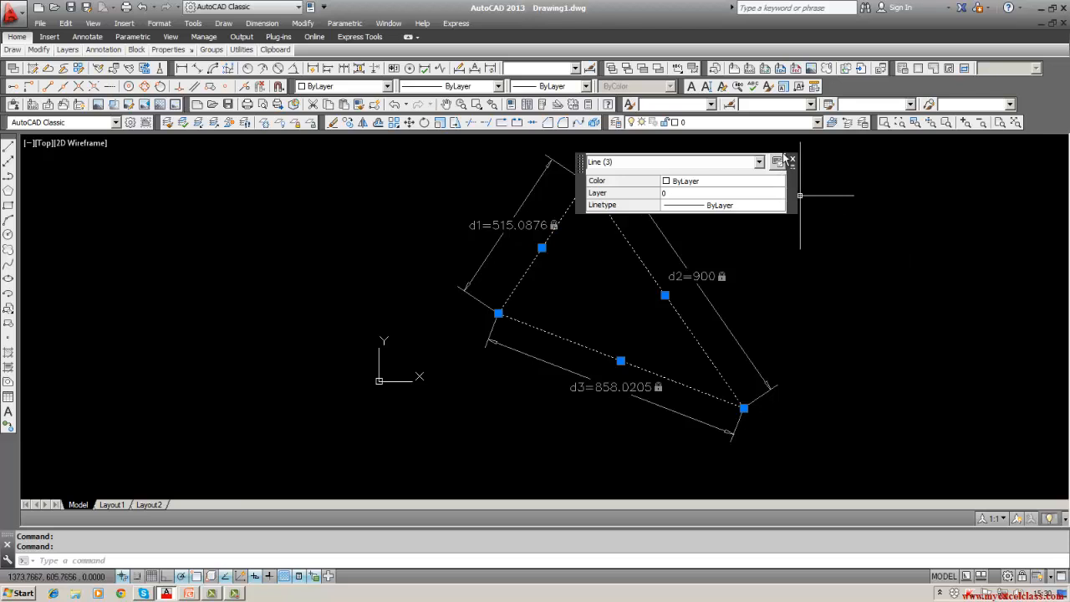
pyautogui.click(791, 158)
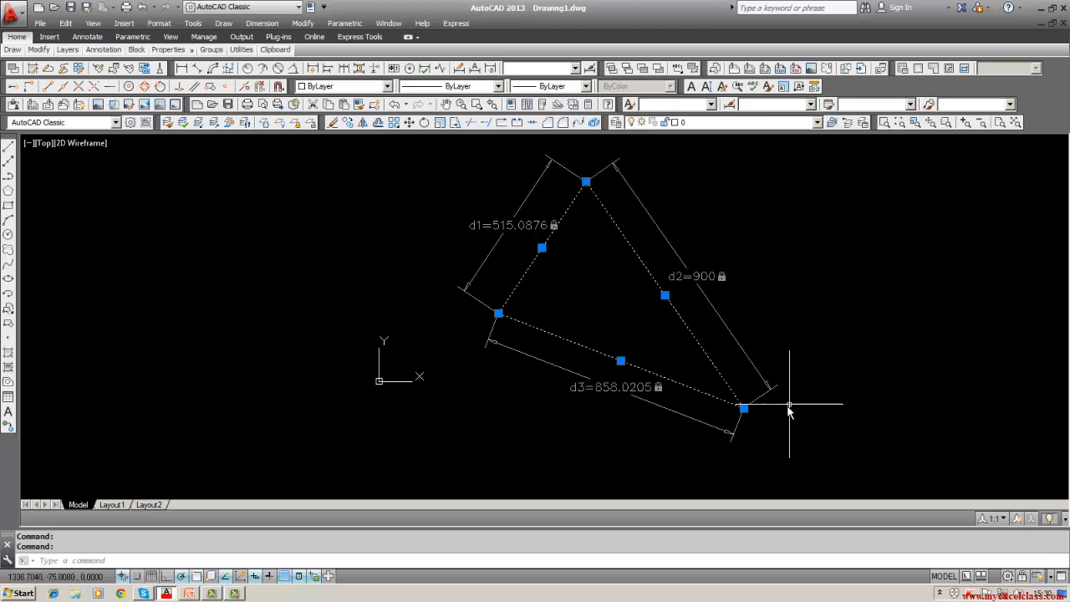
pyautogui.click(743, 408)
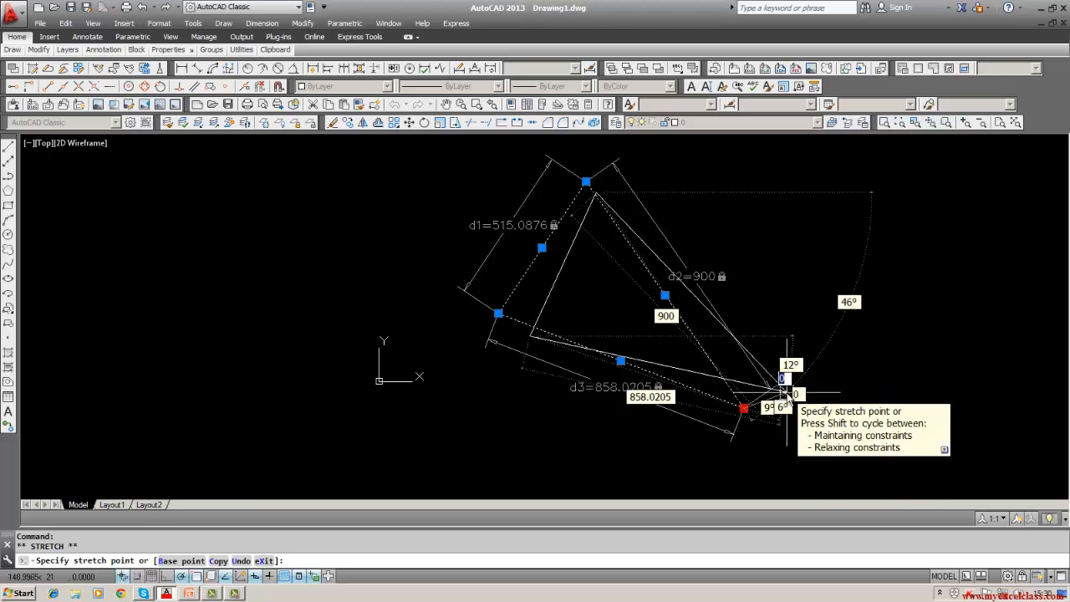
pyautogui.press('space')
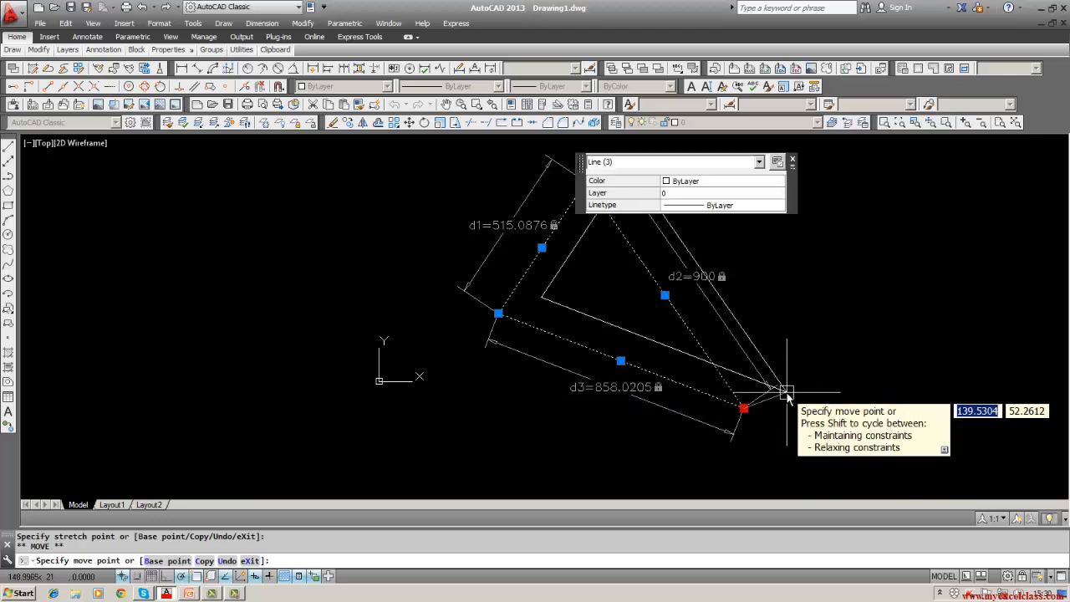
pyautogui.press('space')
pyautogui.press('space')
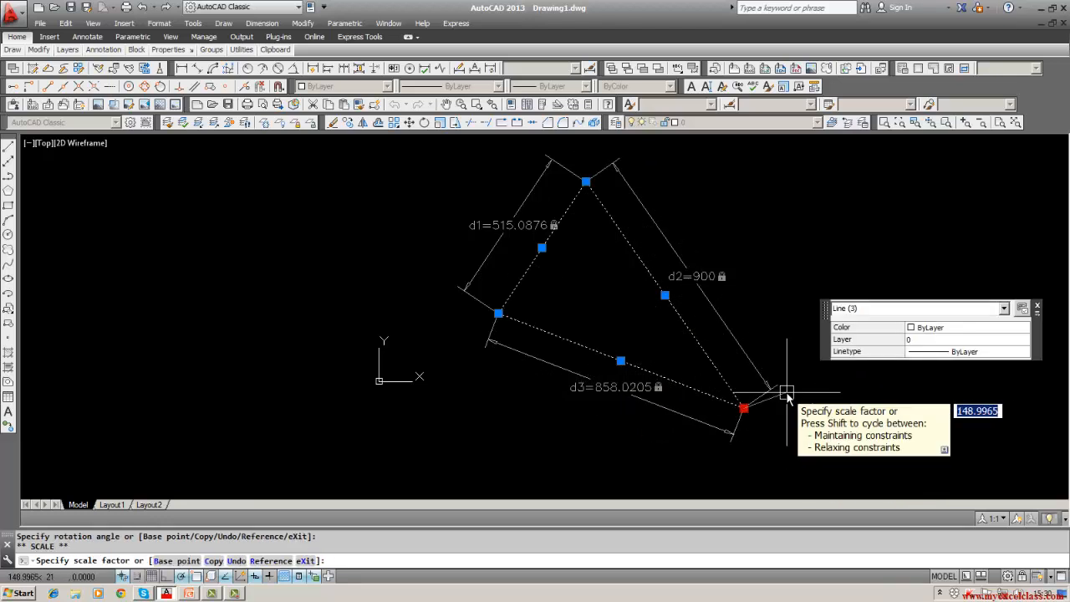
pyautogui.press('Escape')
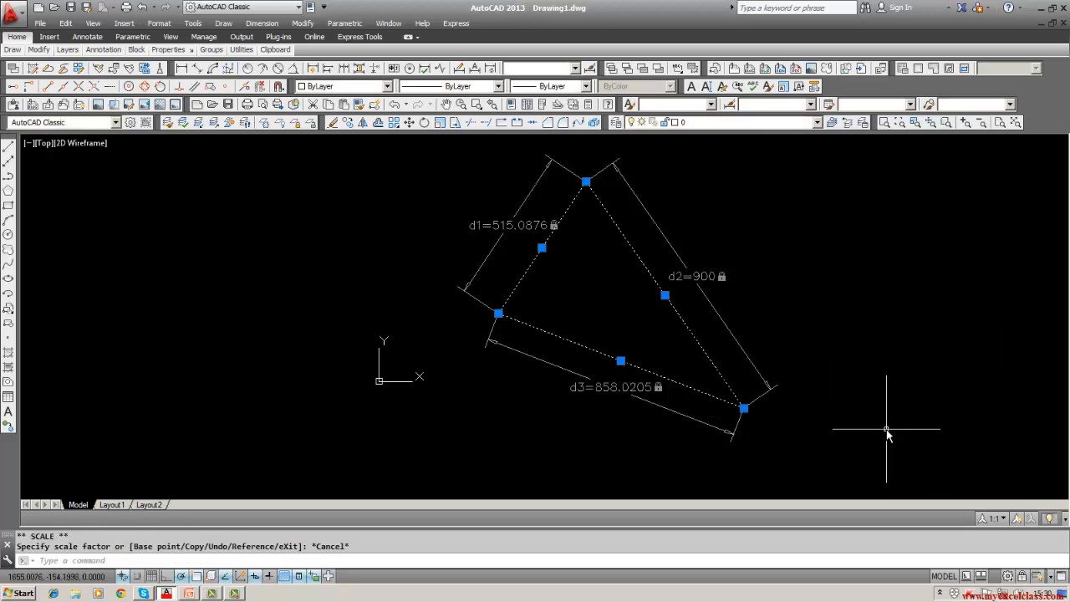
pyautogui.press('Escape')
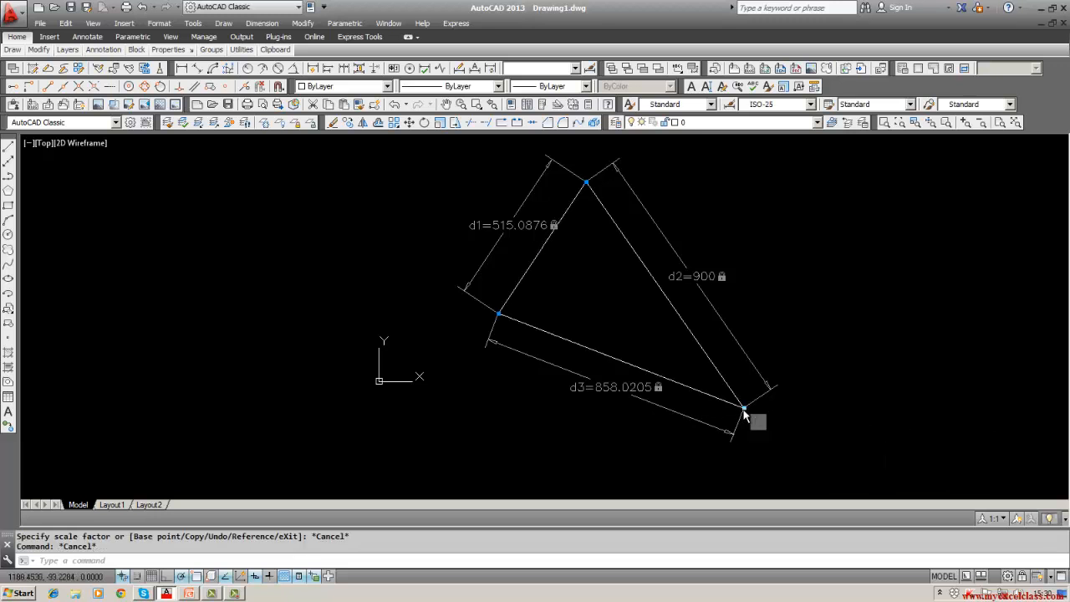
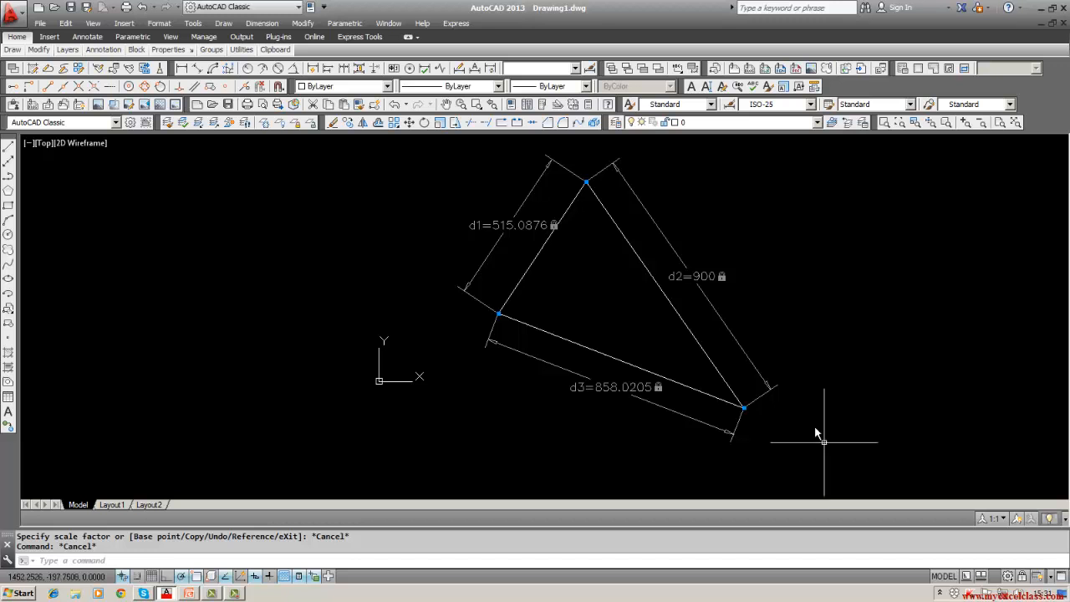
# Stretch the aligned constraint d2 on the triangle's right side to about 1108 by its lower arrow grip.
pyautogui.click(726, 384)
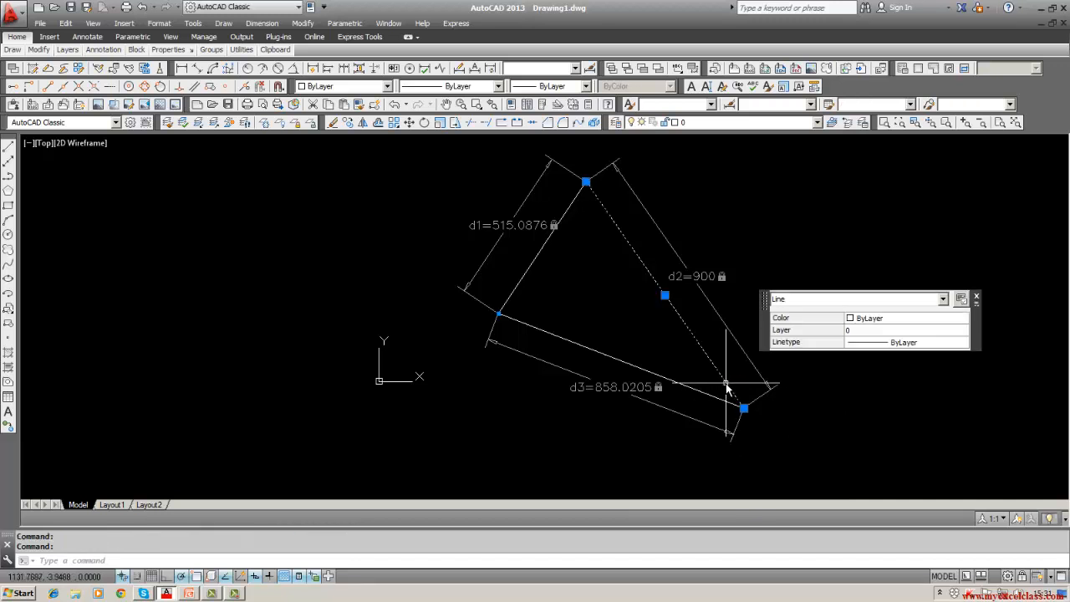
pyautogui.press('Escape')
pyautogui.click(746, 353)
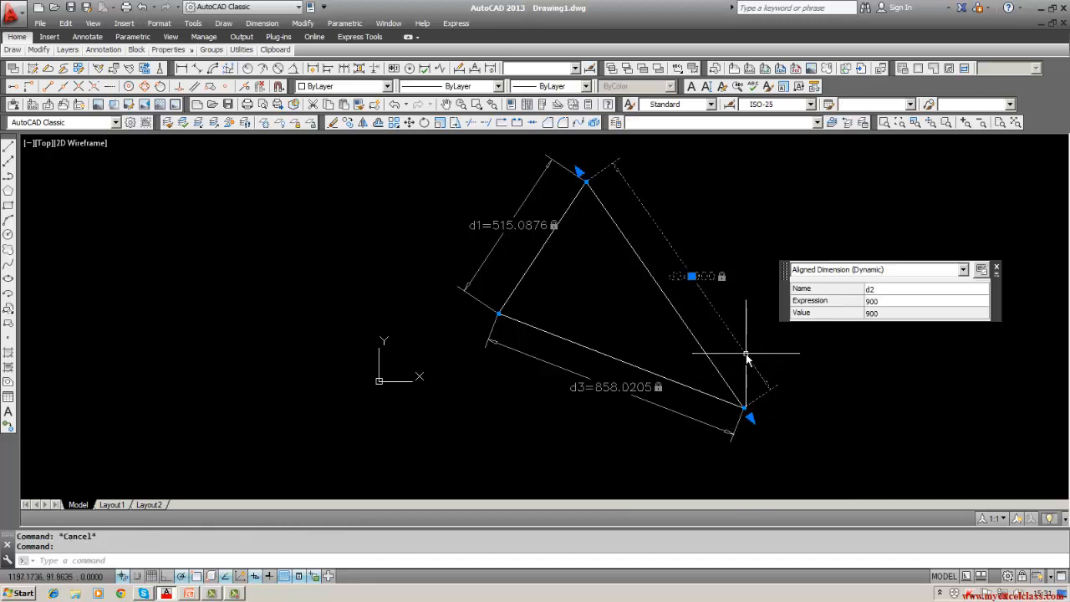
pyautogui.click(749, 417)
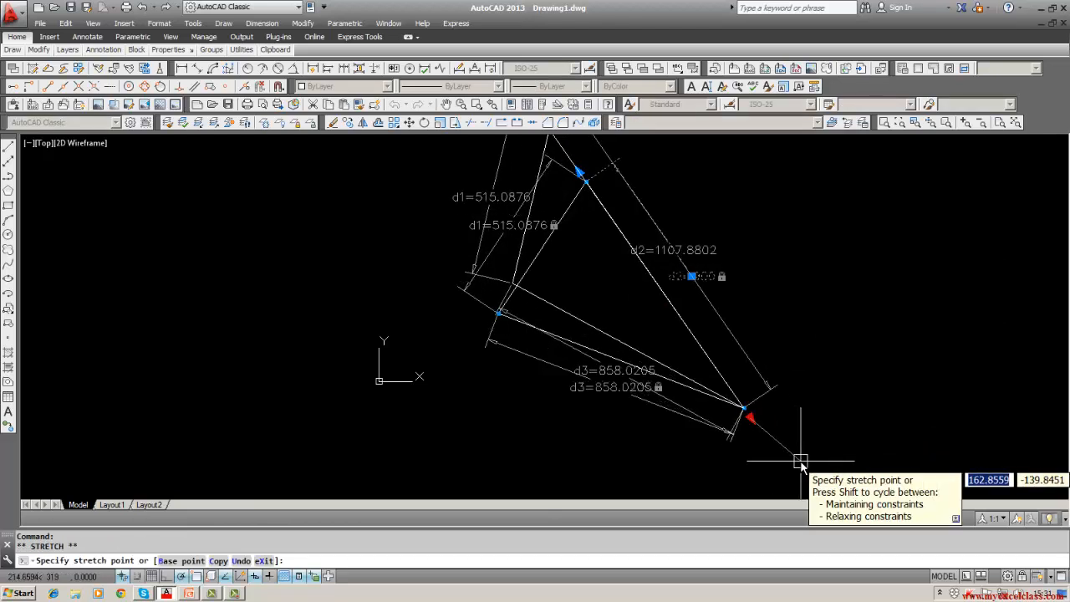
pyautogui.click(800, 461)
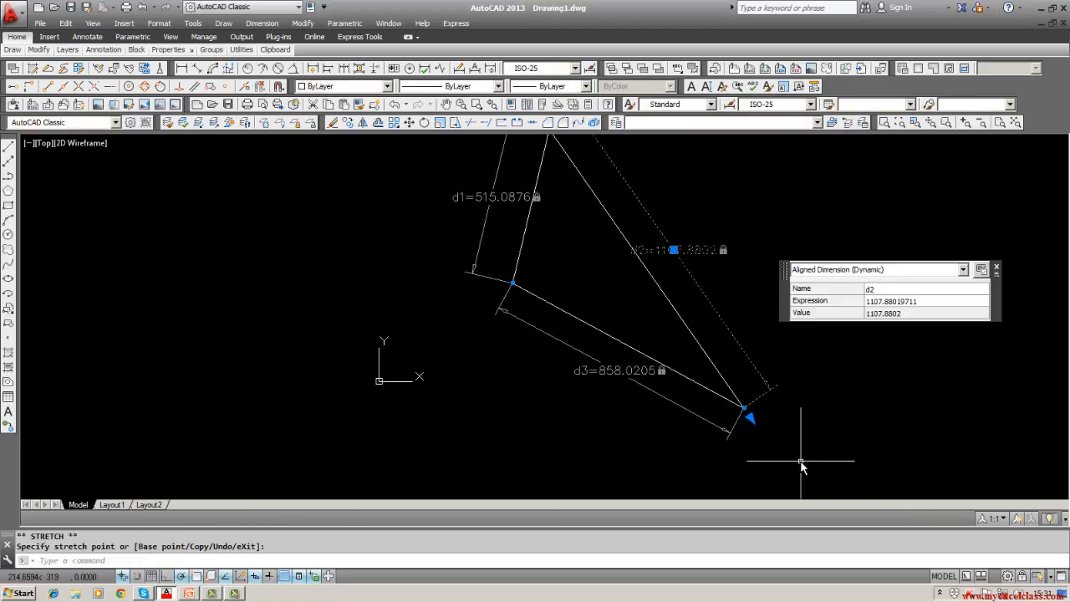
pyautogui.click(996, 268)
pyautogui.press('Escape')
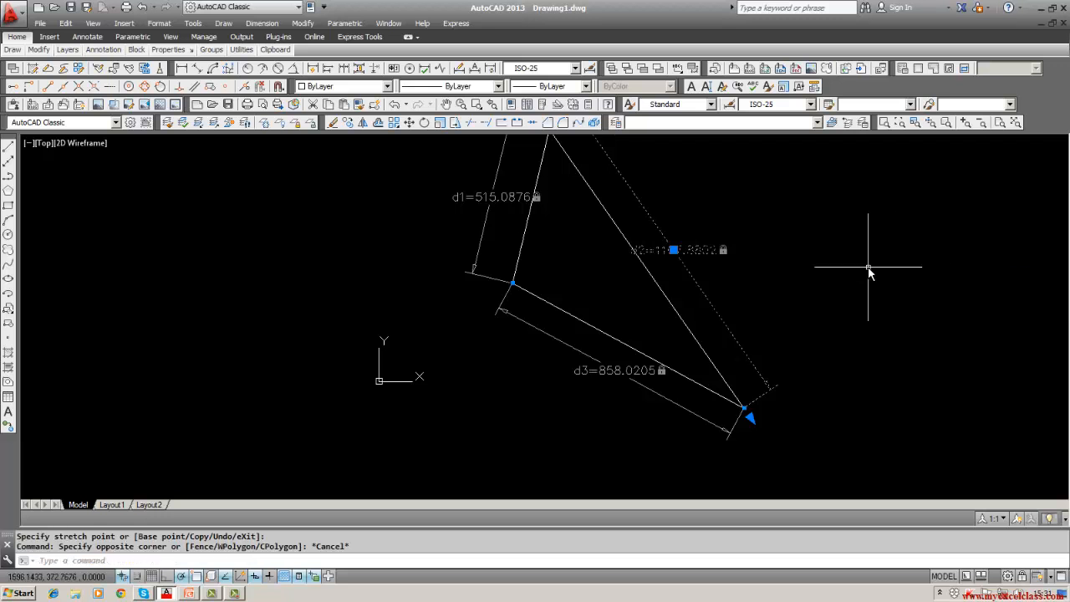
pyautogui.moveTo(856, 314); pyautogui.dragTo(818, 340, button='middle')
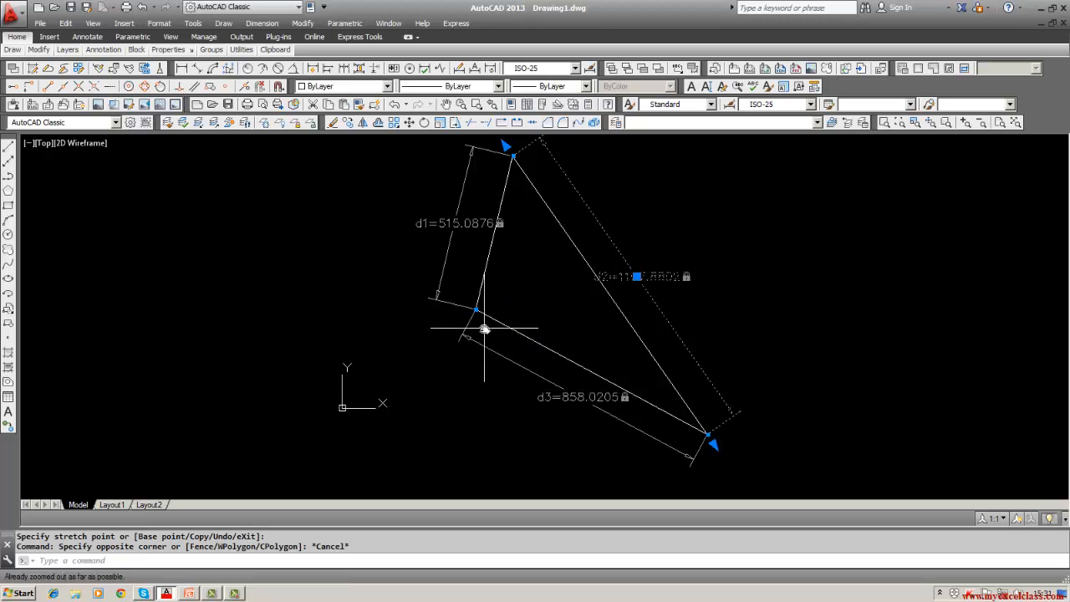
pyautogui.press('Escape')
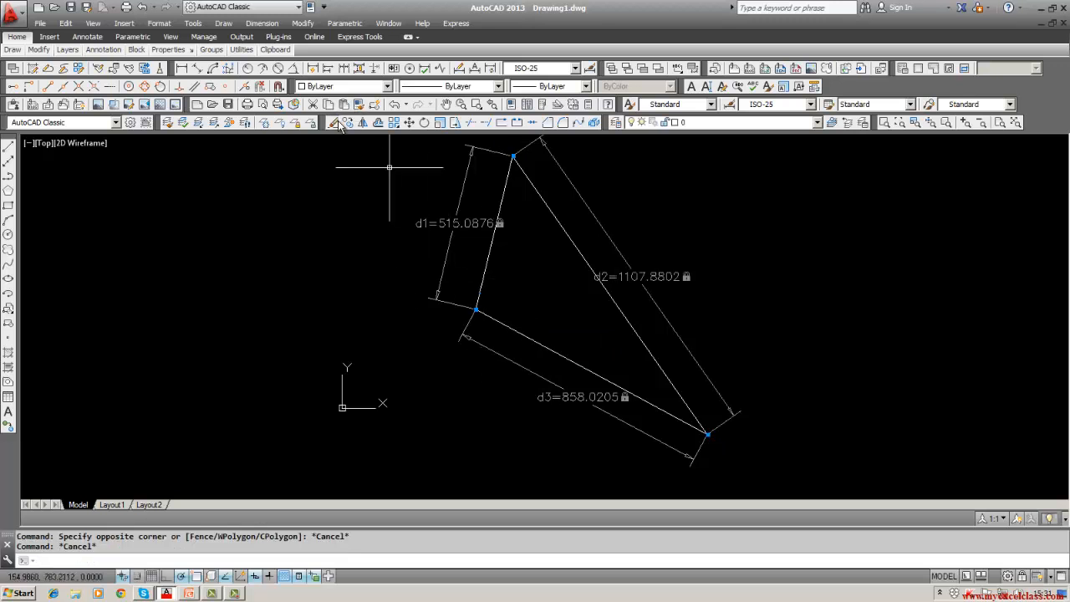
pyautogui.click(335, 123)
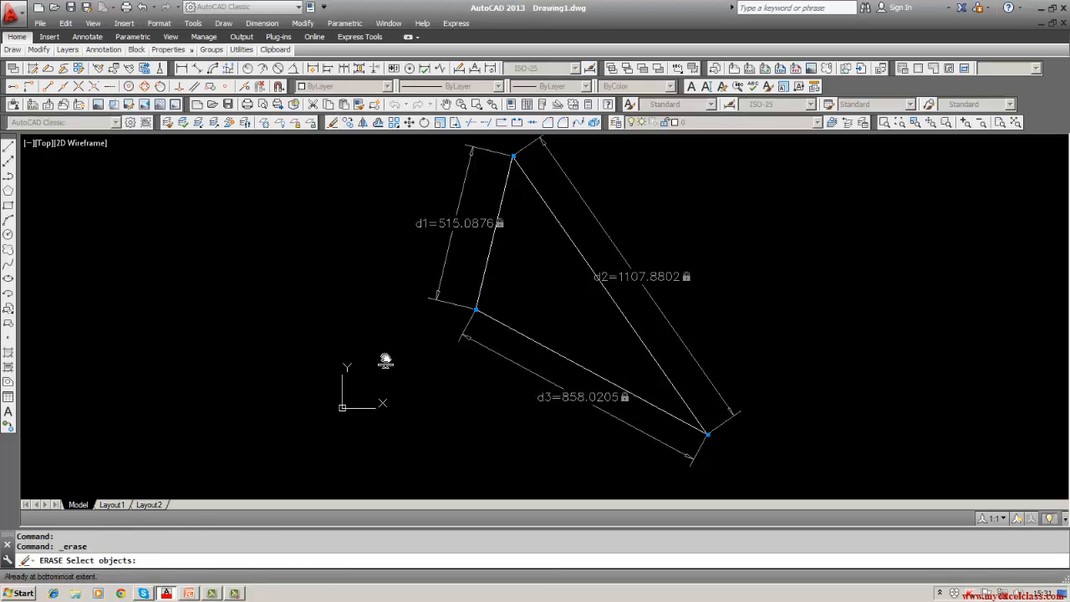
pyautogui.scroll(2, 385, 361)
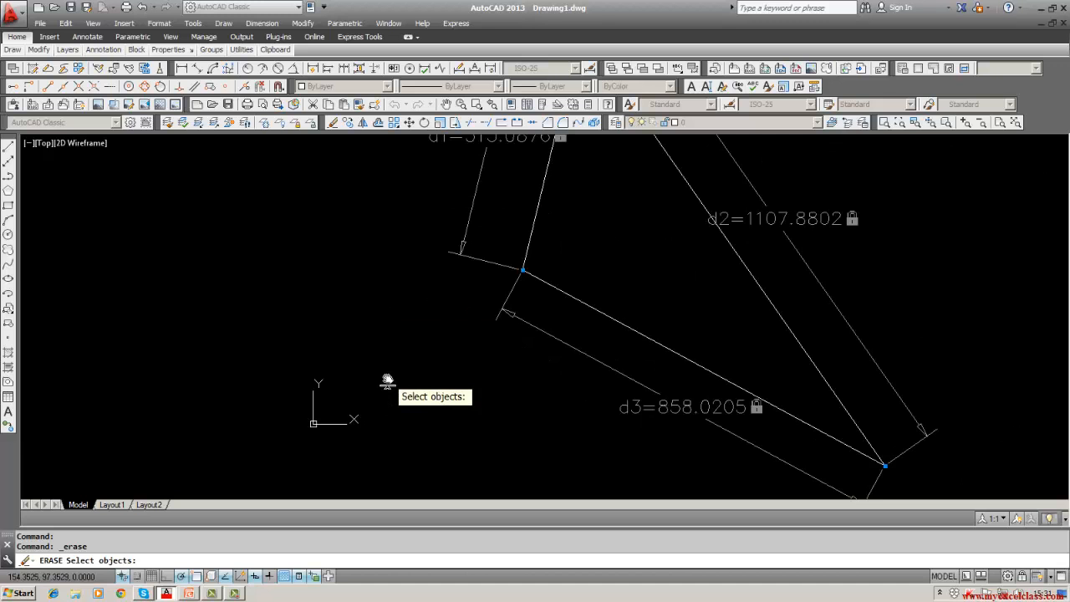
pyautogui.press('Escape')
# Erase the whole triangle together with its three aligned constraints using a window selection.
pyautogui.write('zoom')
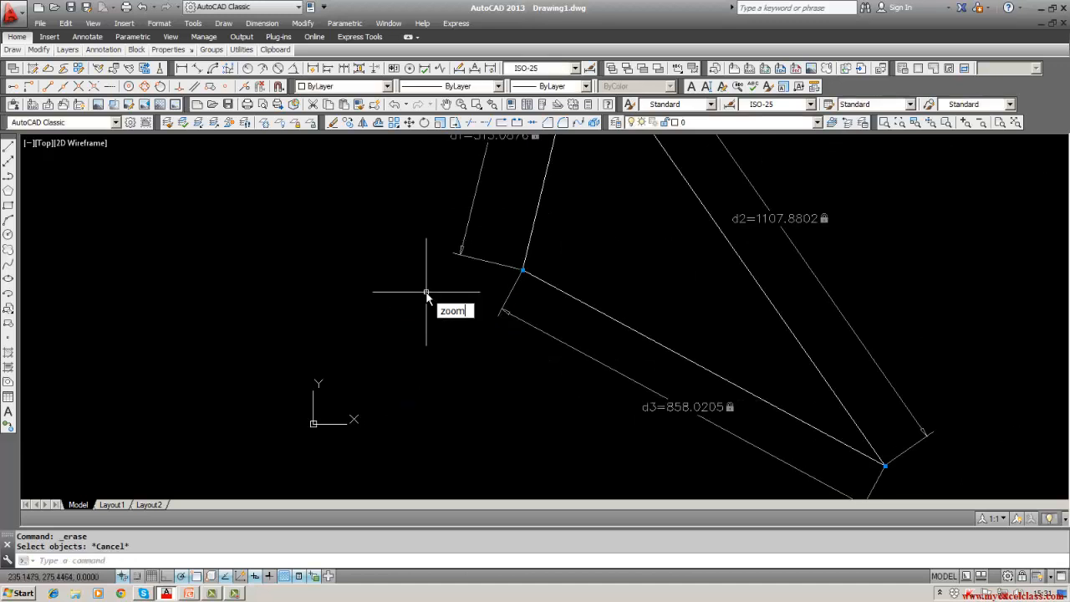
pyautogui.press('Return')
pyautogui.write('e')
pyautogui.press('Return')
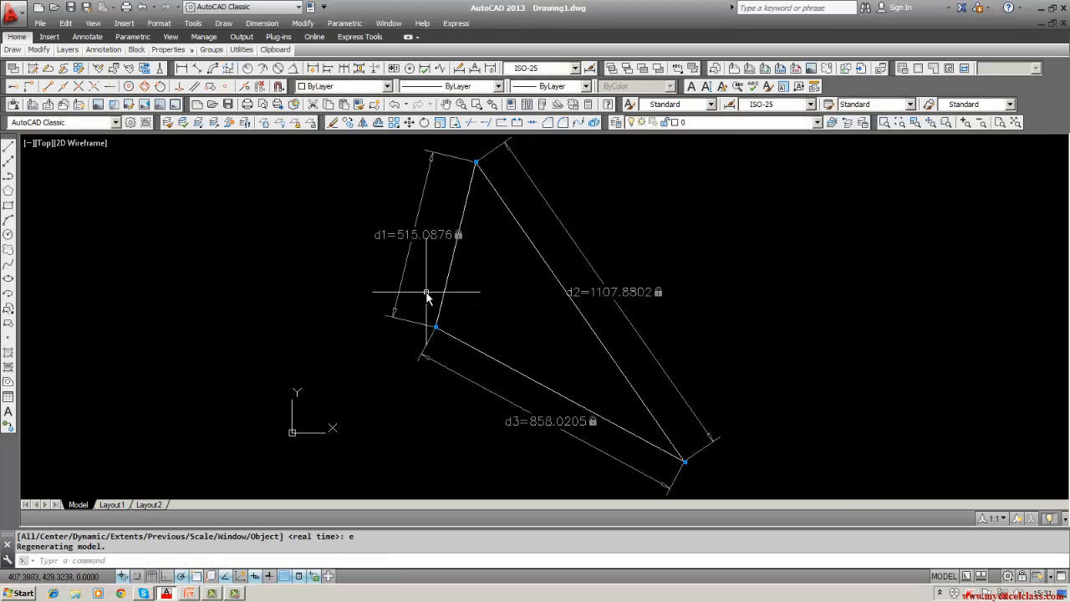
pyautogui.press('Escape')
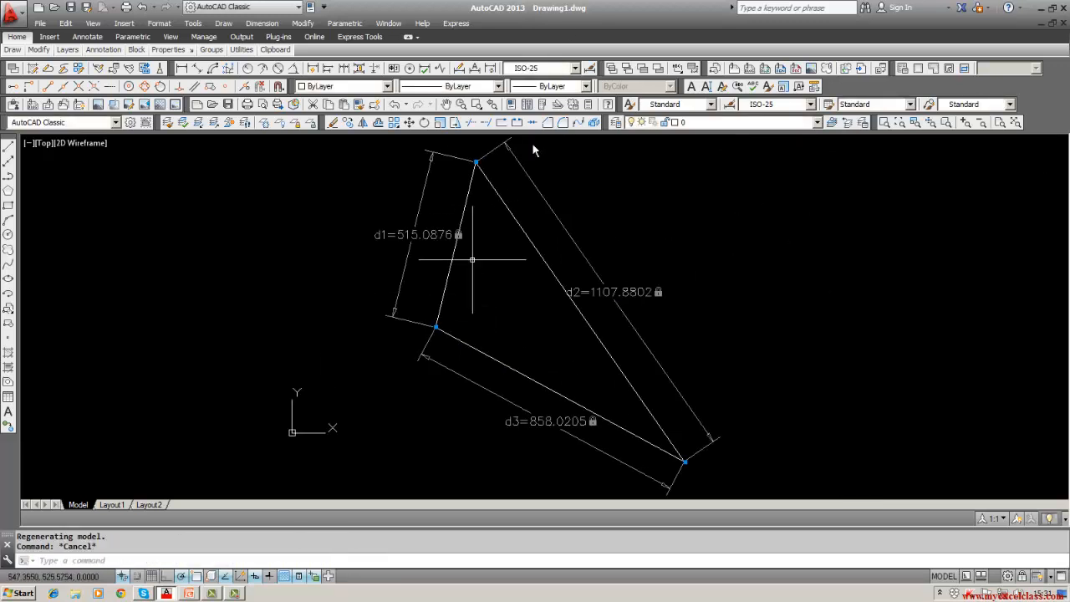
pyautogui.click(333, 123)
pyautogui.write('w')
pyautogui.press('Return')
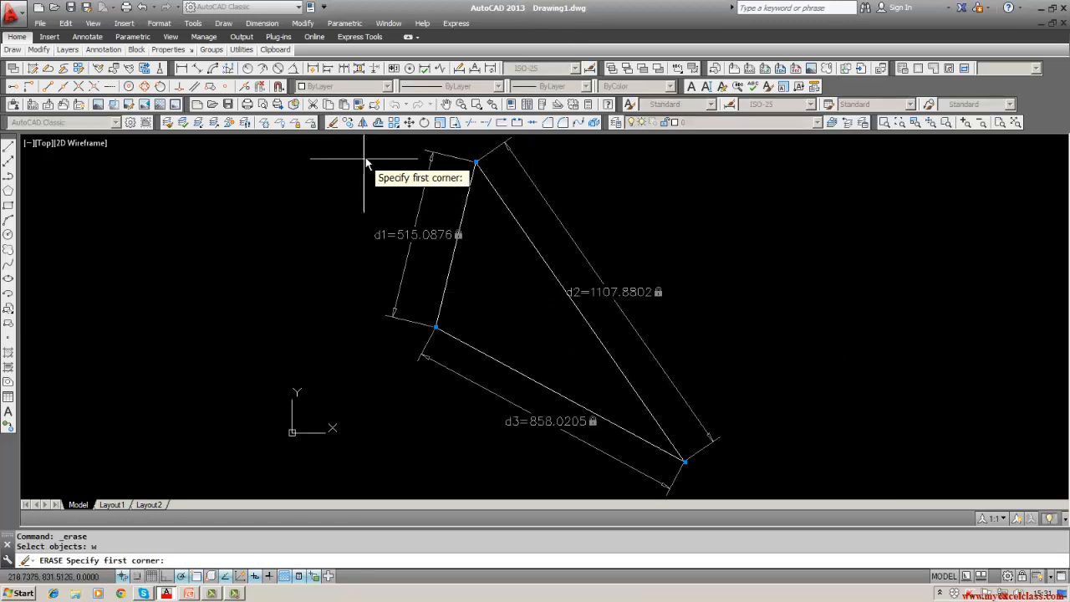
pyautogui.click(370, 148)
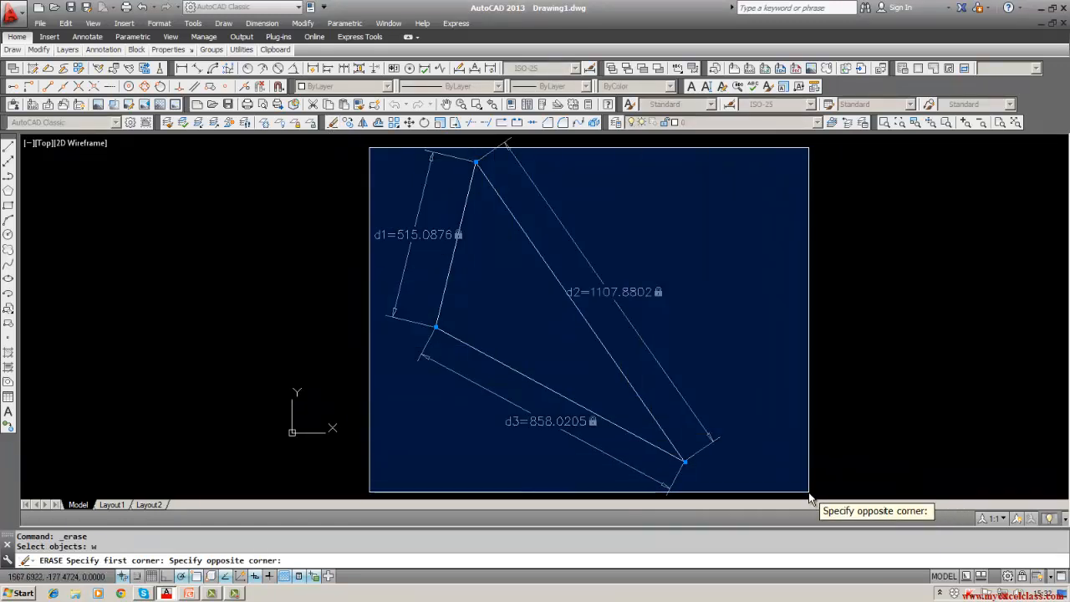
pyautogui.click(812, 497)
pyautogui.press('Return')
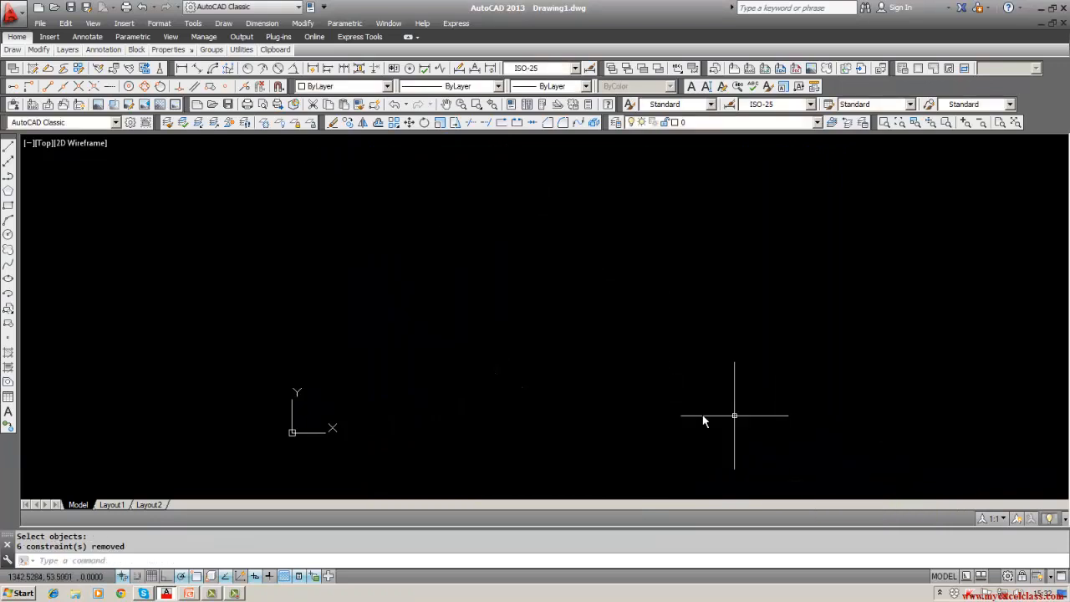
pyautogui.click(357, 25)
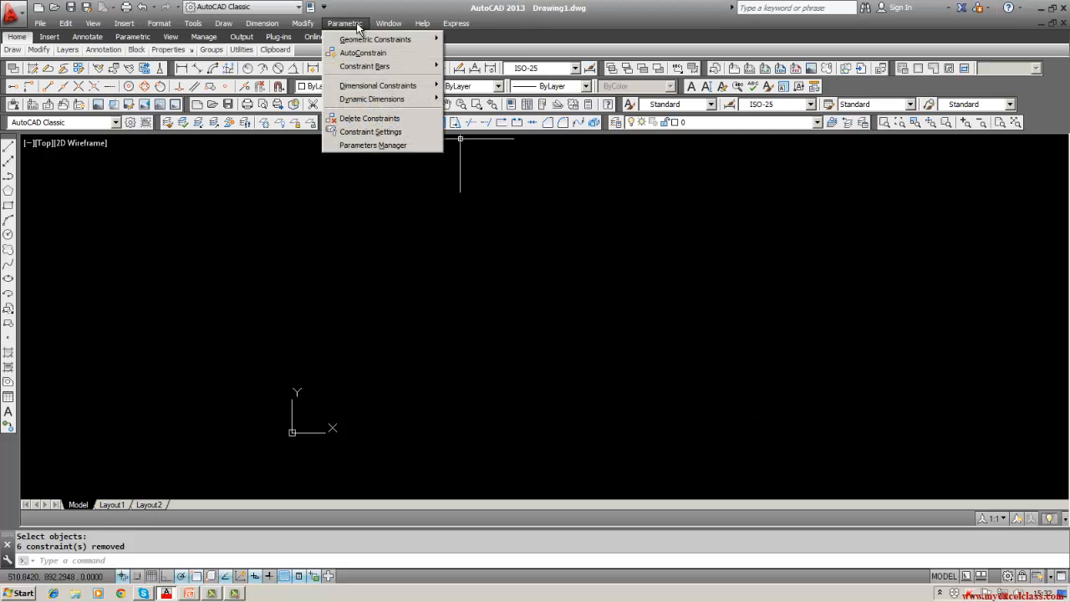
pyautogui.click(349, 182)
pyautogui.click(301, 199)
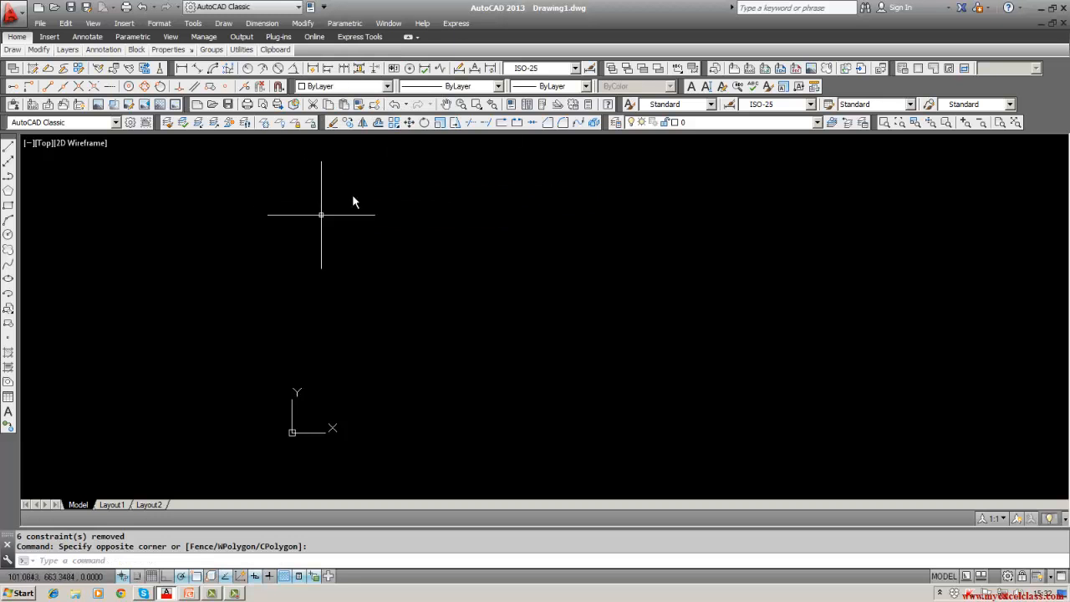
pyautogui.click(358, 26)
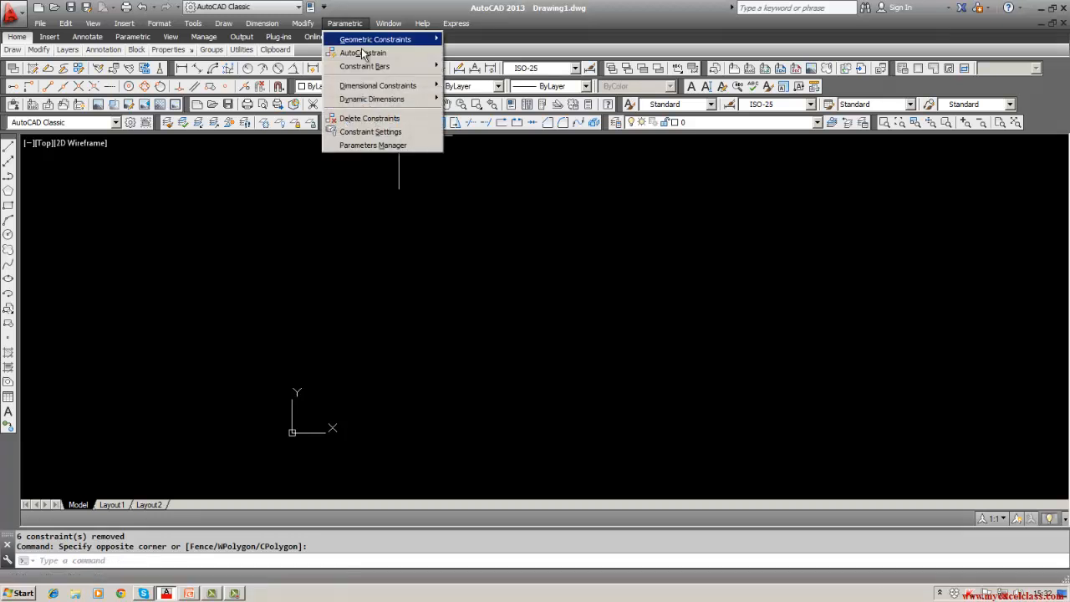
pyautogui.moveTo(362, 88)
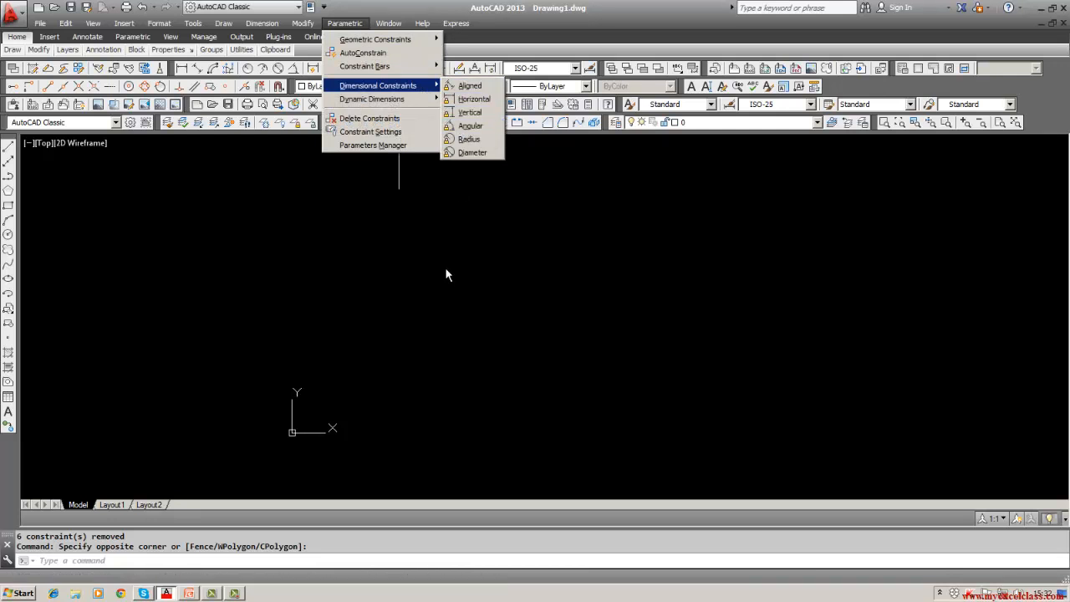
pyautogui.press('Escape')
pyautogui.press('Escape')
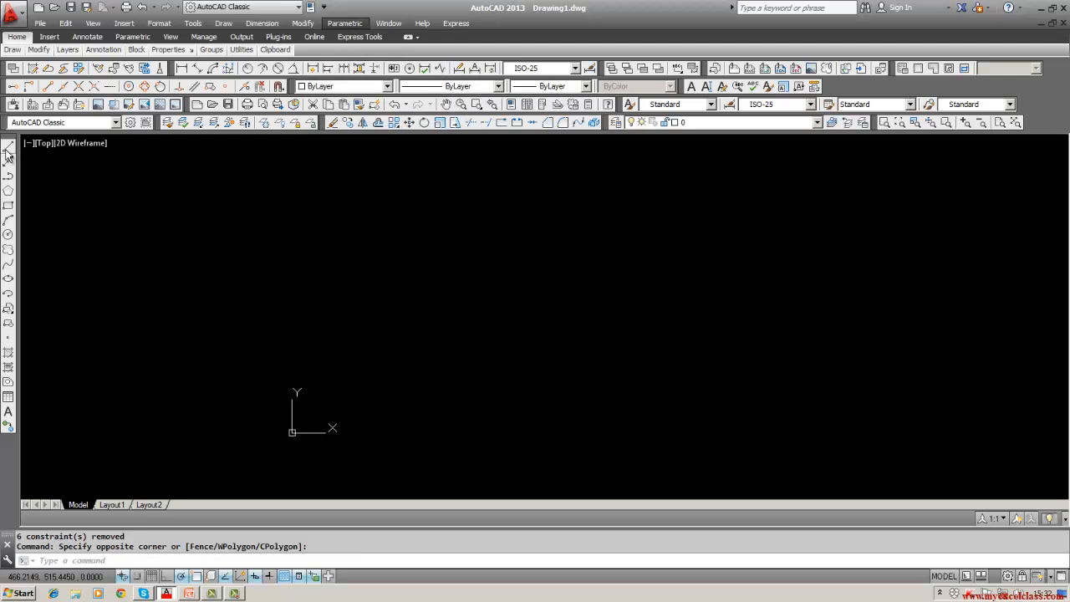
# Draw a line about 988 long rising at 15°, and a second line sloping down to the right from its left endpoint.
pyautogui.click(8, 148)
pyautogui.click(435, 265)
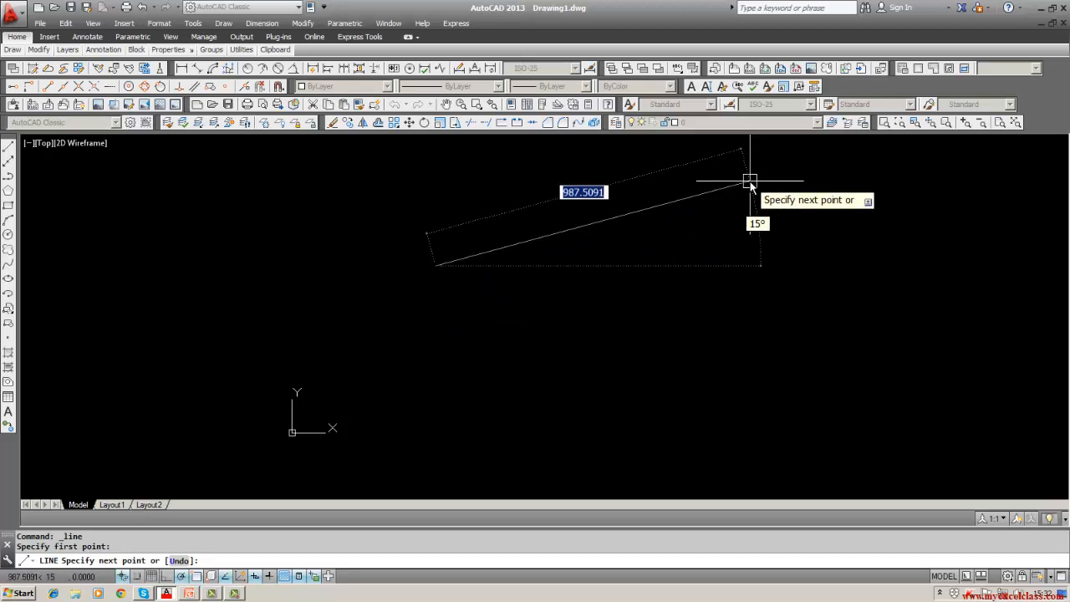
pyautogui.click(749, 180)
pyautogui.press('Return')
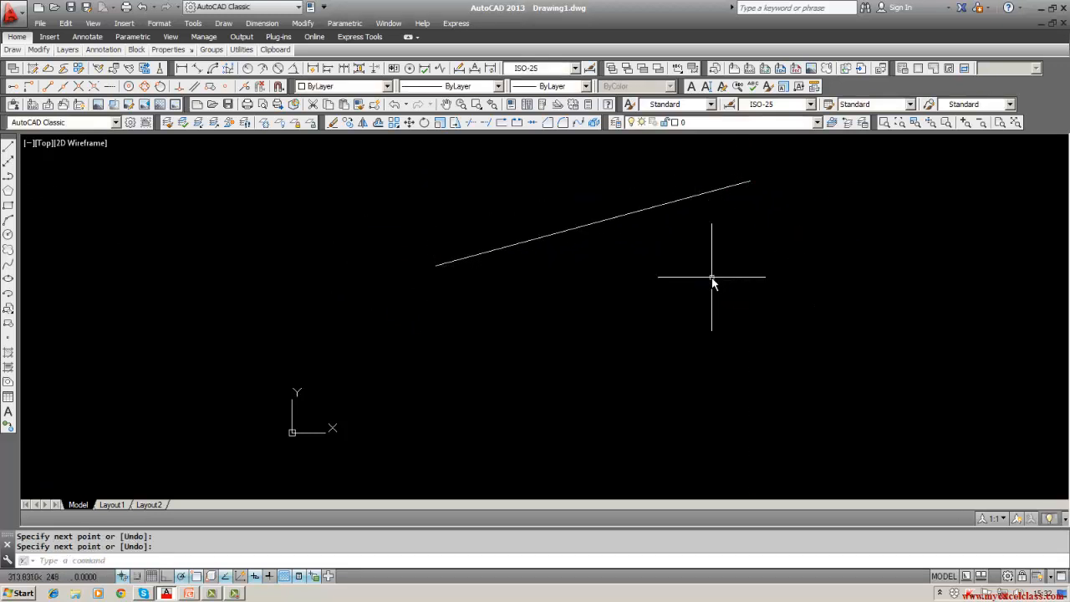
pyautogui.click(8, 148)
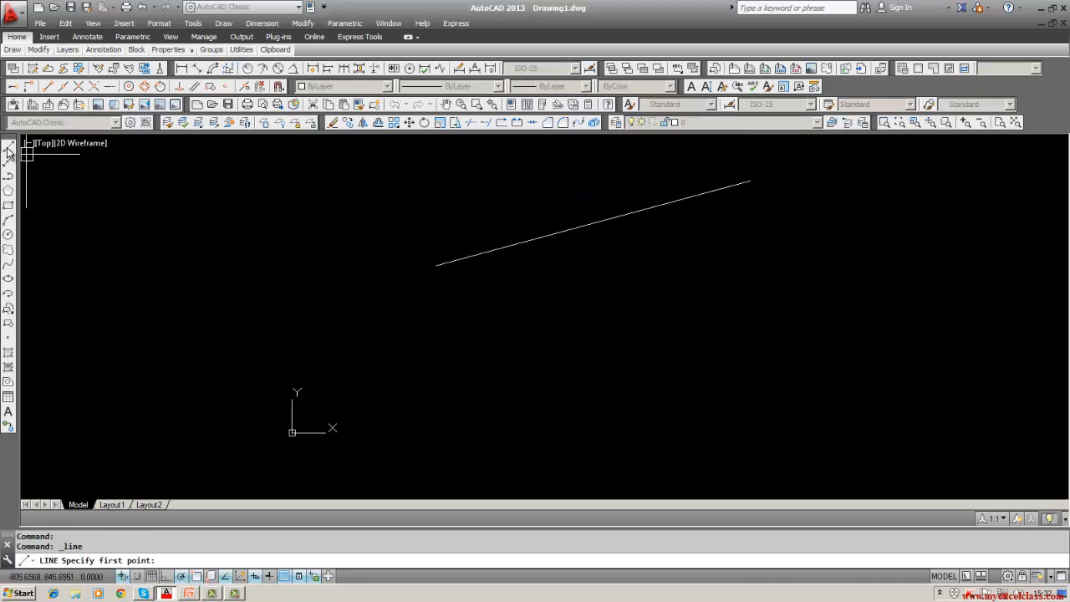
pyautogui.click(435, 266)
pyautogui.click(679, 405)
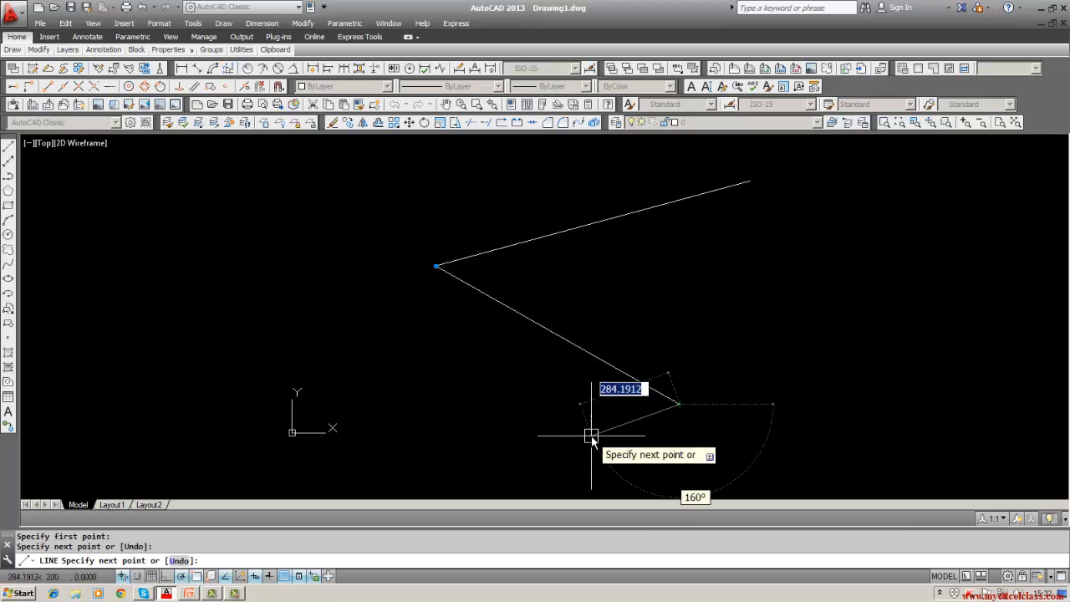
pyautogui.press('Return')
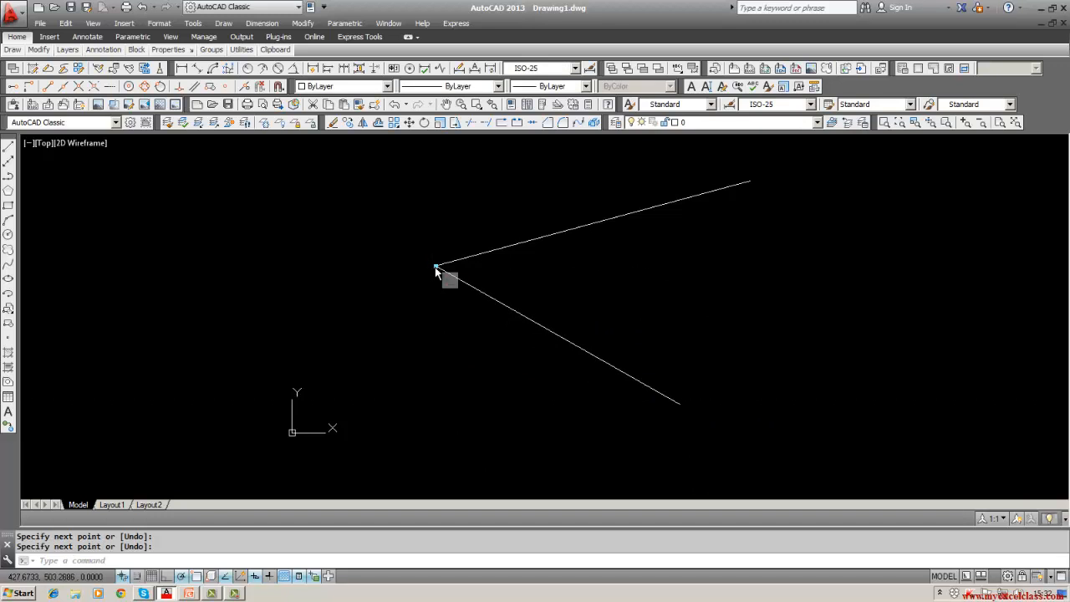
# Open the constraint settings at the AutoConstrain options.
pyautogui.moveTo(436, 269)
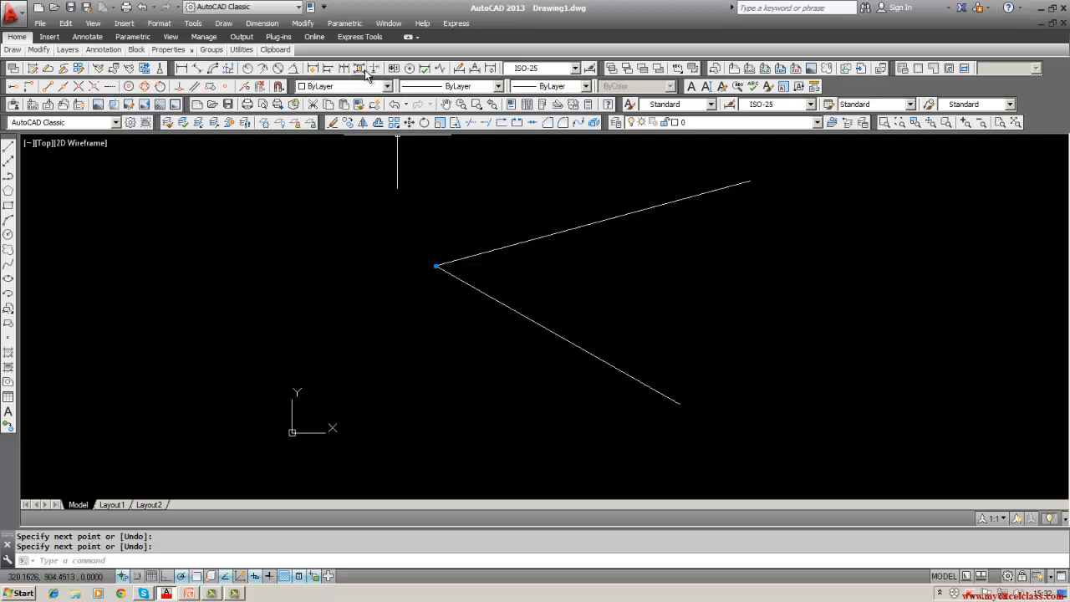
pyautogui.click(362, 25)
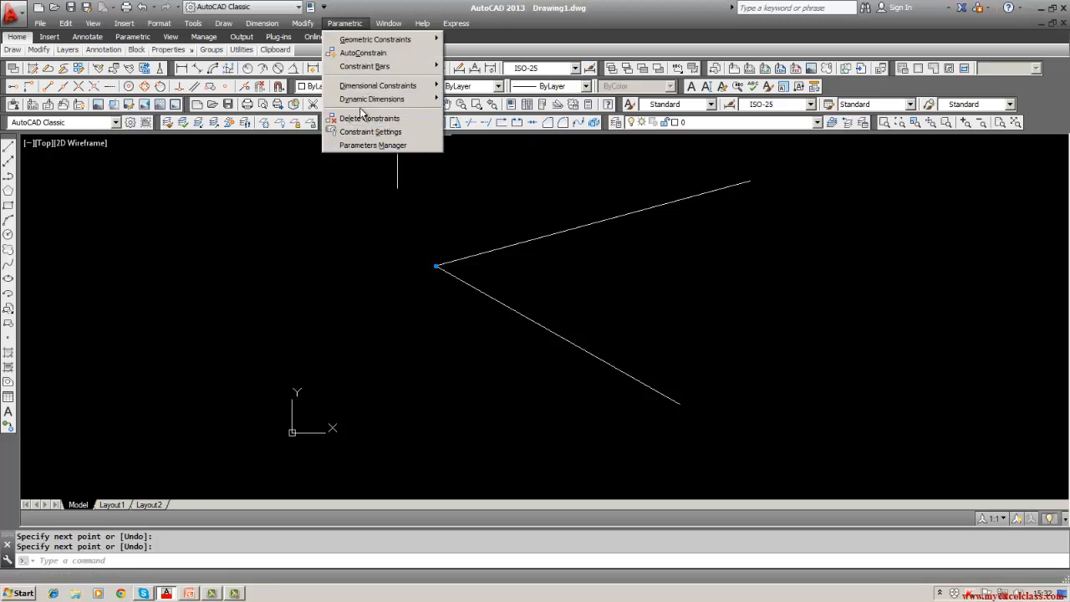
pyautogui.click(367, 131)
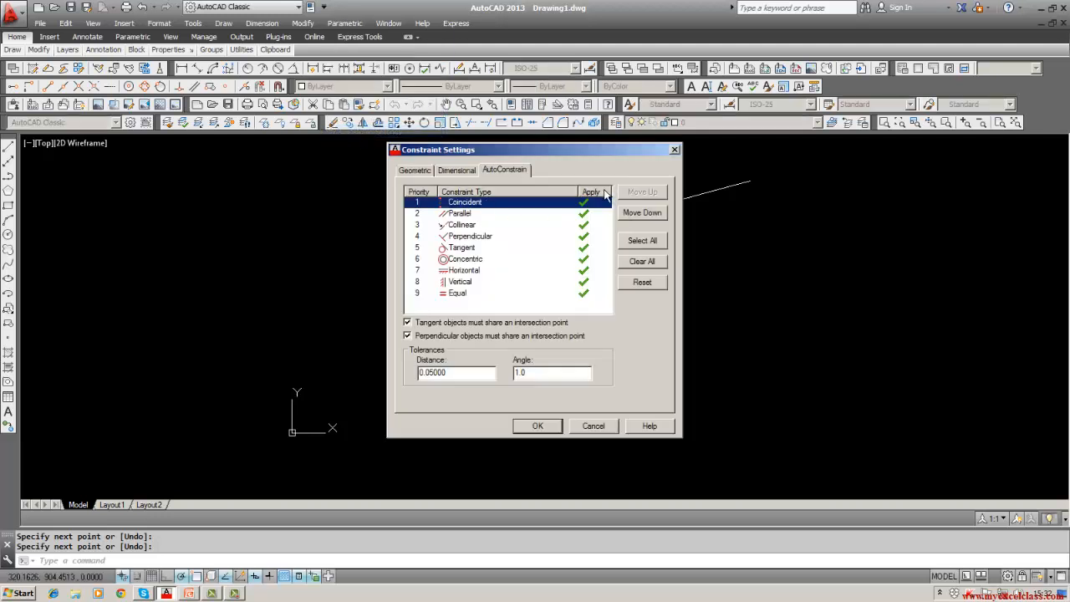
# Close the Constraint Settings dialog without saving any changes.
pyautogui.click(593, 427)
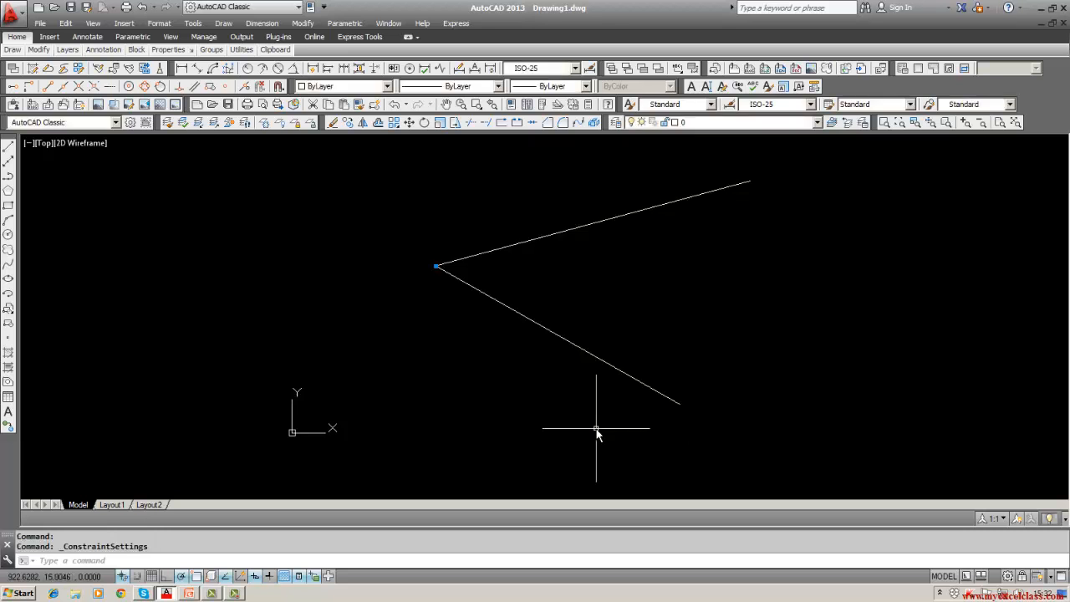
pyautogui.click(330, 29)
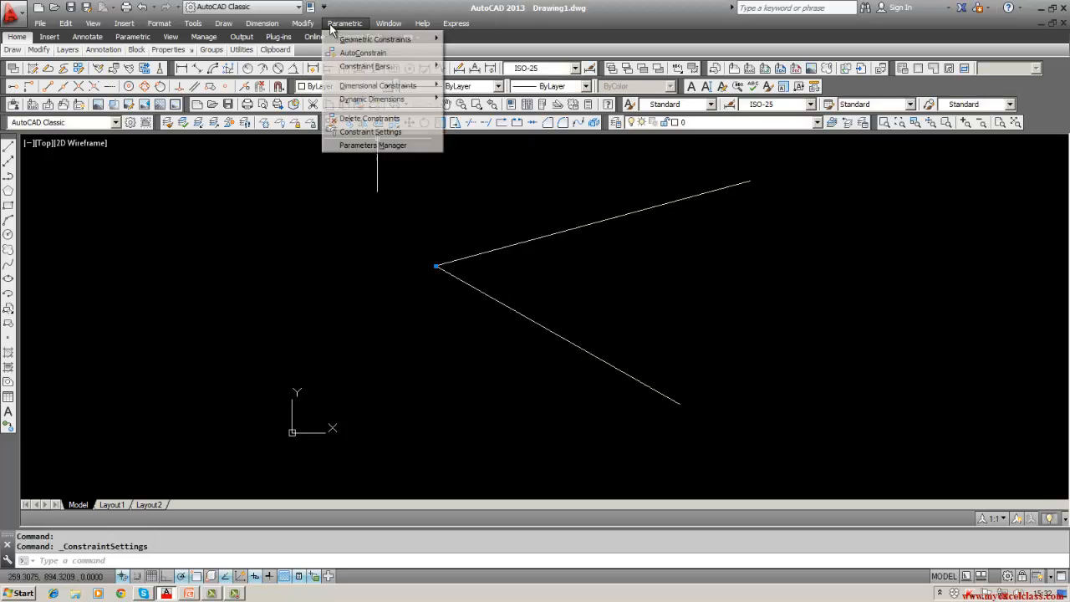
pyautogui.click(336, 51)
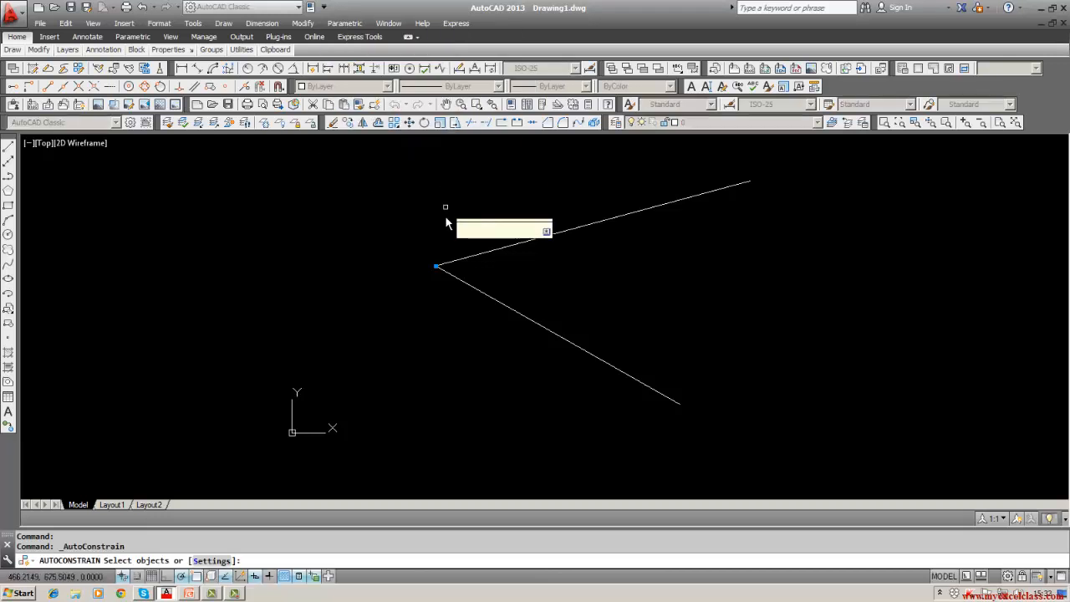
pyautogui.click(336, 25)
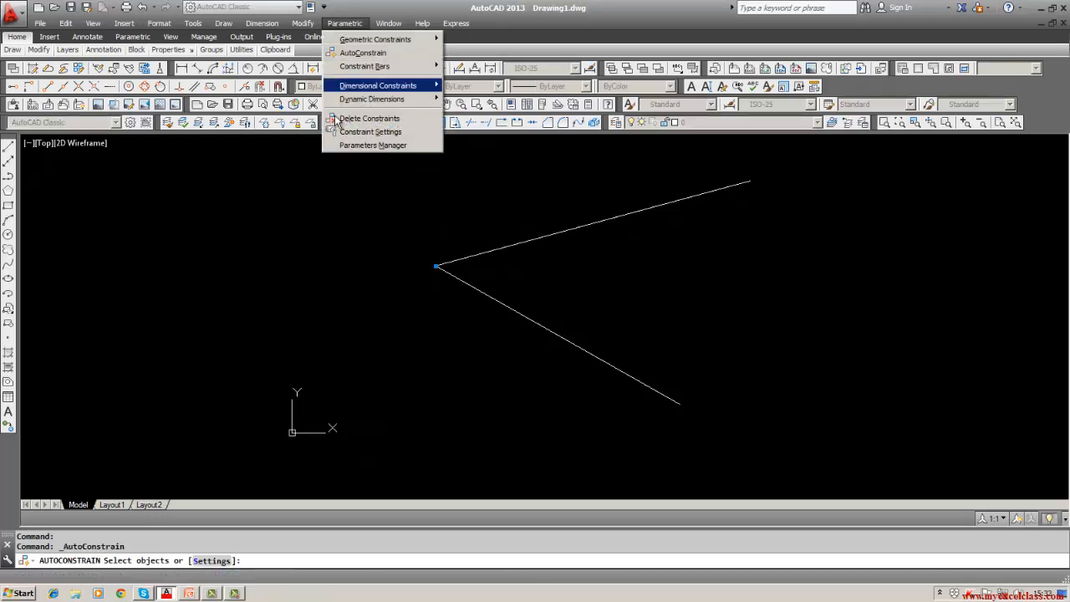
pyautogui.click(300, 324)
pyautogui.click(422, 341)
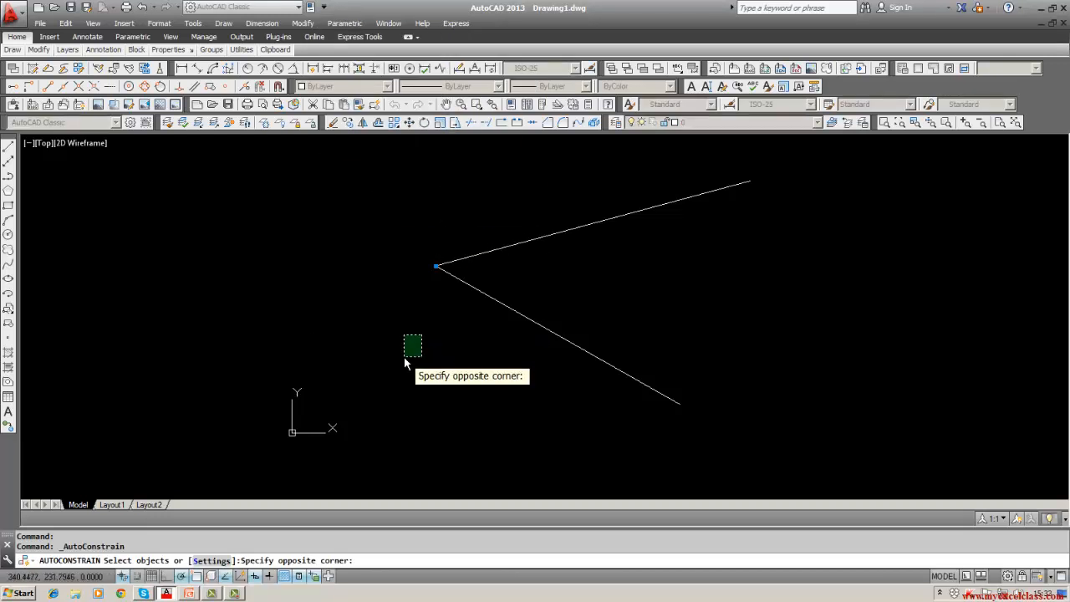
pyautogui.click(406, 355)
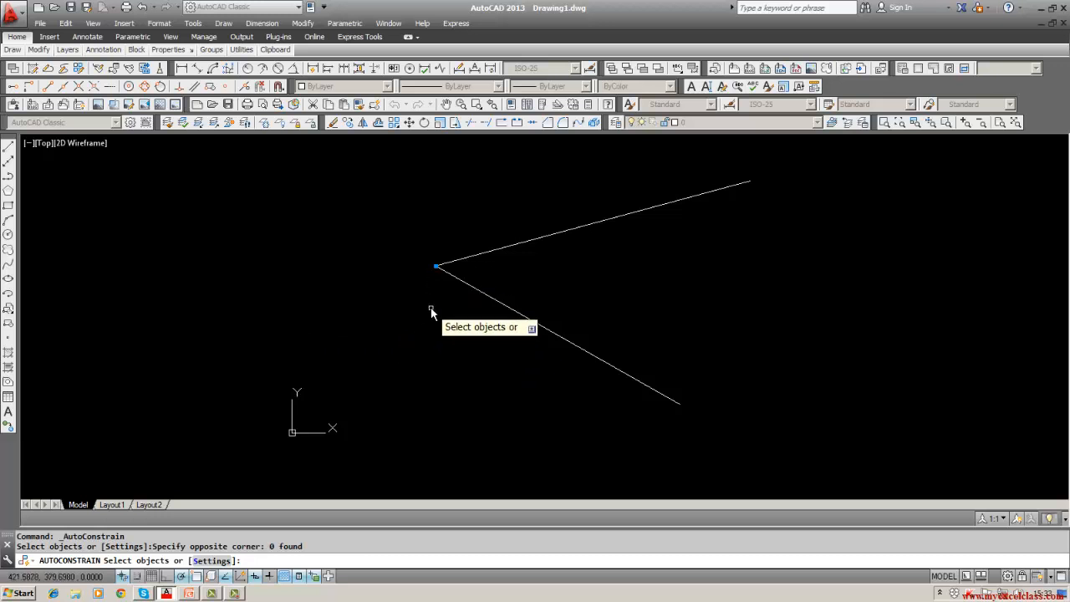
pyautogui.press('Escape')
# Add an angular dimensional constraint between the lower and upper lines, placed inside their angle, accepting 45 degrees.
pyautogui.click(357, 23)
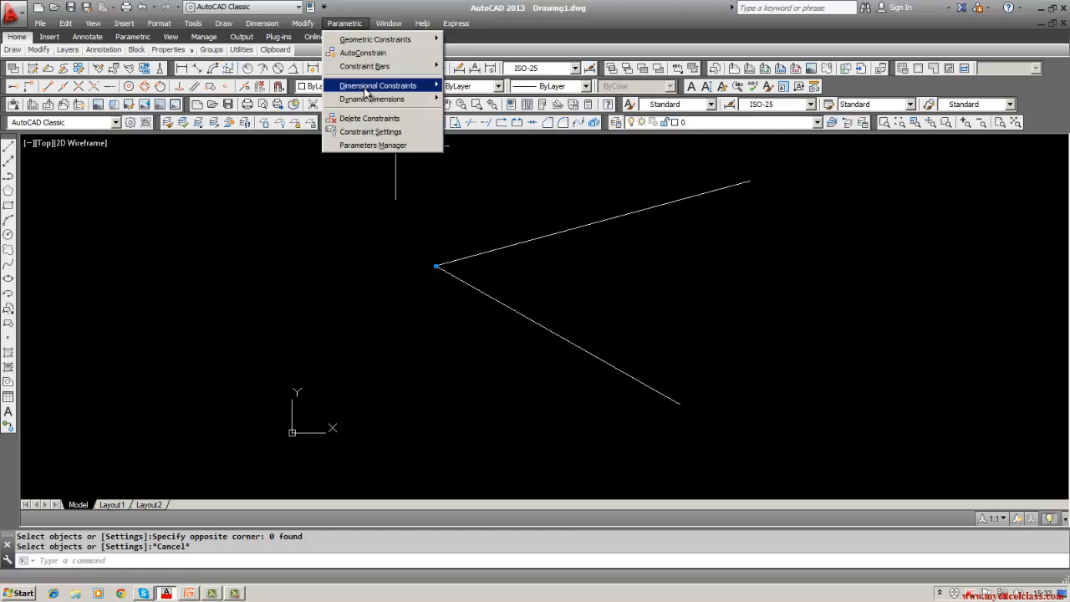
pyautogui.moveTo(368, 92)
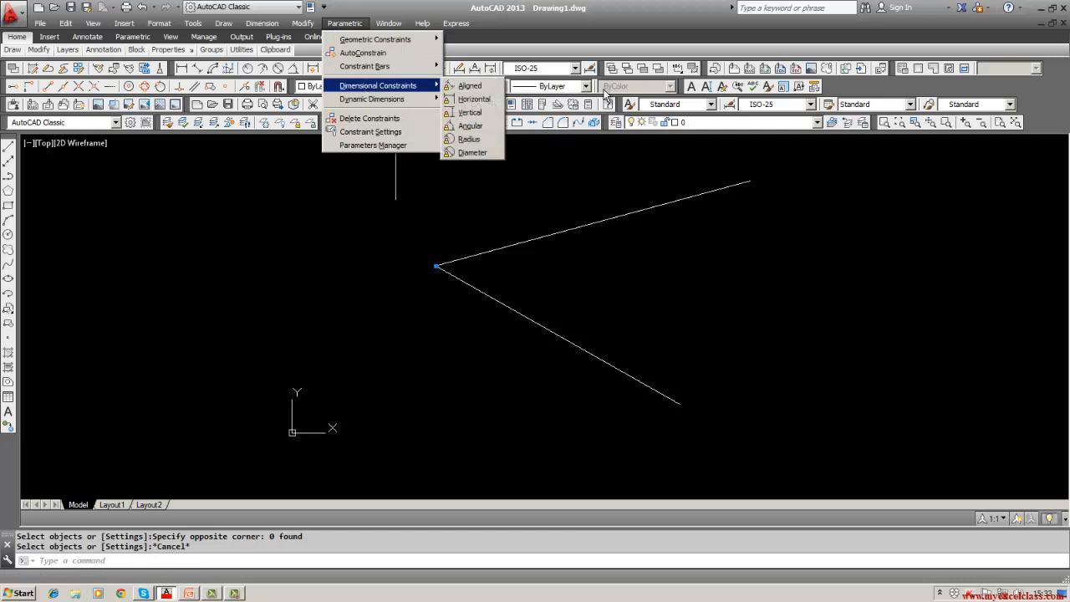
pyautogui.click(462, 127)
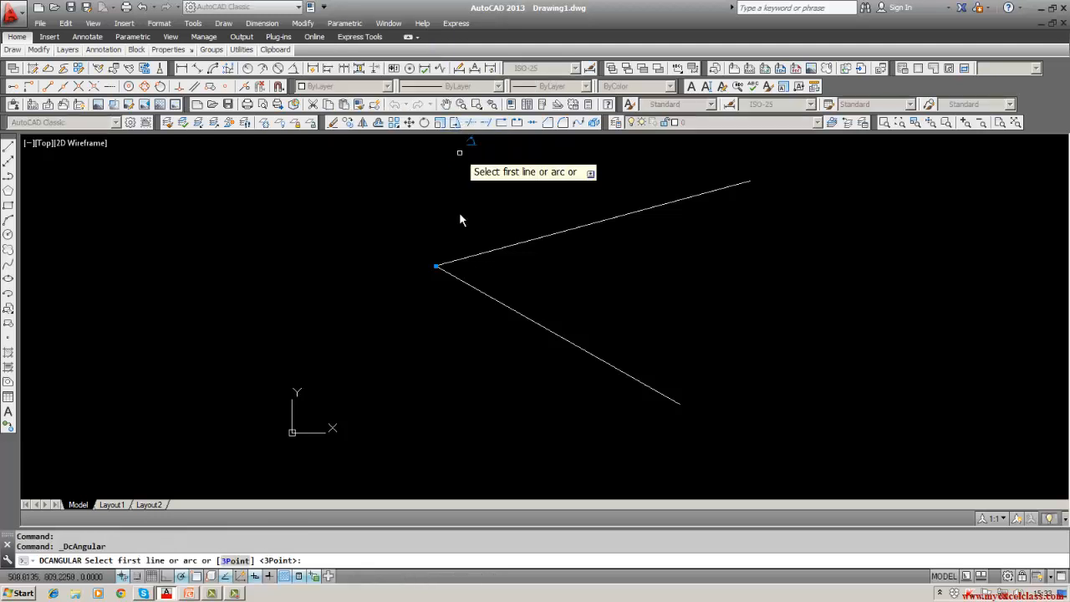
pyautogui.click(461, 283)
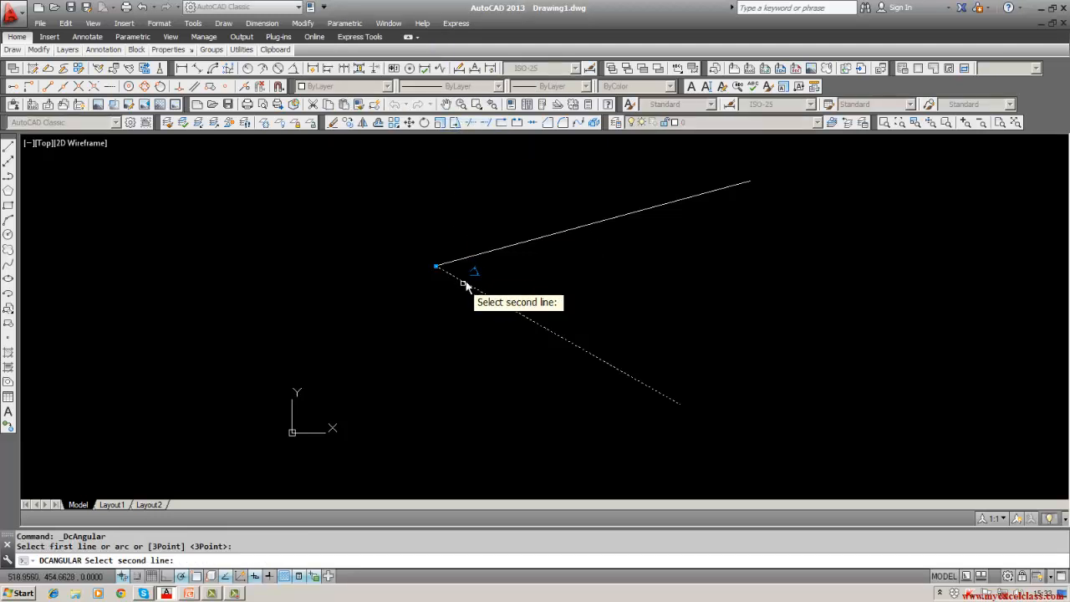
pyautogui.click(474, 258)
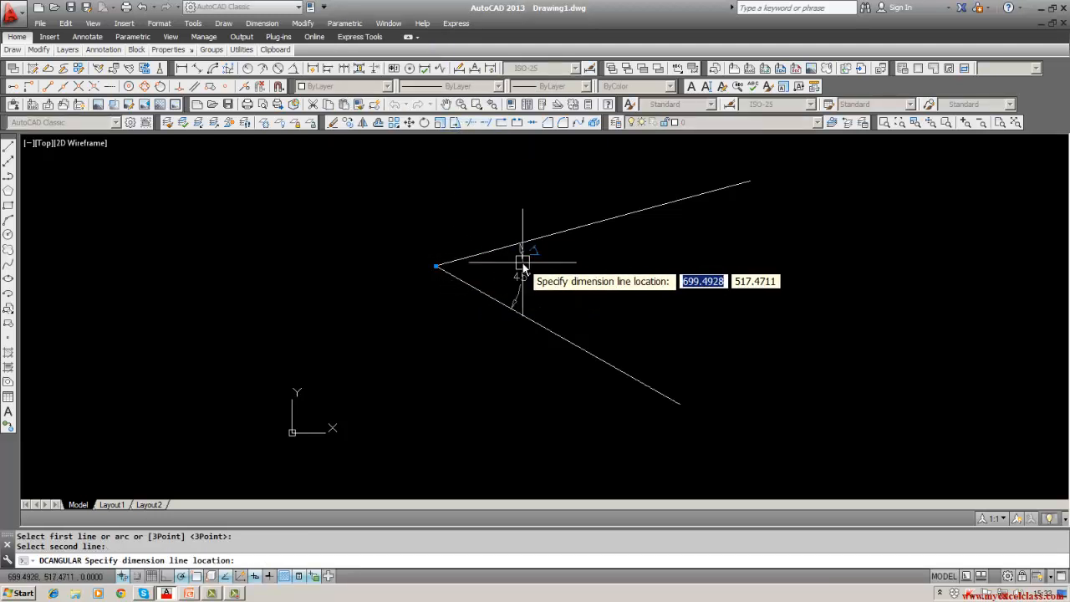
pyautogui.click(522, 265)
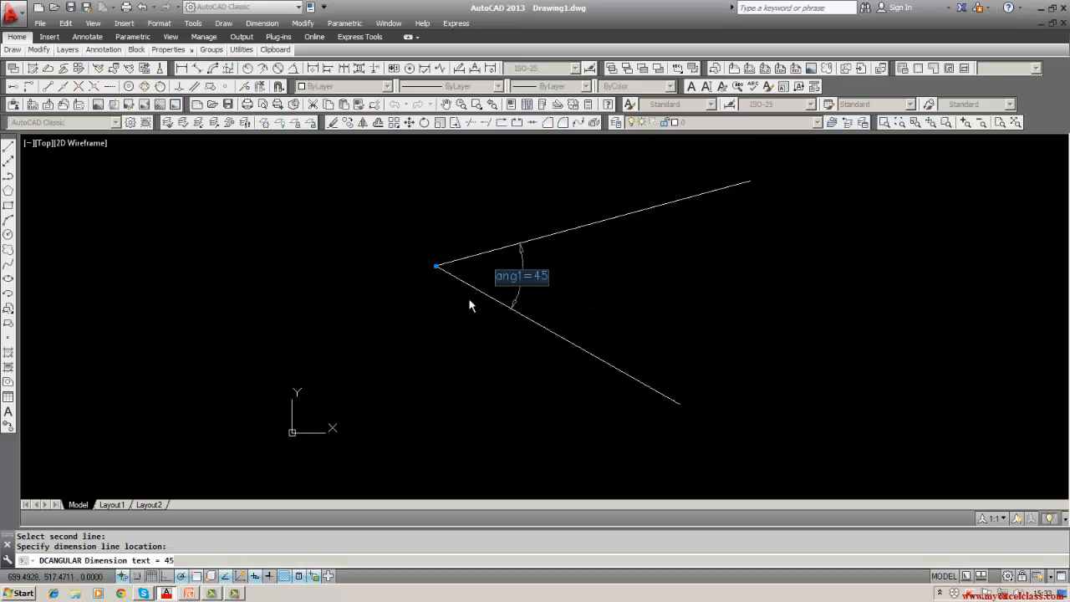
pyautogui.press('Return')
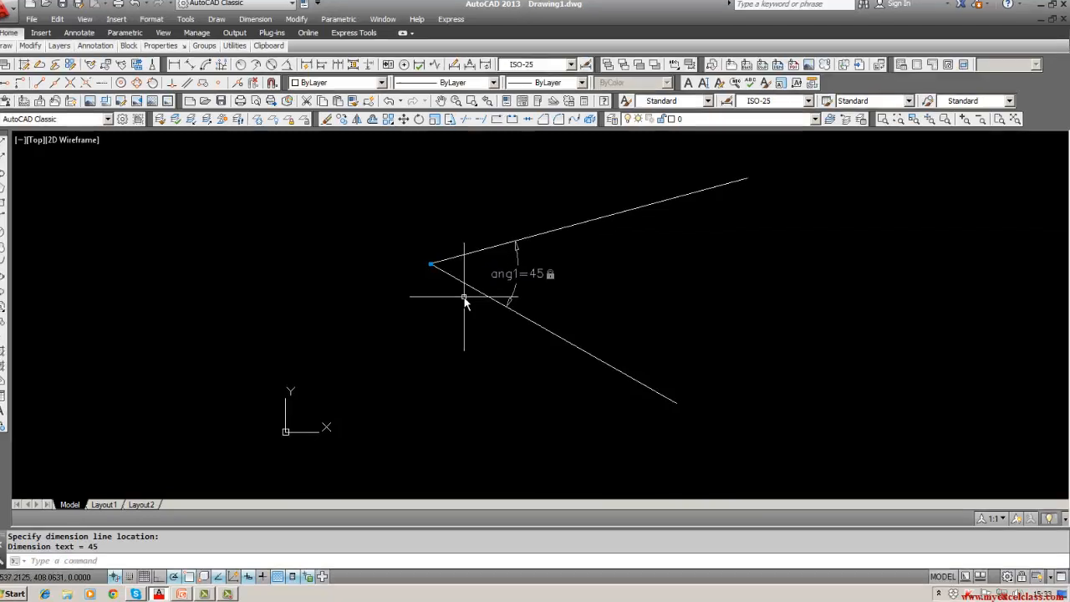
# Set the angular constraint between the two lines to 55 degrees.
pyautogui.doubleClick(373, 221)
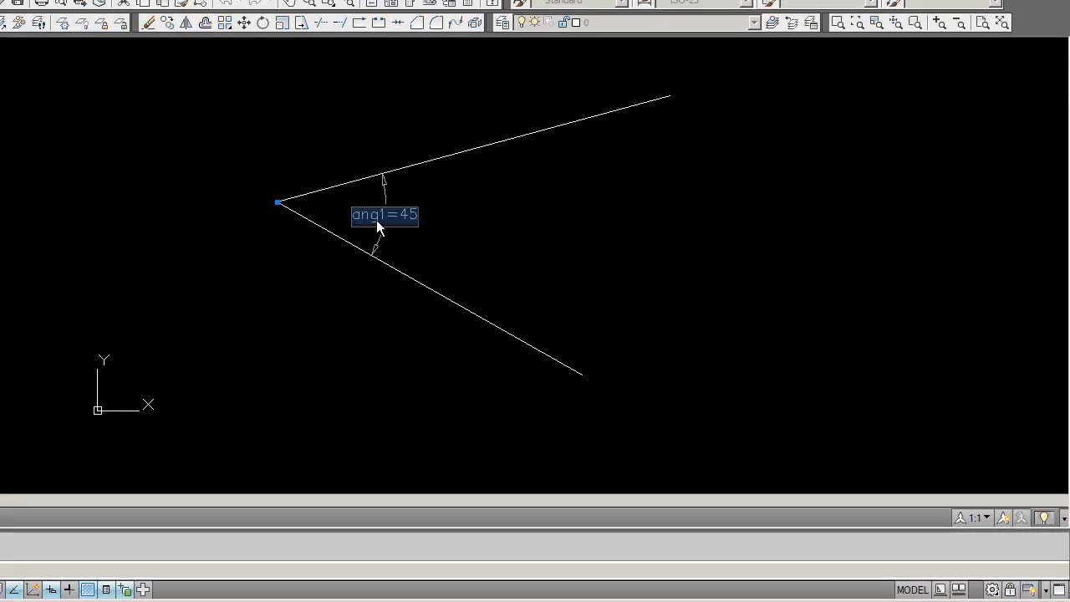
pyautogui.press('End')
pyautogui.press('BackSpace')
pyautogui.write('55')
pyautogui.press('Return')
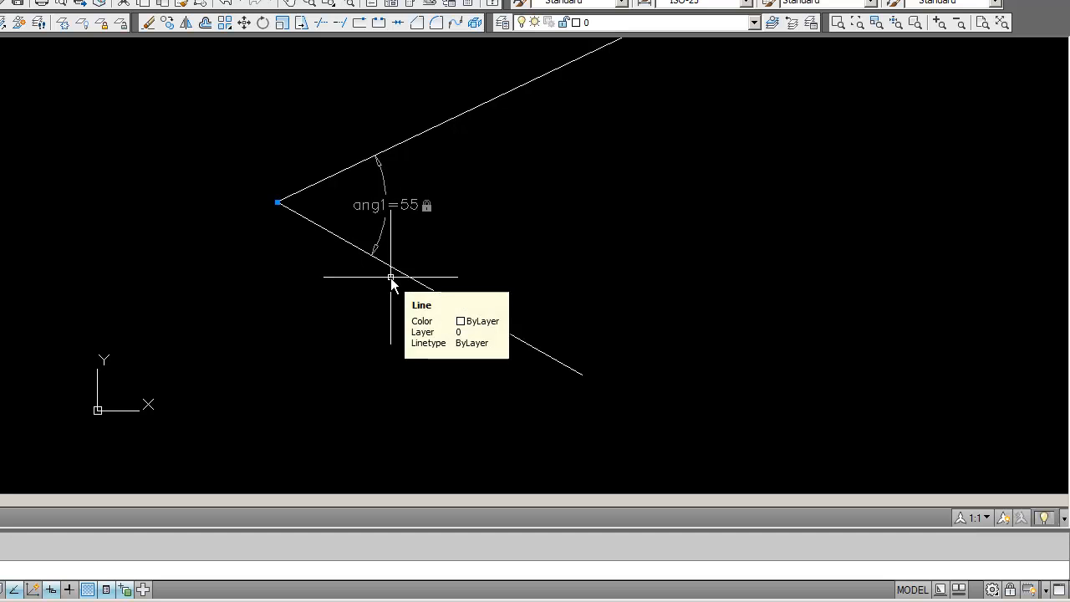
# Change the angular constraint to a negative angle, -55 degrees.
pyautogui.click(406, 207)
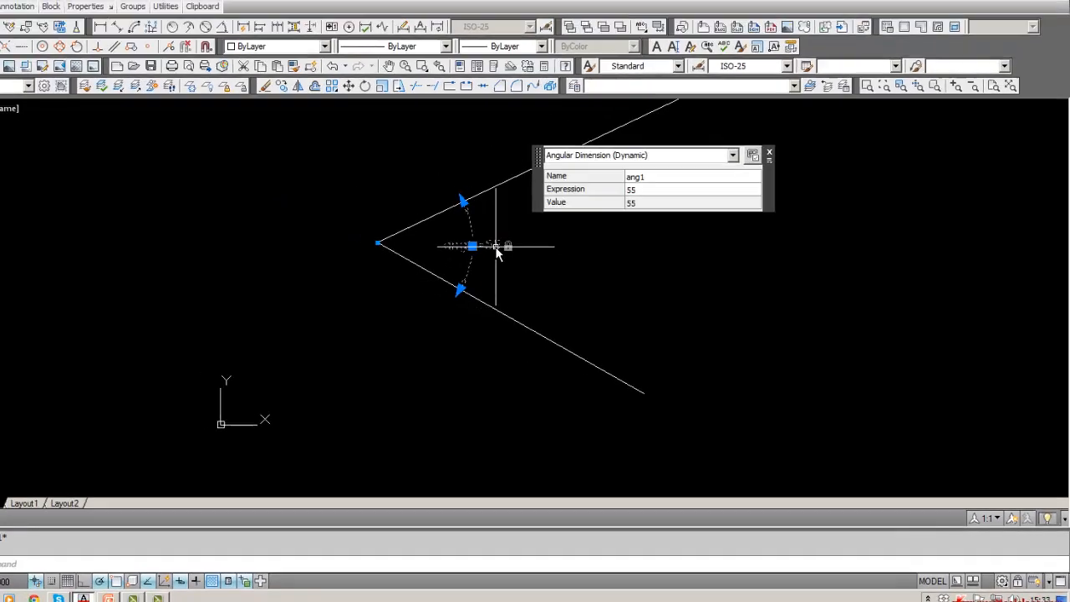
pyautogui.doubleClick(496, 250)
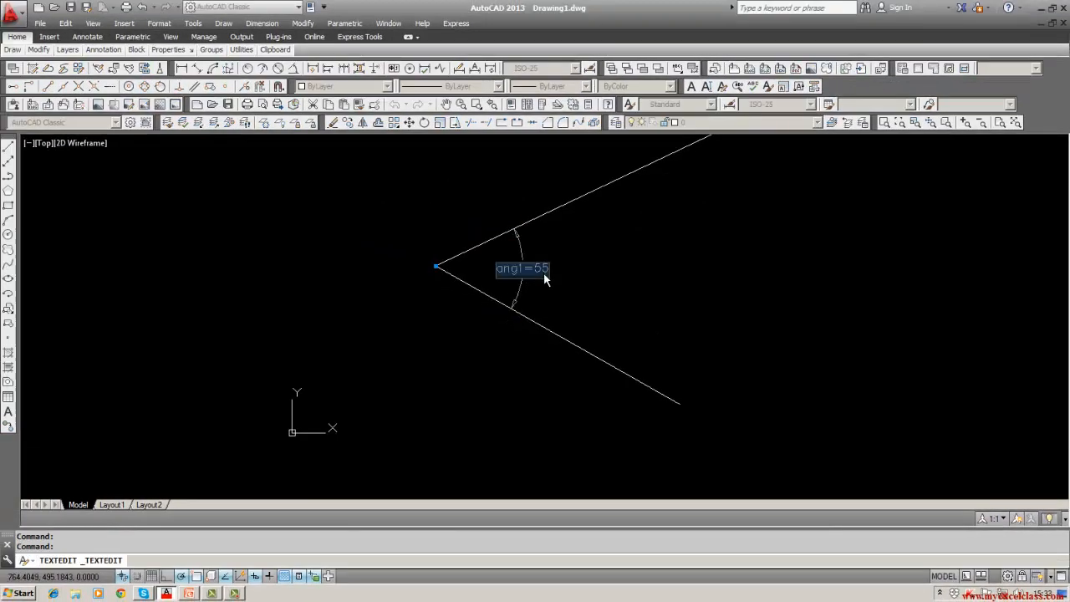
pyautogui.press('Right')
pyautogui.write('-')
pyautogui.press('Return')
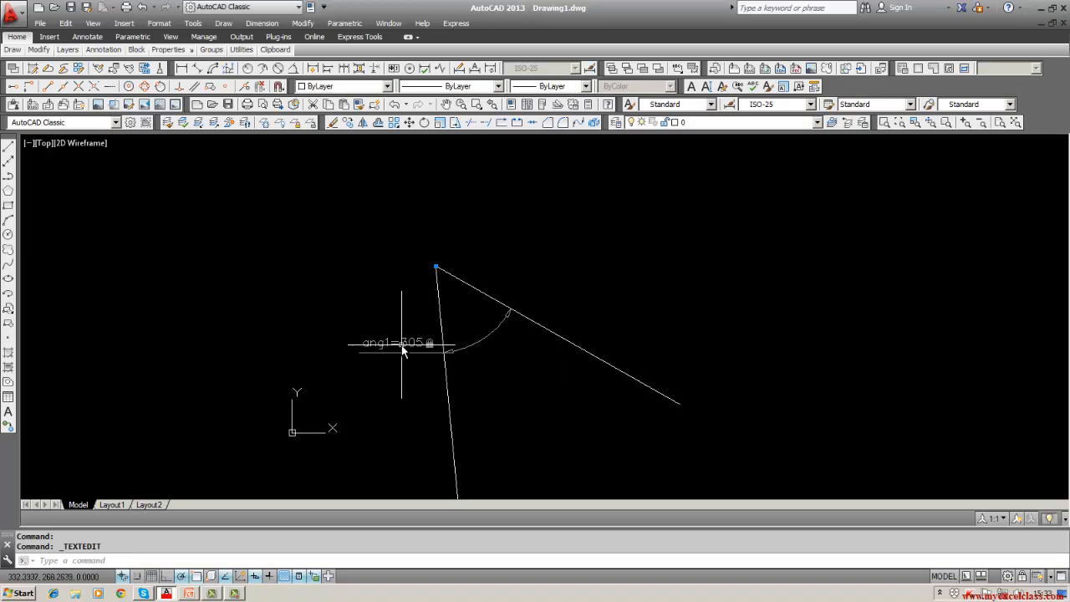
# Return the angular constraint to a positive value of 55 degrees.
pyautogui.doubleClick(408, 343)
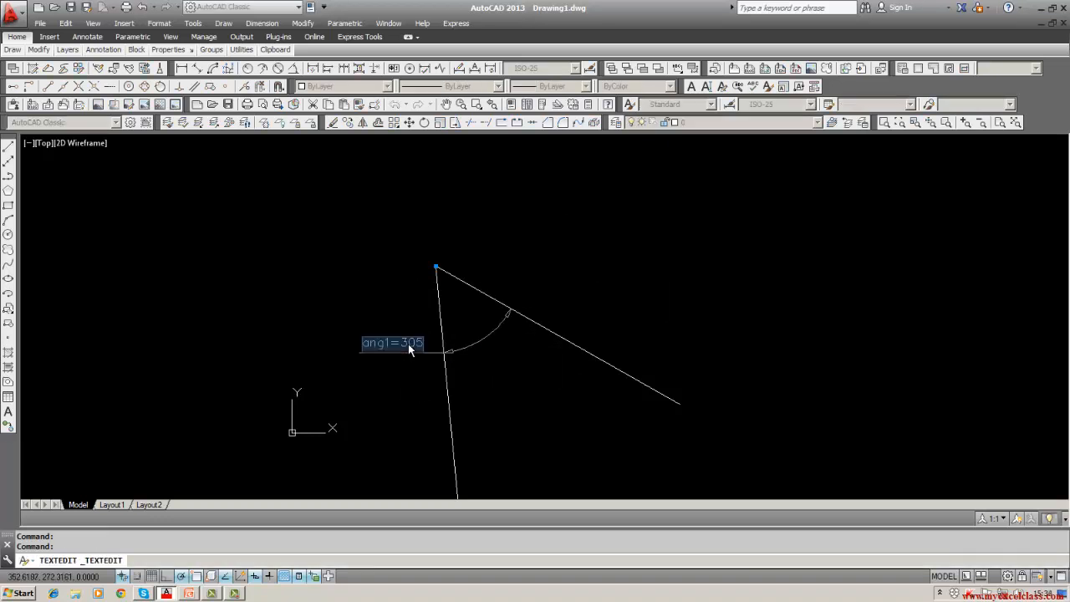
pyautogui.press('Right')
pyautogui.press('BackSpace')
pyautogui.press('BackSpace')
pyautogui.write('55')
pyautogui.press('Return')
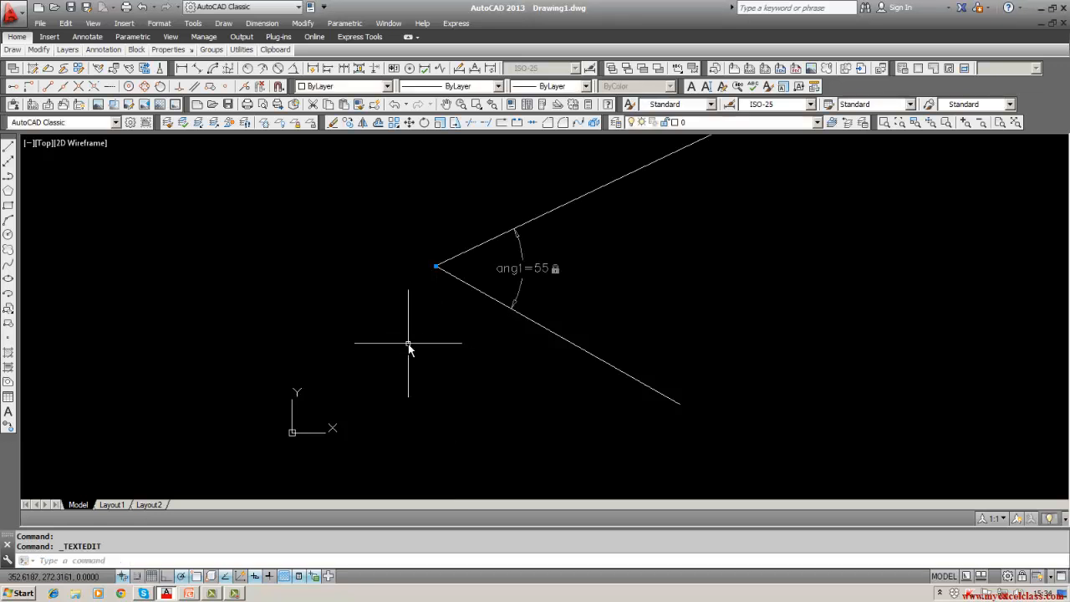
# Apply a Fix geometric constraint to the outer endpoint of the upper line.
pyautogui.moveTo(408, 343); pyautogui.dragTo(326, 407, button='middle')
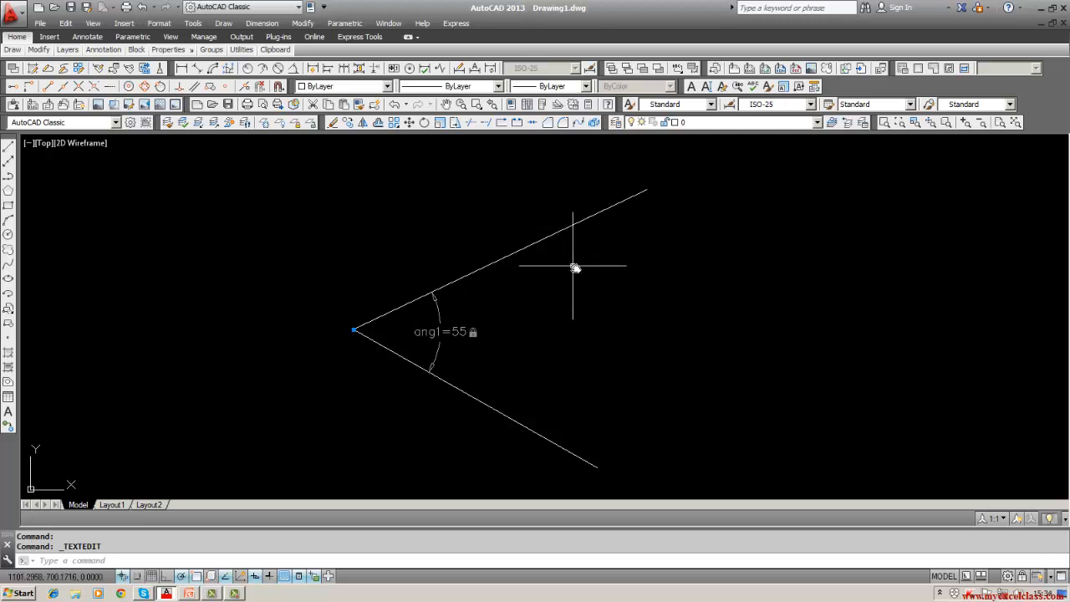
pyautogui.click(332, 27)
pyautogui.moveTo(339, 41)
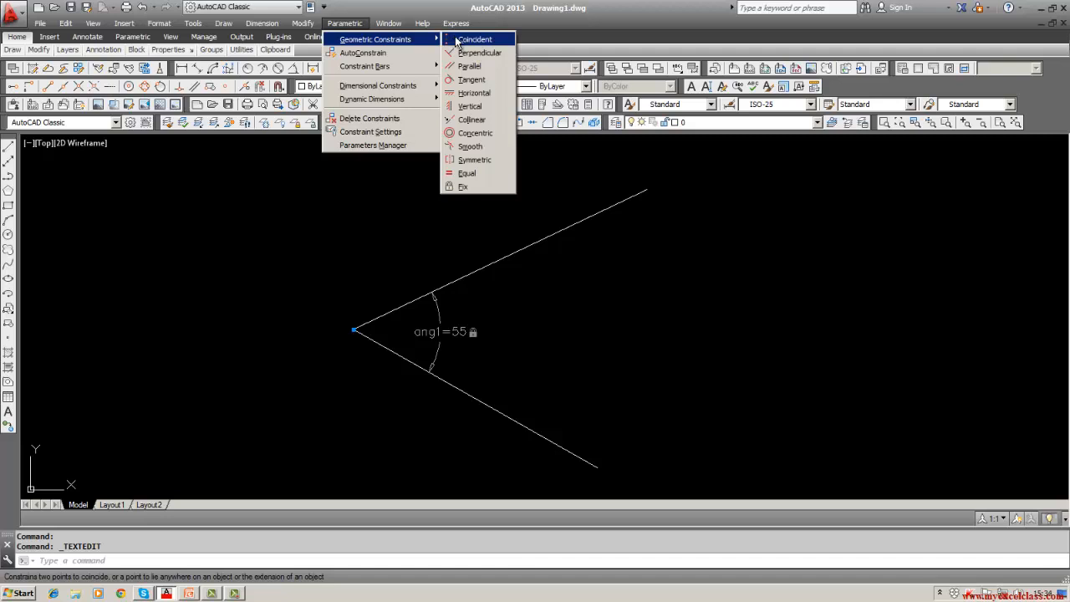
pyautogui.click(462, 186)
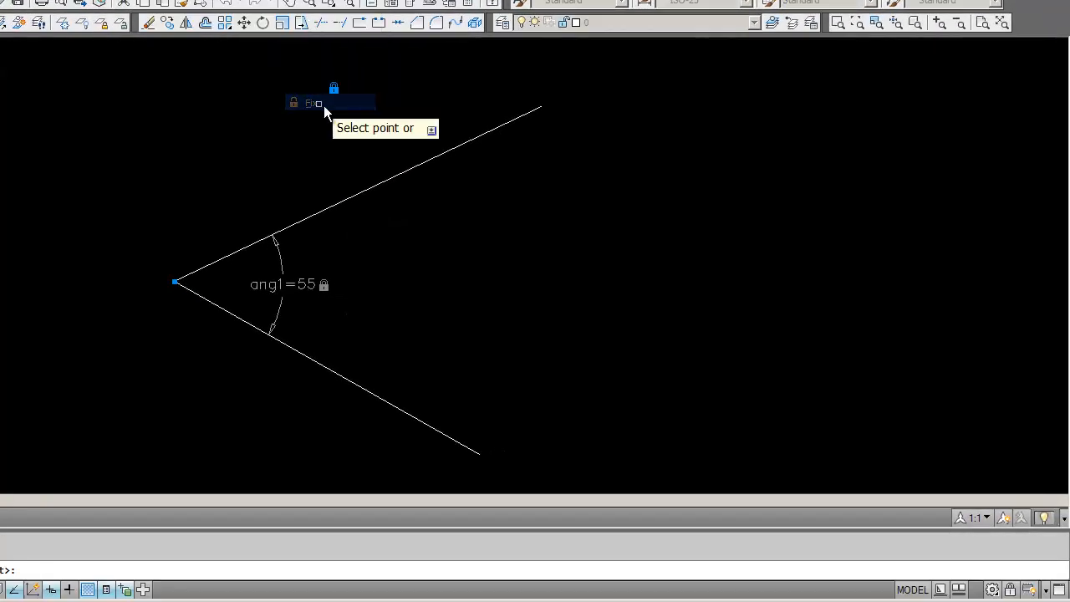
pyautogui.click(539, 114)
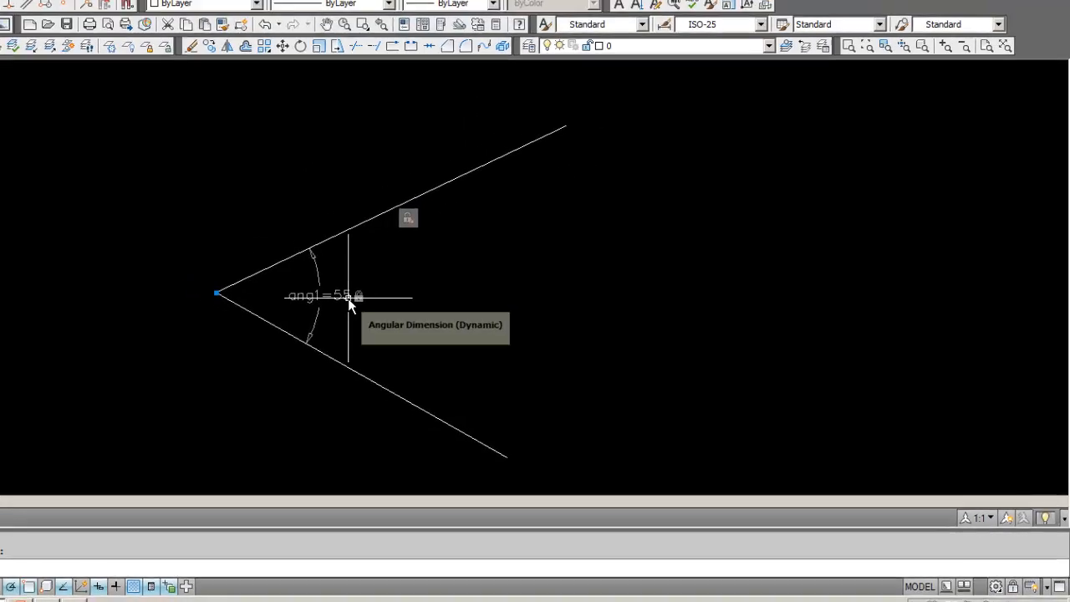
# Set the angular constraint between the lines to 76 degrees.
pyautogui.click(348, 299)
pyautogui.doubleClick(349, 299)
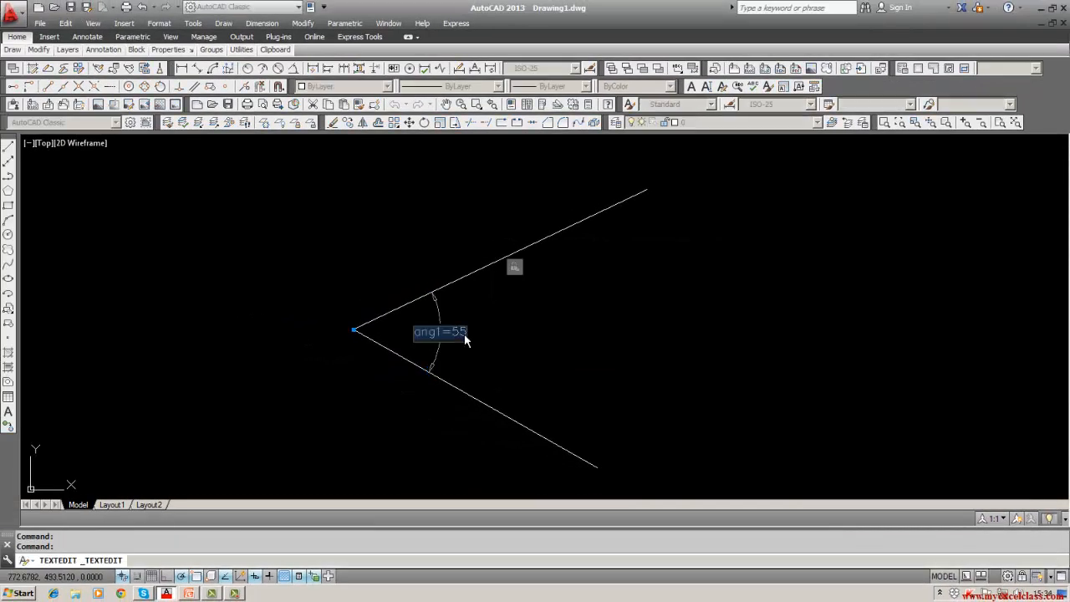
pyautogui.click(464, 333)
pyautogui.press('BackSpace')
pyautogui.press('BackSpace')
pyautogui.write('76')
pyautogui.press('Return')
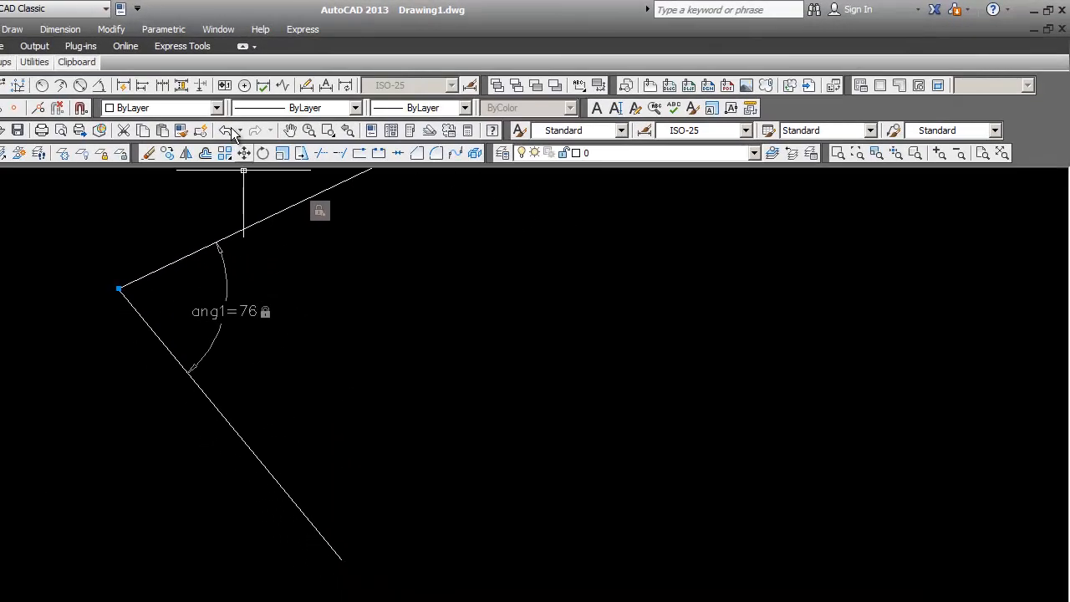
# Apply a Fix geometric constraint to the outer endpoint of the lower line.
pyautogui.click(168, 29)
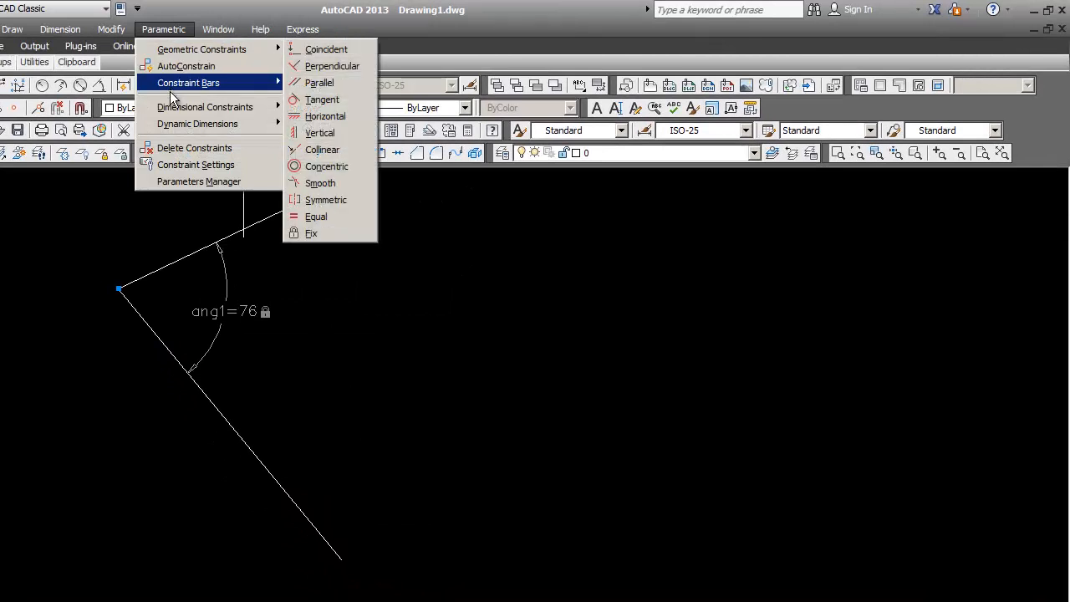
pyautogui.moveTo(201, 107)
pyautogui.moveTo(241, 46)
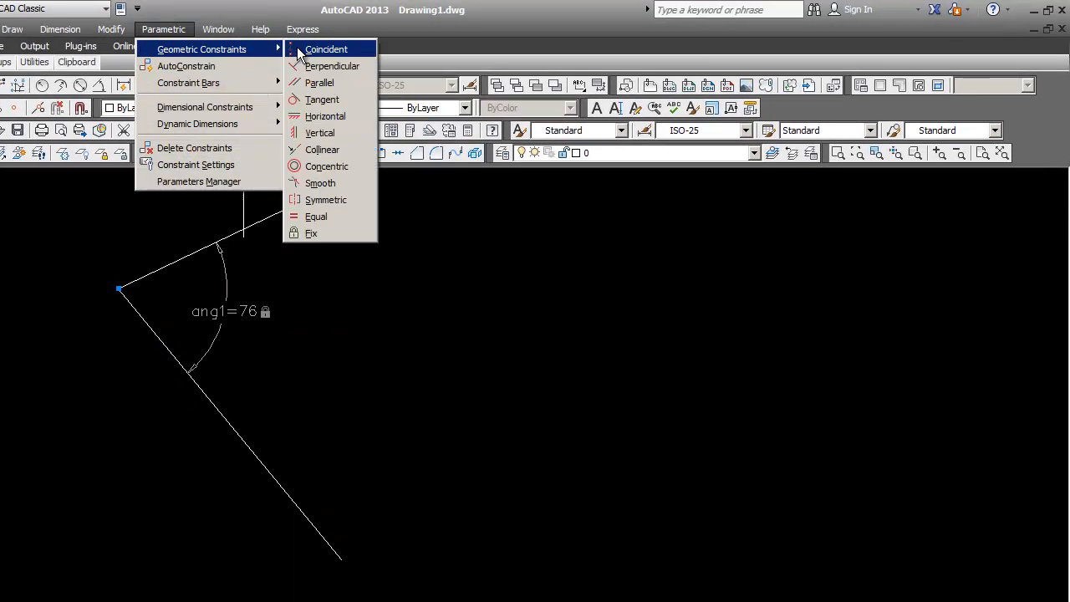
pyautogui.click(308, 233)
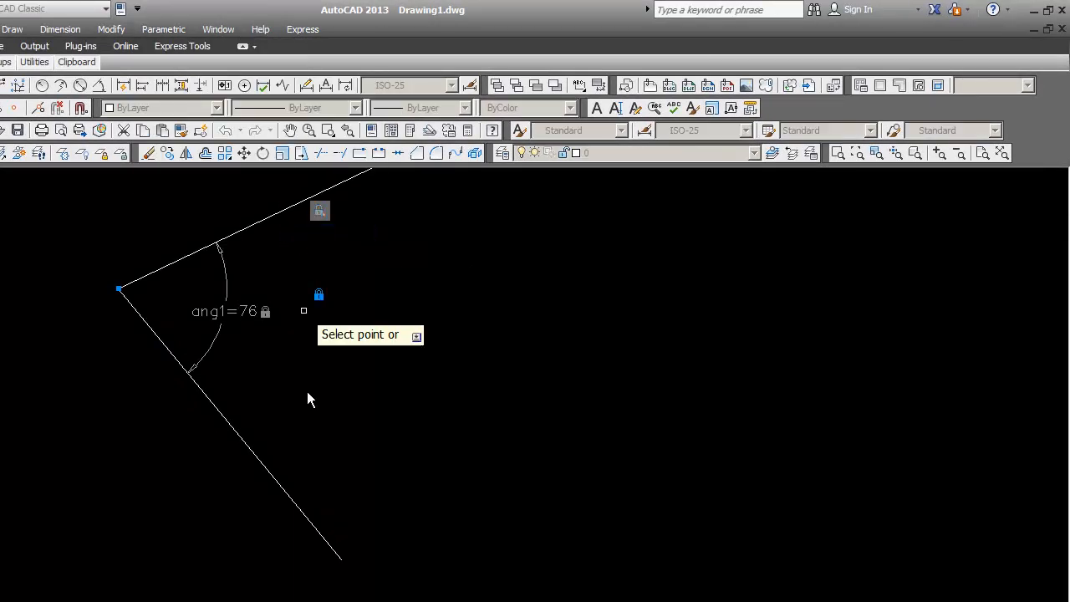
pyautogui.click(336, 558)
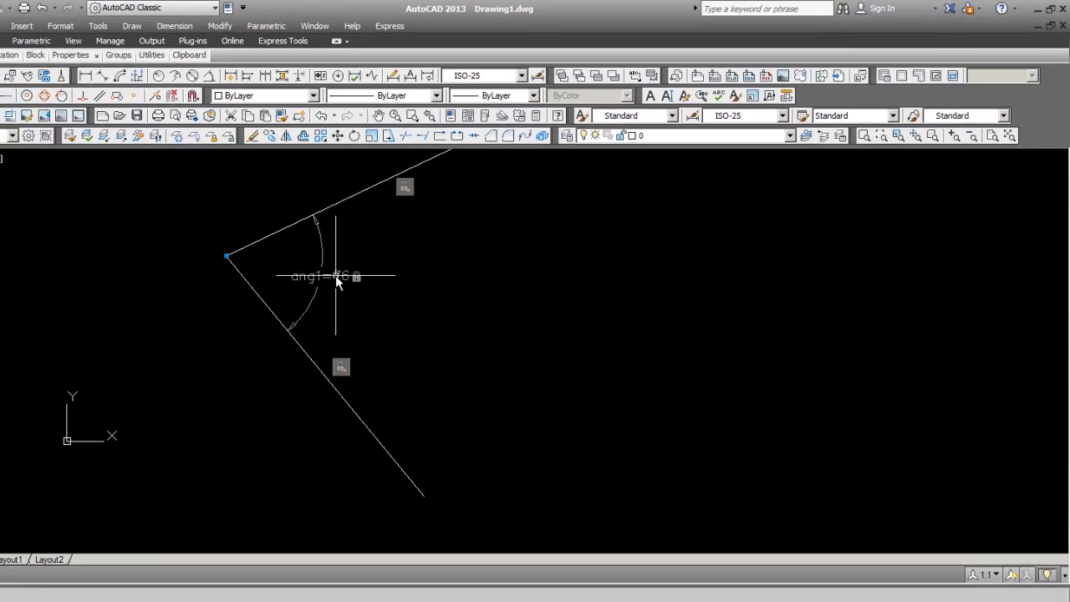
# Set the angular constraint between the two fixed lines to 80 degrees.
pyautogui.doubleClick(338, 283)
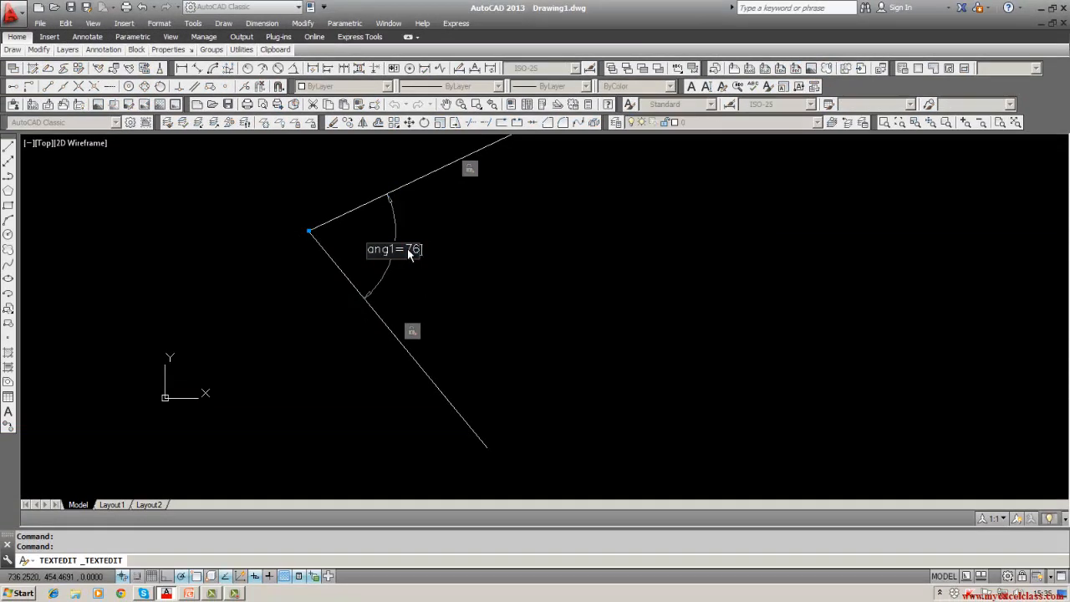
pyautogui.write('7')
pyautogui.write('0')
pyautogui.press('Return')
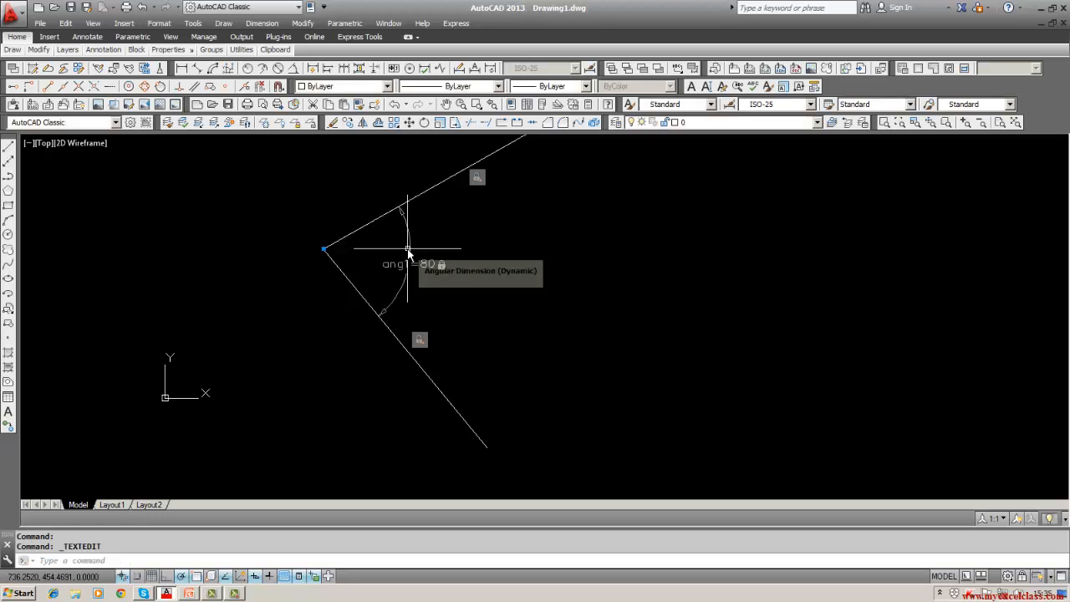
# Set the angular constraint between the two fixed lines to 100 degrees.
pyautogui.moveTo(461, 265); pyautogui.dragTo(460, 318, button='middle')
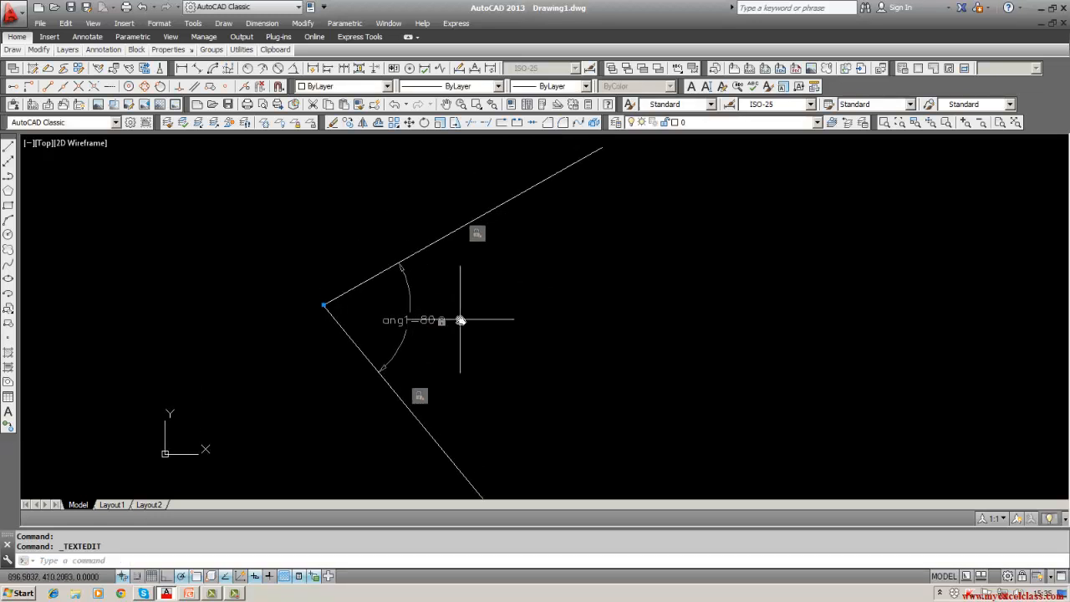
pyautogui.scroll(-2, 461, 319)
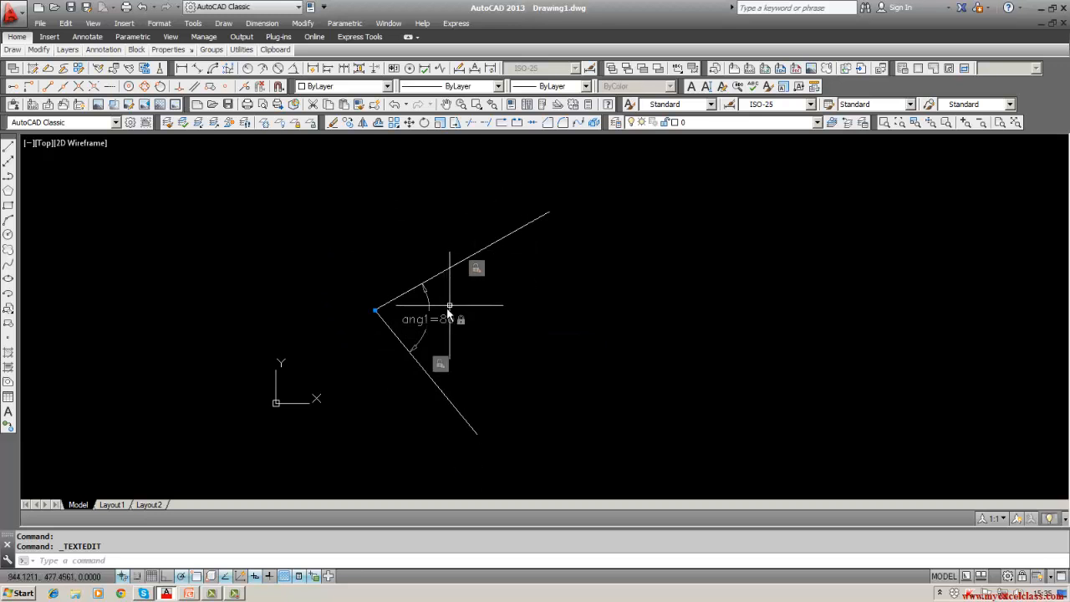
pyautogui.doubleClick(445, 321)
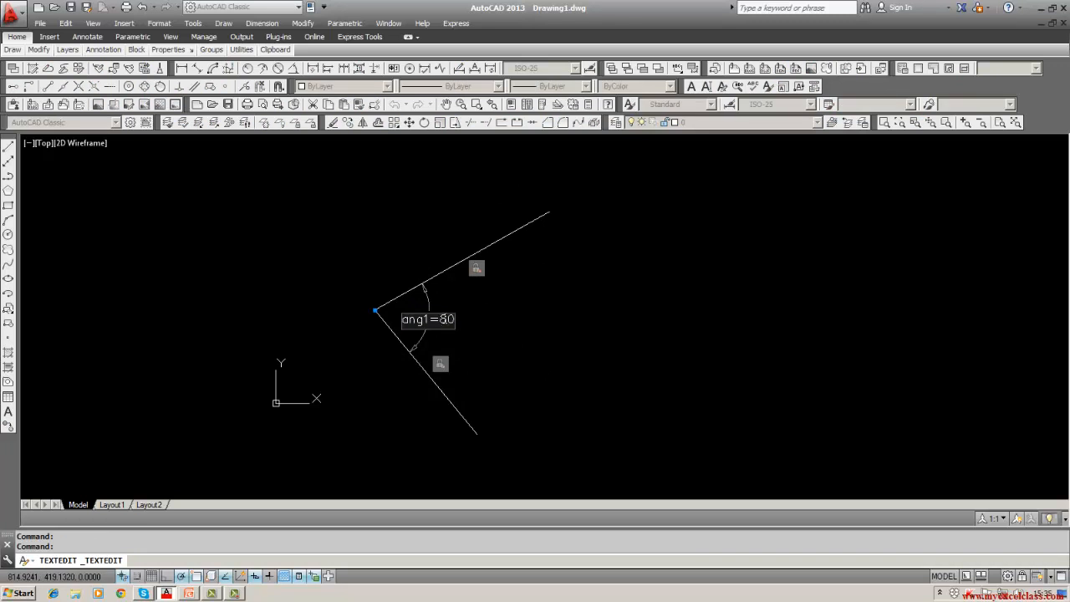
pyautogui.press('BackSpace')
pyautogui.write('100')
pyautogui.press('Return')
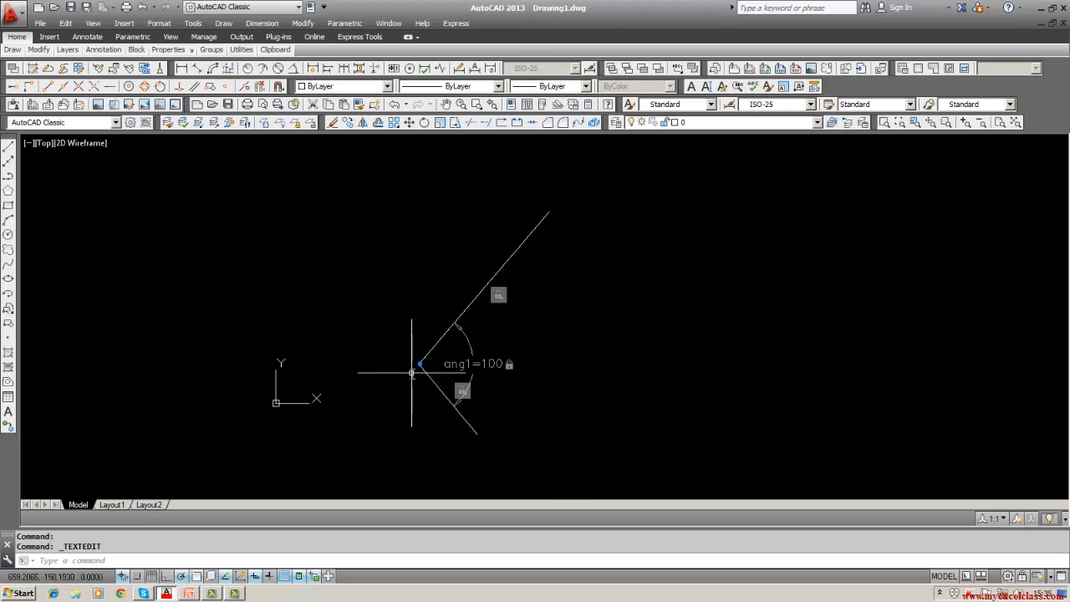
# Reduce the angular constraint between the two lines to 45 degrees.
pyautogui.doubleClick(495, 368)
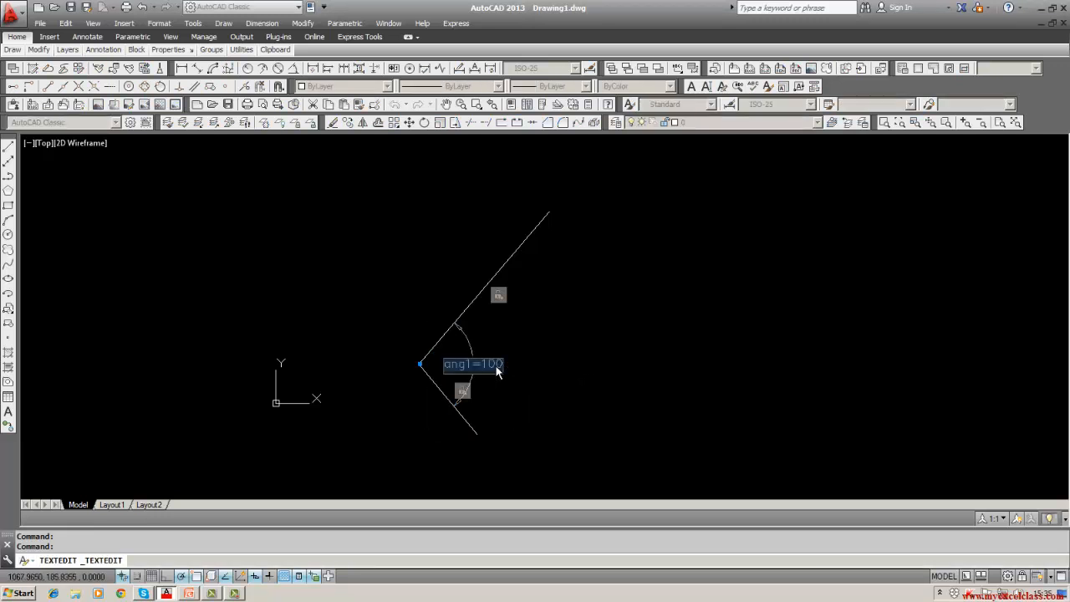
pyautogui.press('Right')
pyautogui.press('BackSpace')
pyautogui.press('BackSpace')
pyautogui.press('BackSpace')
pyautogui.write('45')
pyautogui.press('Return')
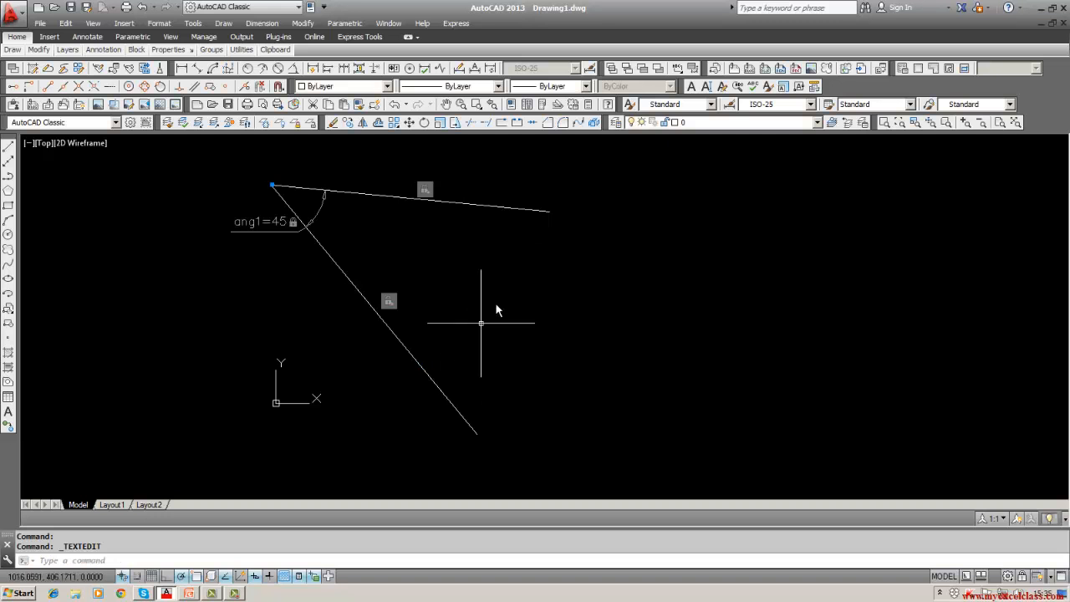
# Change the angular constraint back to 100 degrees.
pyautogui.doubleClick(279, 224)
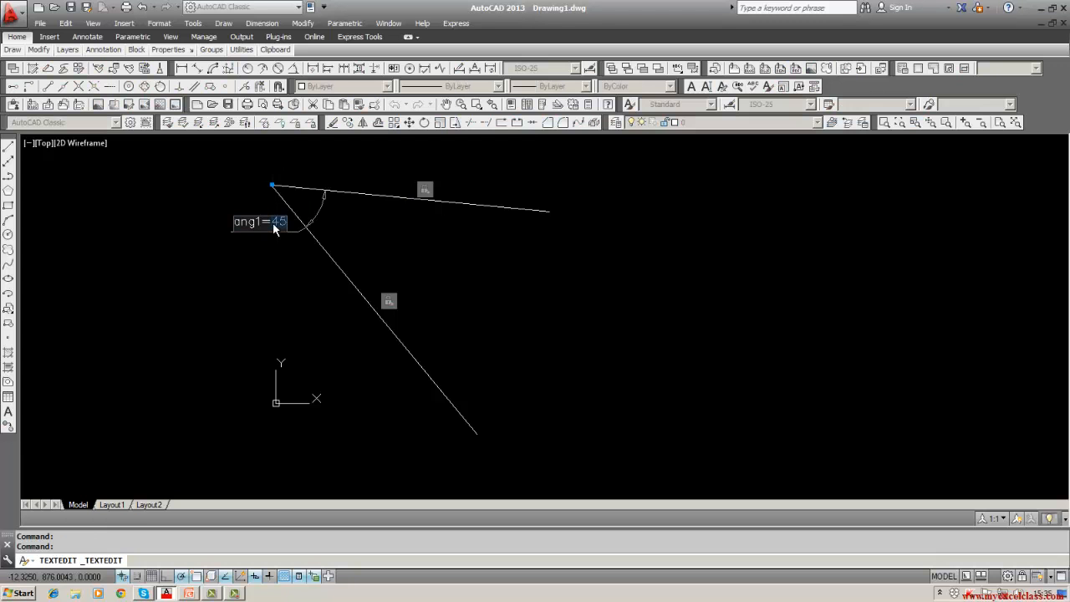
pyautogui.click(273, 224)
pyautogui.press('BackSpace')
pyautogui.press('BackSpace')
pyautogui.write('100')
pyautogui.press('Return')
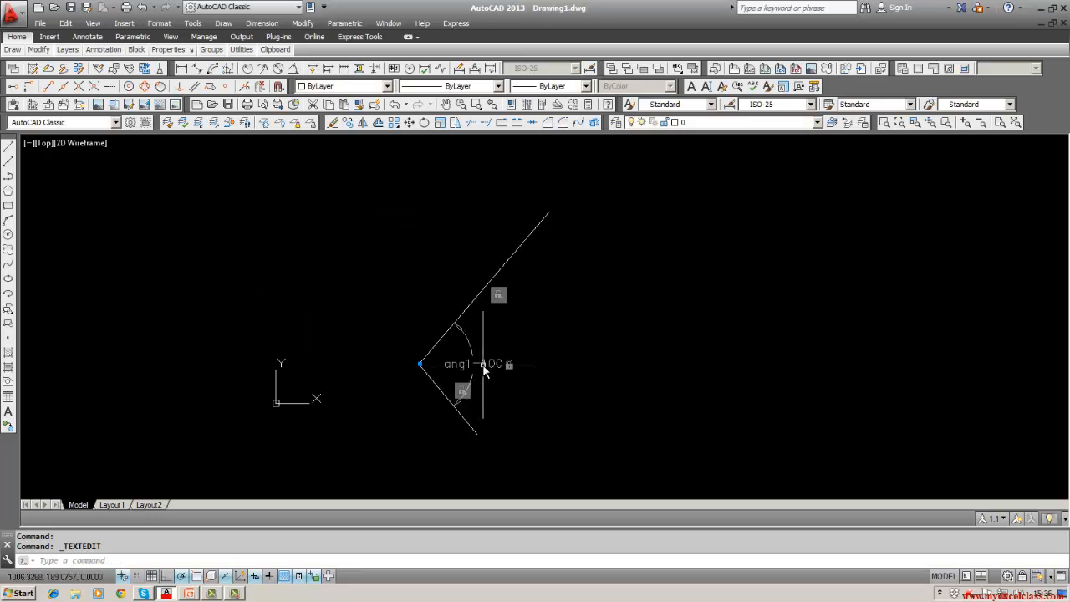
# Set the angular constraint between the two lines to 65 degrees.
pyautogui.doubleClick(482, 363)
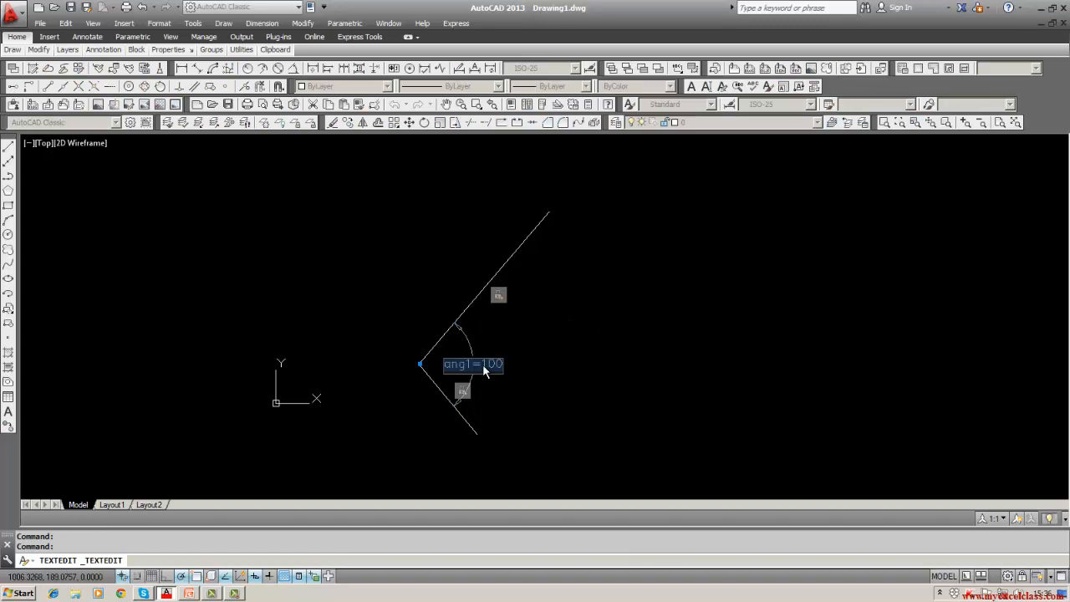
pyautogui.press('BackSpace')
pyautogui.press('BackSpace')
pyautogui.write('65')
pyautogui.press('Return')
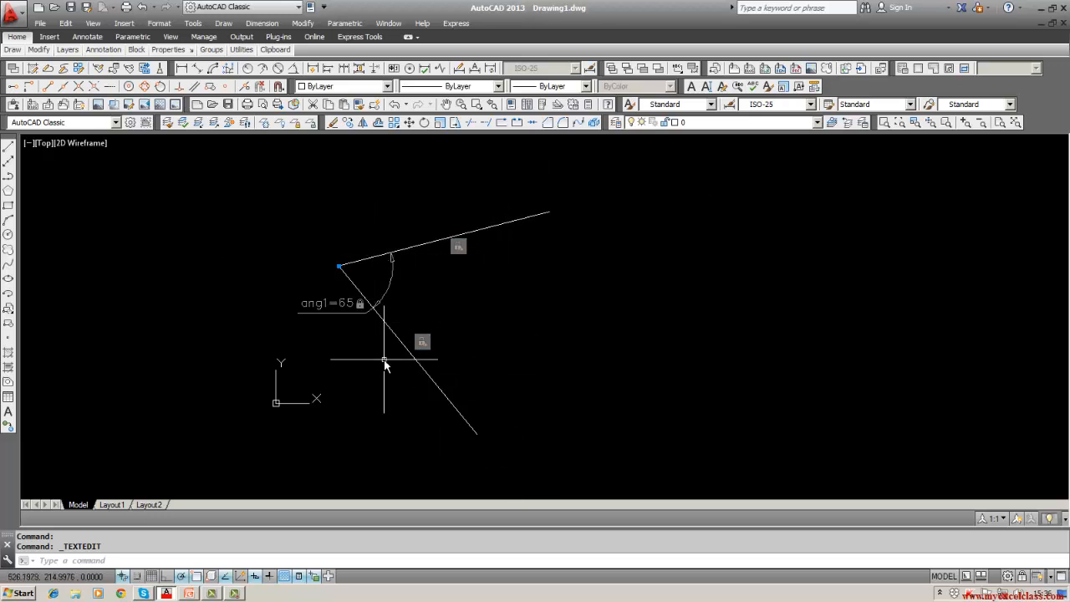
# Draw a line from the upper line's outer endpoint to the lower line's outer endpoint, closing the triangle.
pyautogui.click(8, 146)
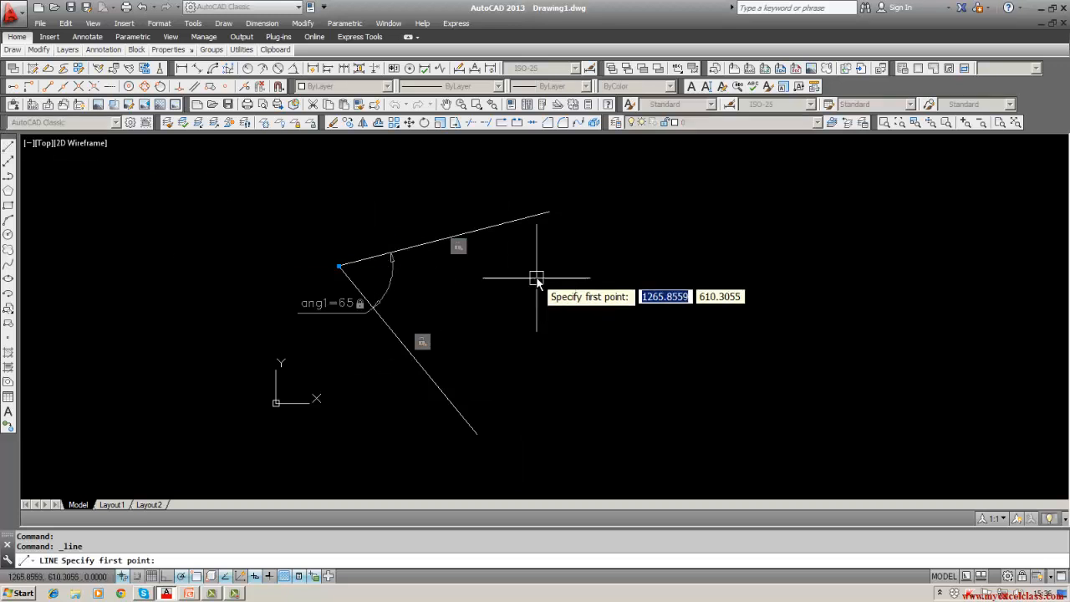
pyautogui.click(548, 213)
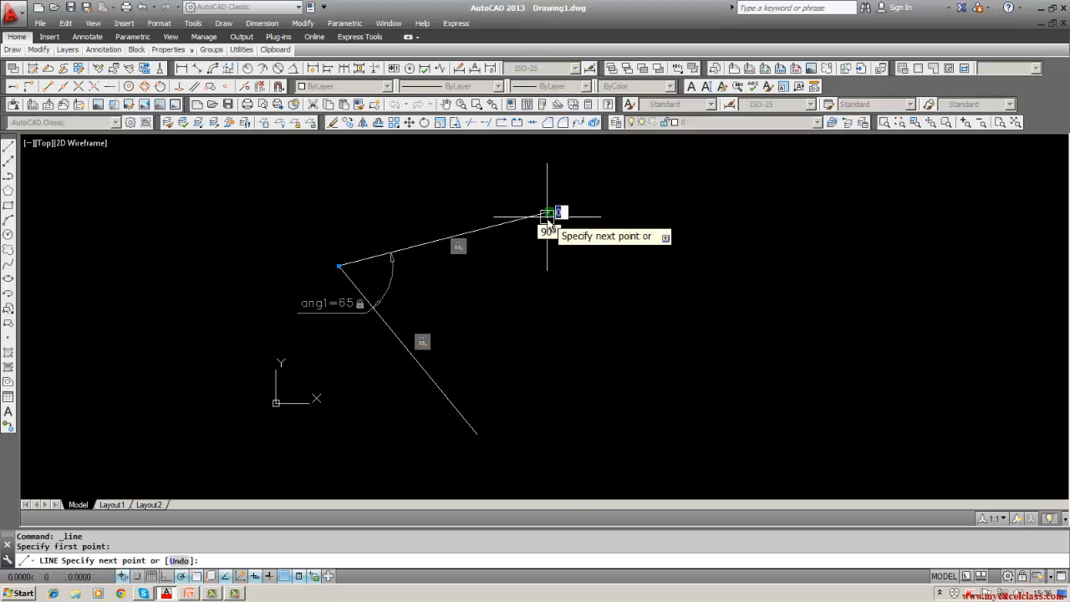
pyautogui.click(476, 434)
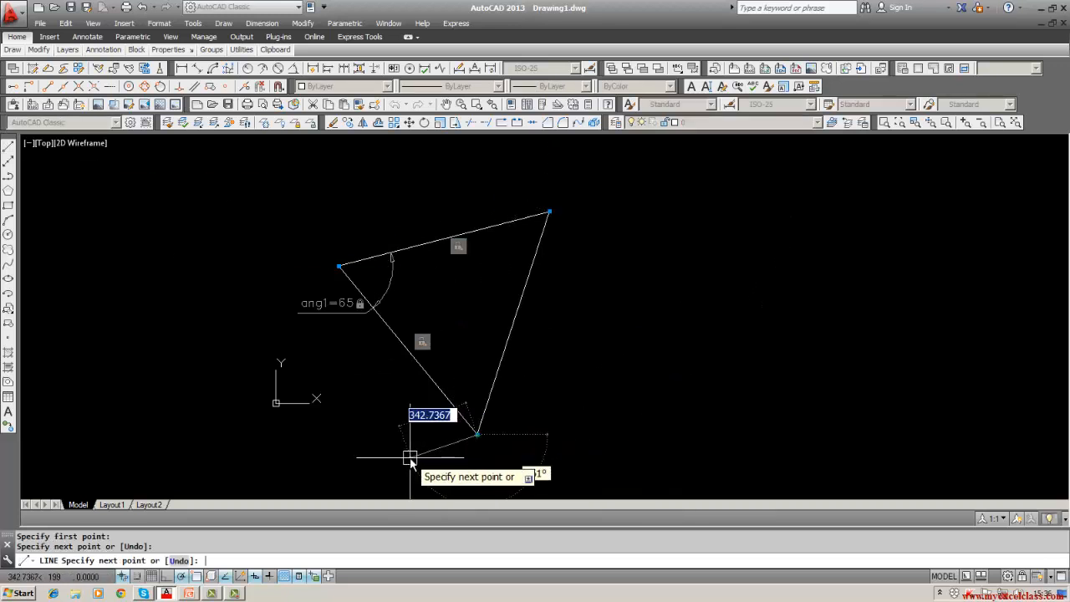
pyautogui.press('Return')
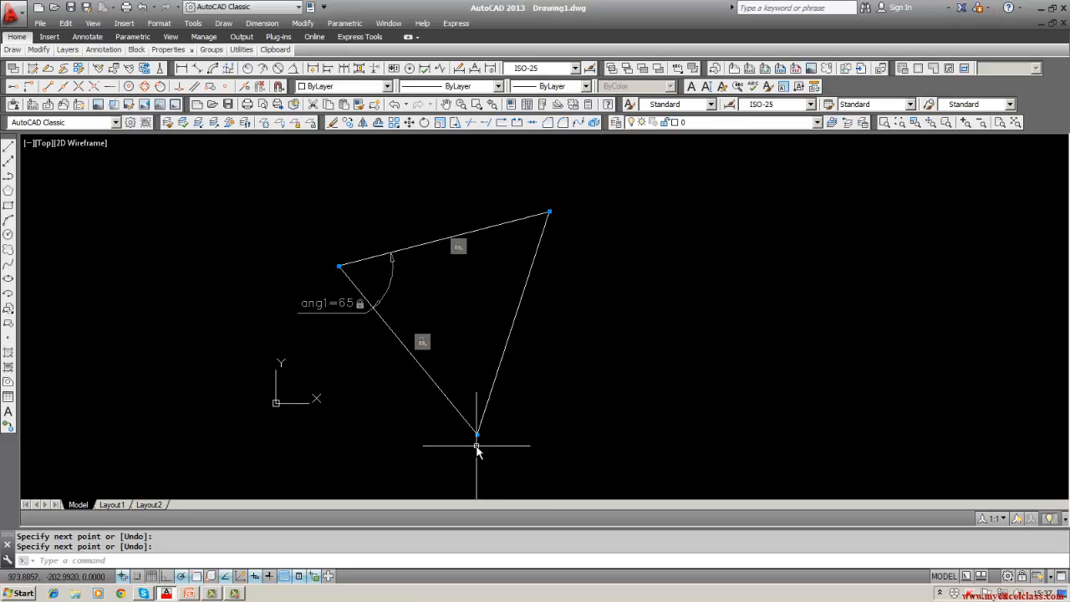
# Erase the line that connects the outer endpoints of the two fixed lines.
pyautogui.moveTo(477, 447); pyautogui.dragTo(436, 438, button='middle')
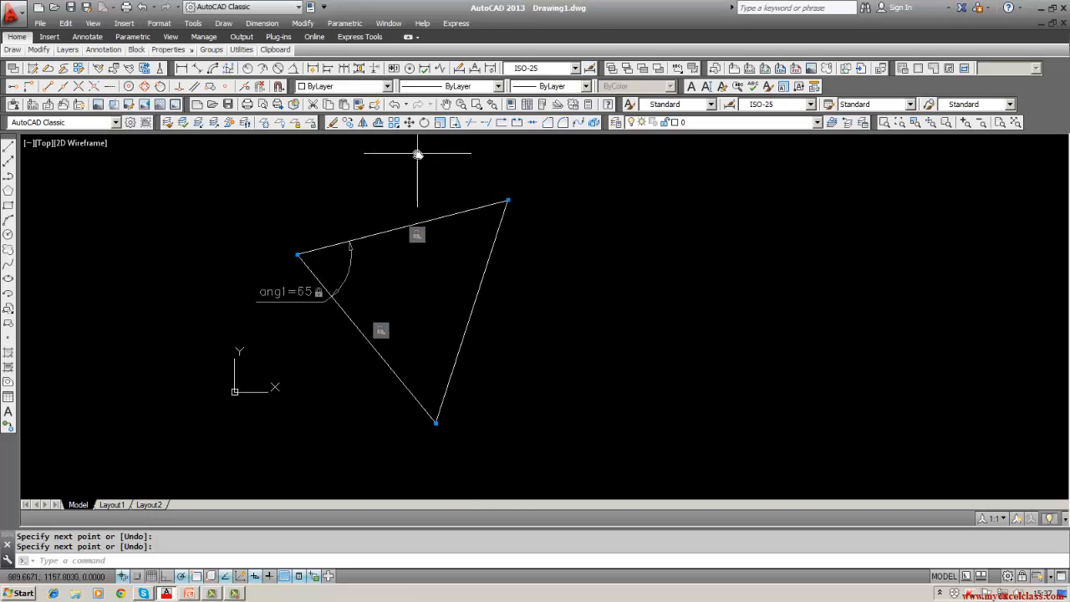
pyautogui.click(332, 122)
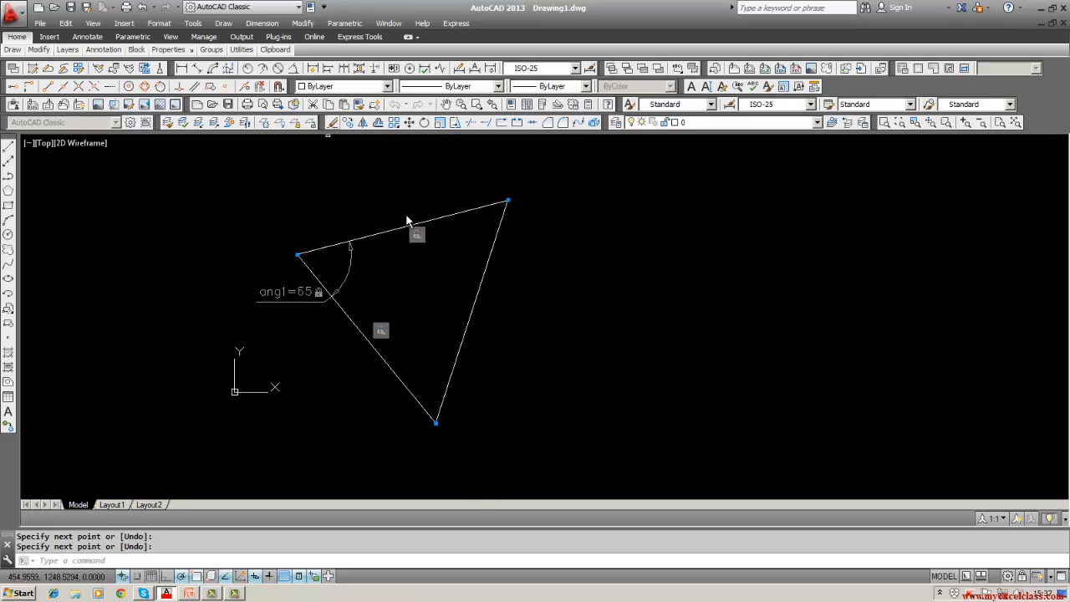
pyautogui.click(477, 299)
pyautogui.press('Return')
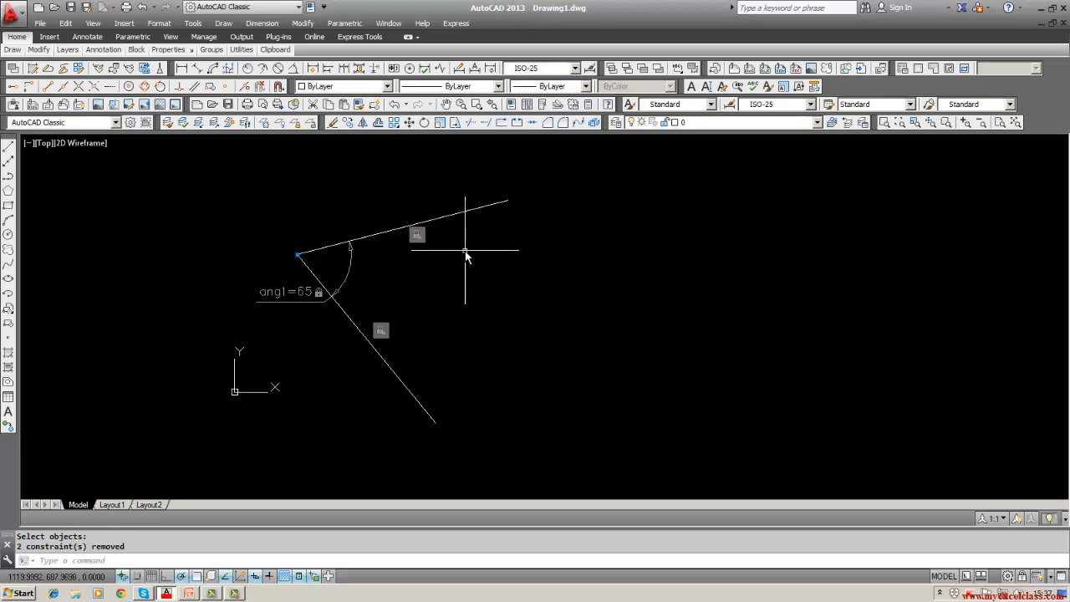
# Draw a circle with a radius of about 73 centred on the upper line's outer endpoint and delete its coincident constraint.
pyautogui.write('circle')
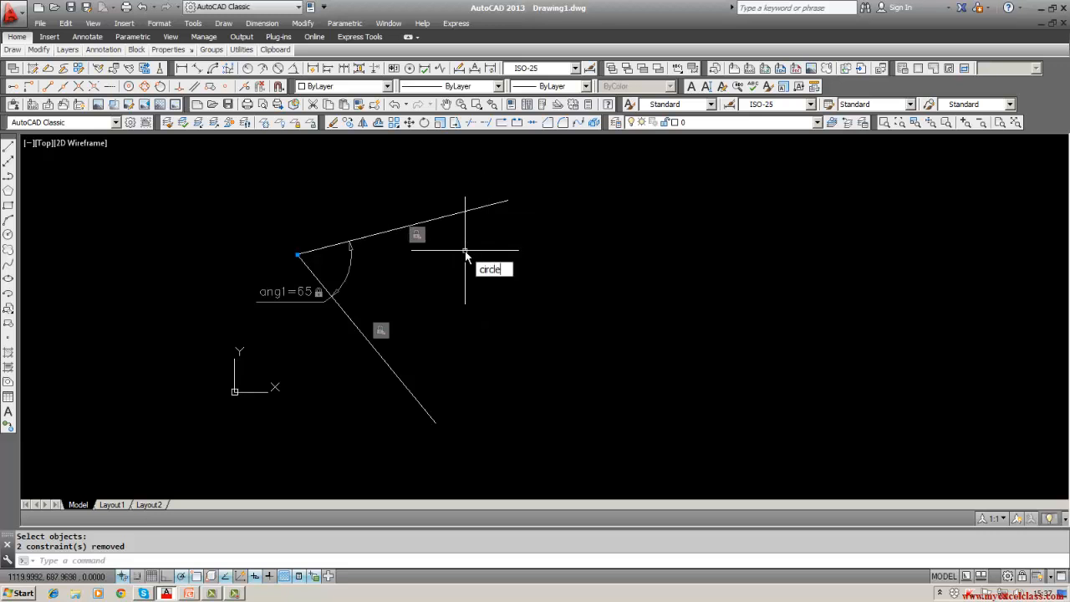
pyautogui.press('Return')
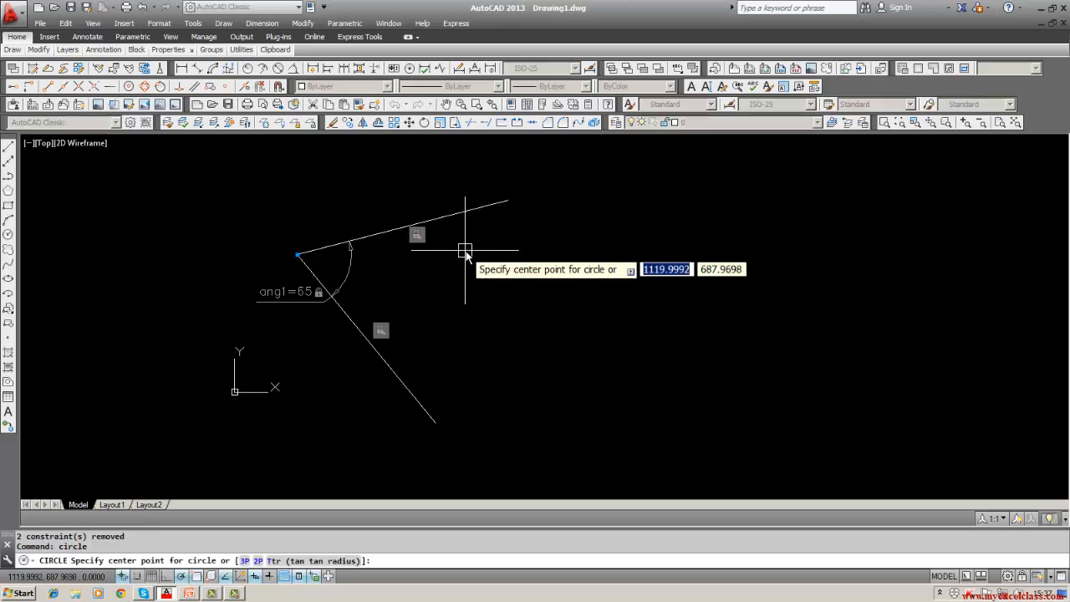
pyautogui.click(506, 203)
pyautogui.click(504, 215)
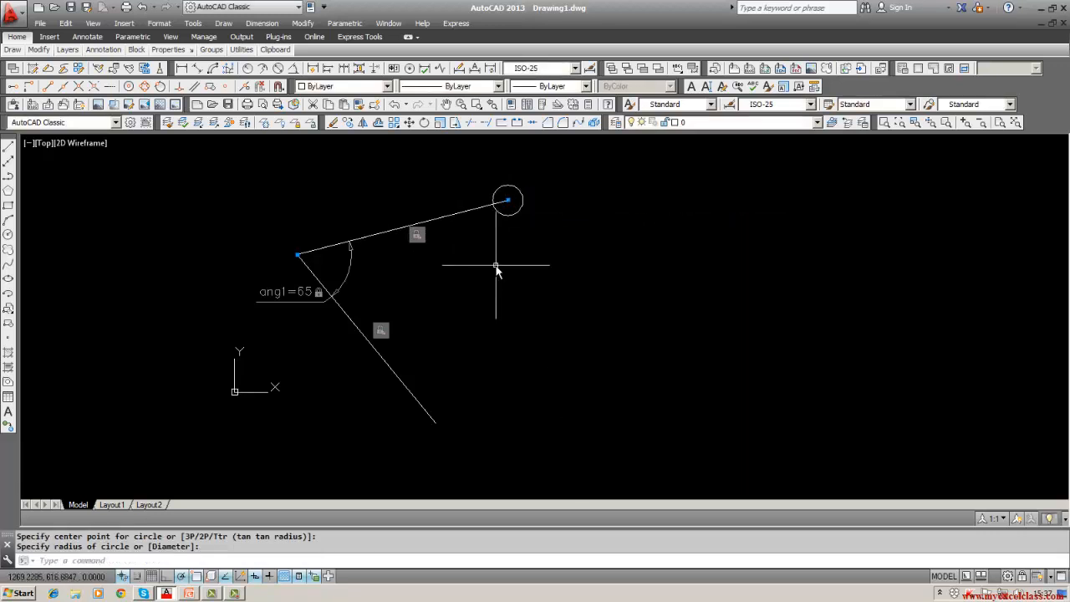
pyautogui.rightClick(521, 219)
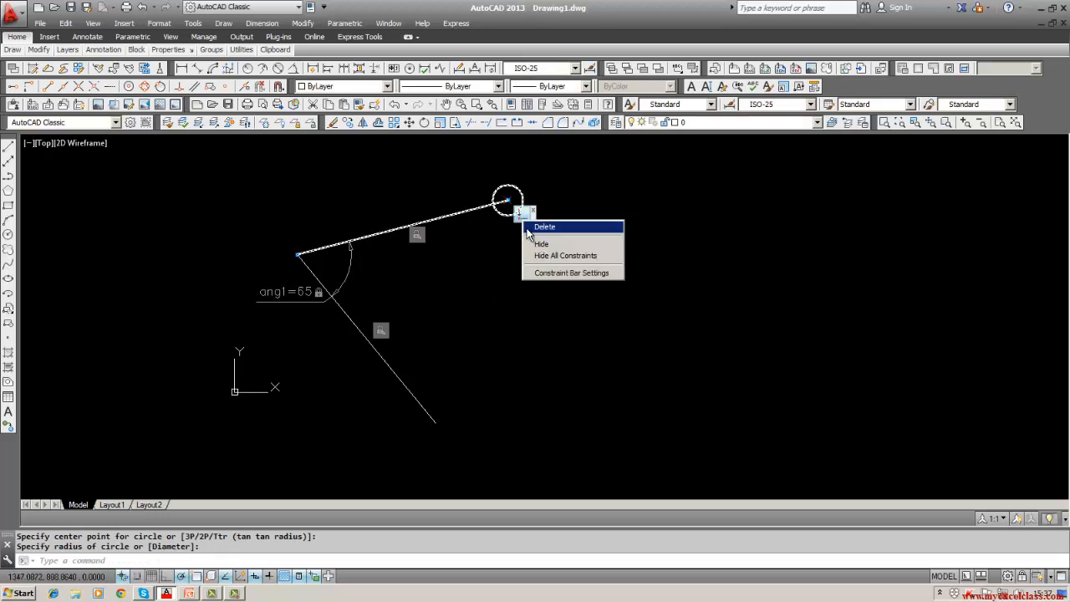
pyautogui.click(529, 229)
# Draw a small circle centred on the lower line's outer endpoint and delete its coincident constraint.
pyautogui.moveTo(425, 442); pyautogui.dragTo(452, 382, button='middle')
pyautogui.write('circle')
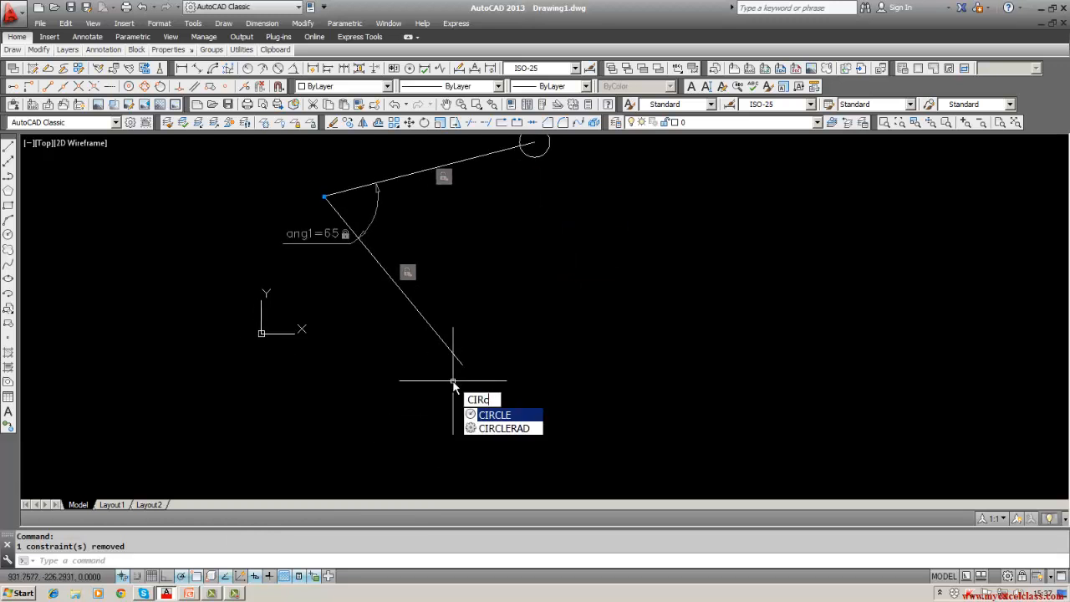
pyautogui.press('Return')
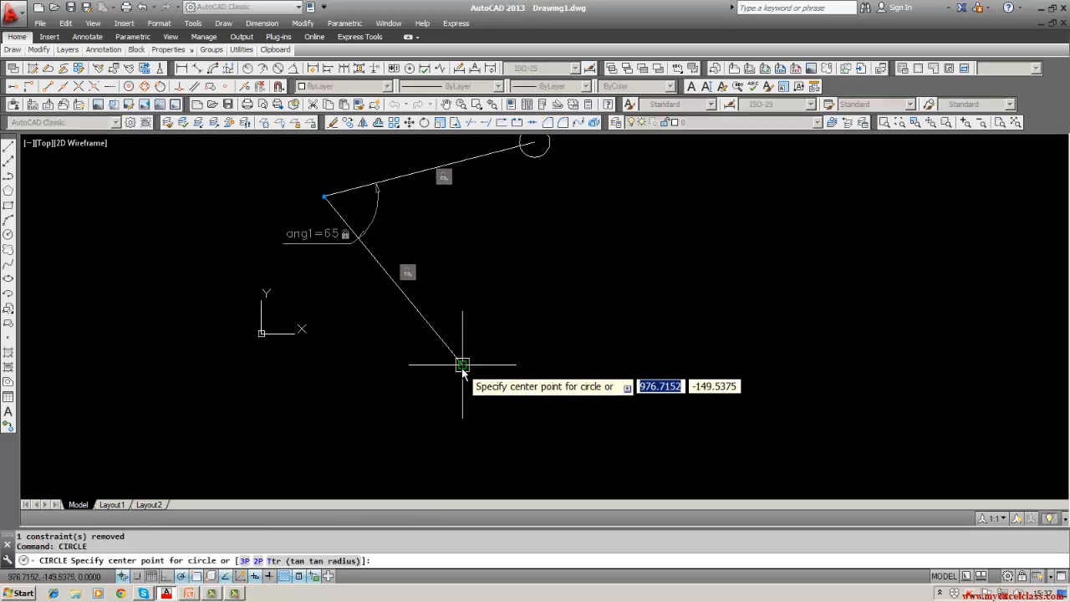
pyautogui.click(459, 366)
pyautogui.click(457, 380)
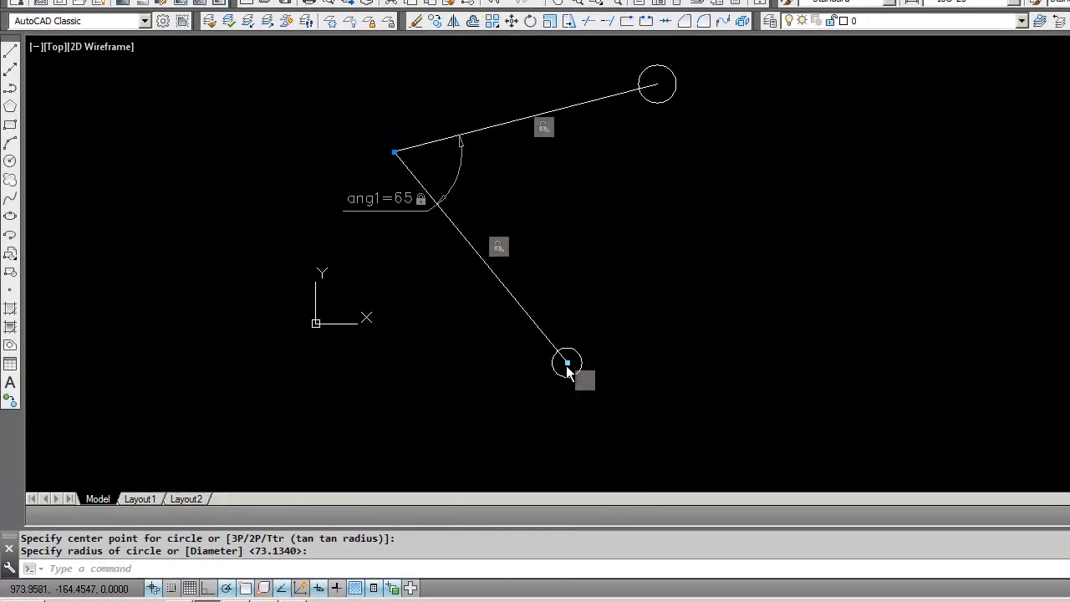
pyautogui.rightClick(590, 380)
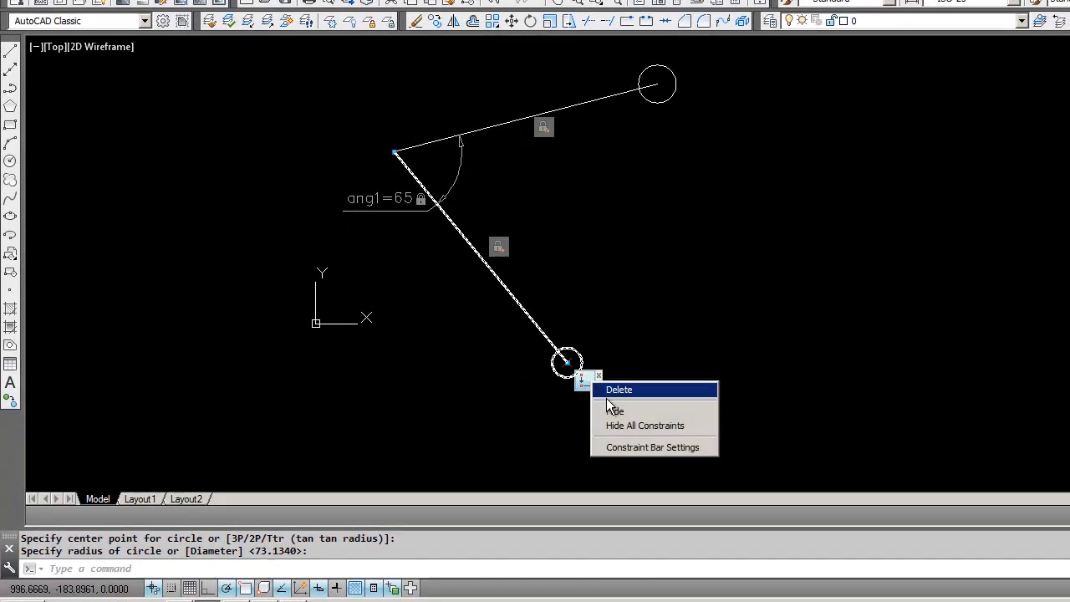
pyautogui.click(610, 393)
# Use DDEDIT to set the angular constraint between the two lines to 100 degrees.
pyautogui.moveTo(685, 315); pyautogui.dragTo(685, 350, button='middle')
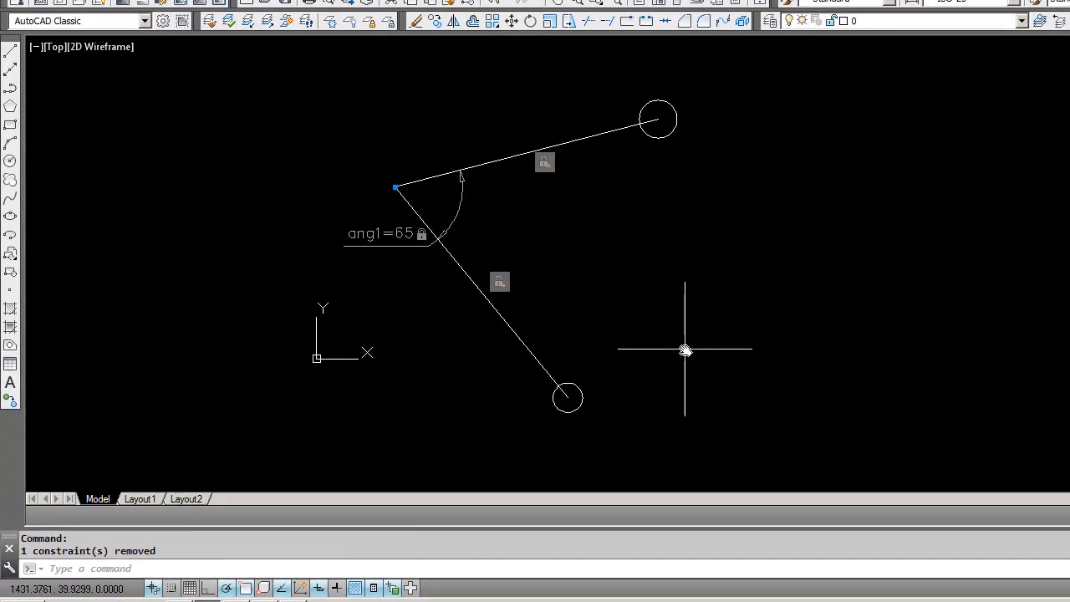
pyautogui.click(409, 240)
pyautogui.press('Escape')
pyautogui.press('Escape')
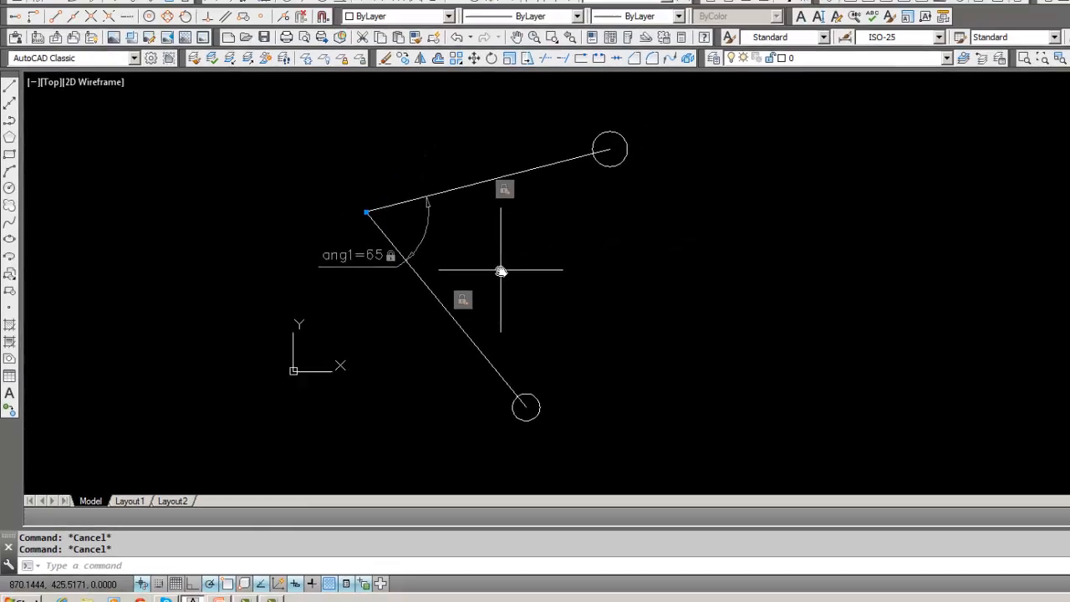
pyautogui.write('dded')
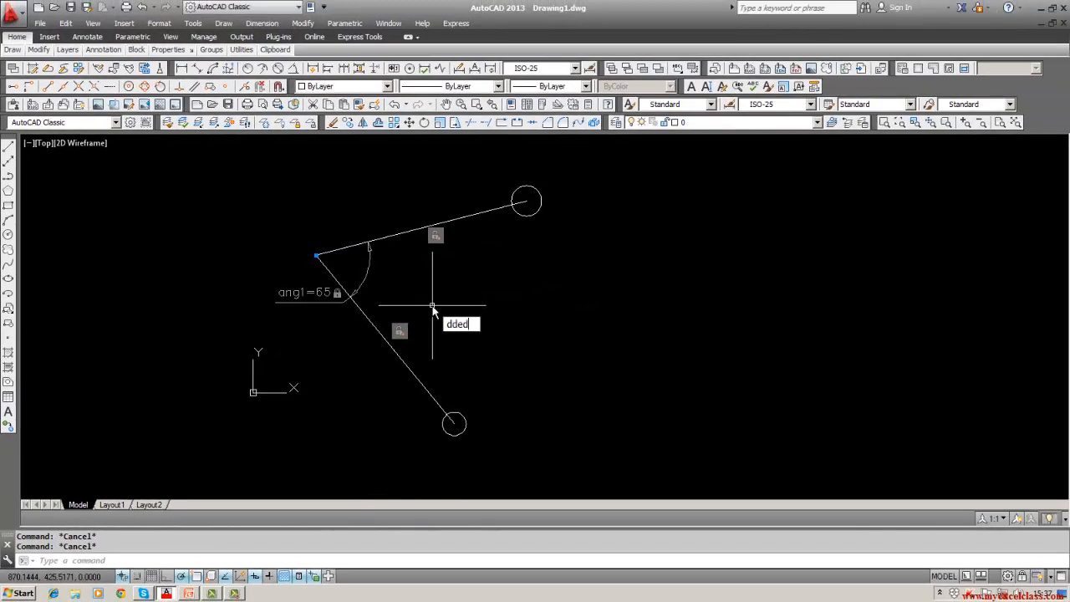
pyautogui.press('Return')
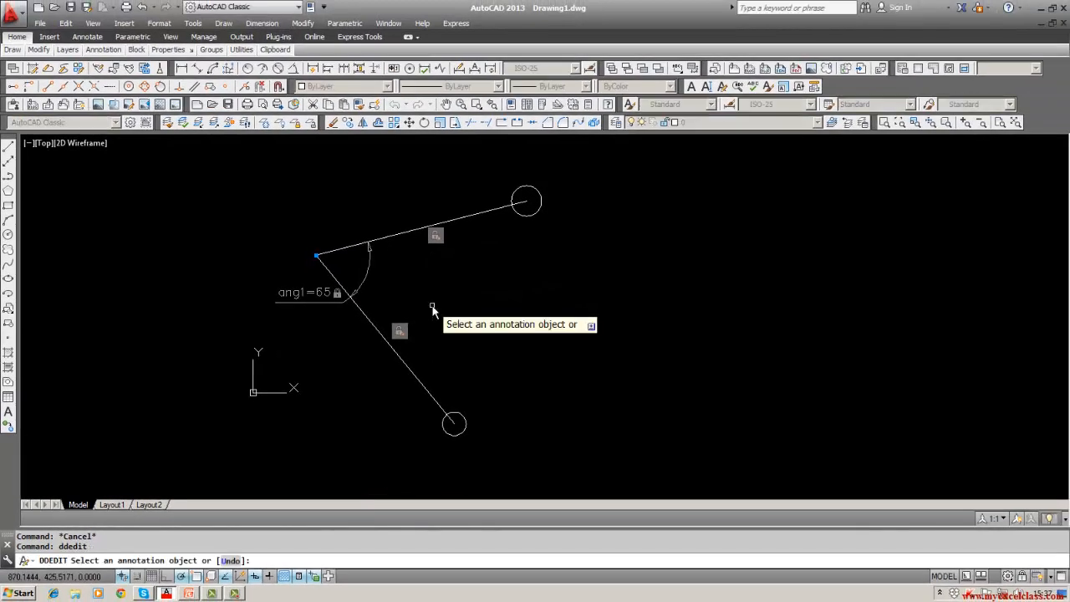
pyautogui.click(328, 299)
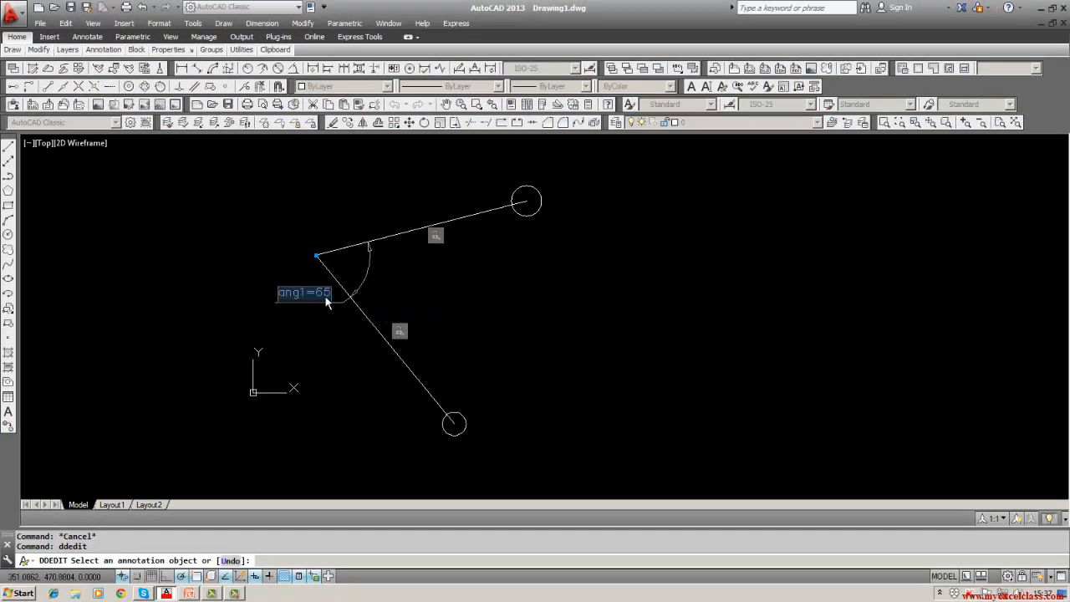
pyautogui.press('Right')
pyautogui.write('100')
pyautogui.press('Return')
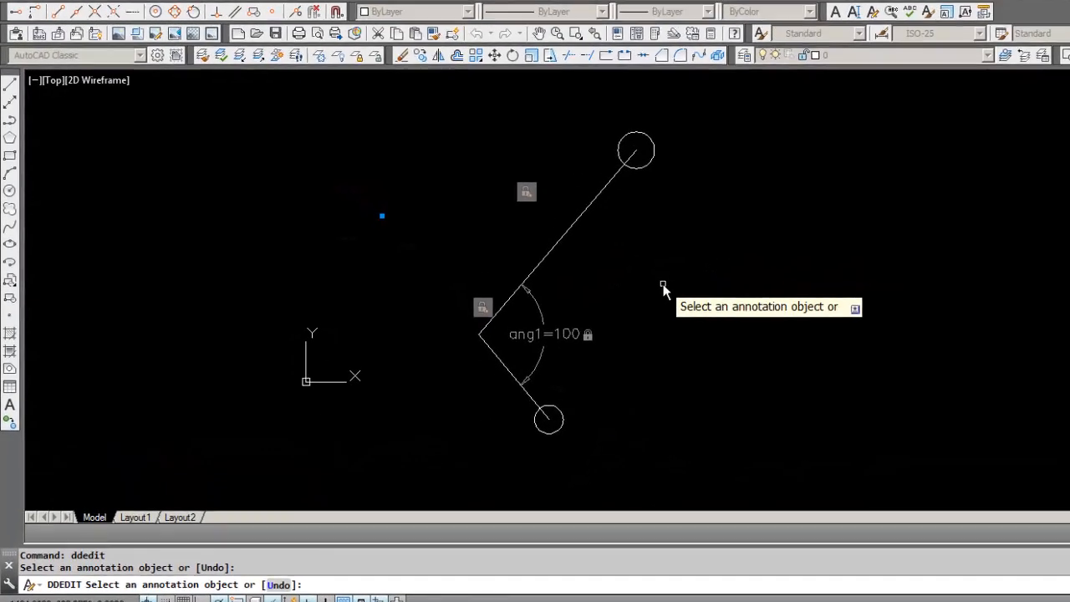
pyautogui.press('Escape')
pyautogui.write('regen')
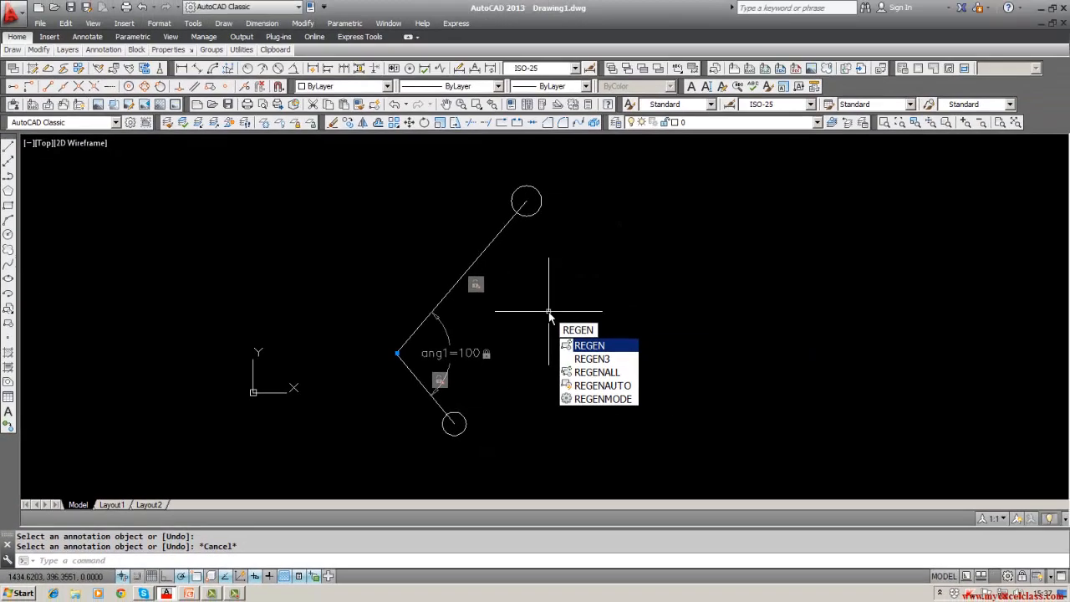
pyautogui.press('Escape')
pyautogui.press('Escape')
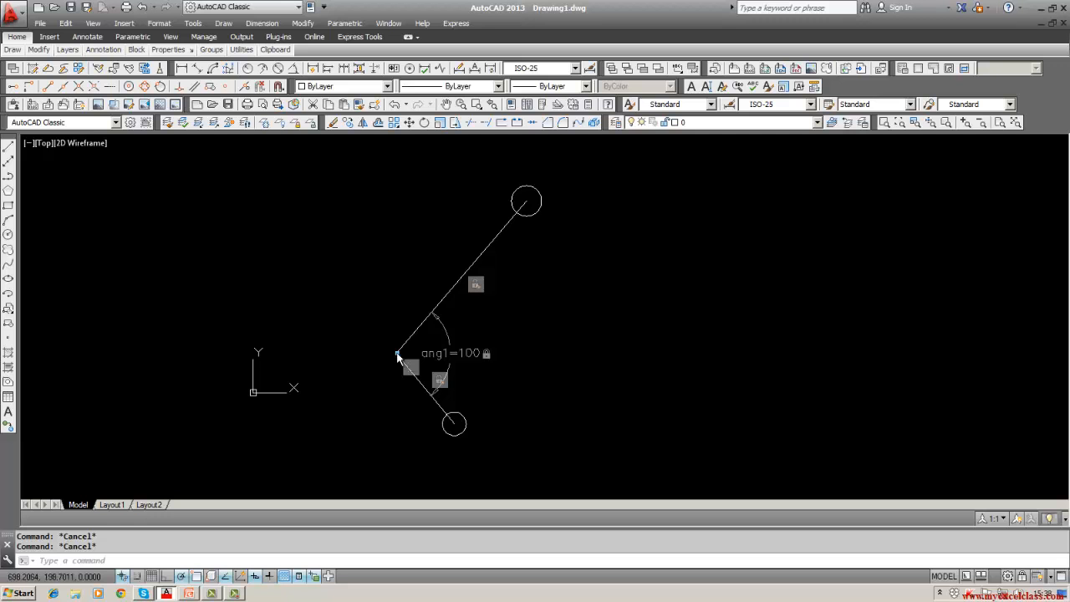
pyautogui.moveTo(398, 357)
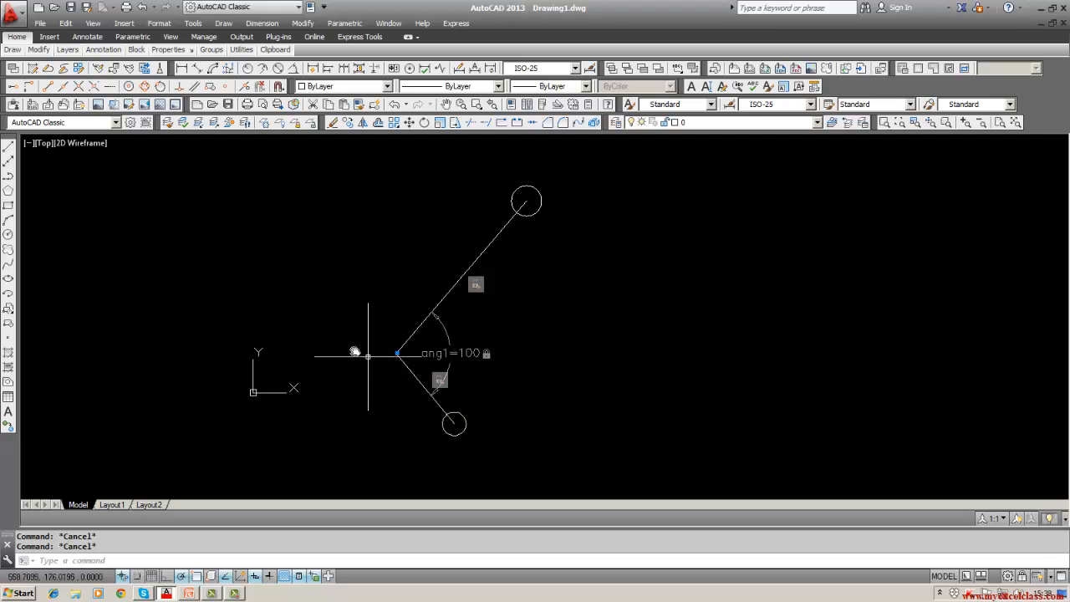
pyautogui.moveTo(361, 355); pyautogui.dragTo(349, 342, button='middle')
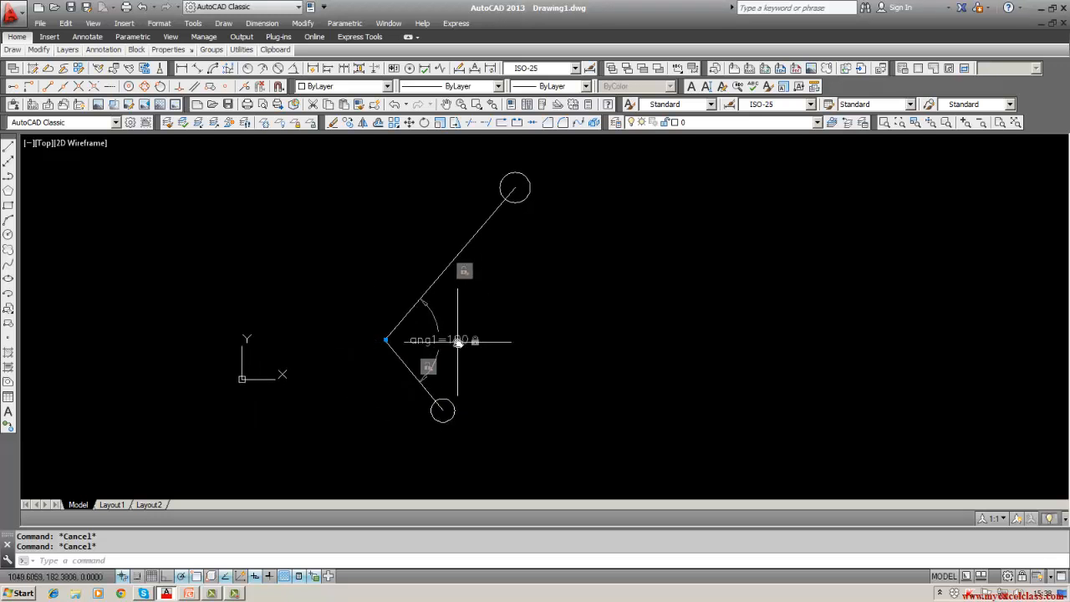
# Try to apply a Fix constraint to the shared vertex of the two lines, then cancel the command.
pyautogui.click(362, 25)
pyautogui.click(362, 25)
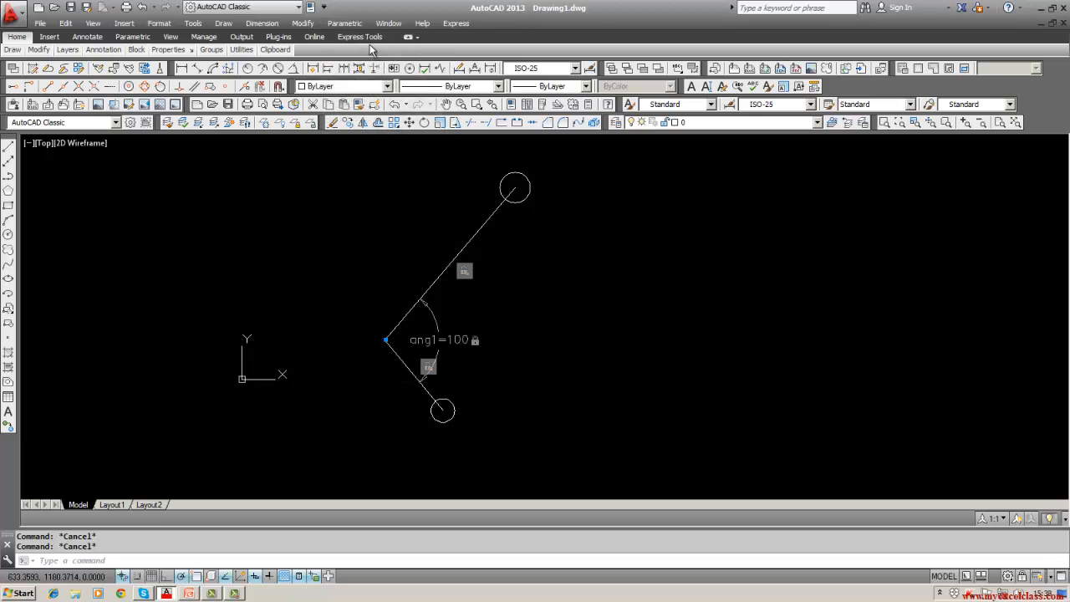
pyautogui.click(344, 23)
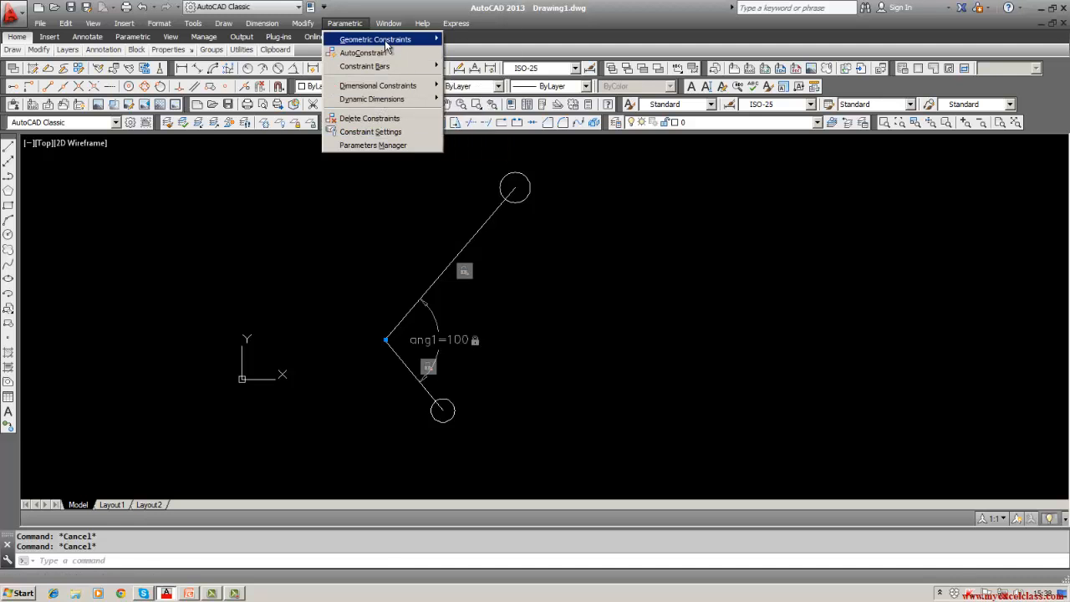
pyautogui.moveTo(386, 40)
pyautogui.click(464, 184)
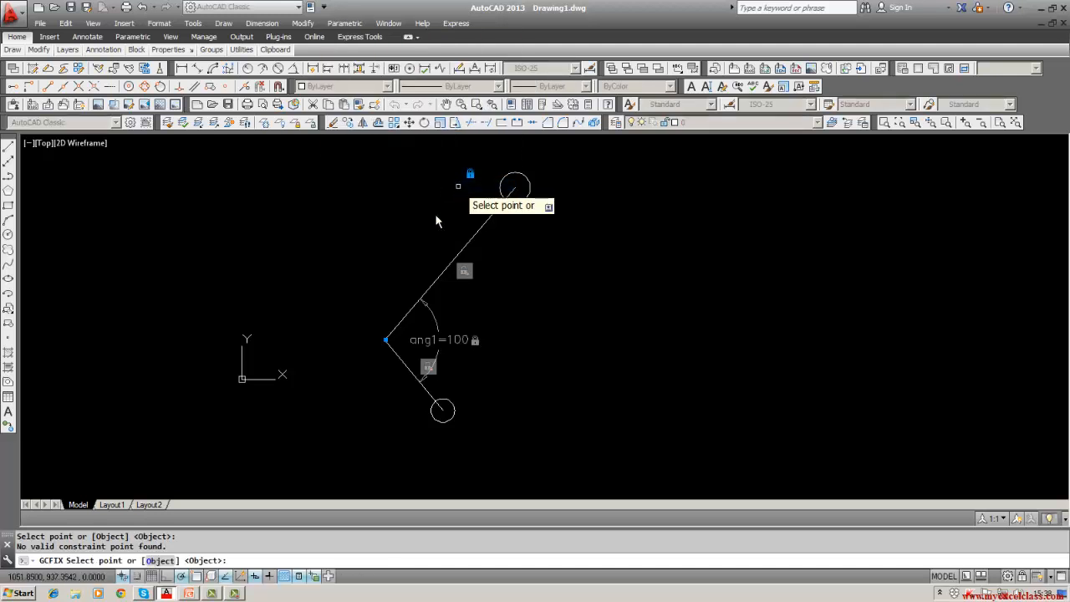
pyautogui.click(390, 338)
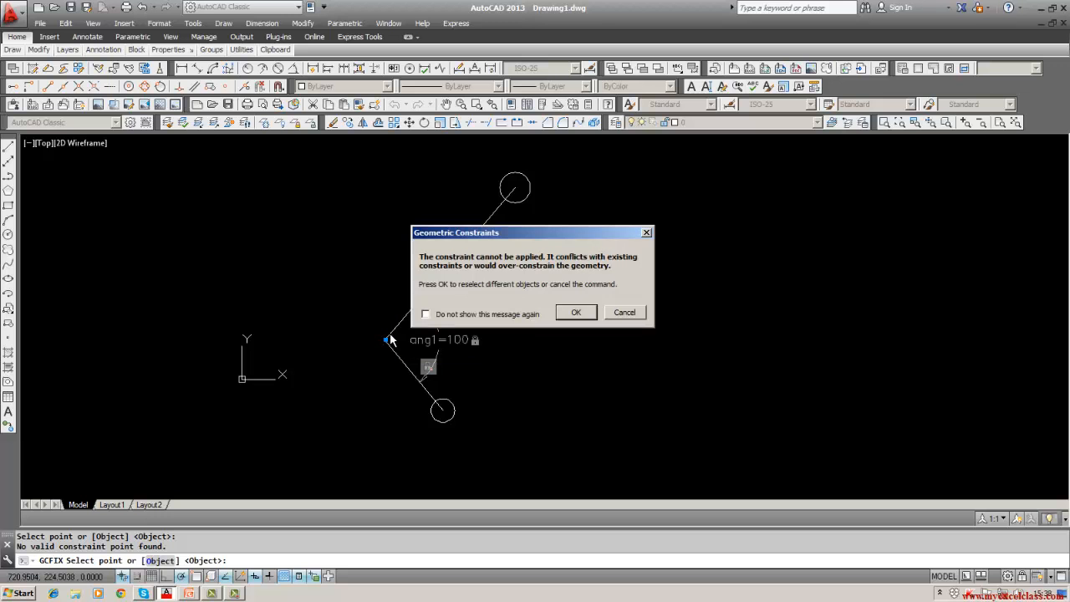
pyautogui.click(575, 313)
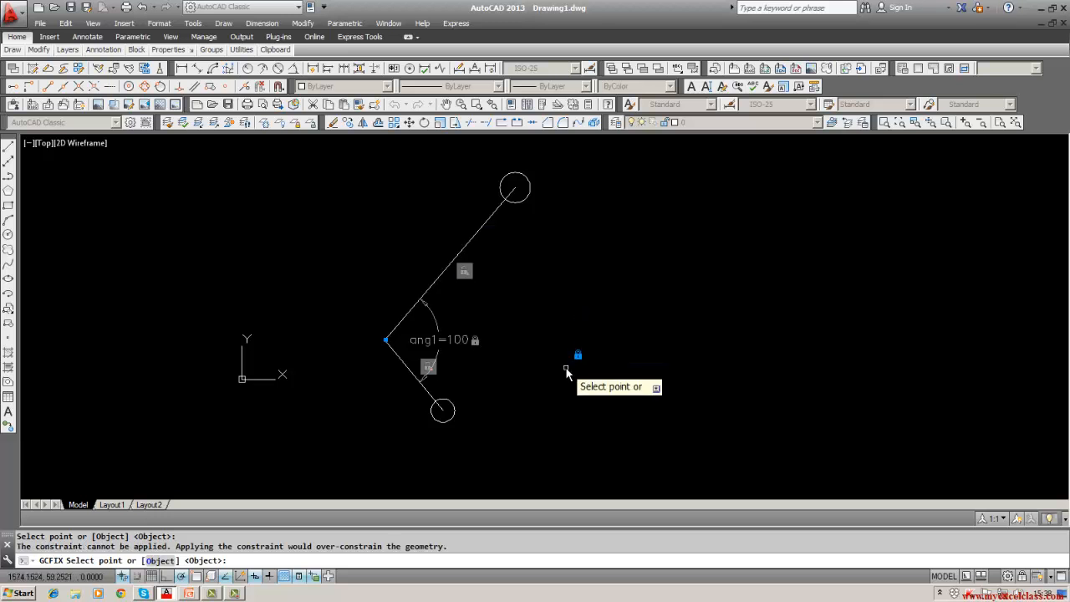
pyautogui.press('Escape')
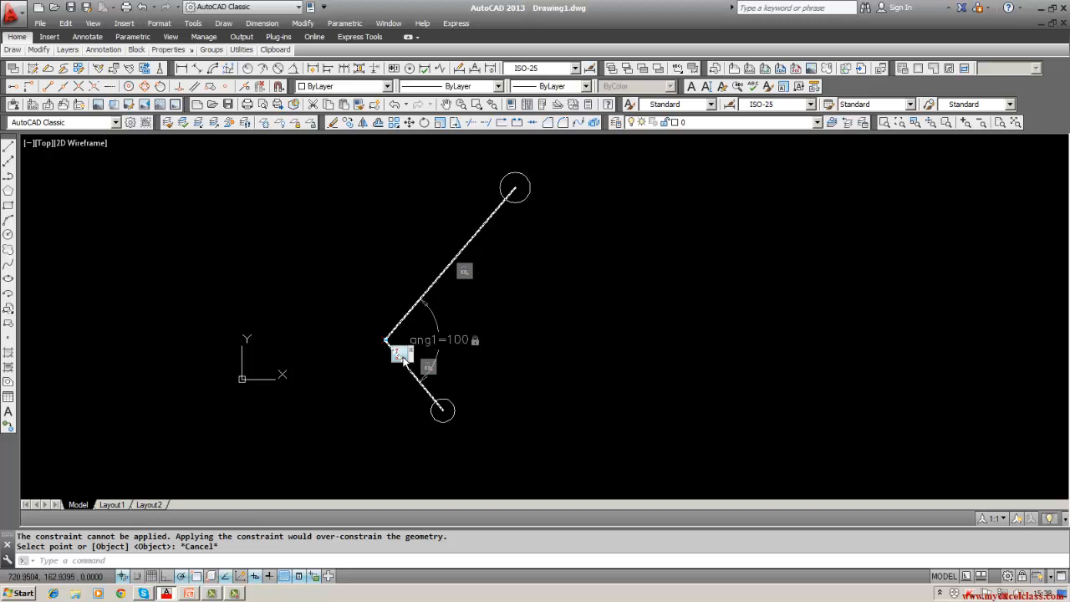
# Delete the coincident constraint that joins the two lines at their shared vertex.
pyautogui.rightClick(427, 370)
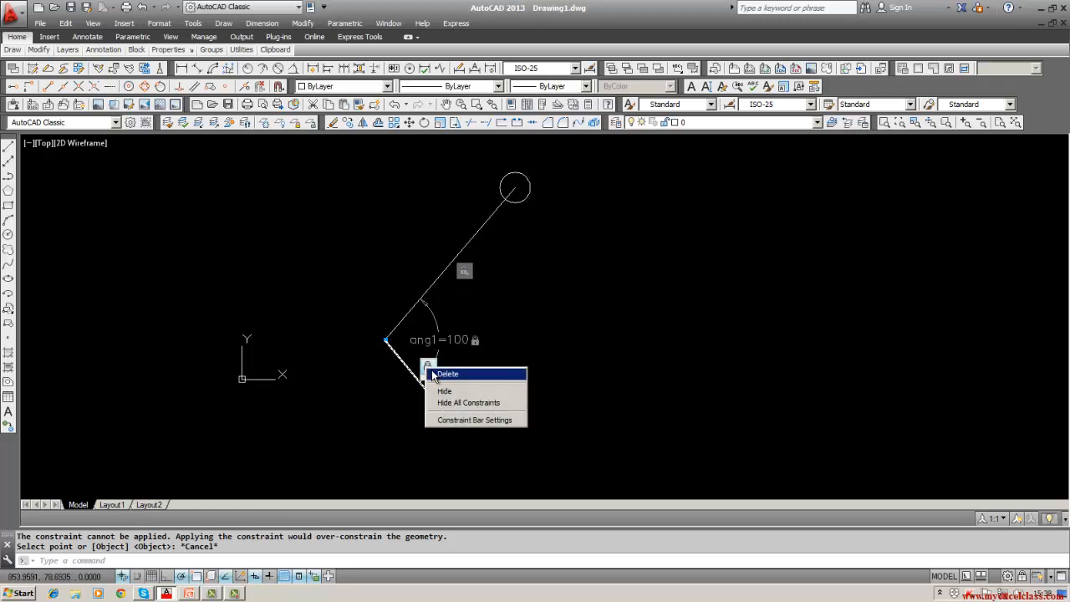
pyautogui.press('Escape')
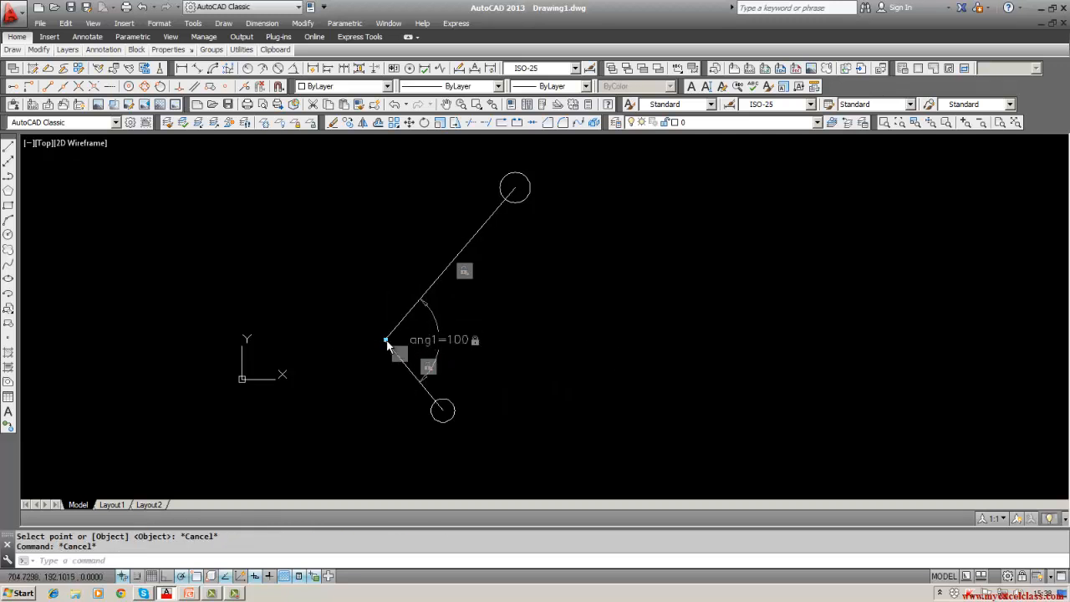
pyautogui.rightClick(400, 352)
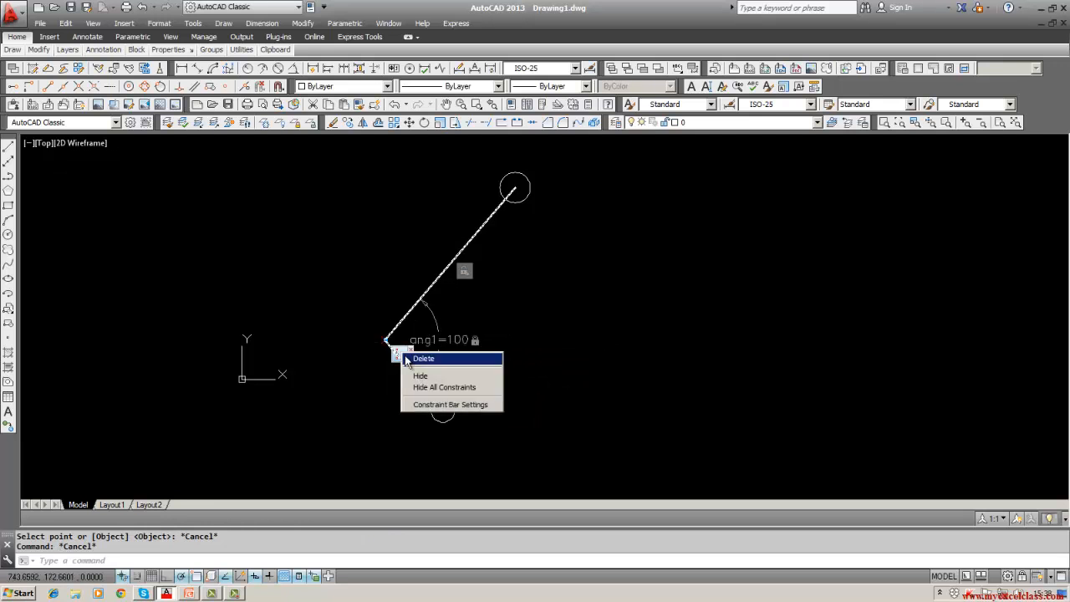
pyautogui.click(409, 360)
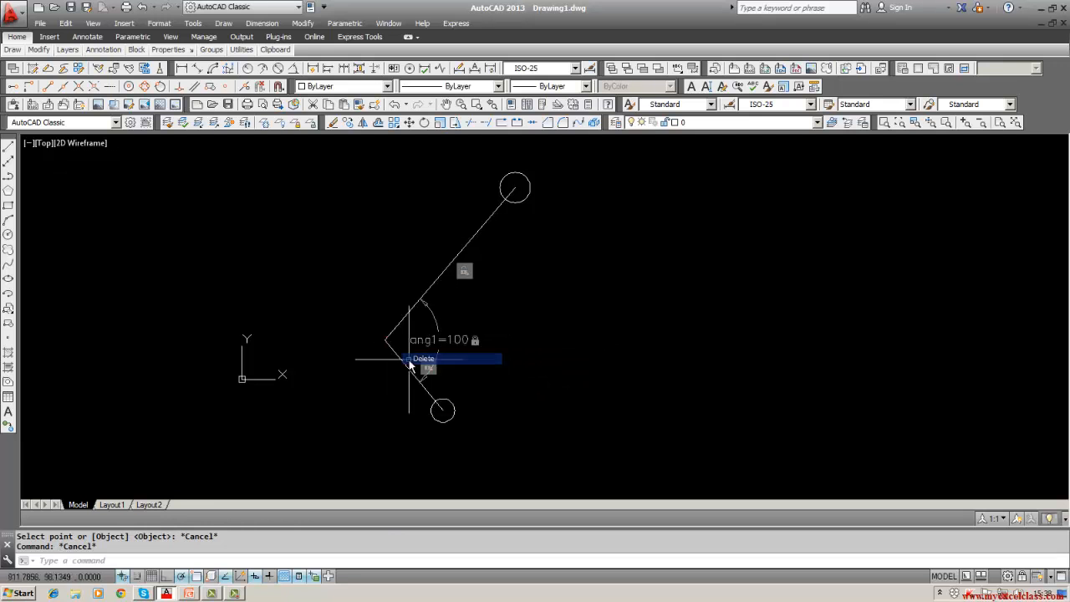
# Apply a Fix constraint to the lower line's inner endpoint at the former shared vertex.
pyautogui.click(357, 27)
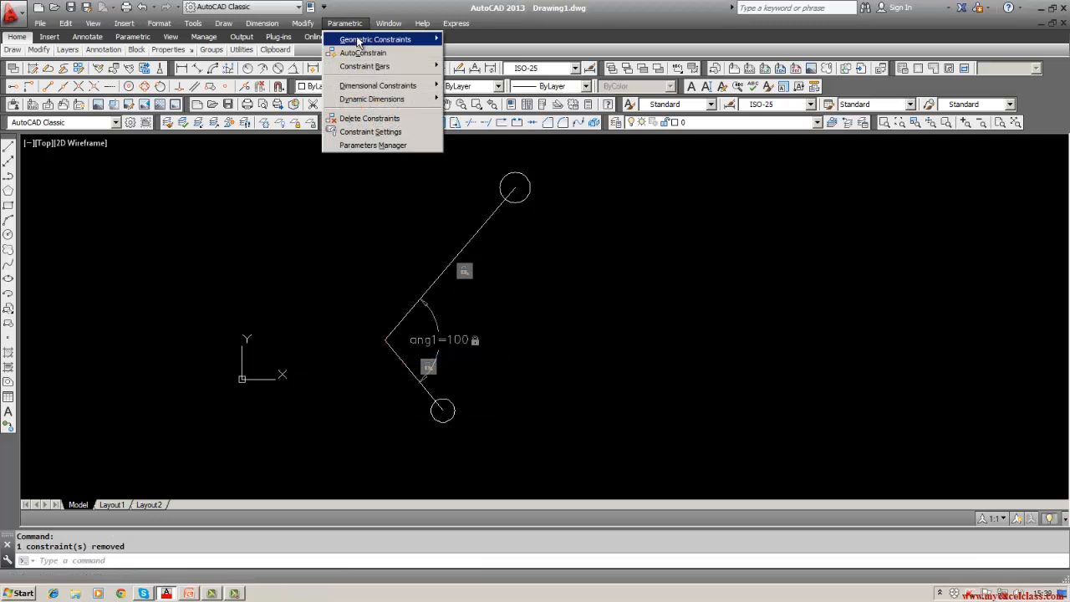
pyautogui.moveTo(359, 41)
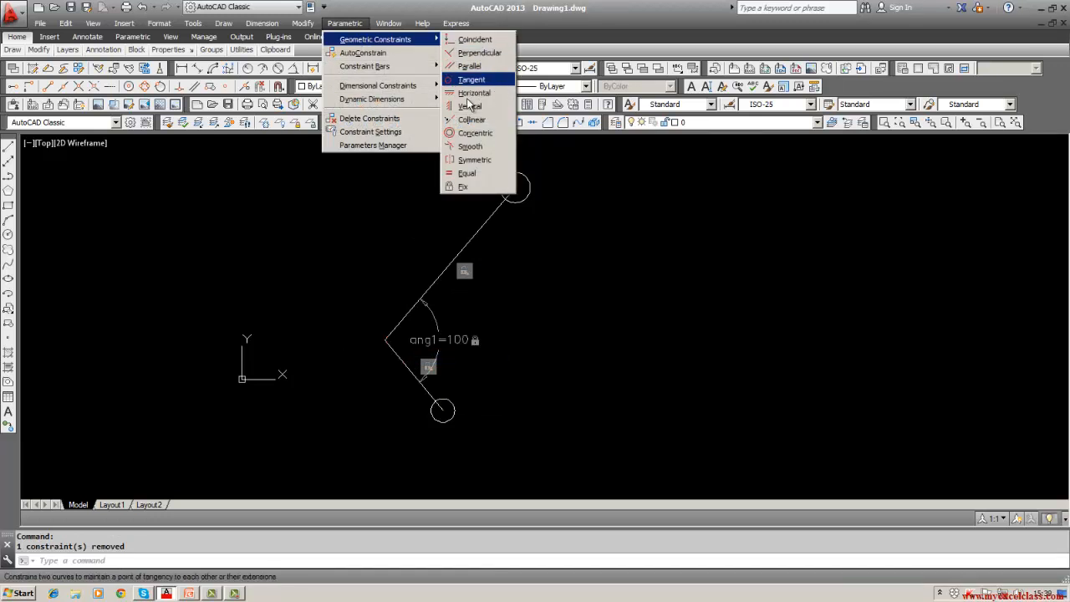
pyautogui.click(465, 185)
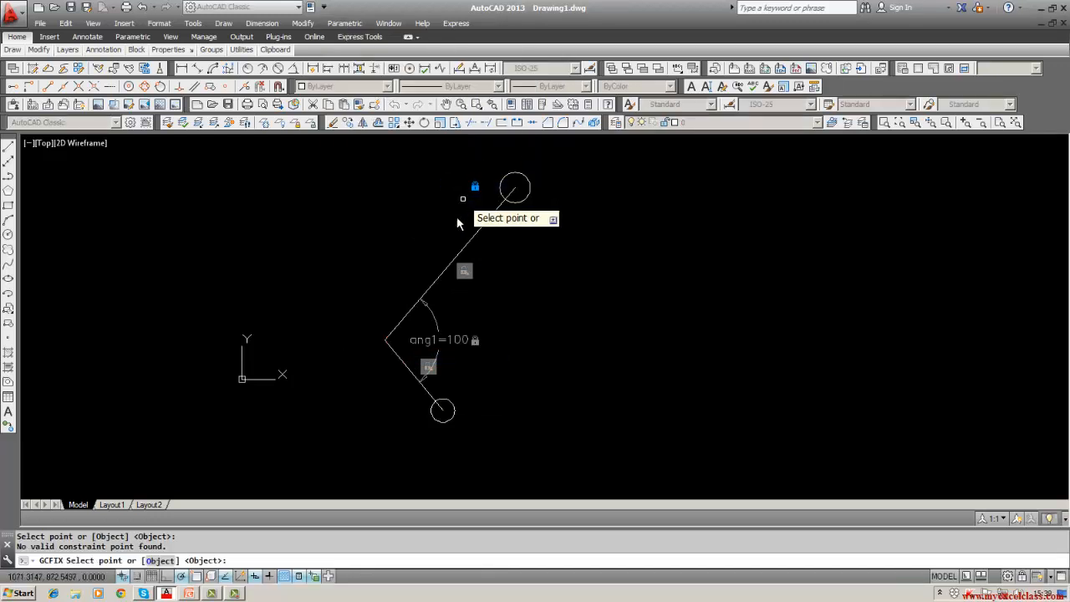
pyautogui.click(389, 343)
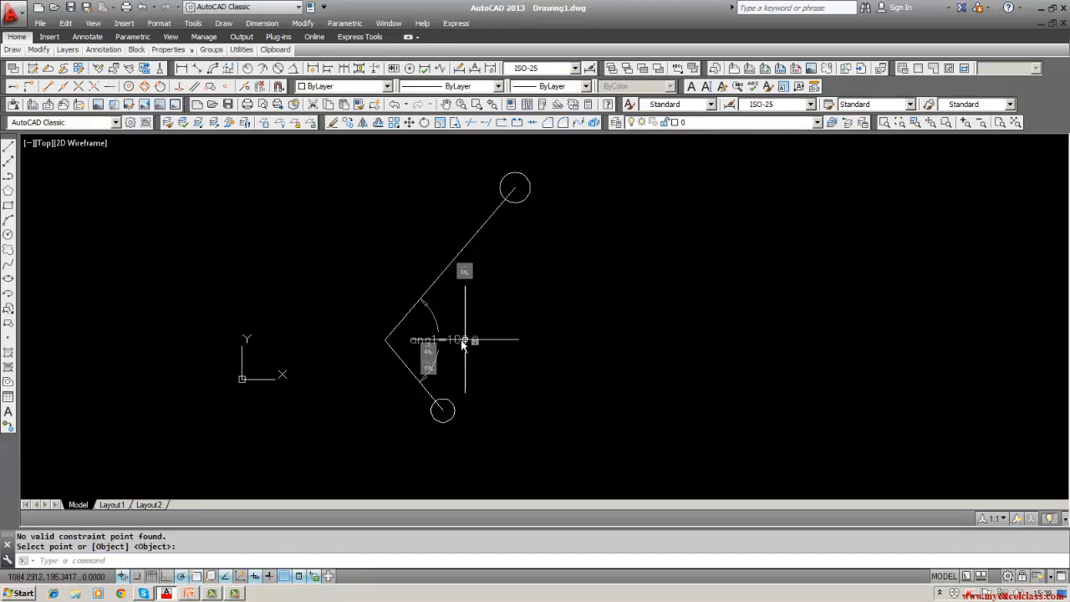
pyautogui.press('Escape')
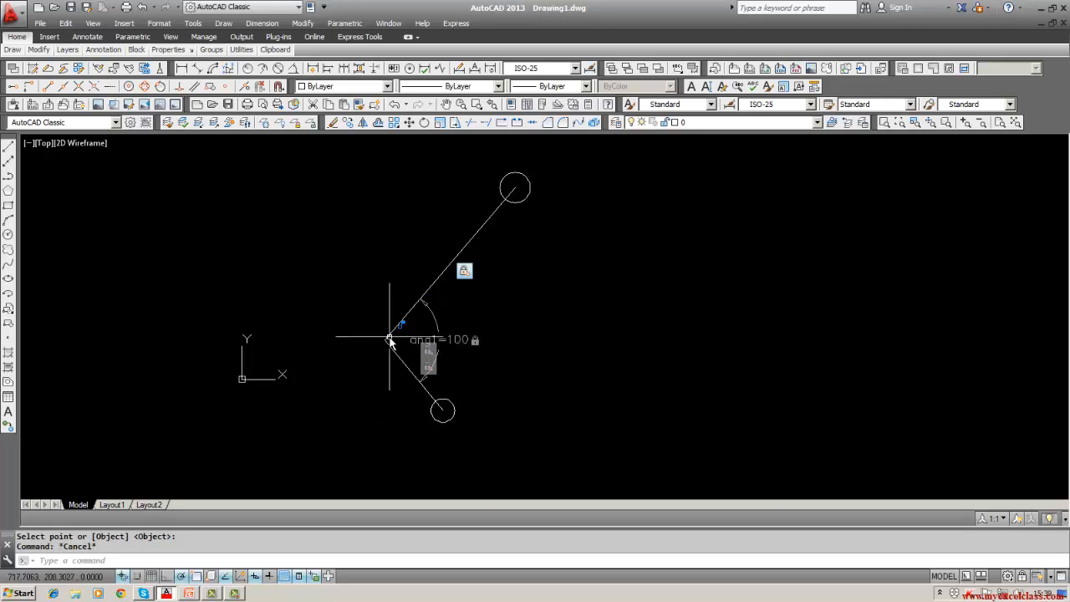
# Set the angular constraint between the two lines to 55 degrees.
pyautogui.click(423, 341)
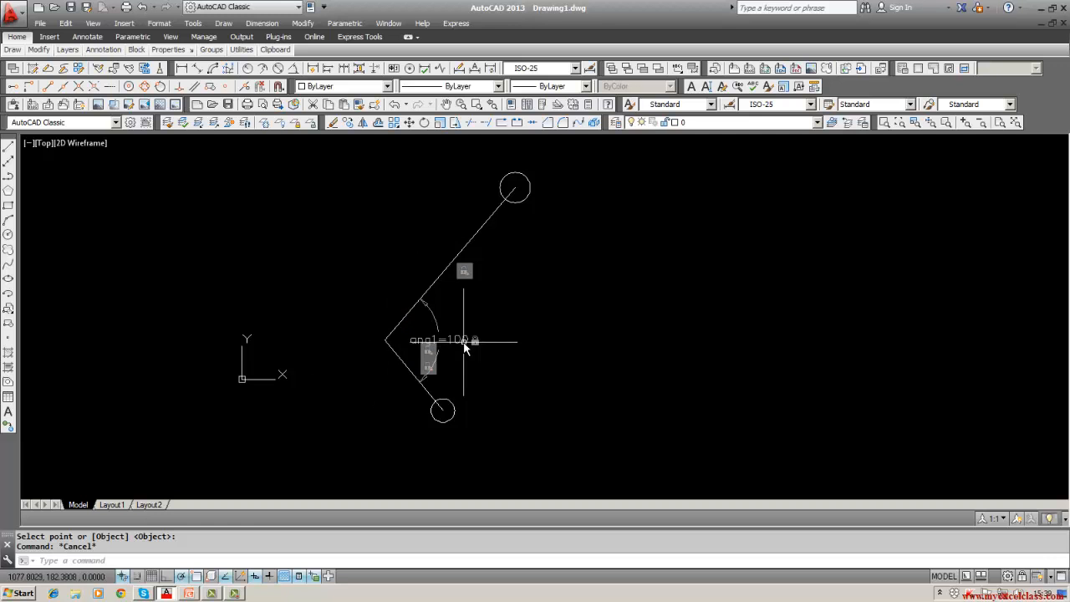
pyautogui.doubleClick(464, 341)
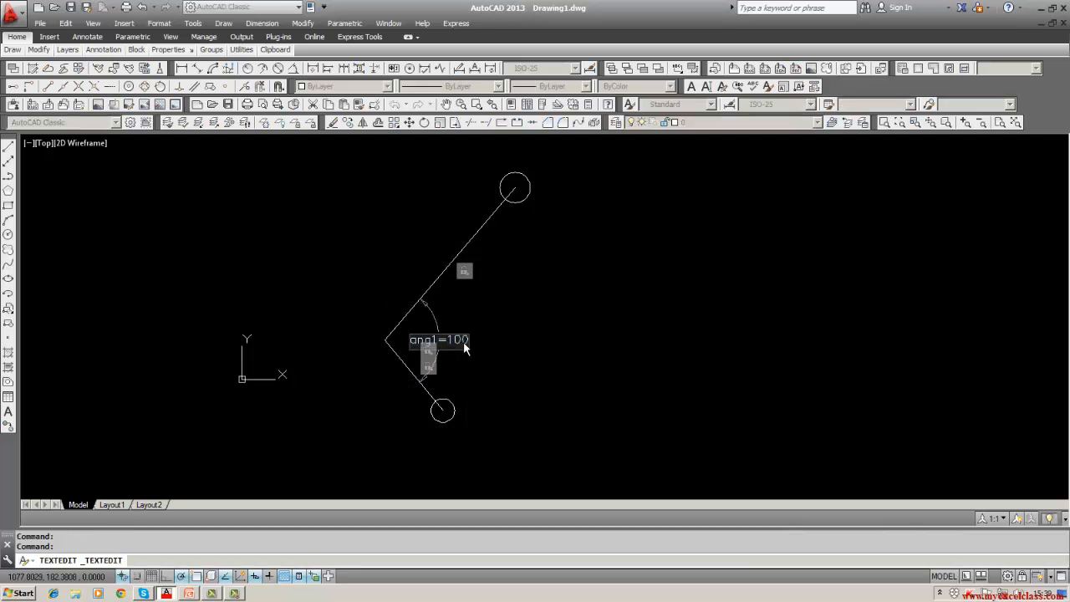
pyautogui.press('BackSpace')
pyautogui.press('BackSpace')
pyautogui.press('BackSpace')
pyautogui.write('55')
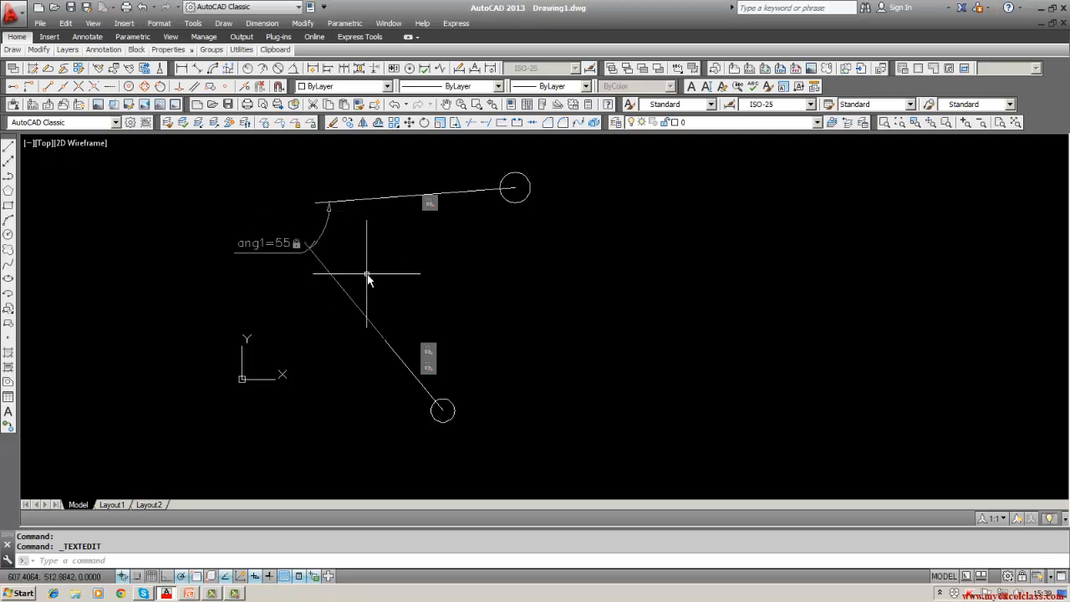
# Try to apply a Fix constraint to the inner endpoint of the upper line.
pyautogui.moveTo(381, 274); pyautogui.dragTo(401, 292, button='middle')
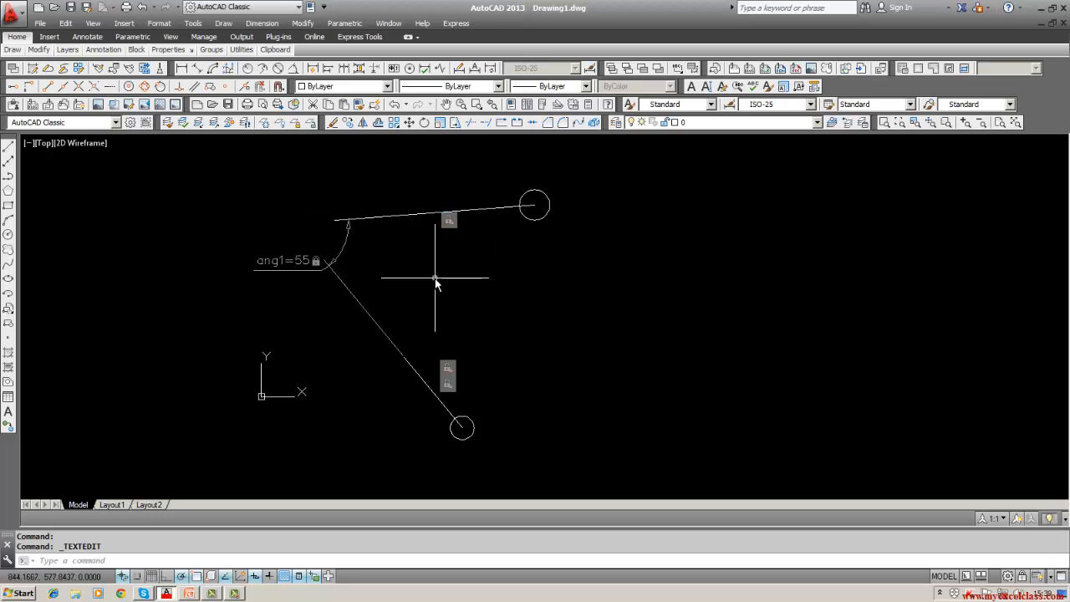
pyautogui.click(351, 24)
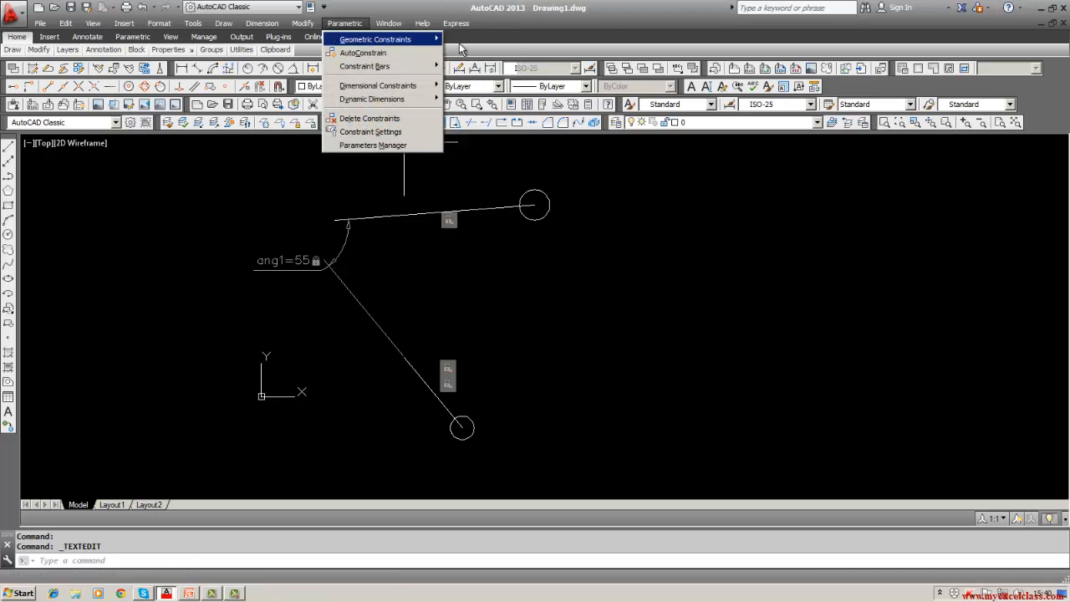
pyautogui.moveTo(418, 39)
pyautogui.click(460, 185)
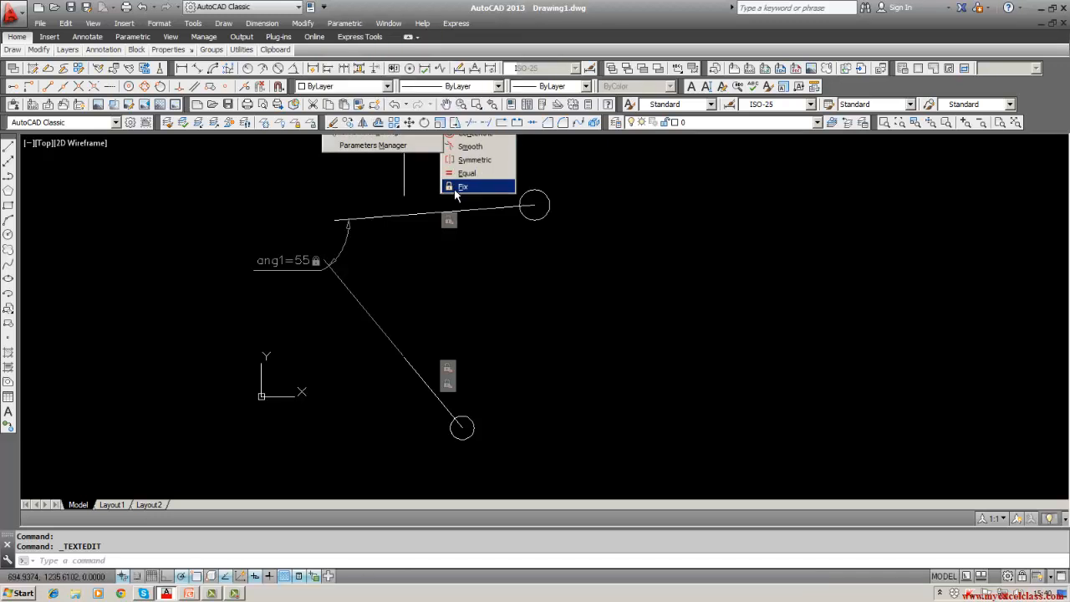
pyautogui.click(341, 222)
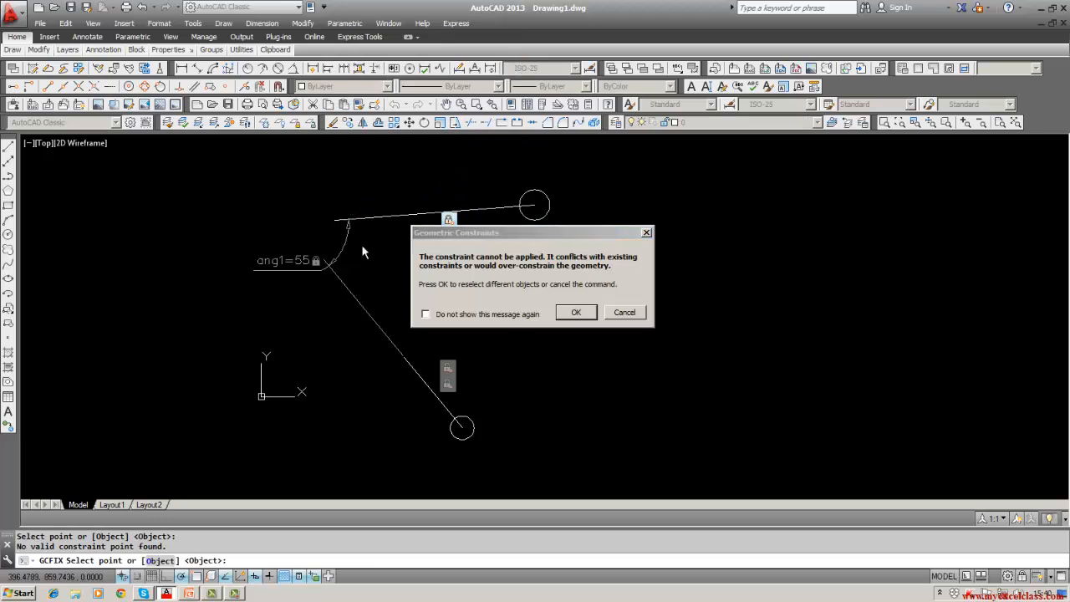
pyautogui.click(577, 312)
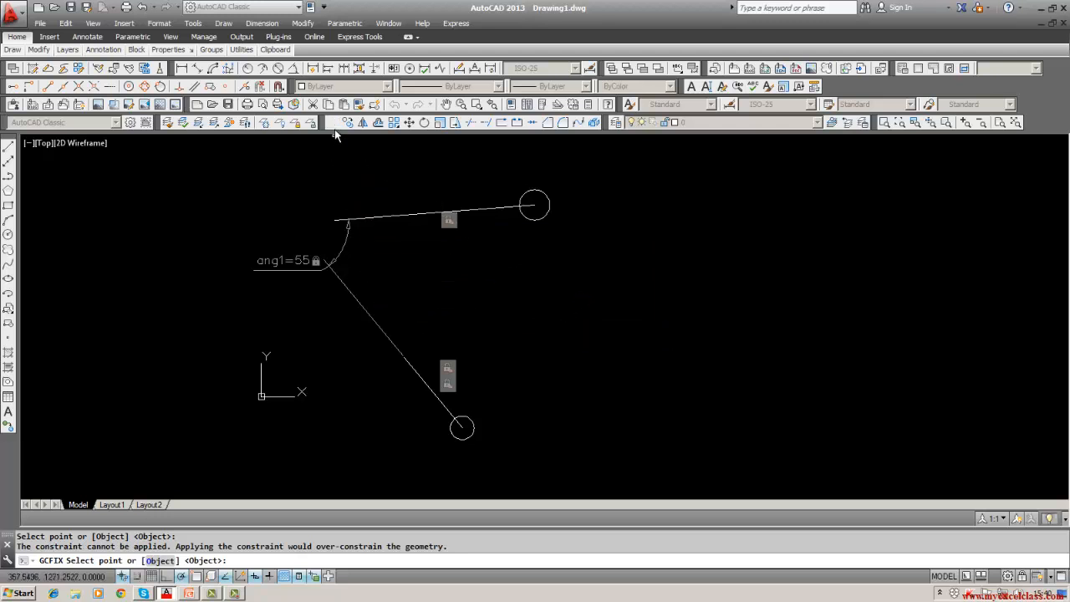
# Erase both lines, both circles and the angular constraint using a window selection around the whole drawing.
pyautogui.click(333, 123)
pyautogui.write('w')
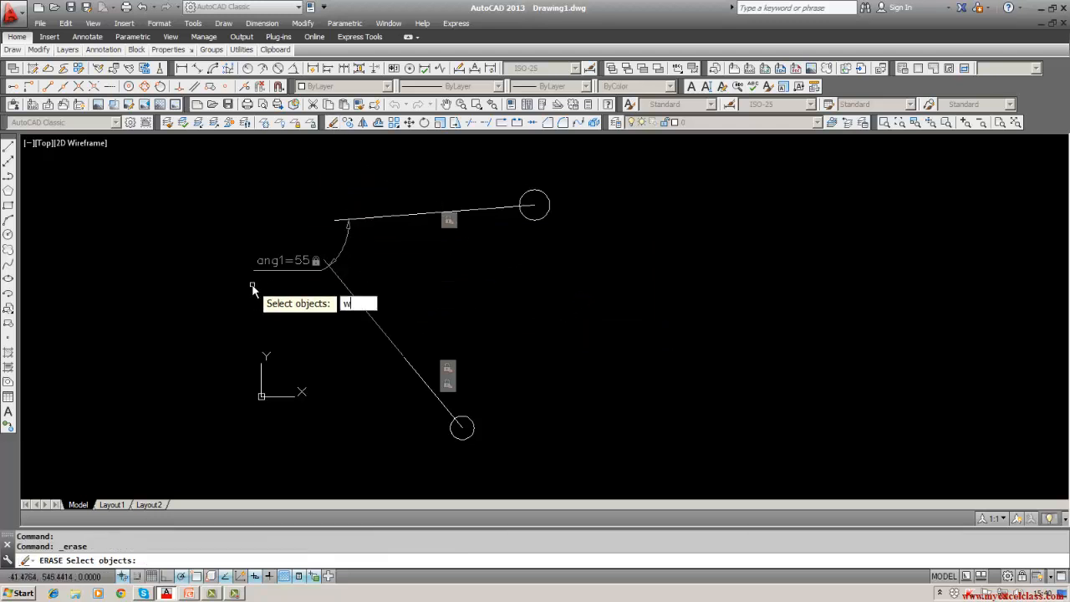
pyautogui.press('Return')
pyautogui.click(249, 180)
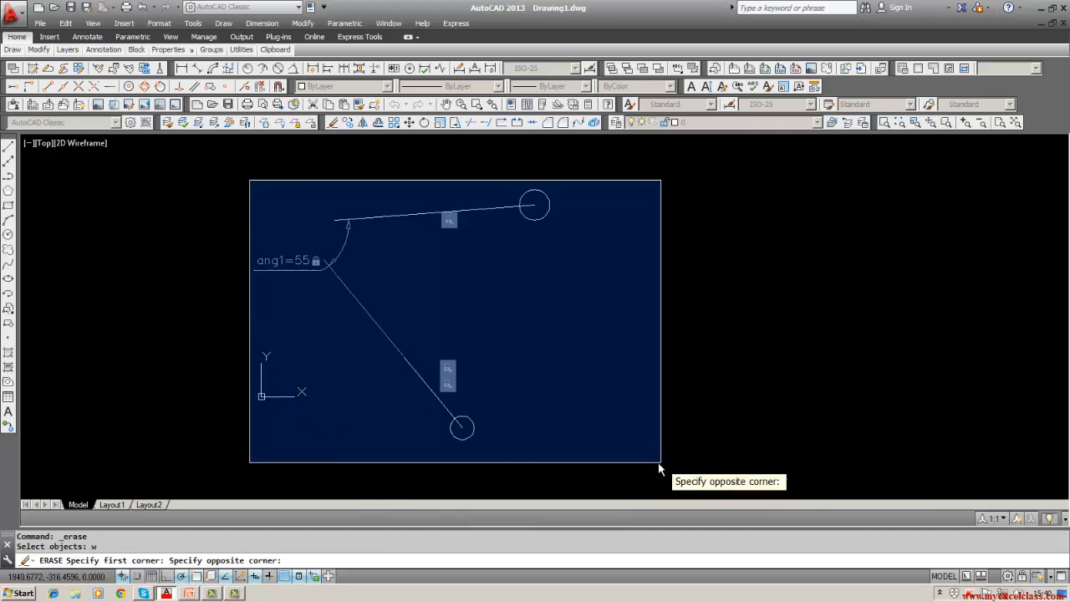
pyautogui.click(638, 464)
pyautogui.press('Return')
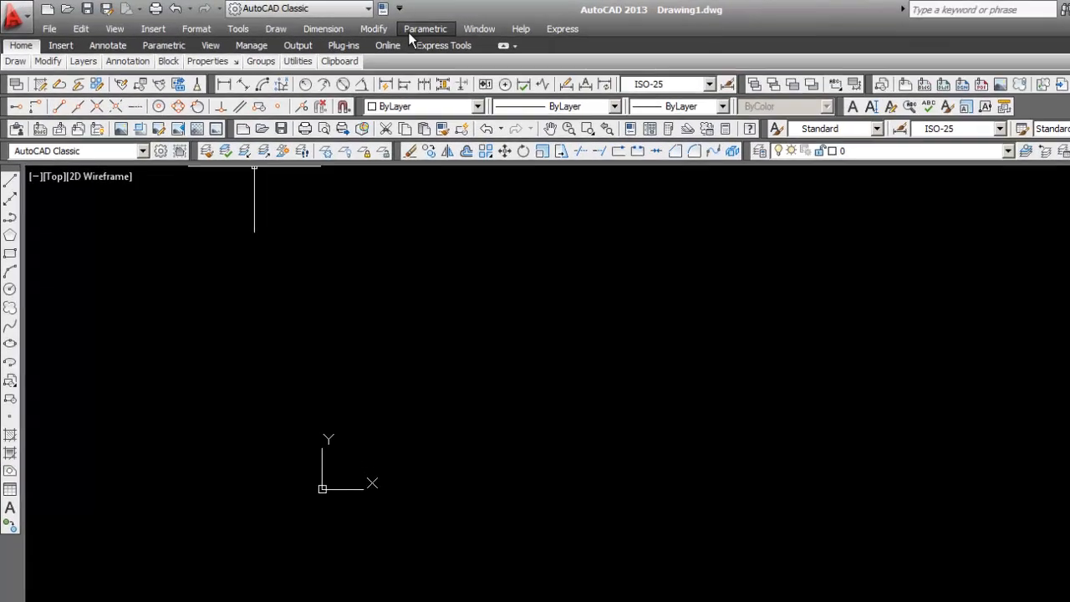
pyautogui.click(418, 29)
pyautogui.moveTo(428, 122)
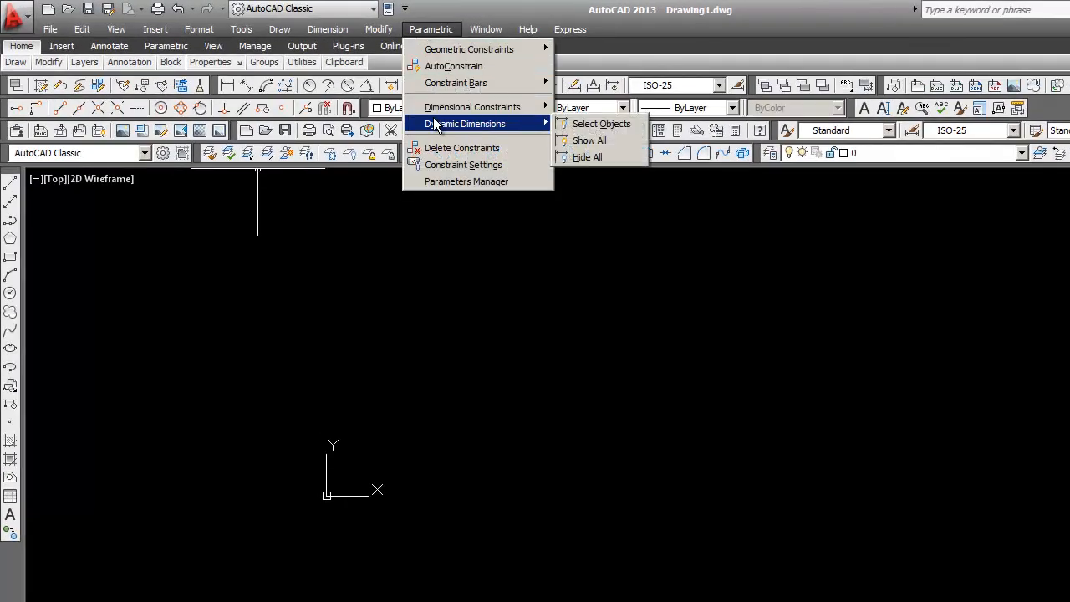
pyautogui.moveTo(473, 107)
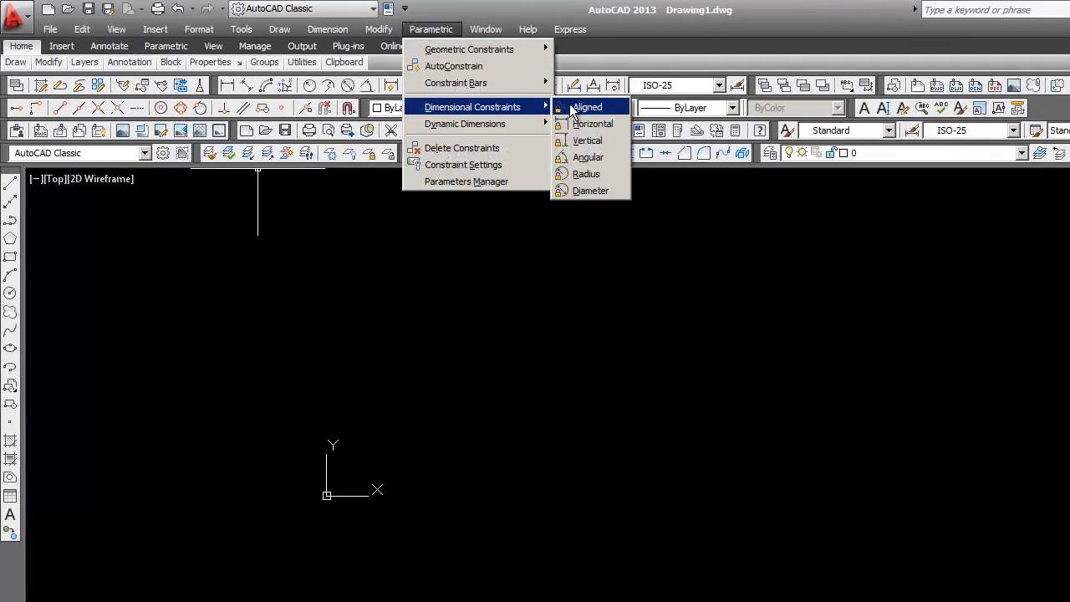
pyautogui.click(454, 398)
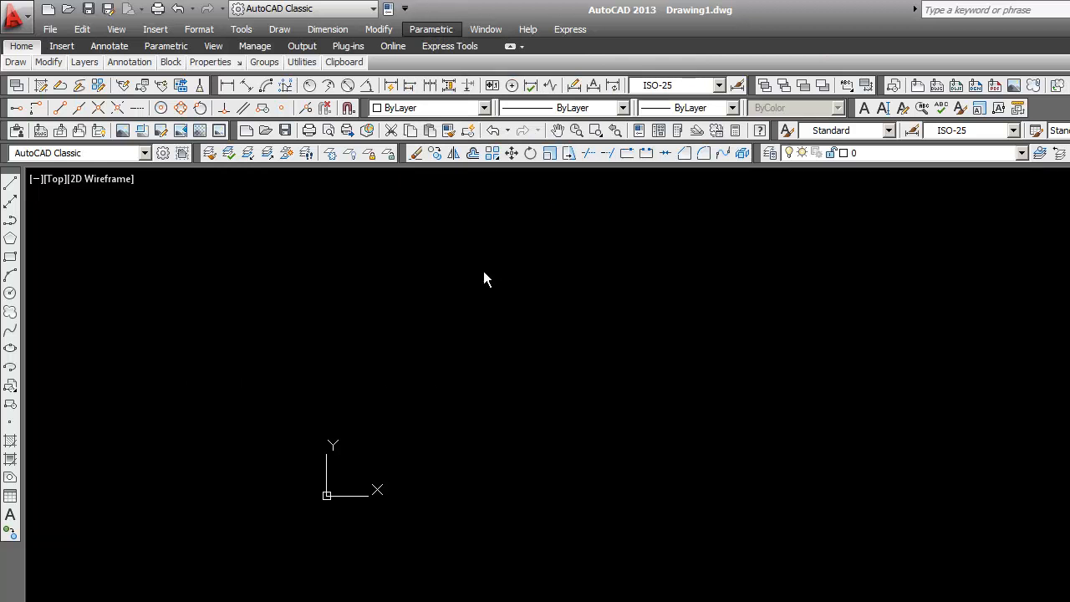
# Draw a circle with a radius of about 450 in the empty drawing.
pyautogui.click(10, 293)
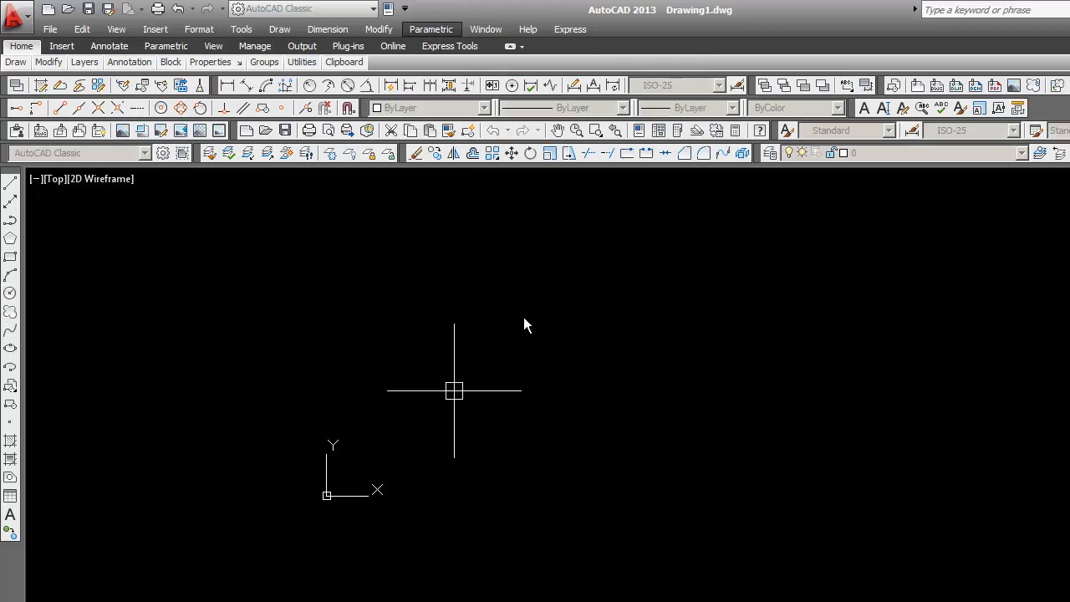
pyautogui.click(503, 354)
pyautogui.click(424, 435)
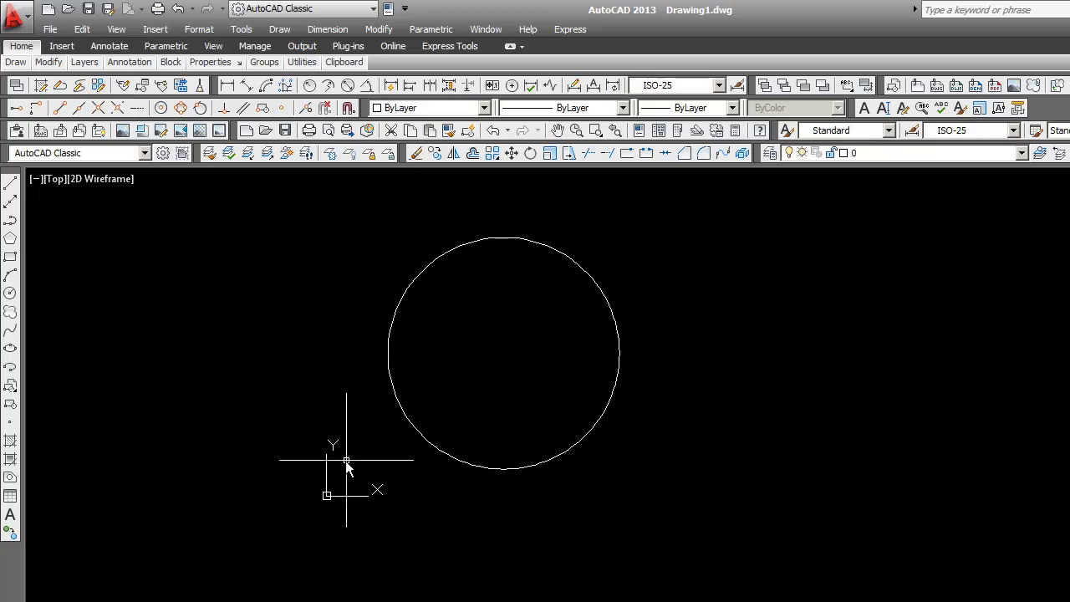
# Apply a radius dimensional constraint to the circle, placing it toward the upper-right side and accepting the default value.
pyautogui.click(450, 31)
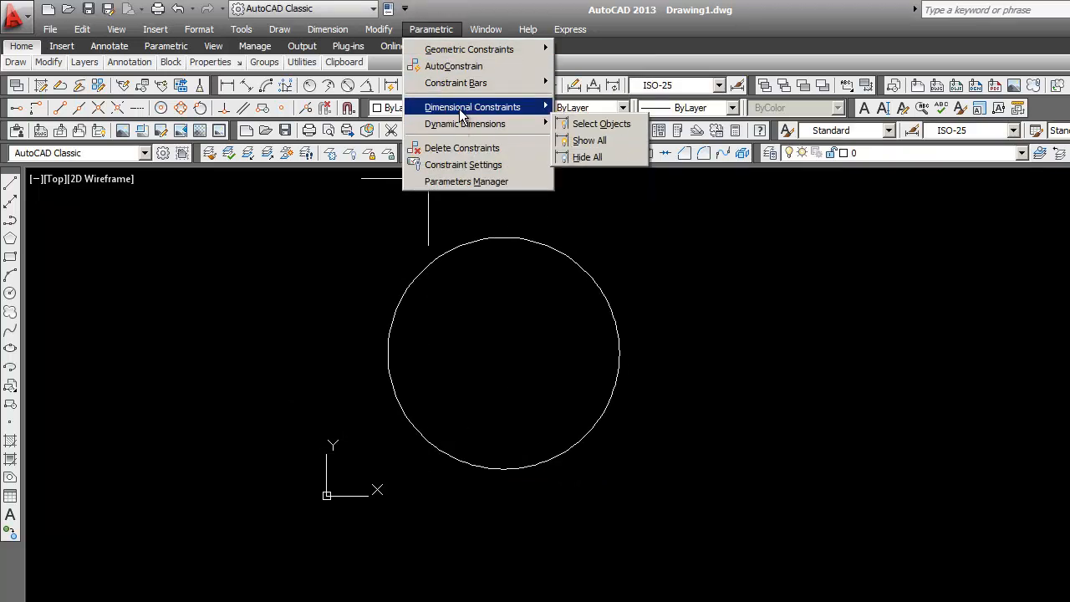
pyautogui.moveTo(460, 112)
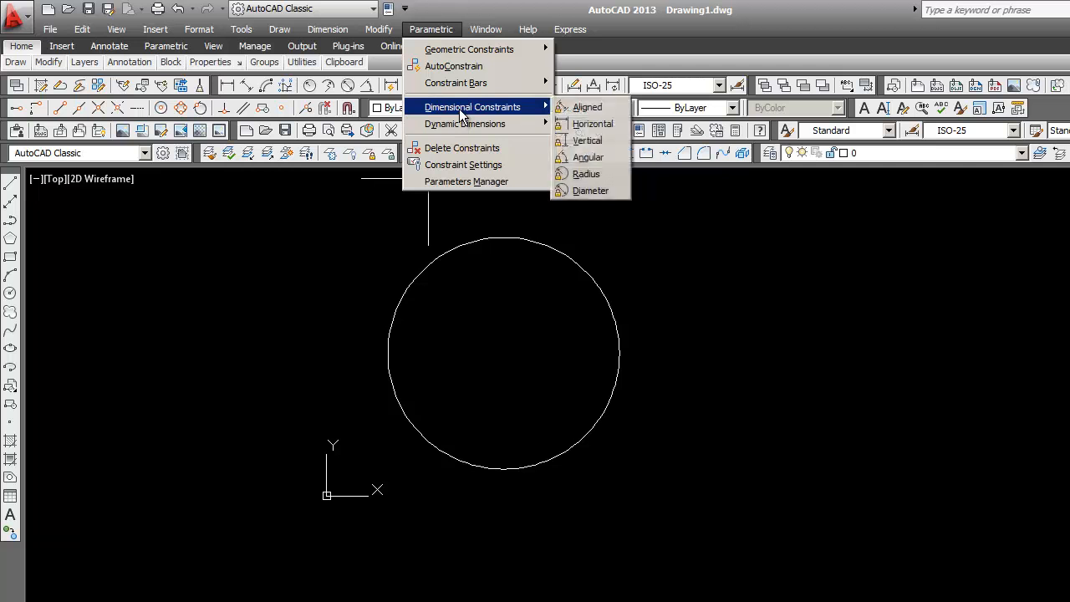
pyautogui.click(588, 180)
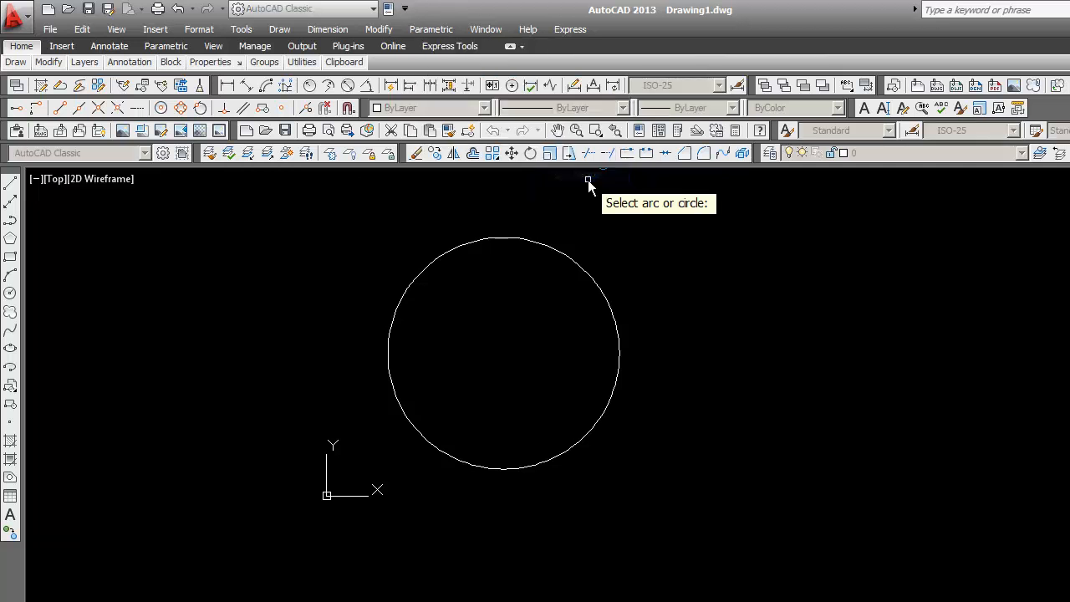
pyautogui.click(573, 260)
pyautogui.click(638, 250)
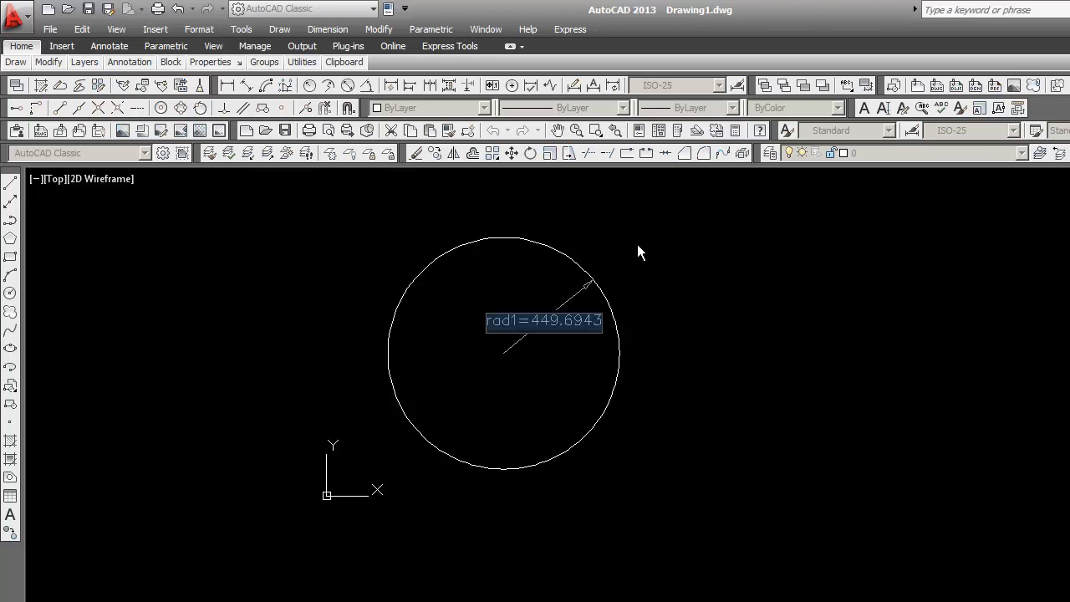
pyautogui.press('Return')
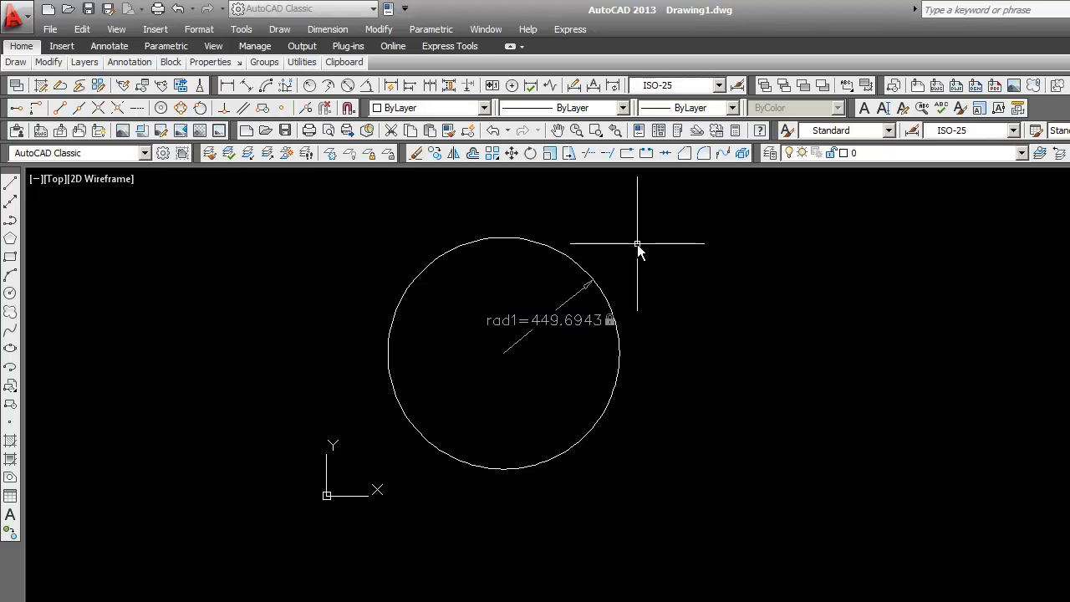
# Set the circle's radius constraint to 500.
pyautogui.click(552, 326)
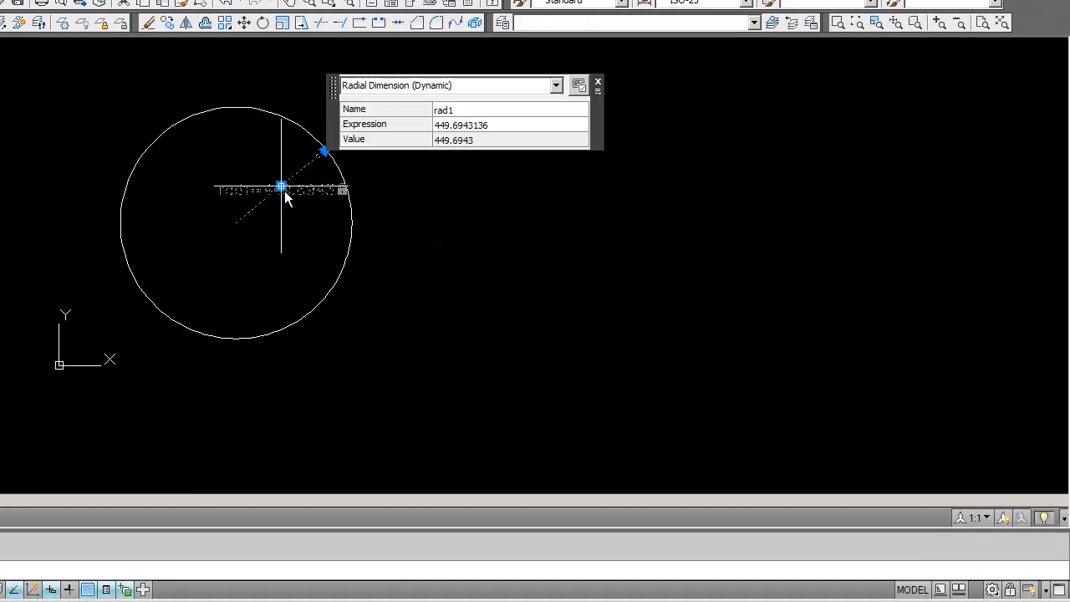
pyautogui.doubleClick(285, 192)
pyautogui.click(299, 198)
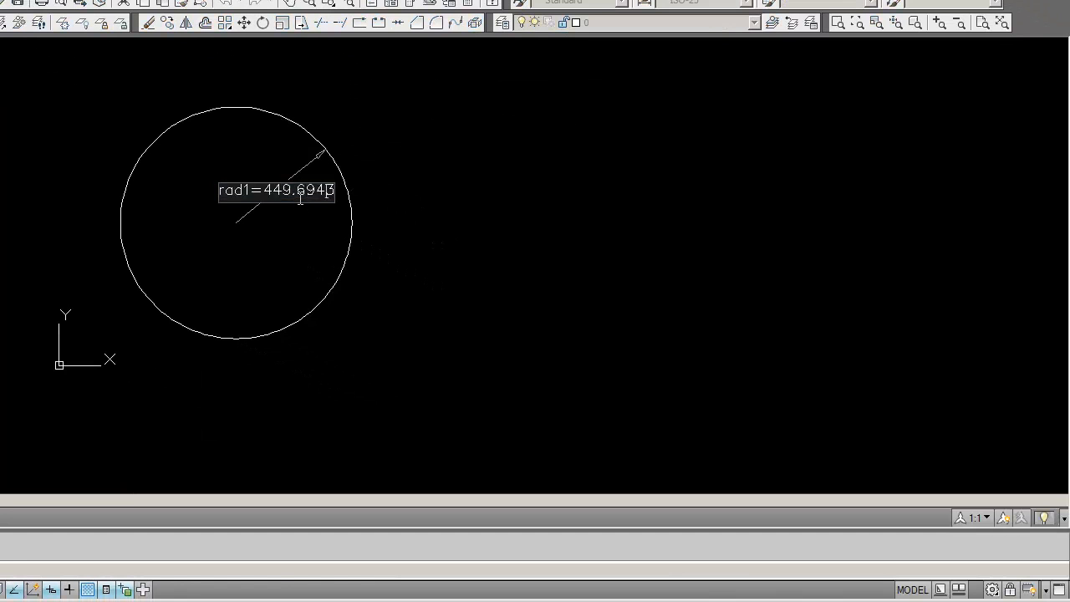
pyautogui.press('BackSpace')
pyautogui.press('BackSpace')
pyautogui.press('BackSpace')
pyautogui.press('BackSpace')
pyautogui.press('BackSpace')
pyautogui.press('BackSpace')
pyautogui.press('BackSpace')
pyautogui.press('BackSpace')
pyautogui.write('500')
pyautogui.press('Return')
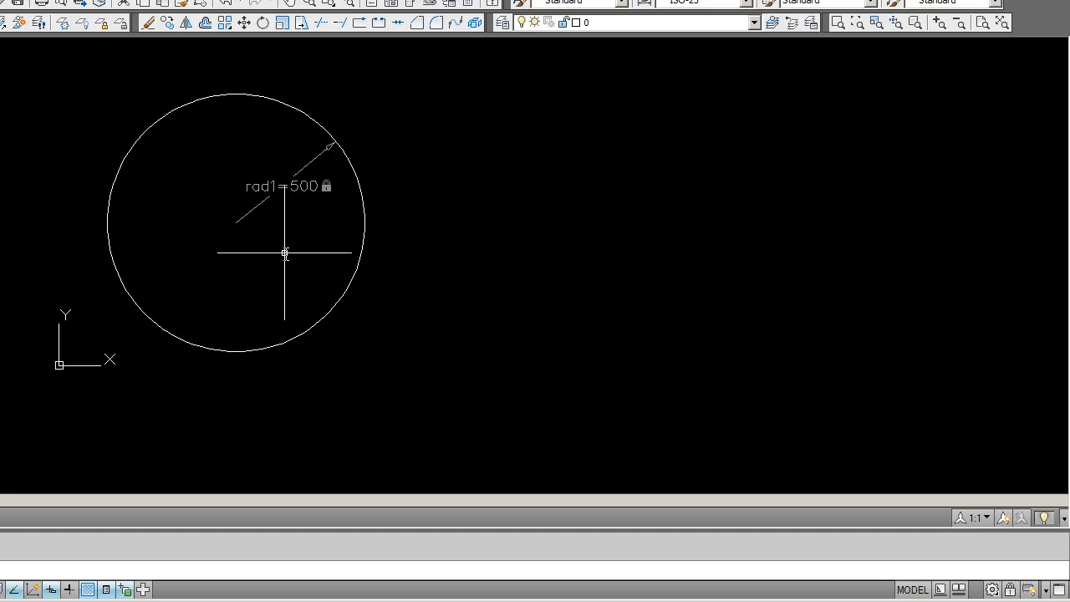
# Set the circle's radius constraint to 300.
pyautogui.click(294, 187)
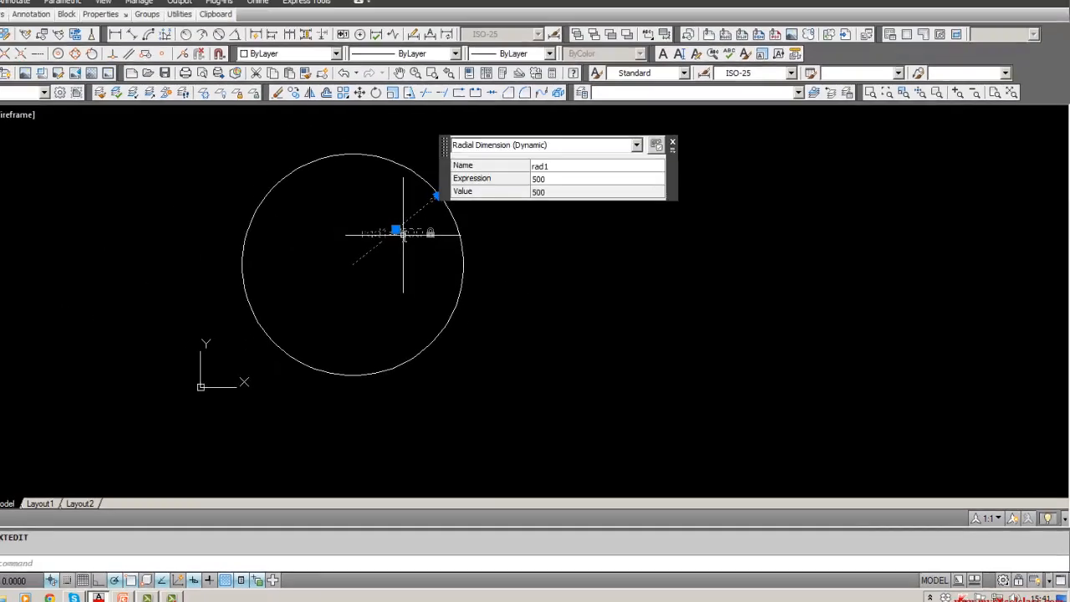
pyautogui.doubleClick(404, 234)
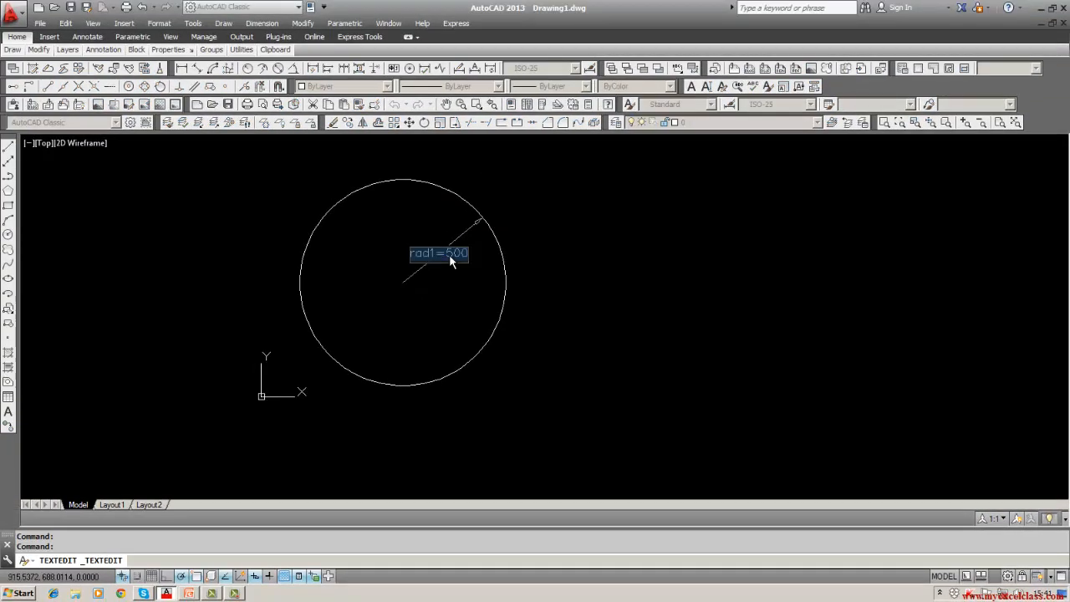
pyautogui.click(449, 256)
pyautogui.press('BackSpace')
pyautogui.press('BackSpace')
pyautogui.press('BackSpace')
pyautogui.write('8')
pyautogui.press('BackSpace')
pyautogui.press('BackSpace')
pyautogui.press('BackSpace')
pyautogui.write('300')
pyautogui.press('Return')
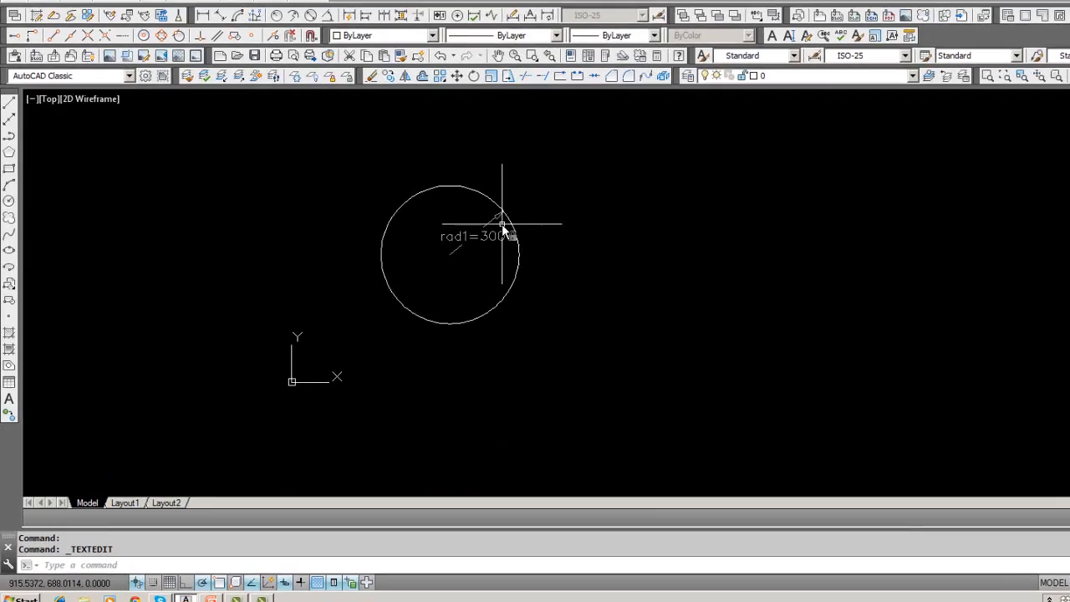
pyautogui.press('Escape')
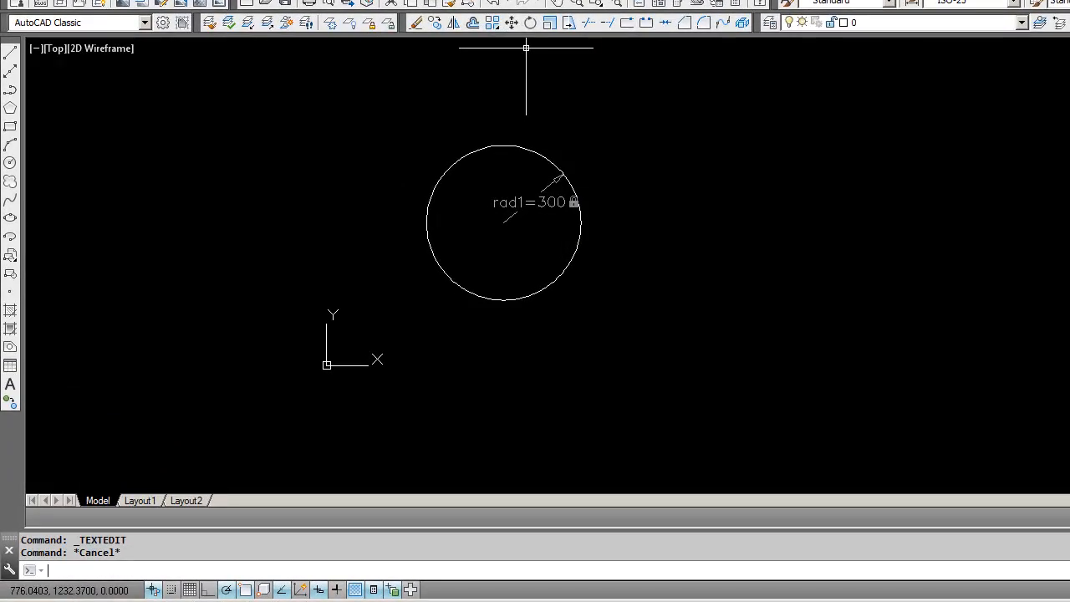
# Try to add a diameter dimensional constraint to the circle that already has a radius constraint.
pyautogui.rightClick(525, 48)
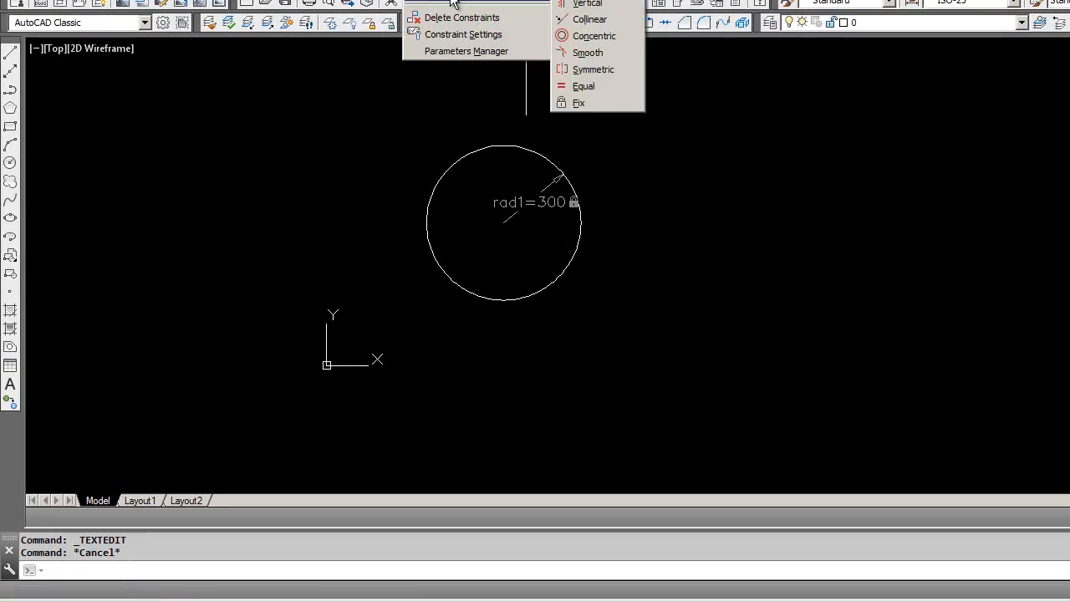
pyautogui.moveTo(468, 1)
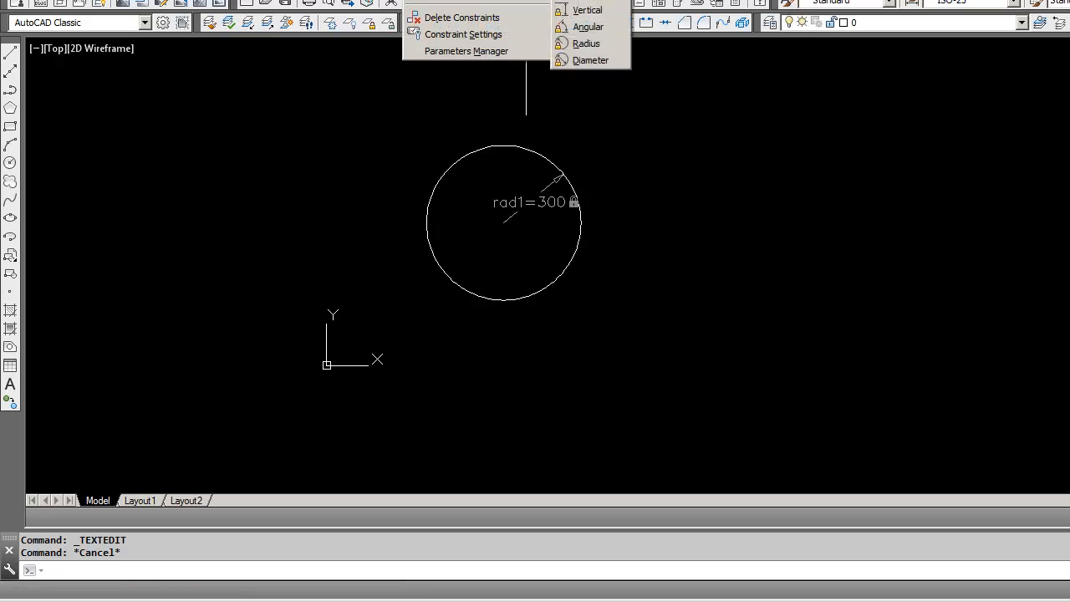
pyautogui.click(608, 60)
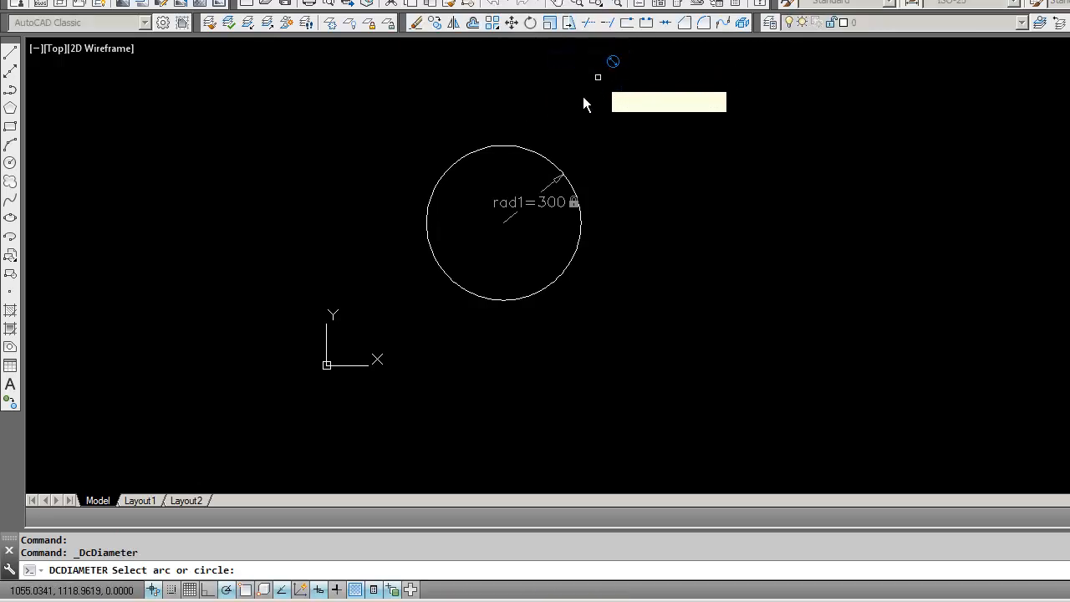
pyautogui.click(455, 165)
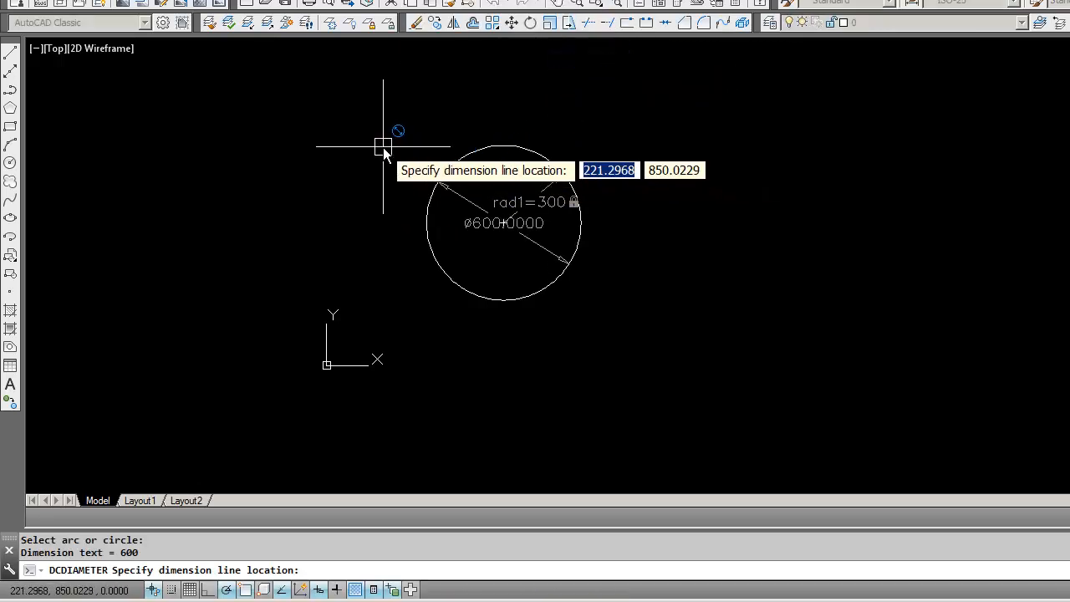
pyautogui.click(334, 235)
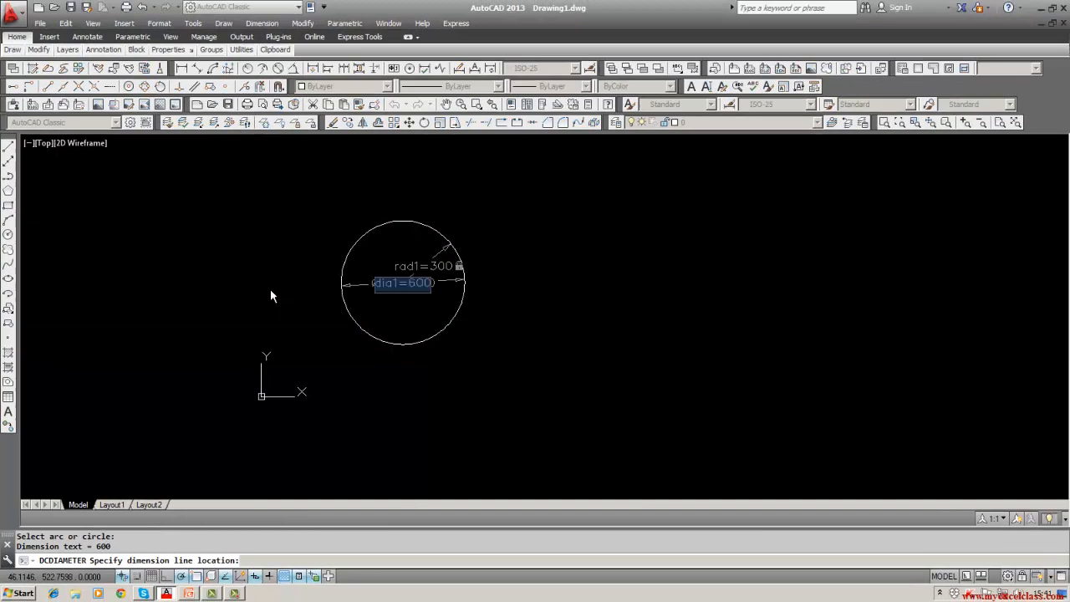
pyautogui.doubleClick(423, 283)
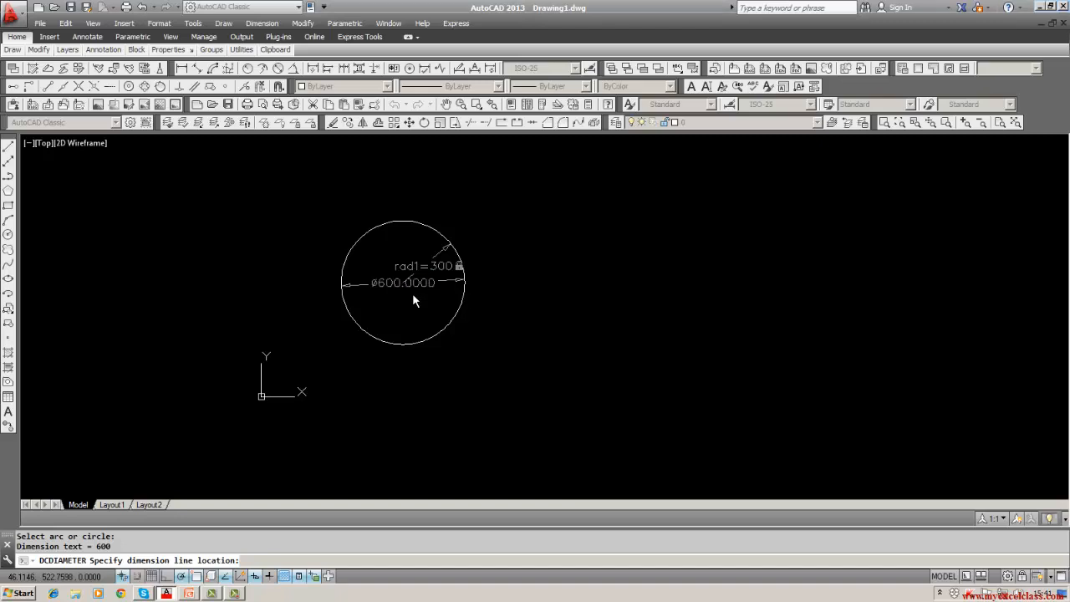
pyautogui.press('Return')
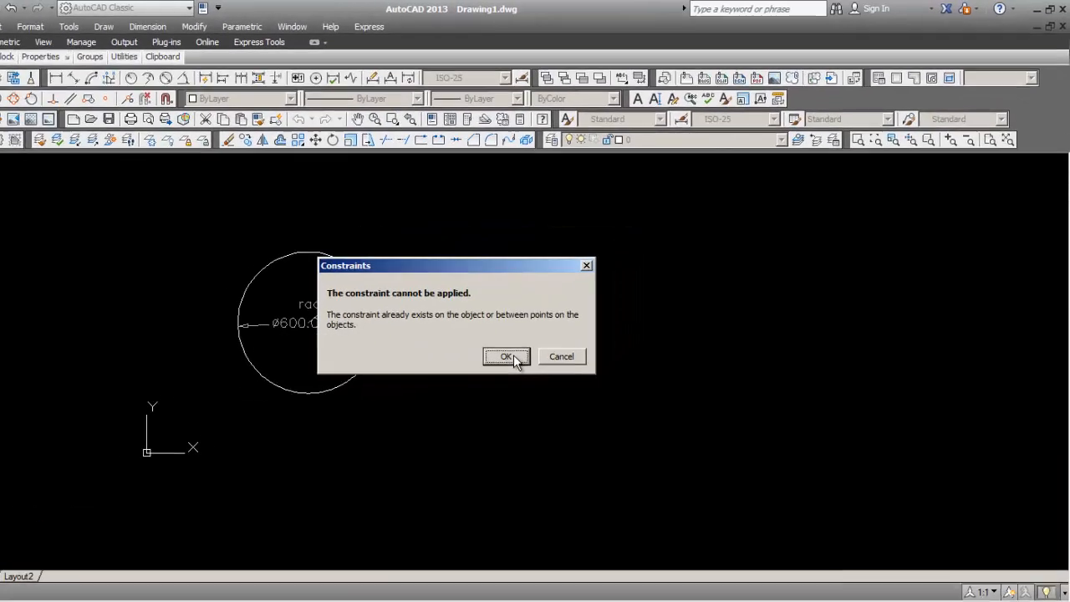
pyautogui.click(506, 357)
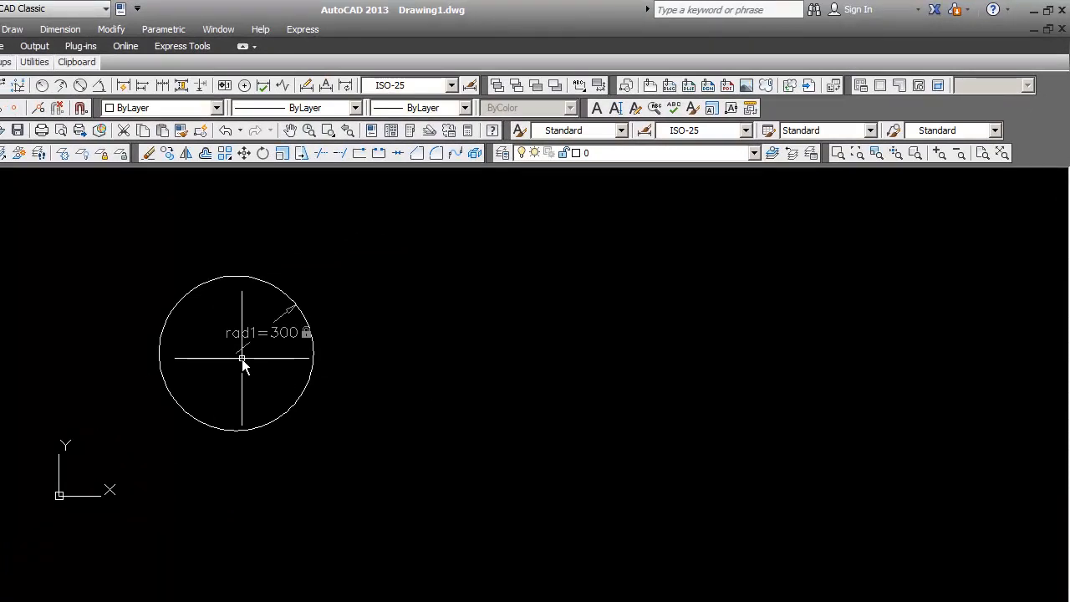
pyautogui.click(161, 29)
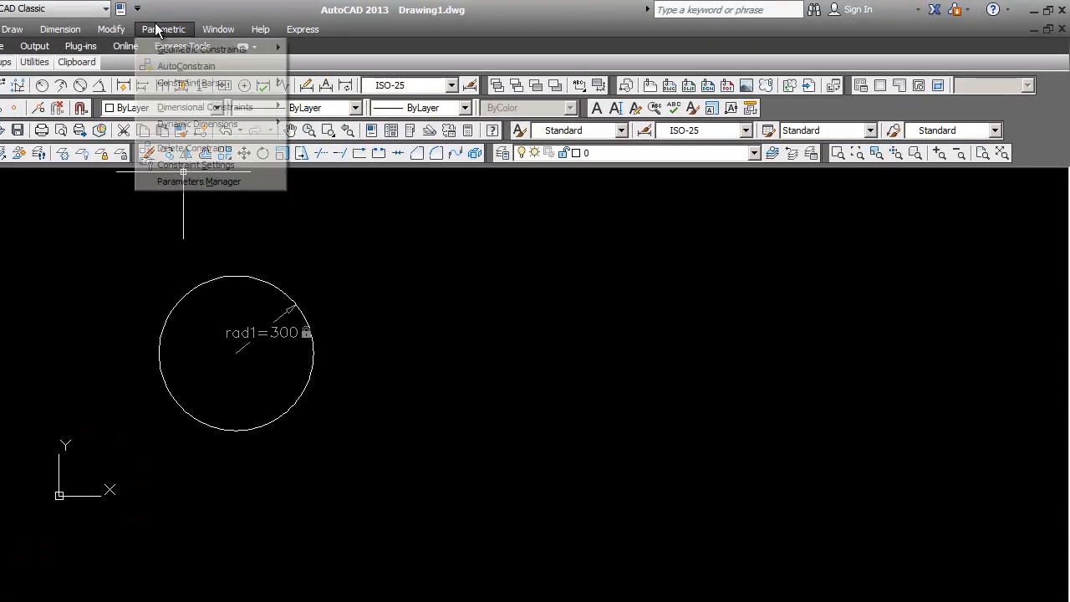
pyautogui.press('Escape')
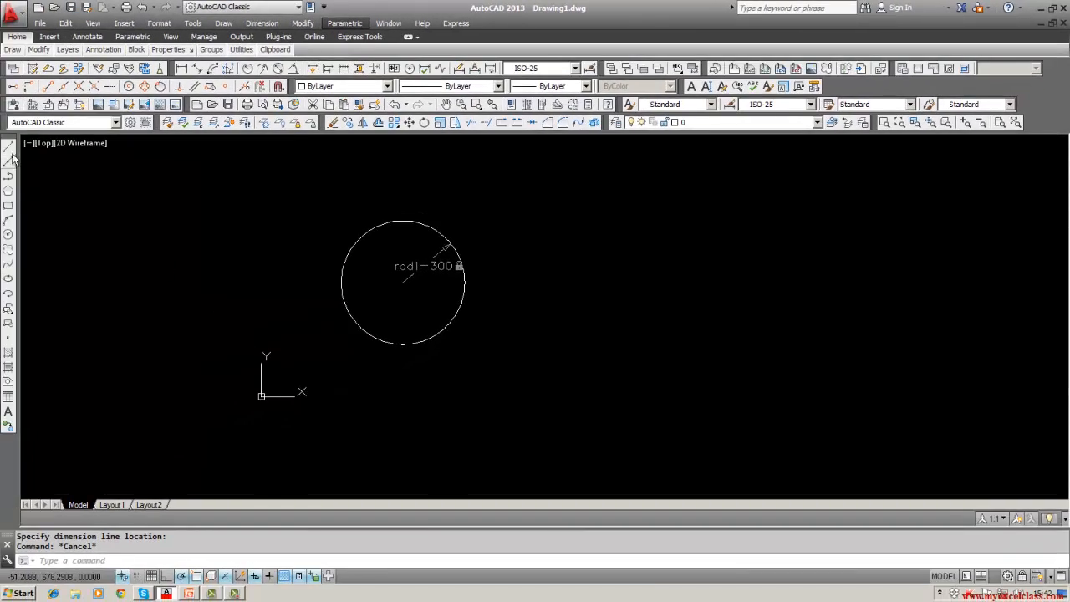
pyautogui.click(9, 147)
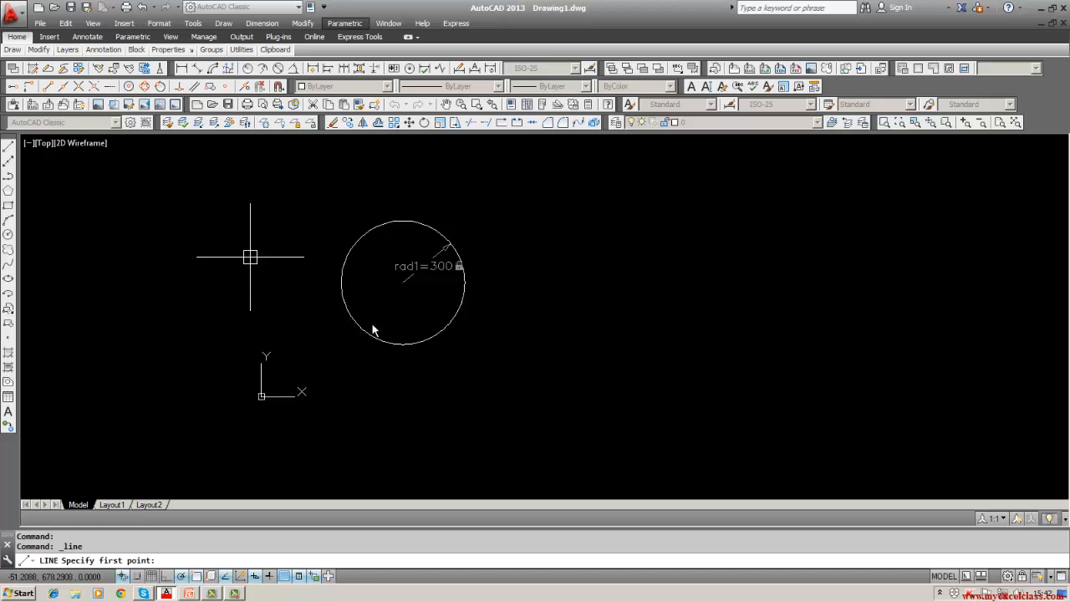
pyautogui.click(331, 315)
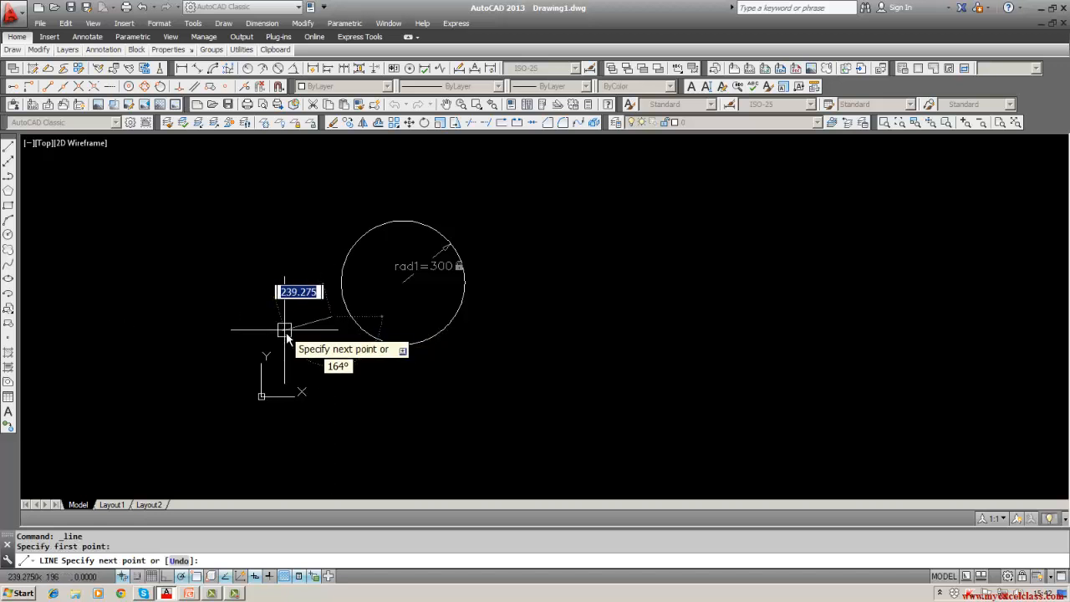
pyautogui.press('Escape')
# Draw a slightly sloped chord line across the lower part of the circle, with both endpoints on the circumference.
pyautogui.click(9, 147)
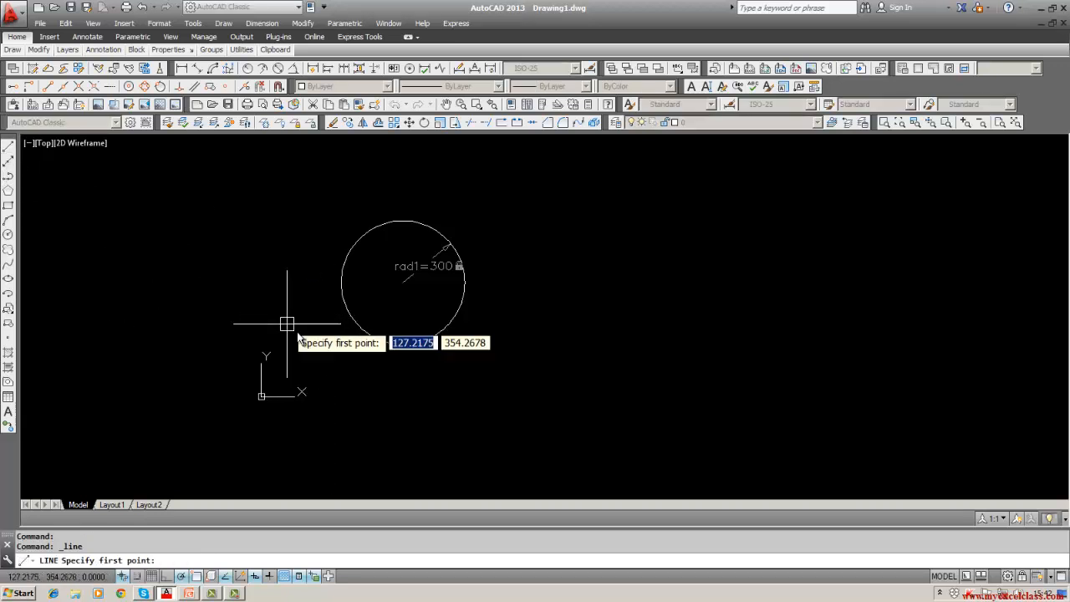
pyautogui.click(365, 332)
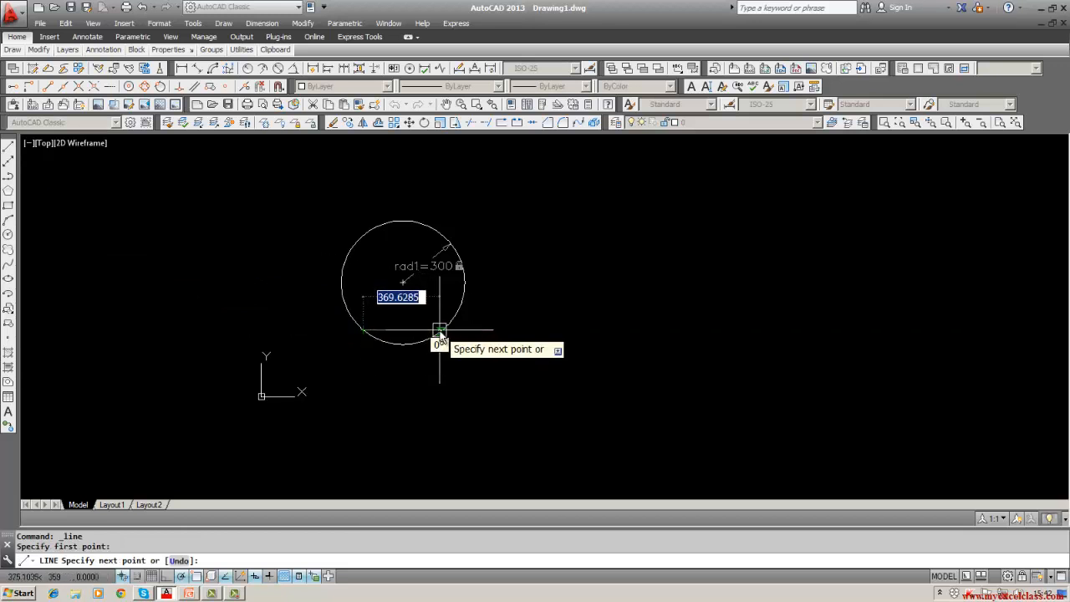
pyautogui.click(460, 310)
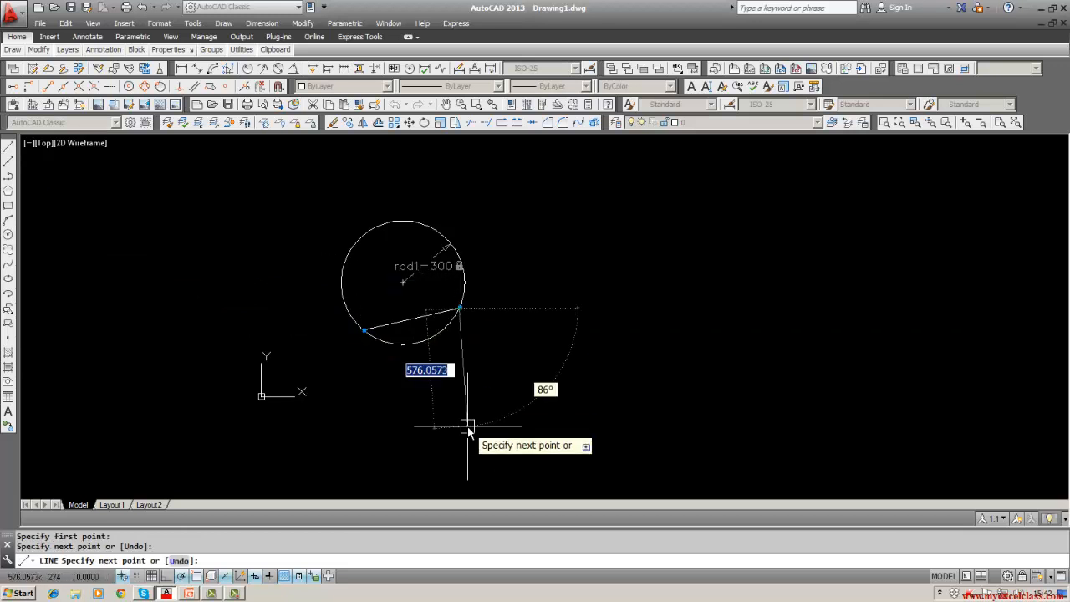
pyautogui.press('Escape')
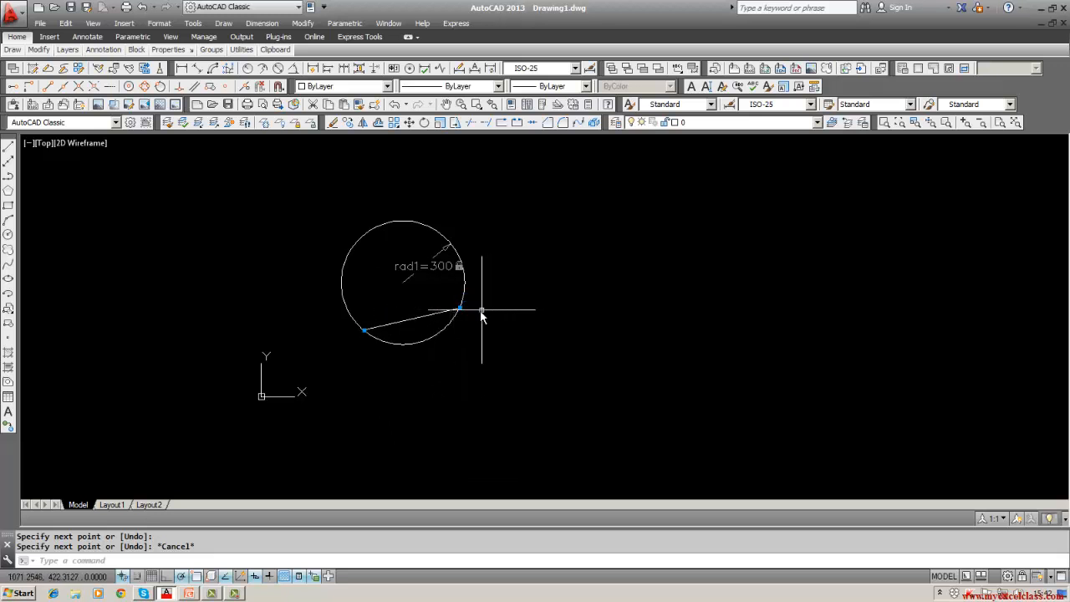
pyautogui.click(345, 24)
pyautogui.moveTo(351, 41)
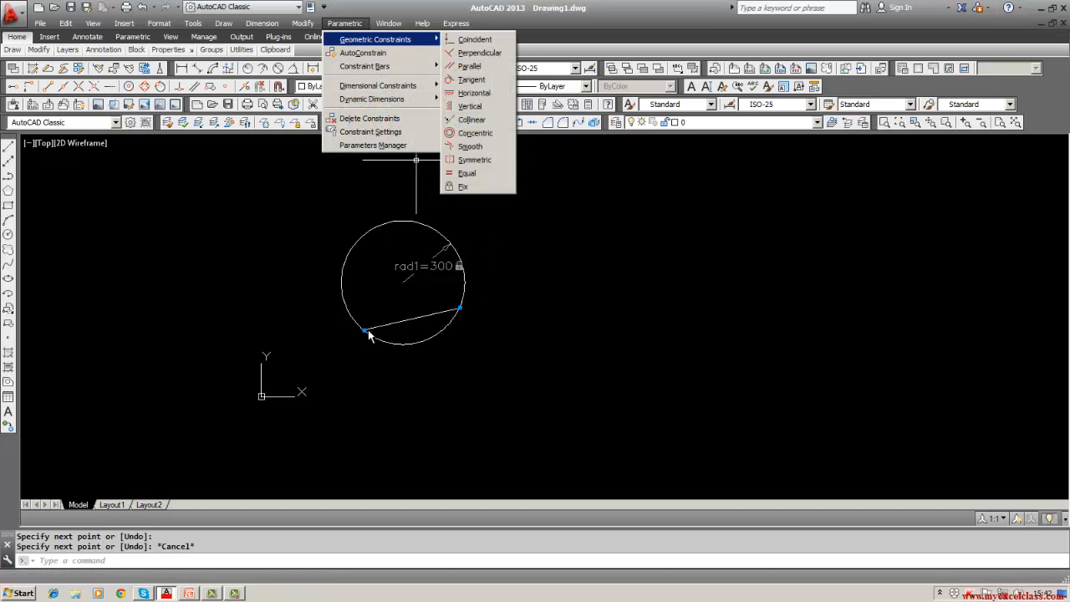
pyautogui.press('Escape')
pyautogui.press('Escape')
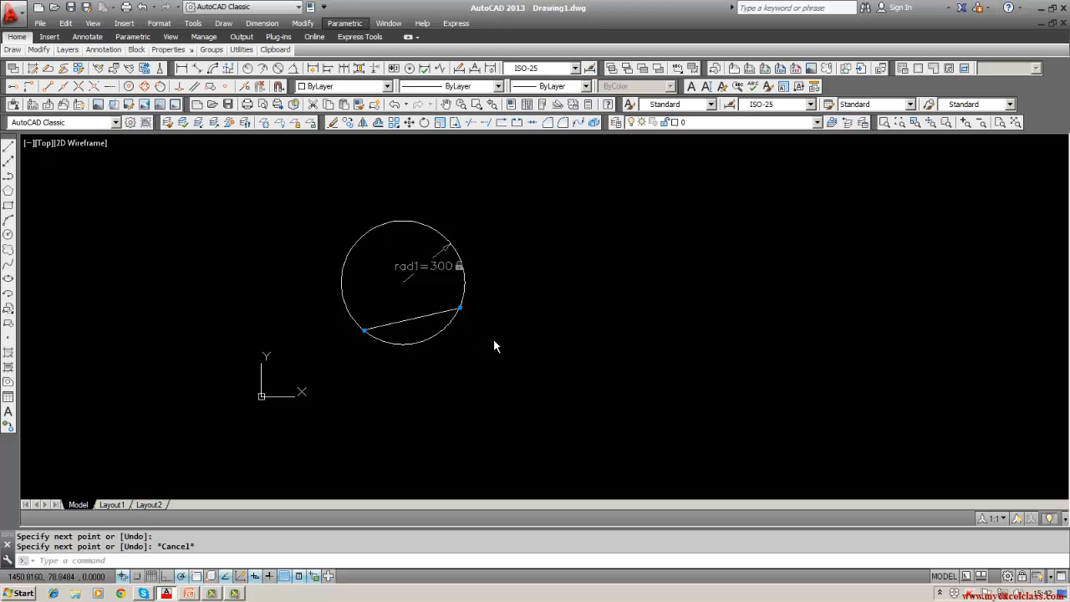
# Set the radius constraint of the circle with the chord line to 600.
pyautogui.click(440, 274)
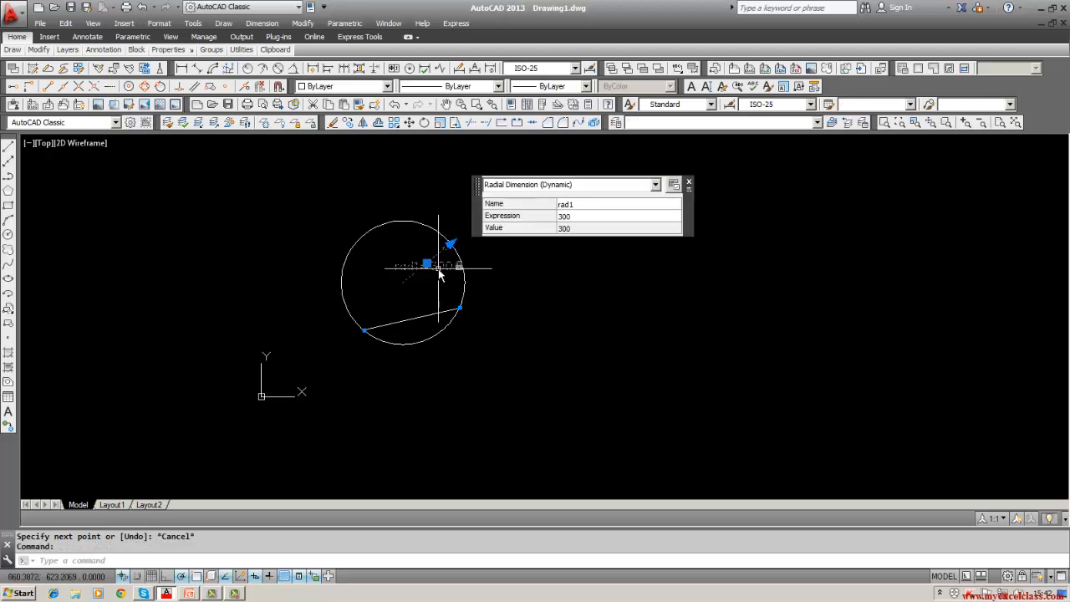
pyautogui.doubleClick(439, 273)
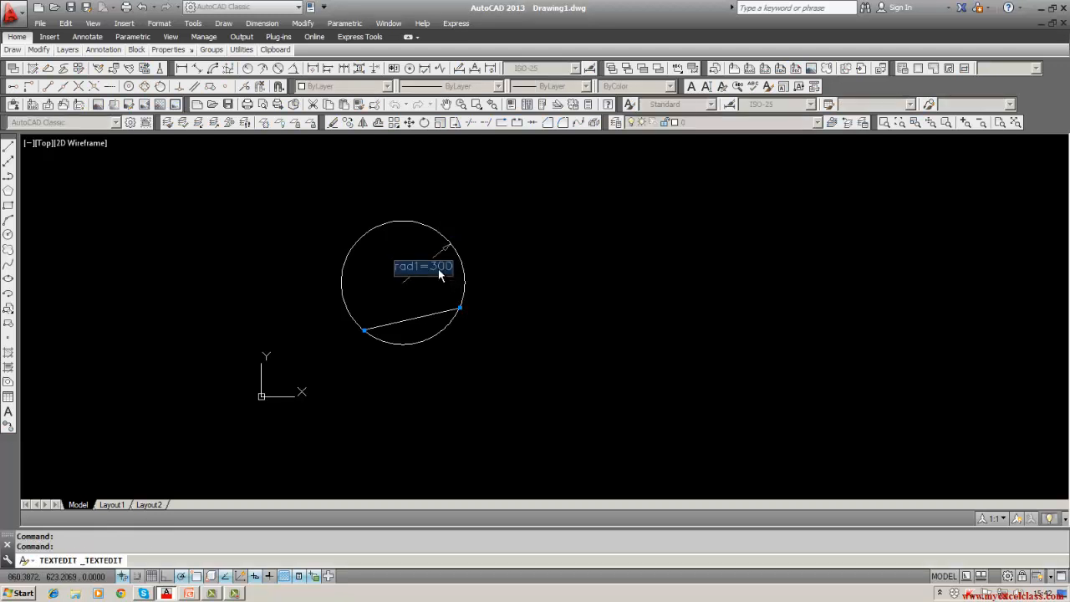
pyautogui.press('Right')
pyautogui.press('BackSpace')
pyautogui.press('BackSpace')
pyautogui.press('BackSpace')
pyautogui.write('600')
pyautogui.press('Return')
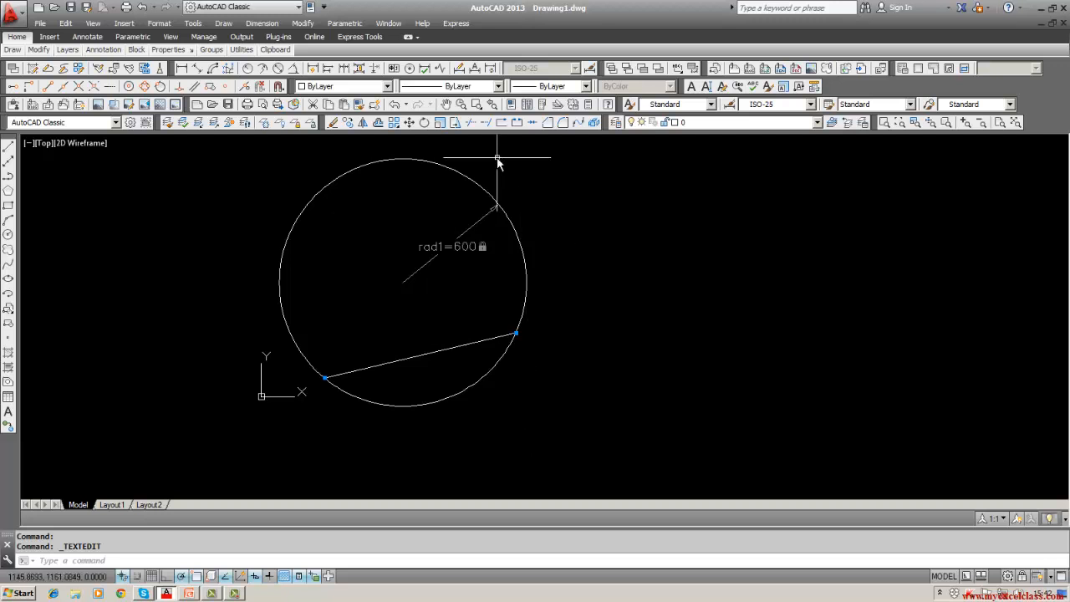
pyautogui.click(340, 26)
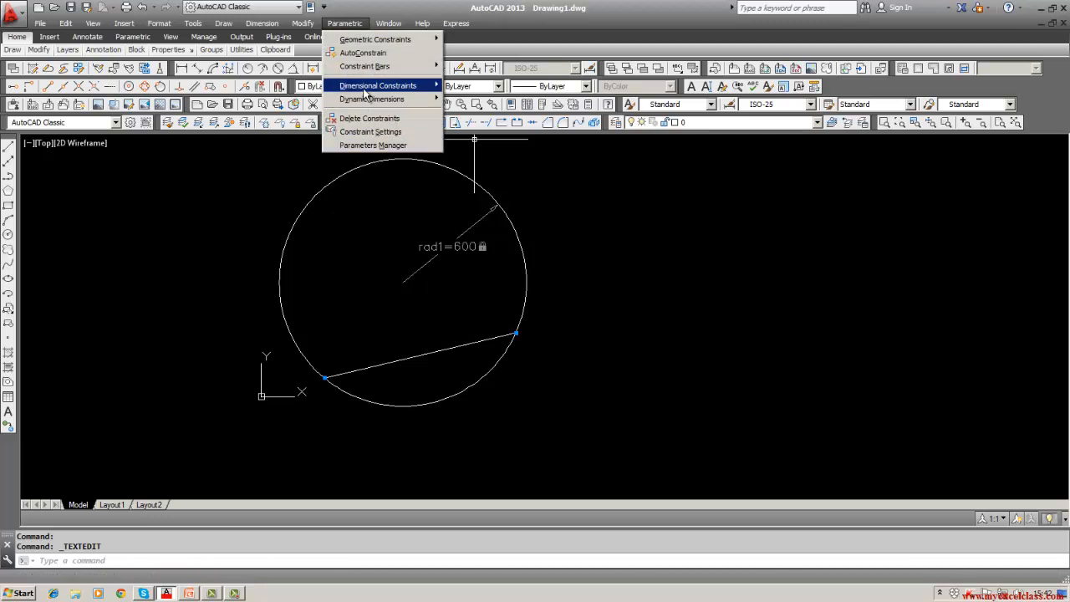
pyautogui.moveTo(366, 92)
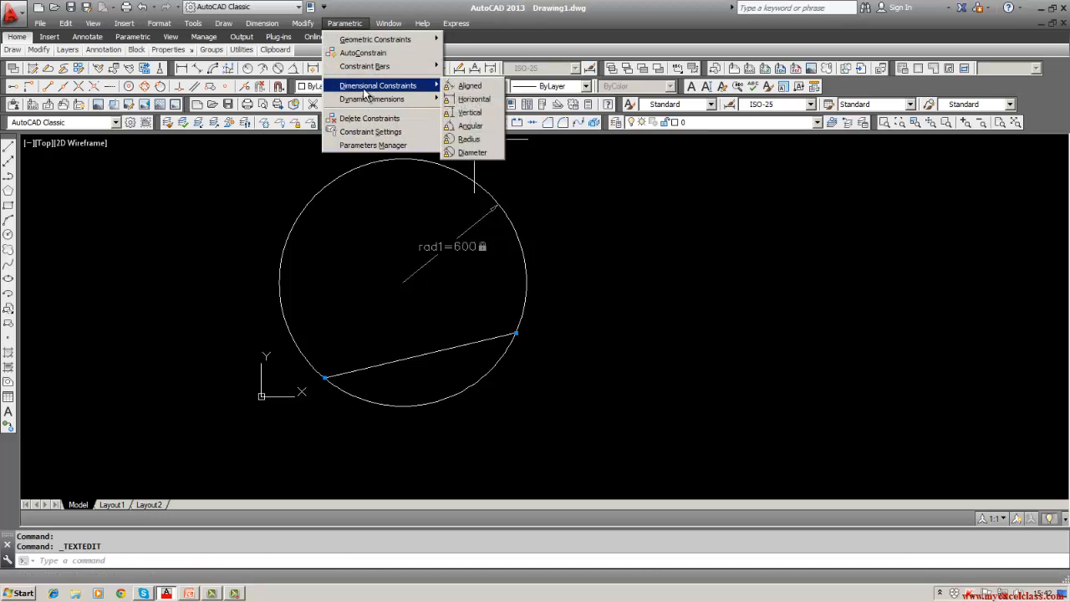
pyautogui.click(469, 85)
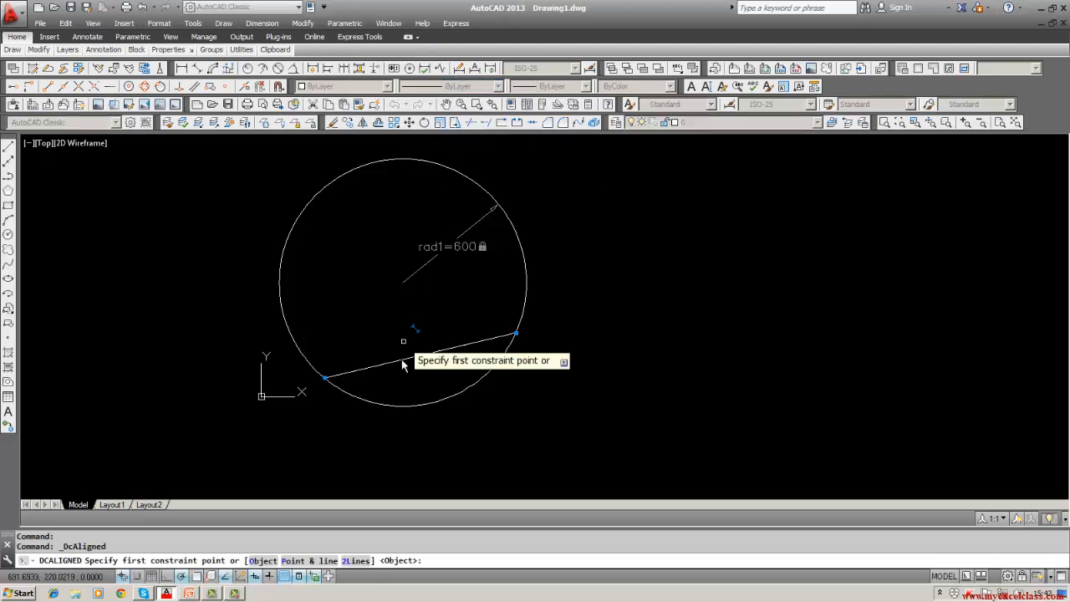
pyautogui.click(334, 378)
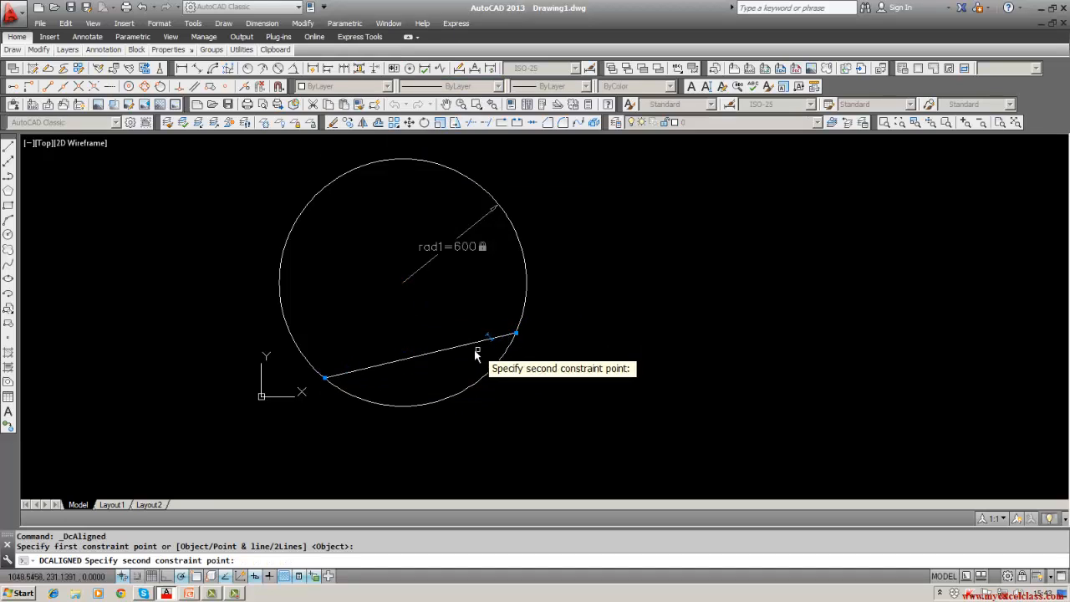
pyautogui.click(515, 334)
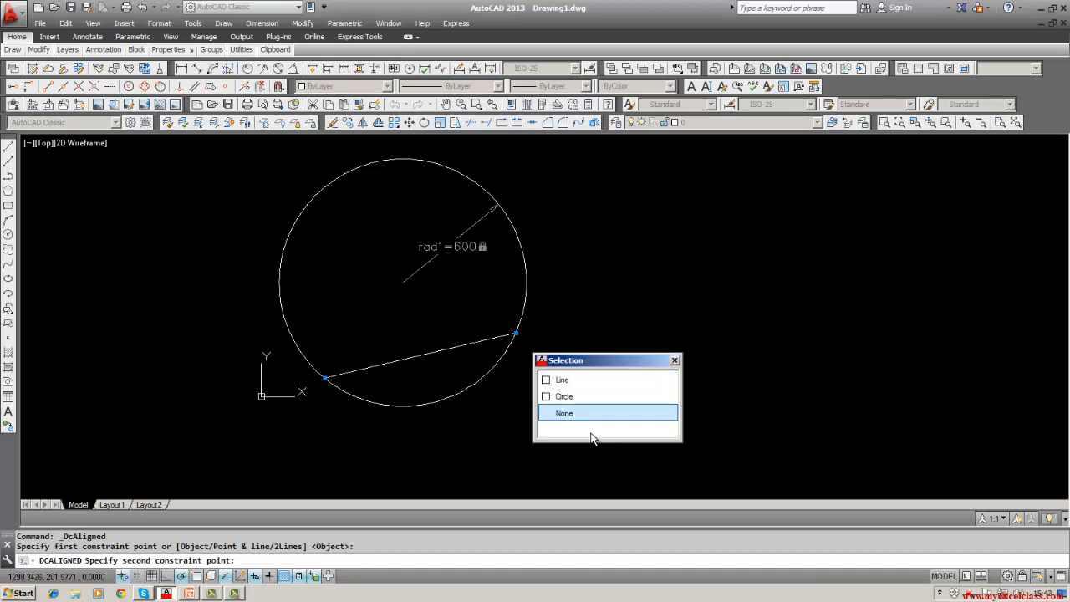
pyautogui.click(590, 434)
pyautogui.press('Escape')
# Add an aligned dimensional constraint between the chord line's endpoints, place it below the circle and accept the current length.
pyautogui.click(344, 22)
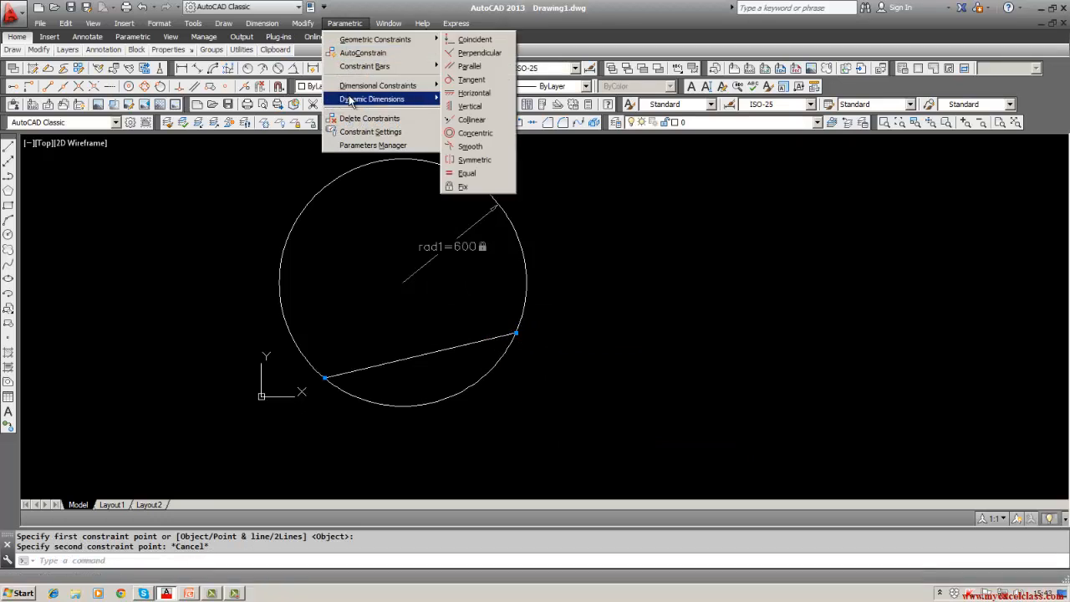
pyautogui.moveTo(354, 102)
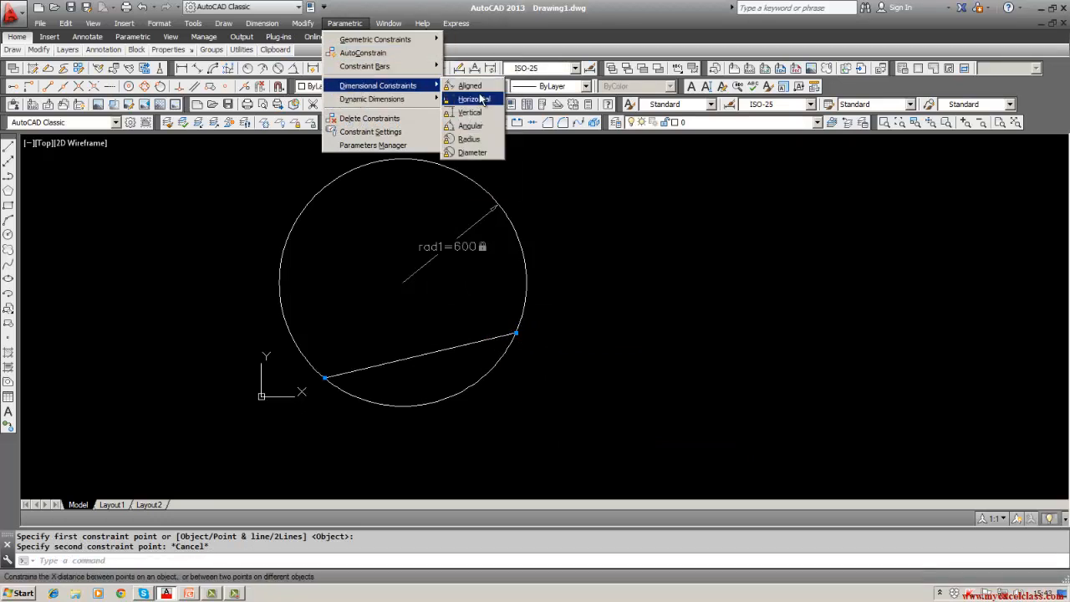
pyautogui.click(469, 85)
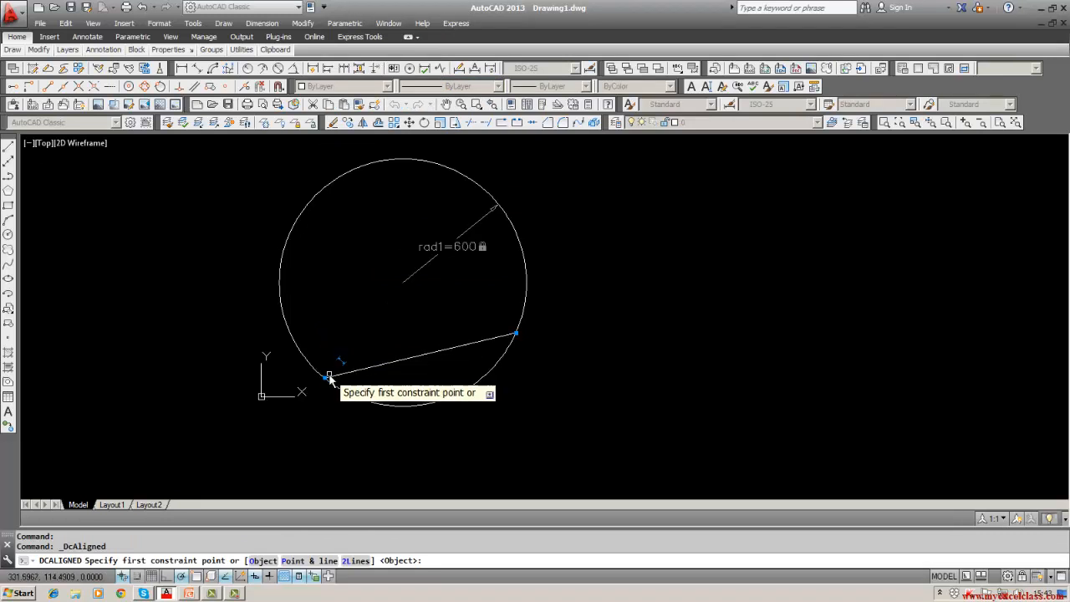
pyautogui.click(330, 381)
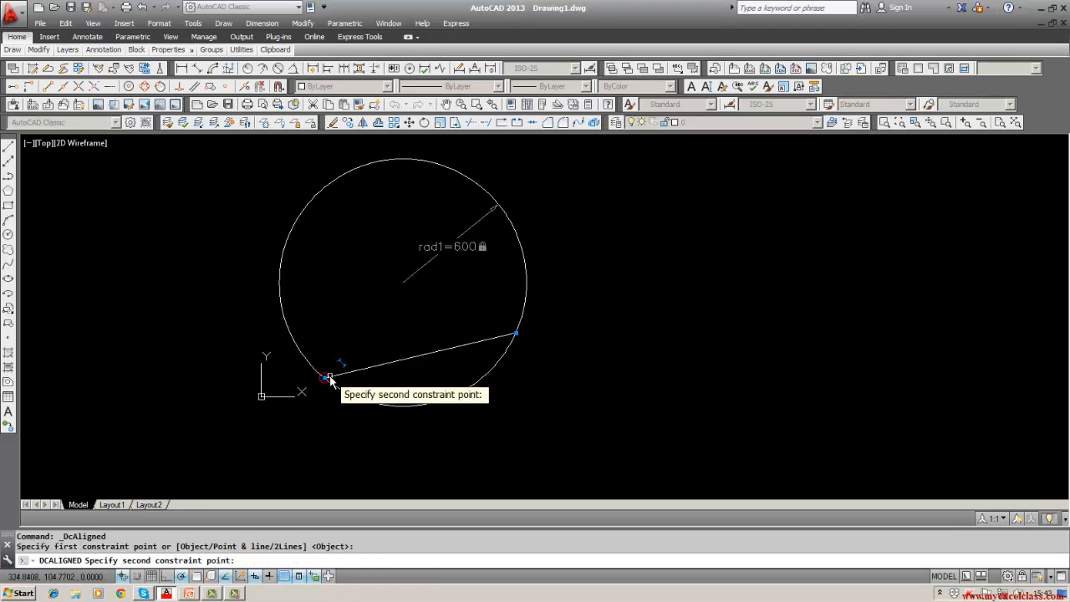
pyautogui.click(499, 338)
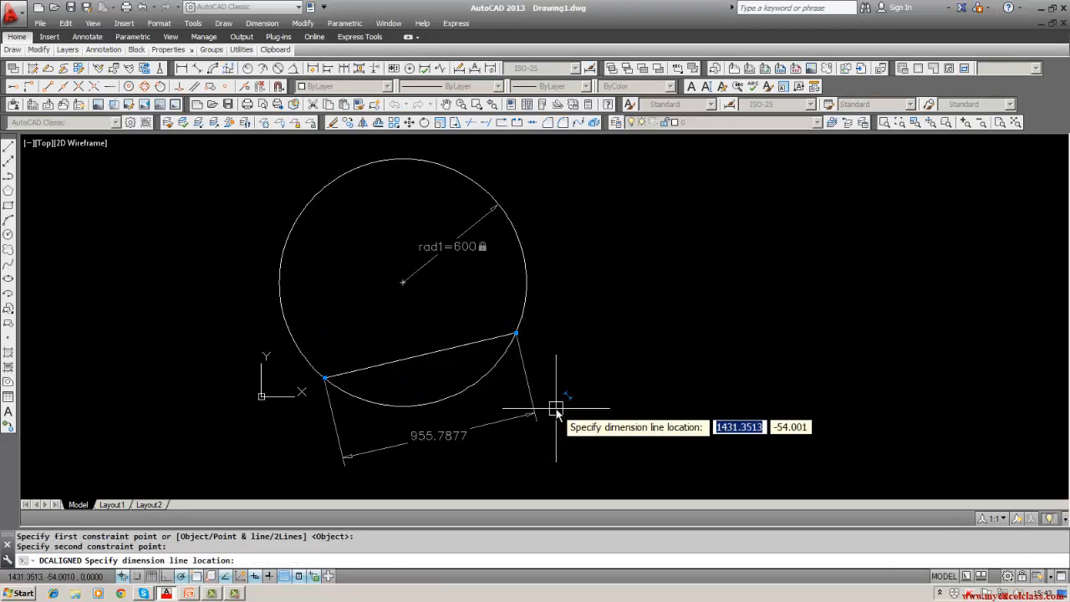
pyautogui.click(557, 414)
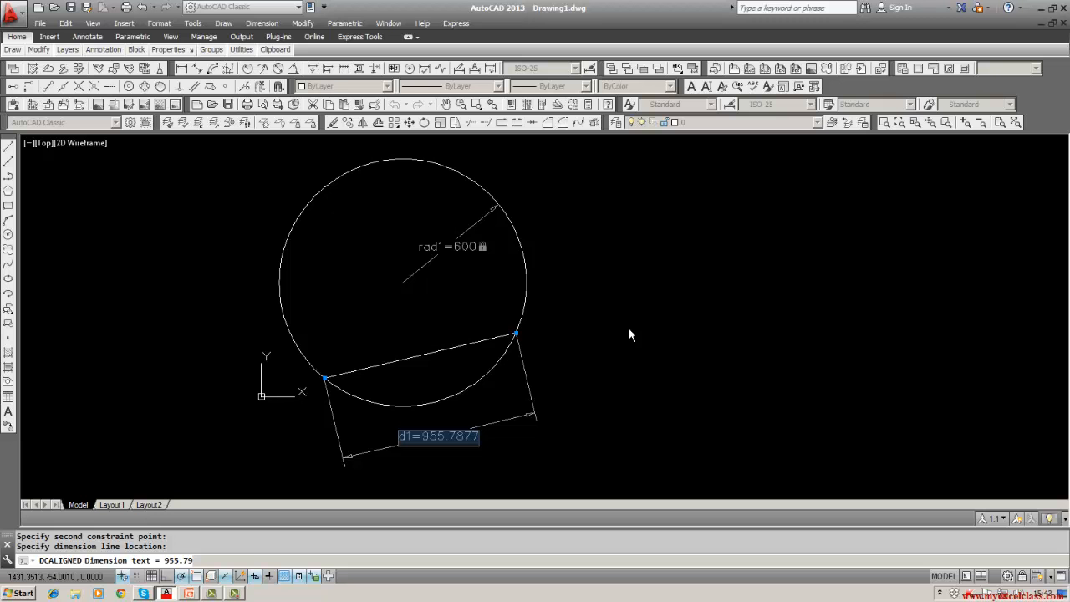
pyautogui.press('Return')
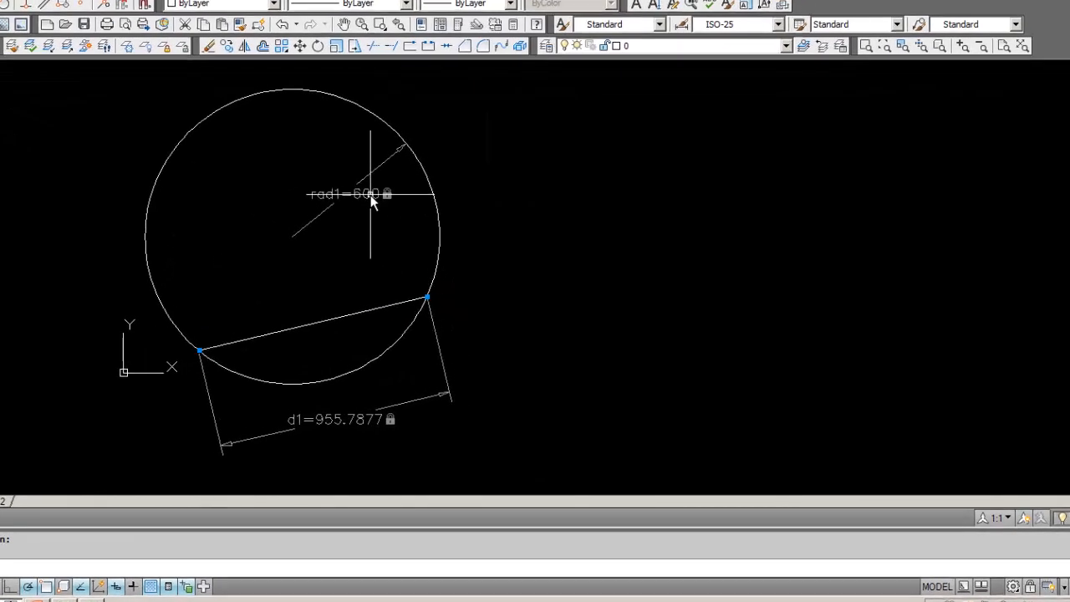
# Set the circle's radius constraint to 800.
pyautogui.doubleClick(373, 196)
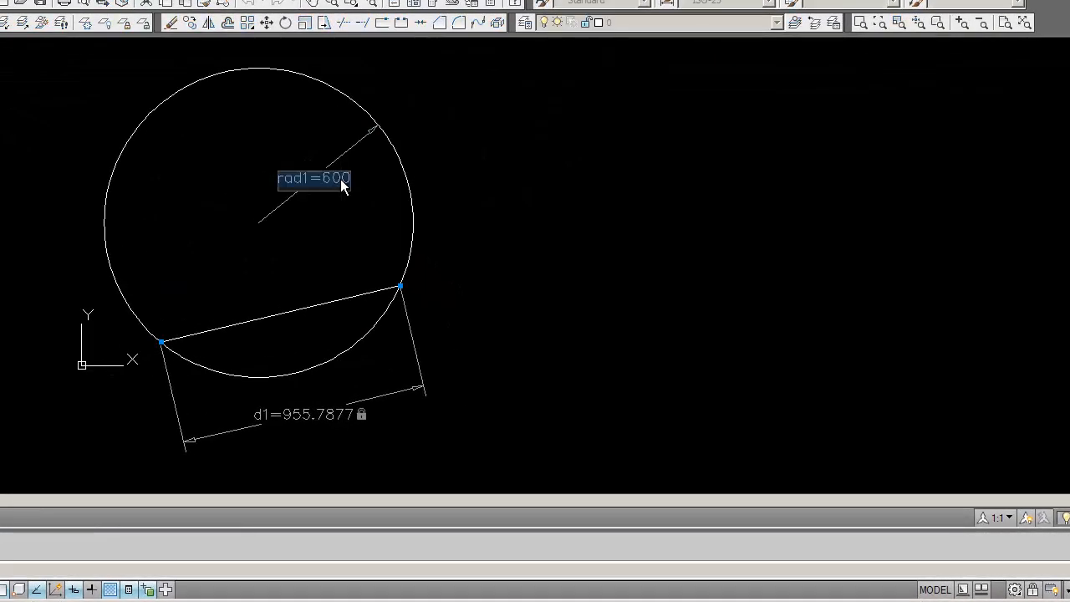
pyautogui.click(340, 179)
pyautogui.press('BackSpace')
pyautogui.press('BackSpace')
pyautogui.press('BackSpace')
pyautogui.write('800')
pyautogui.press('Return')
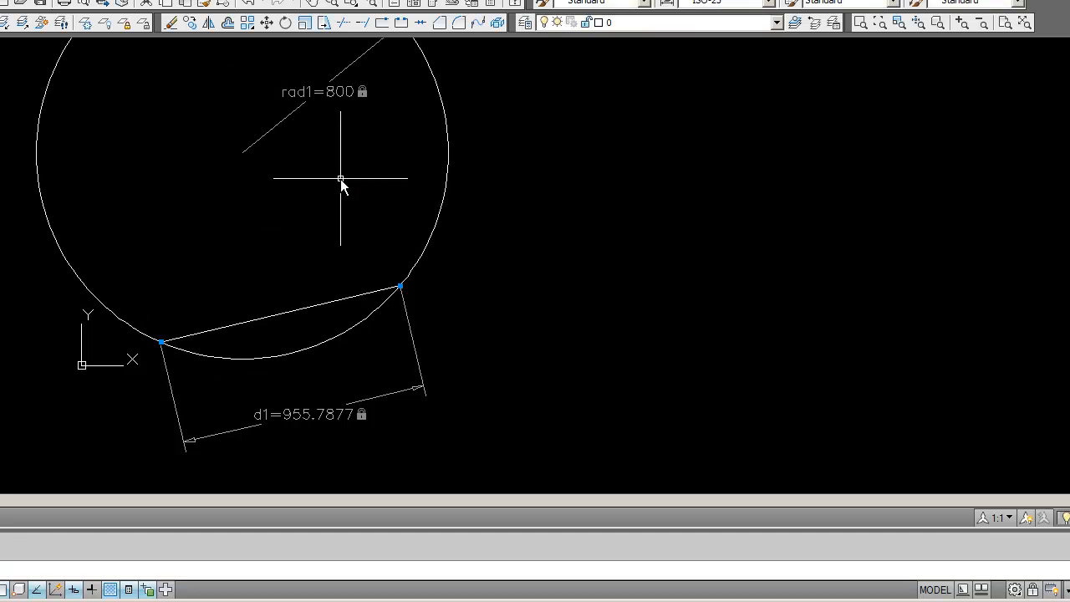
pyautogui.moveTo(341, 179)
pyautogui.mouseDown(button='middle')
pyautogui.moveTo(337, 267)
pyautogui.moveTo(337, 219)
pyautogui.mouseUp(button='middle')
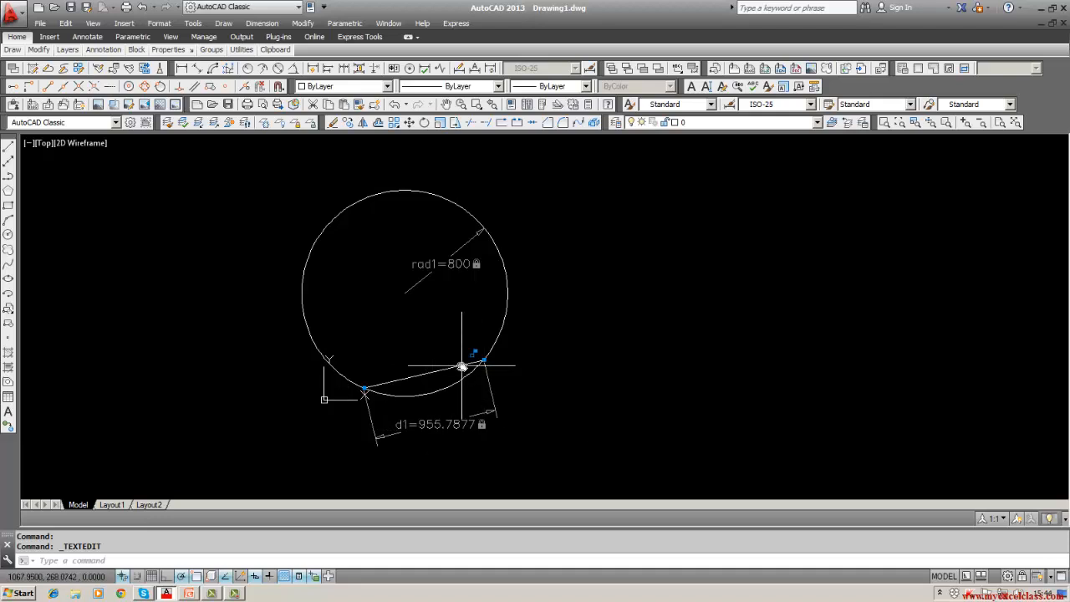
pyautogui.click(460, 264)
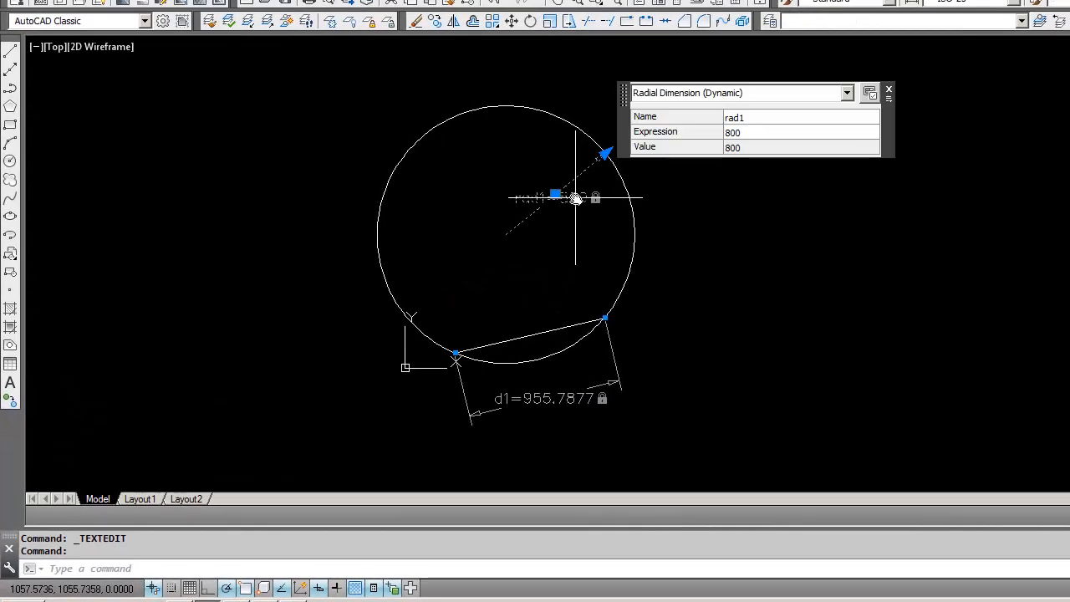
pyautogui.doubleClick(575, 199)
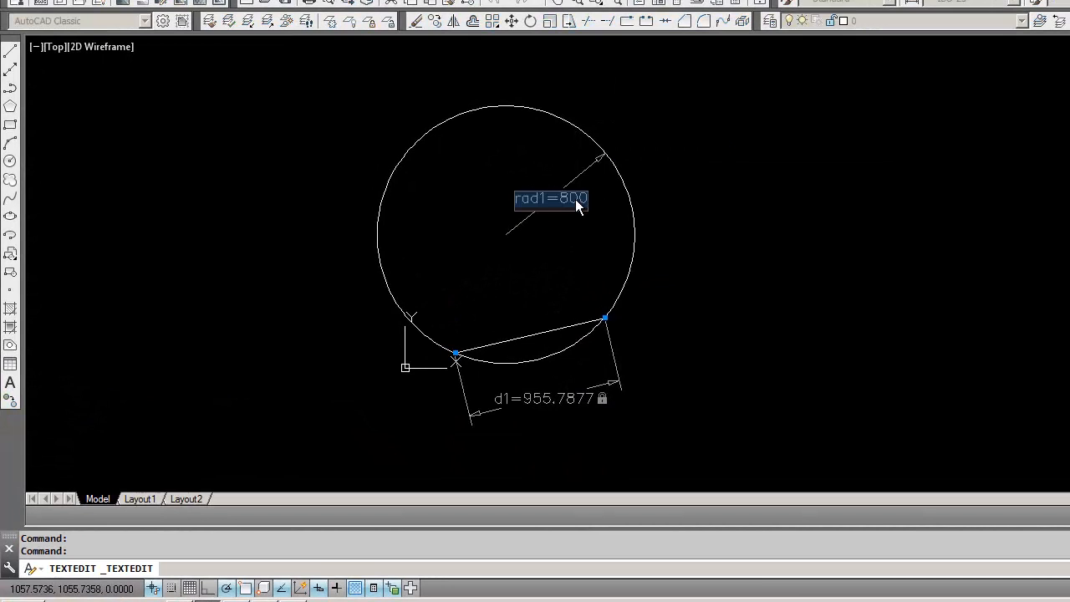
pyautogui.click(575, 199)
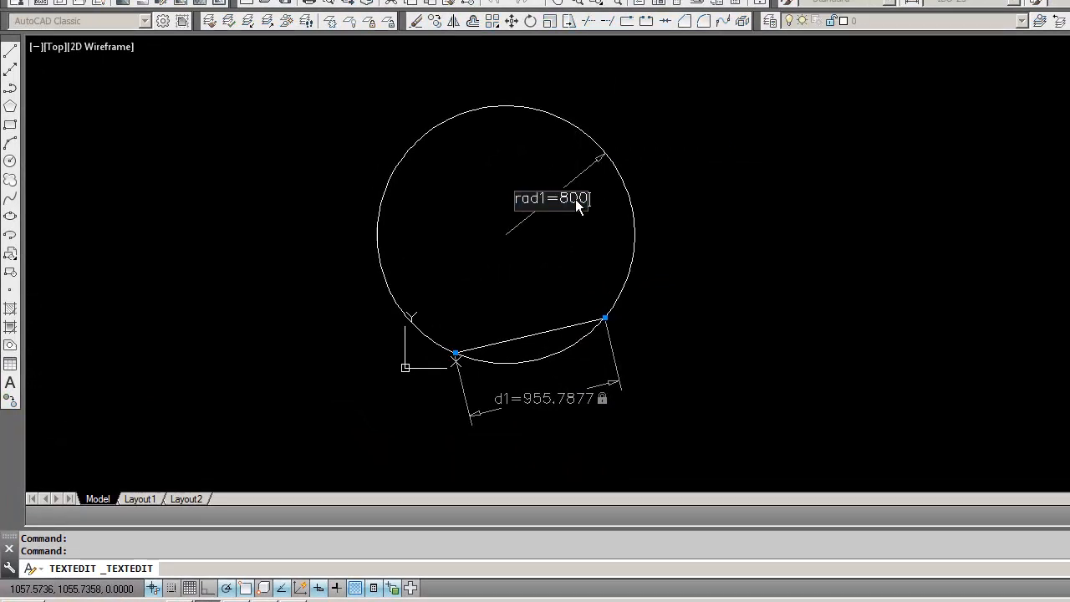
pyautogui.press('Escape')
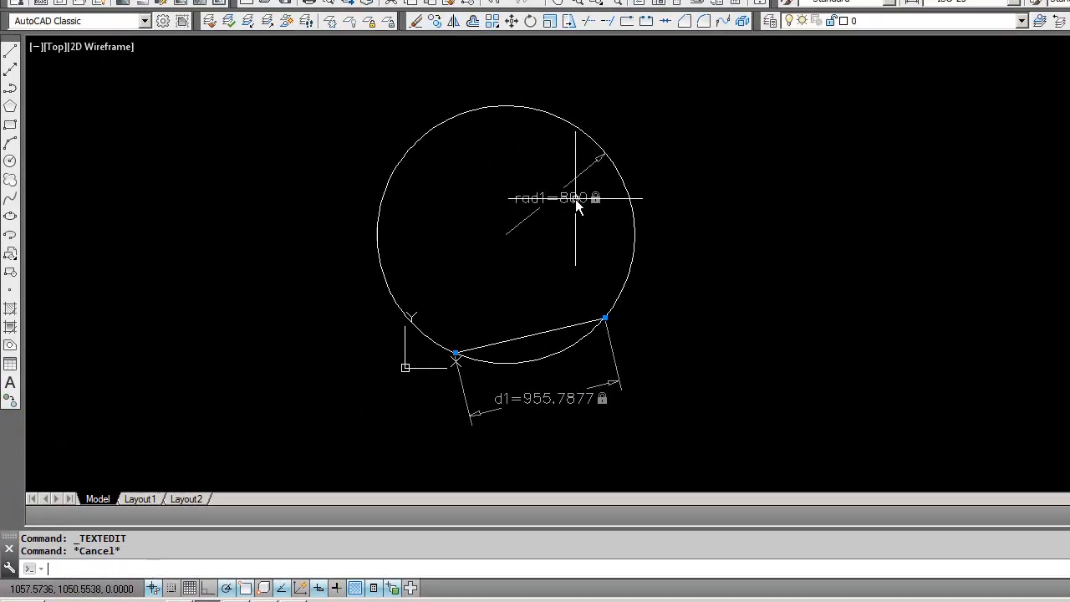
# Set the chord line's aligned dimensional constraint to 900.
pyautogui.doubleClick(543, 399)
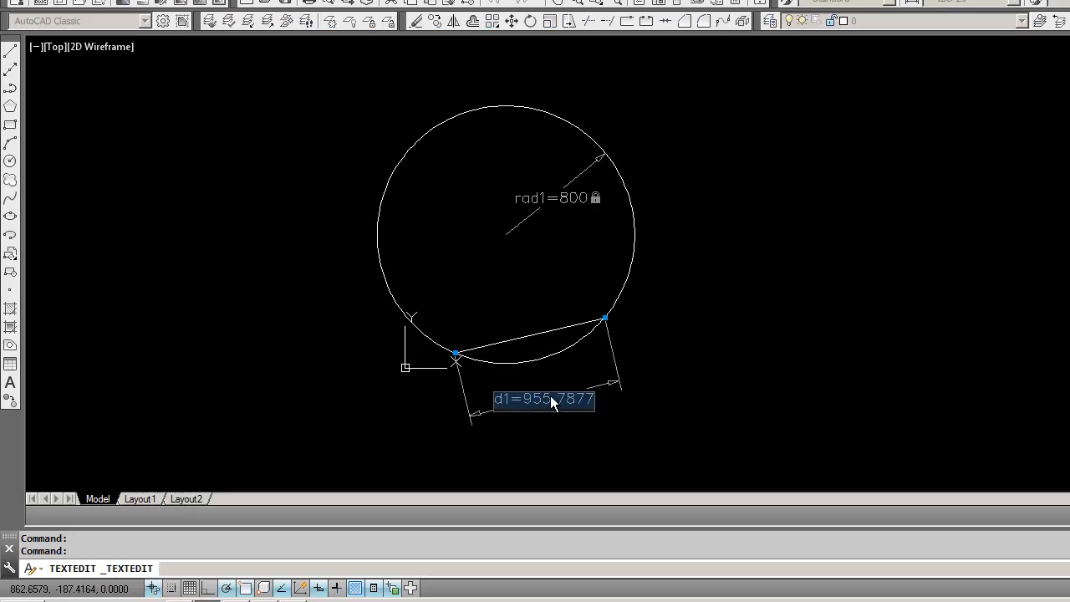
pyautogui.click(550, 398)
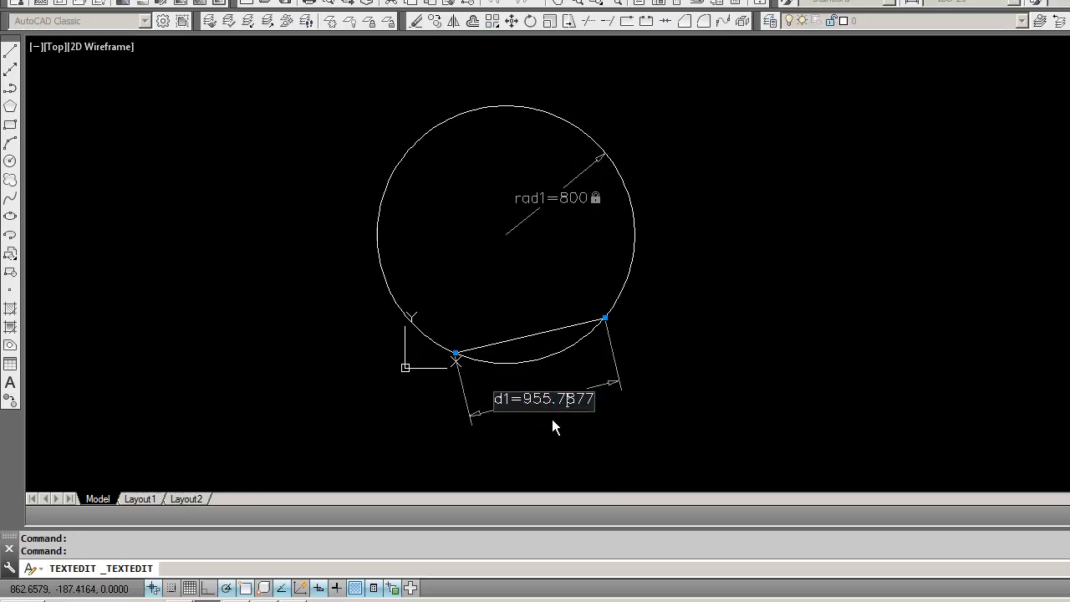
pyautogui.press('Right')
pyautogui.press('Right')
pyautogui.press('Right')
pyautogui.press('BackSpace')
pyautogui.press('BackSpace')
pyautogui.press('BackSpace')
pyautogui.press('BackSpace')
pyautogui.press('Return')
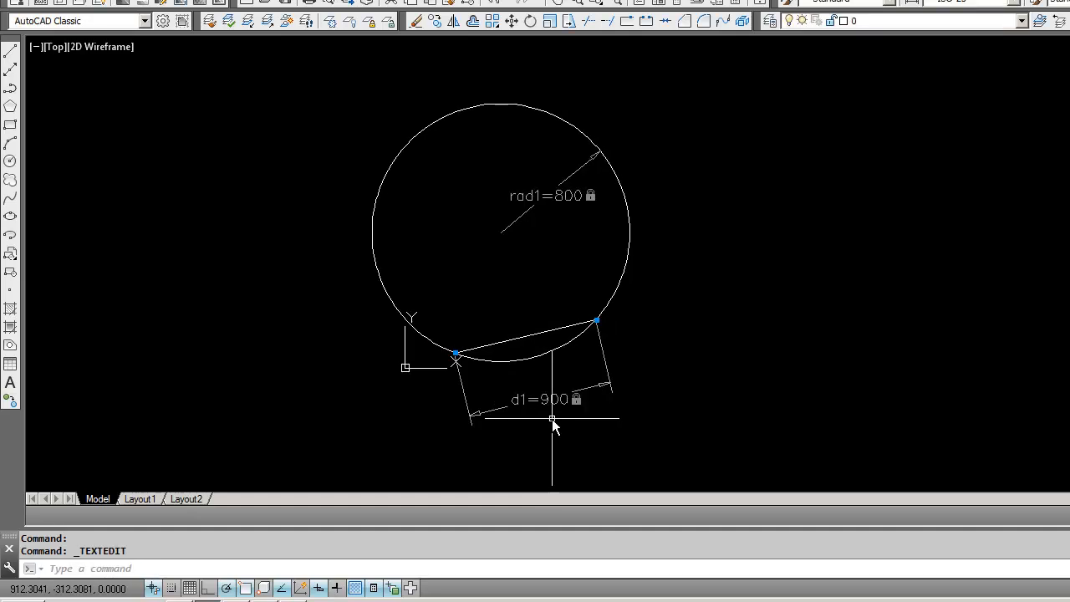
# Set the circle's radius constraint to 450, half the chord's constrained length.
pyautogui.doubleClick(564, 196)
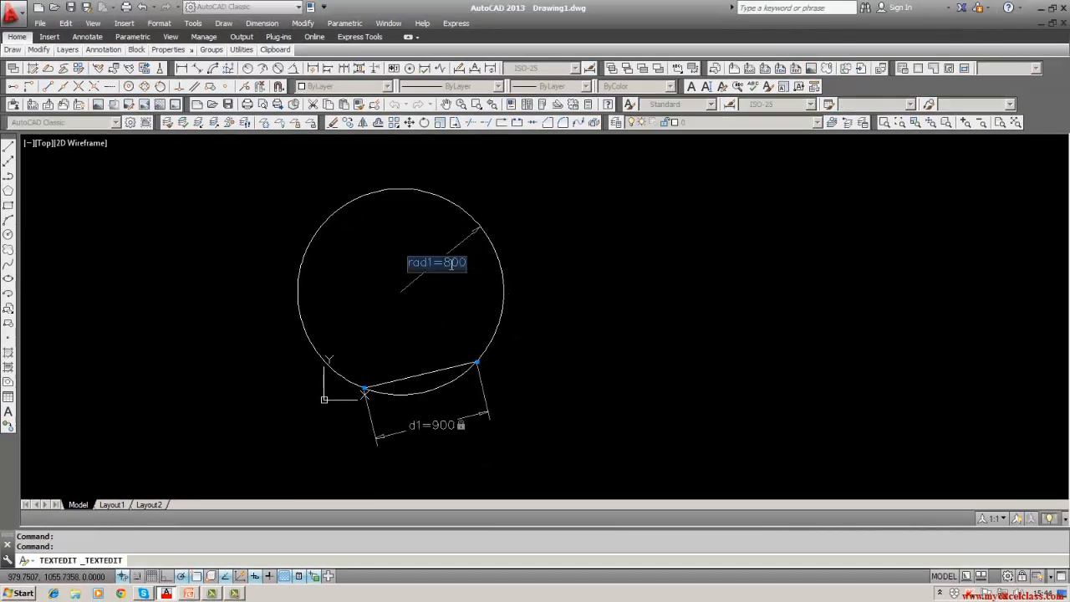
pyautogui.doubleClick(451, 264)
pyautogui.press('BackSpace')
pyautogui.write('450')
pyautogui.press('Return')
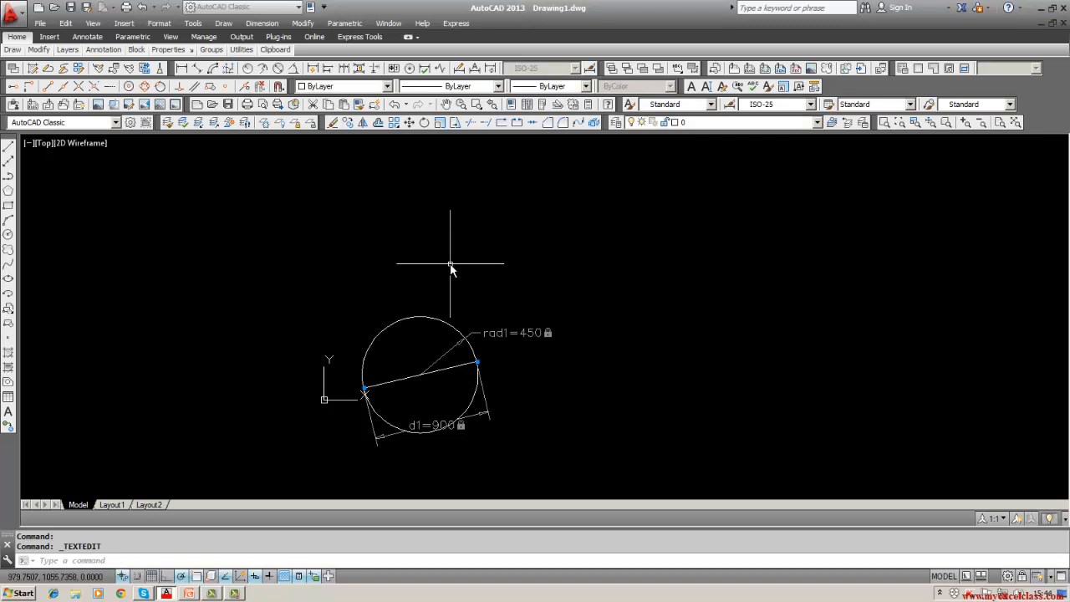
pyautogui.moveTo(453, 310); pyautogui.dragTo(453, 219, button='middle')
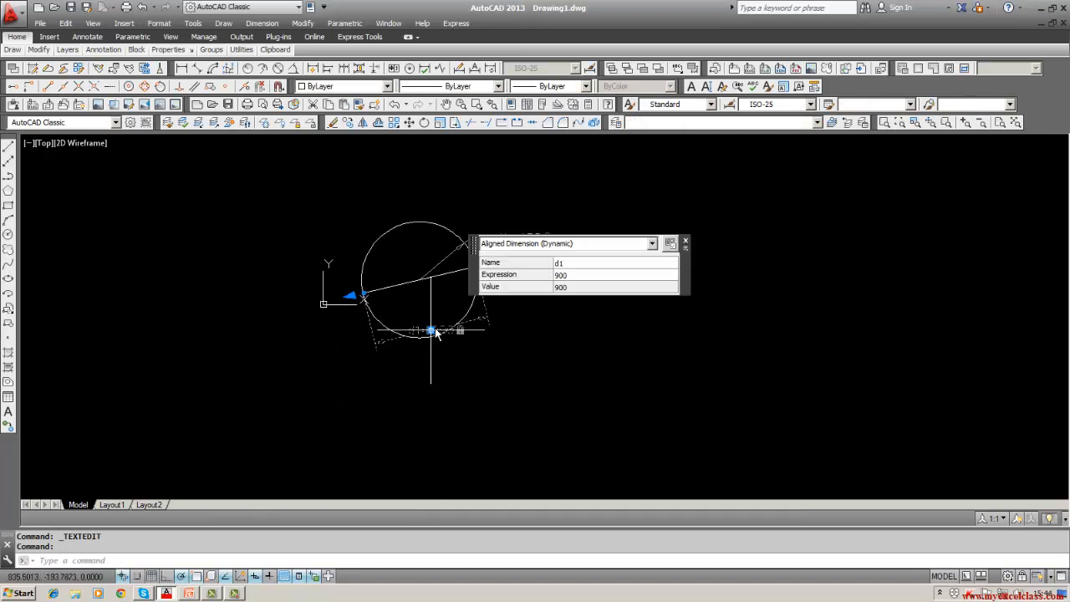
# Try to set the circle's radius constraint to 300 while the chord line stays constrained to 900.
pyautogui.doubleClick(433, 331)
pyautogui.click(531, 411)
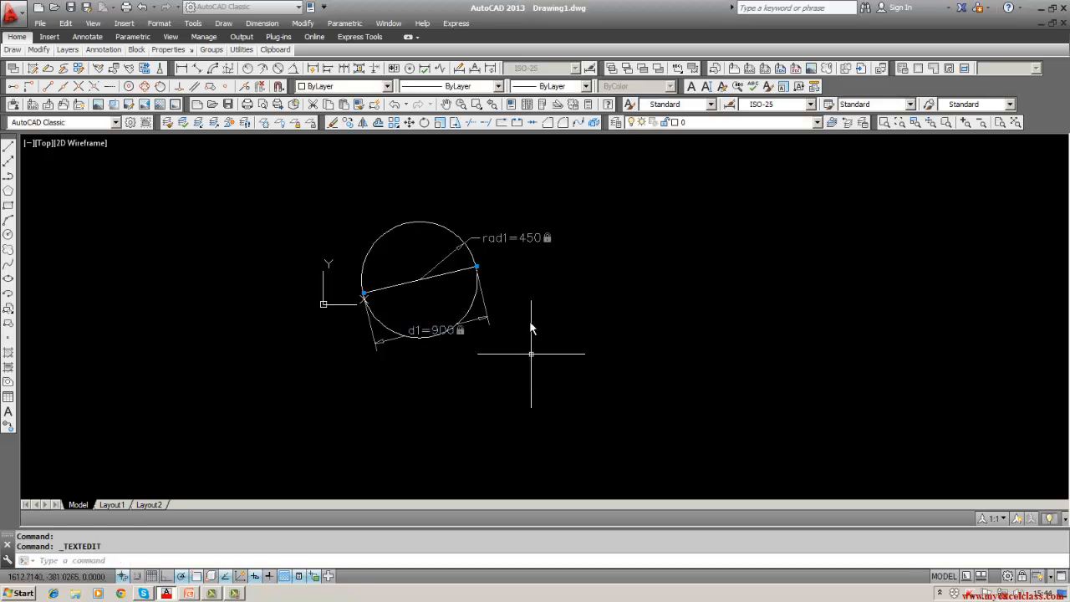
pyautogui.click(532, 239)
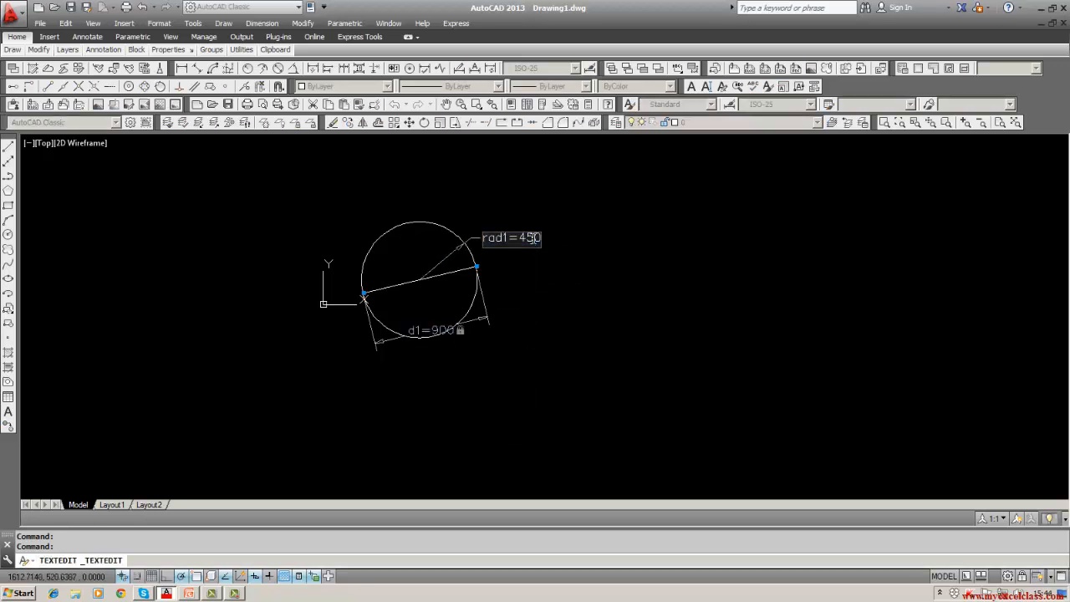
pyautogui.doubleClick(531, 238)
pyautogui.press('BackSpace')
pyautogui.write('300')
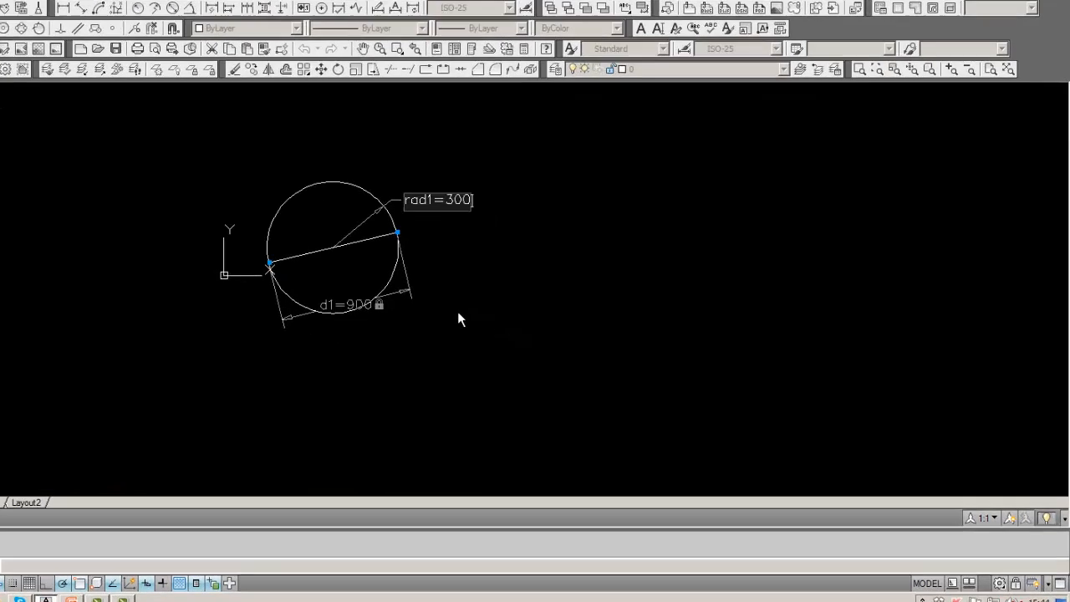
pyautogui.press('Return')
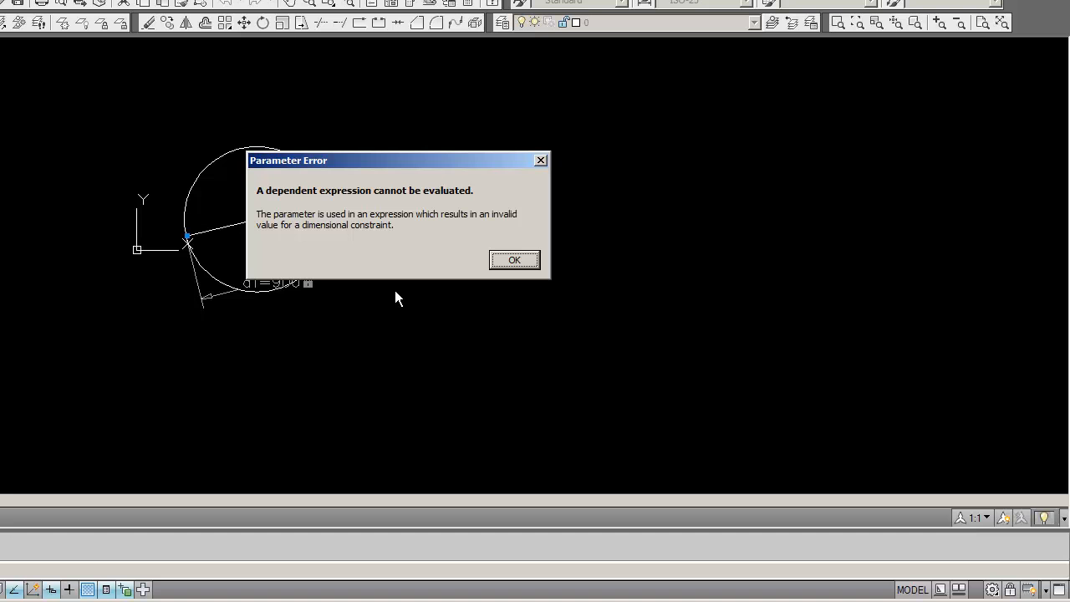
pyautogui.click(493, 262)
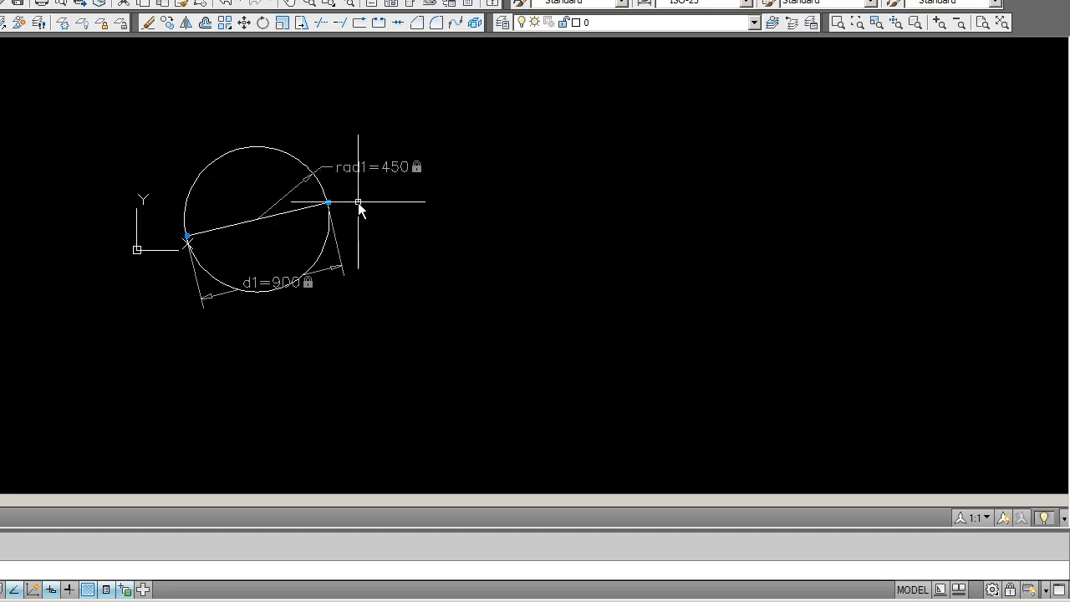
# Retry the radius value of 300 on the circle with the 900 chord and dismiss the parameter error.
pyautogui.doubleClick(412, 175)
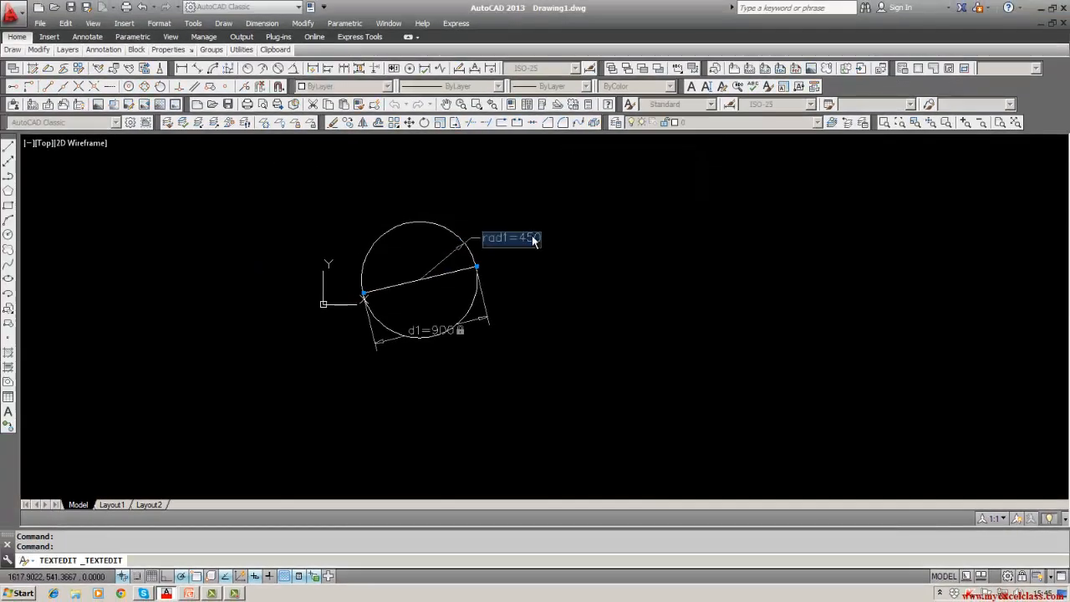
pyautogui.press('Right')
pyautogui.press('BackSpace')
pyautogui.press('BackSpace')
pyautogui.press('BackSpace')
pyautogui.write('300')
pyautogui.press('Return')
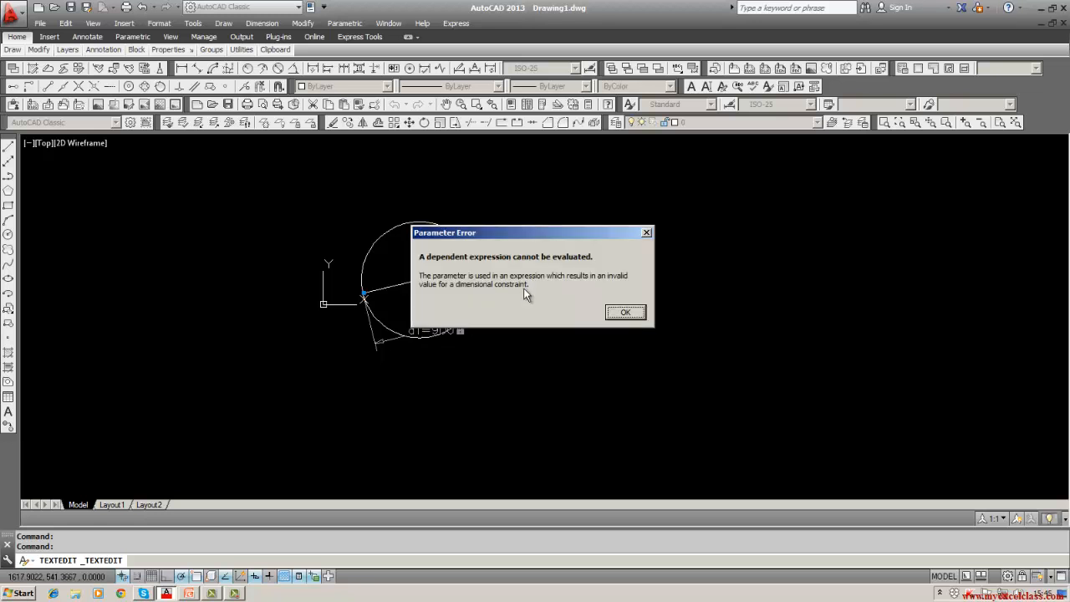
pyautogui.click(618, 313)
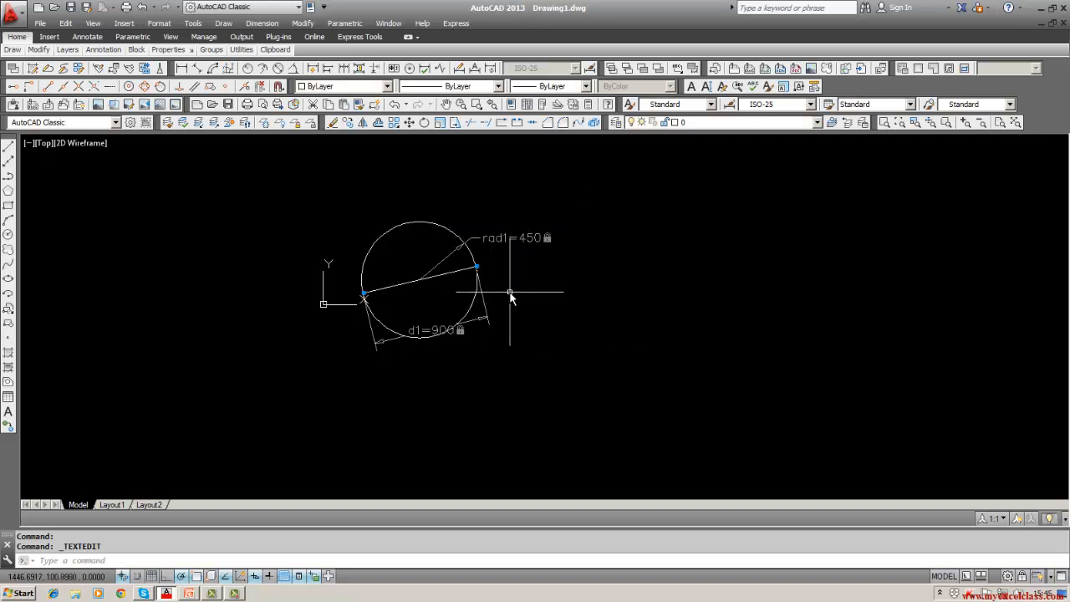
# Erase the circle, its chord line and both dimensional constraints using a window selection.
pyautogui.click(333, 122)
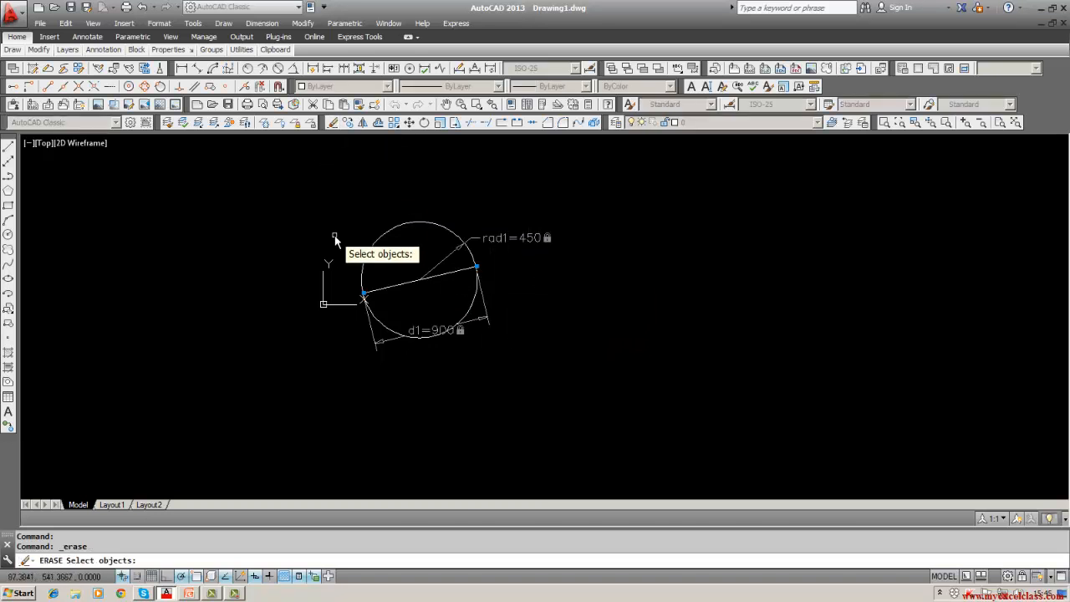
pyautogui.write('w')
pyautogui.press('Return')
pyautogui.click(326, 191)
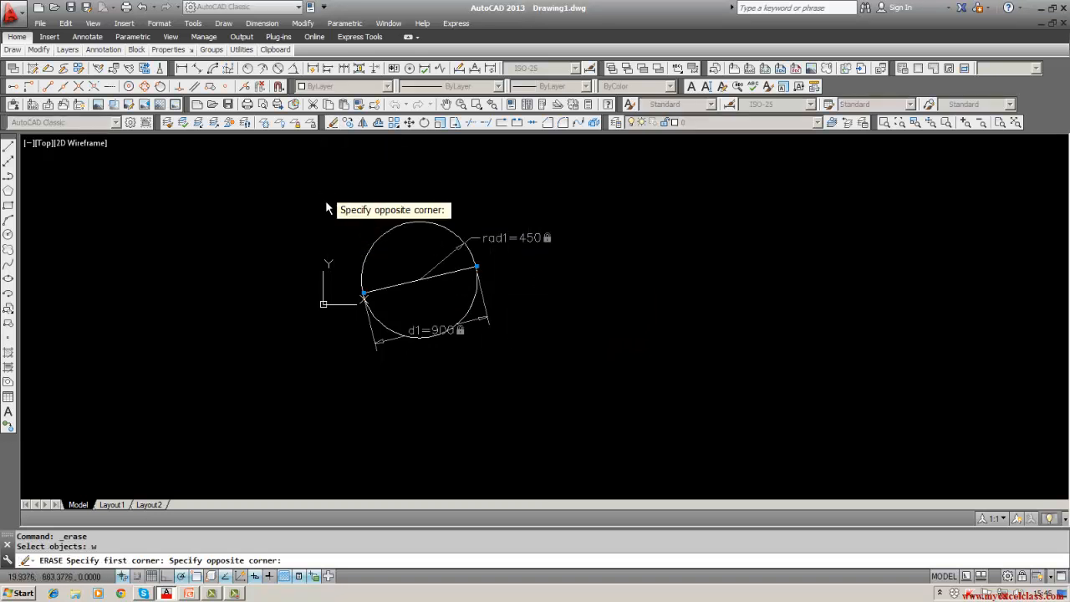
pyautogui.click(641, 389)
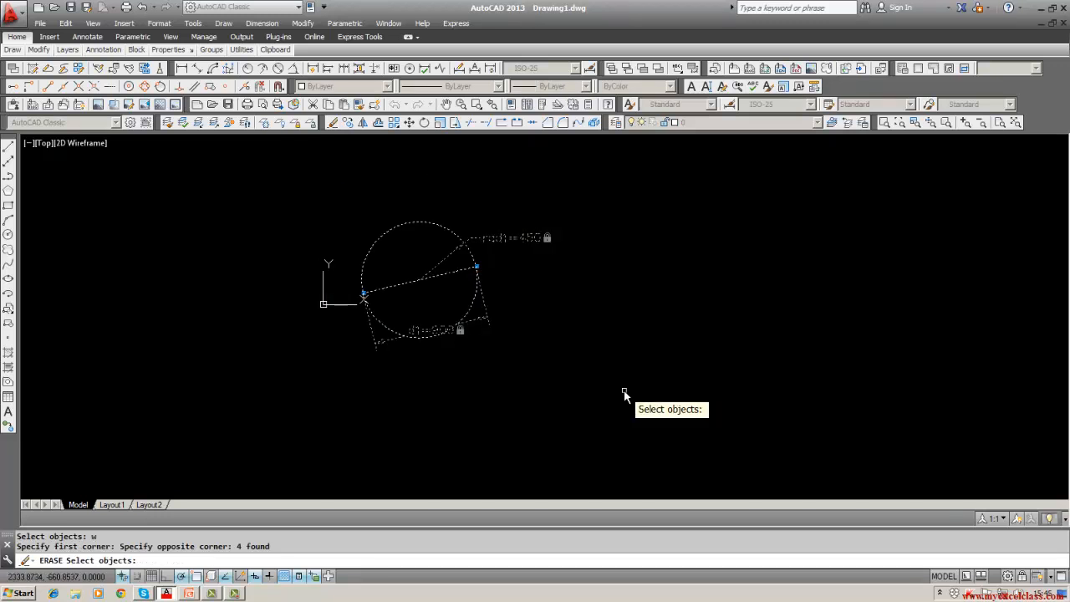
pyautogui.press('Return')
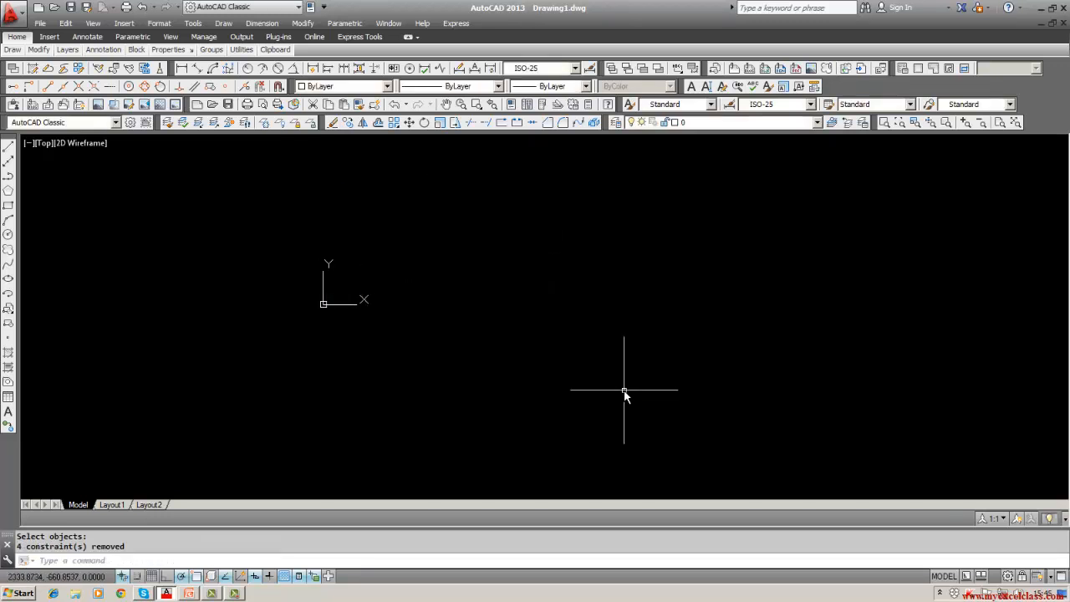
pyautogui.click(353, 25)
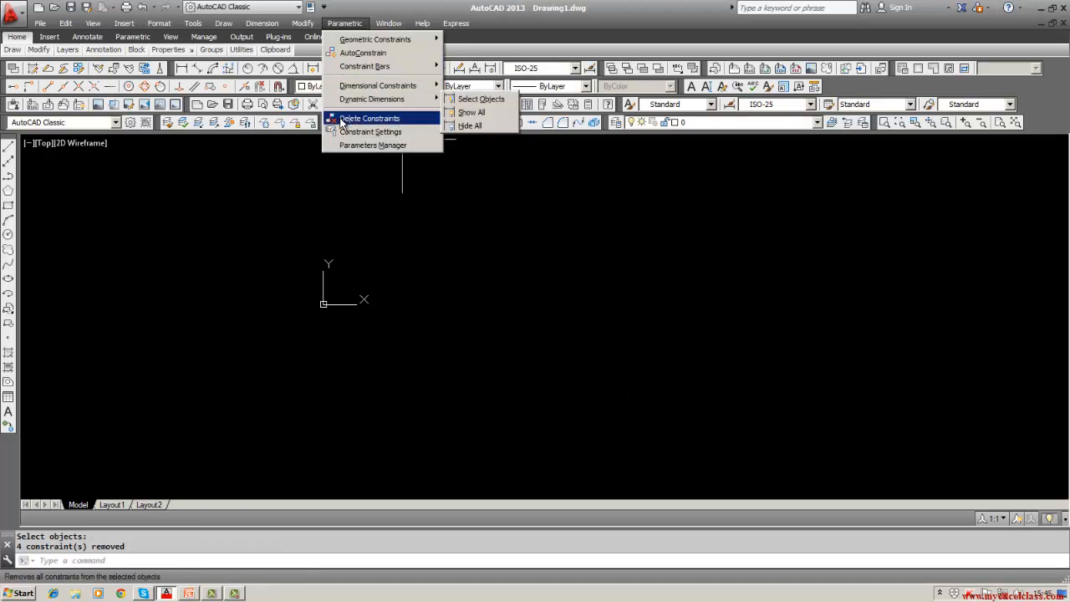
pyautogui.click(315, 222)
pyautogui.click(316, 222)
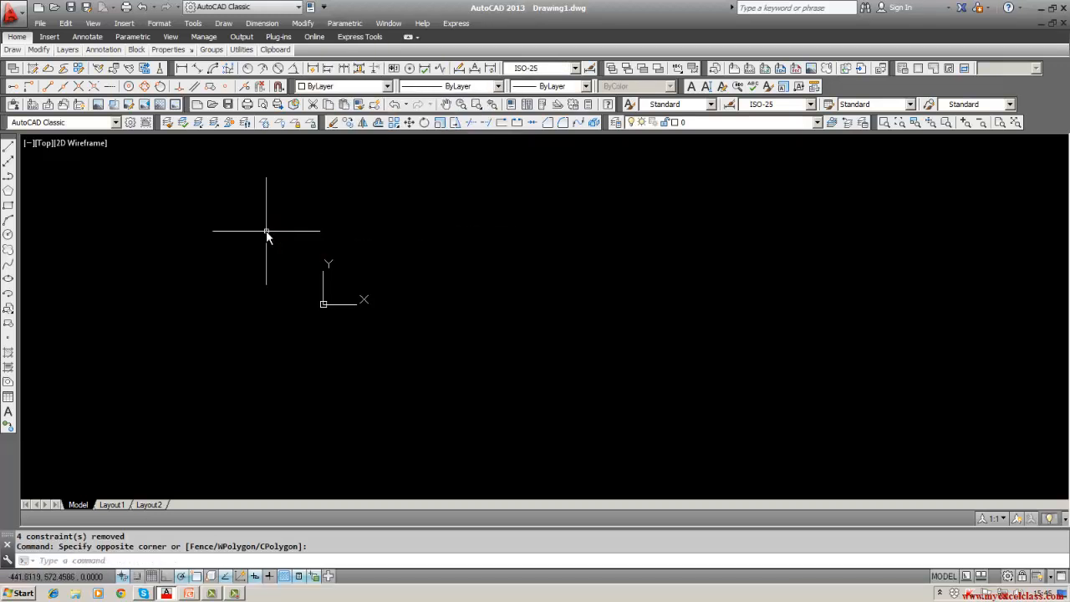
# Draw a wide, shallow three-point arc bulging upward, above and to the right of the origin.
pyautogui.click(9, 221)
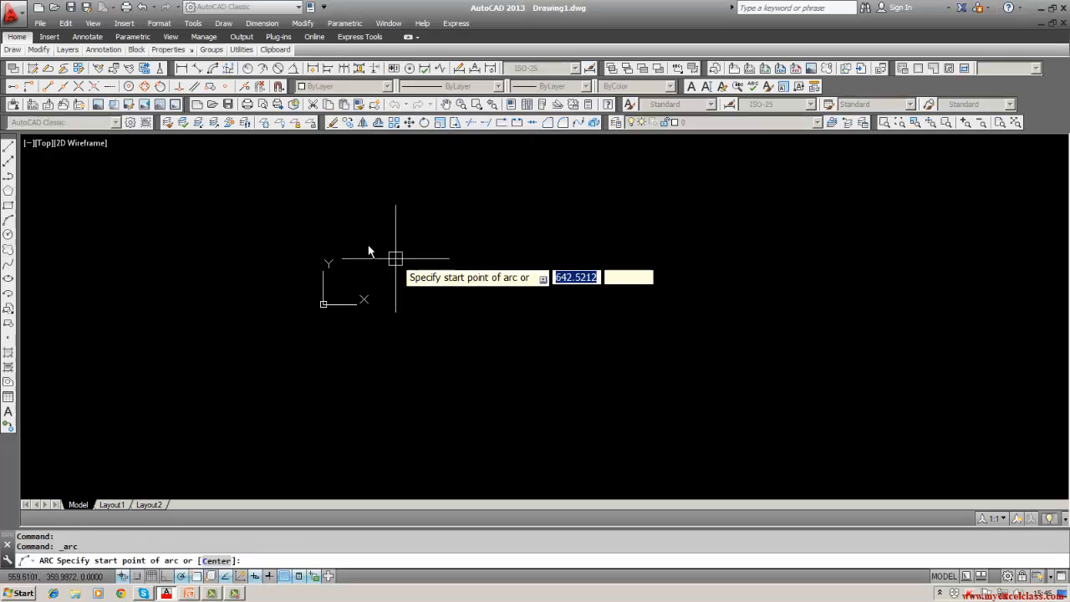
pyautogui.click(366, 243)
pyautogui.click(511, 183)
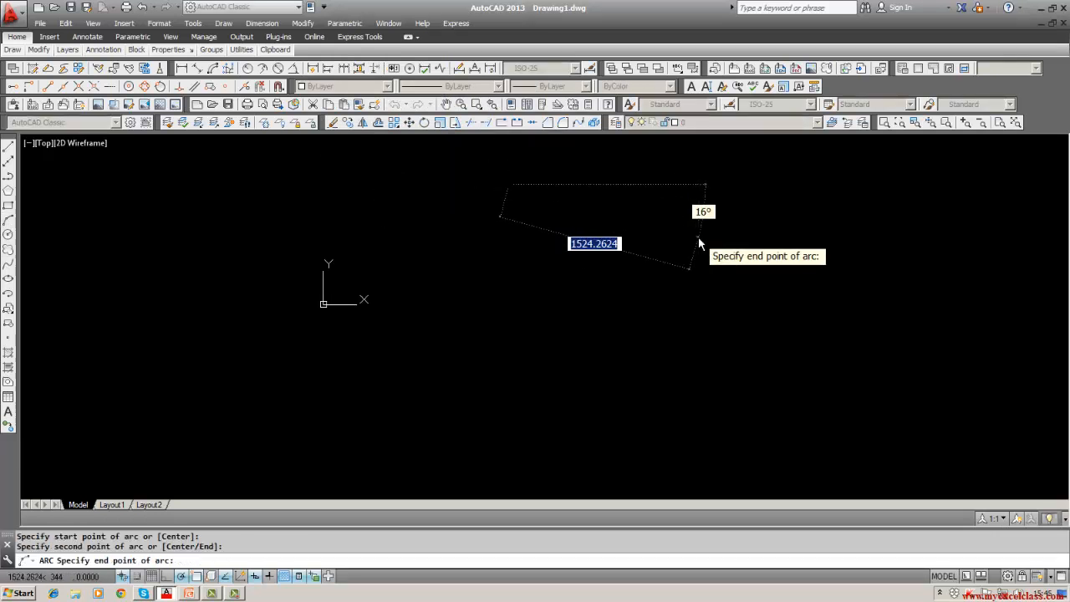
pyautogui.click(698, 238)
pyautogui.press('Escape')
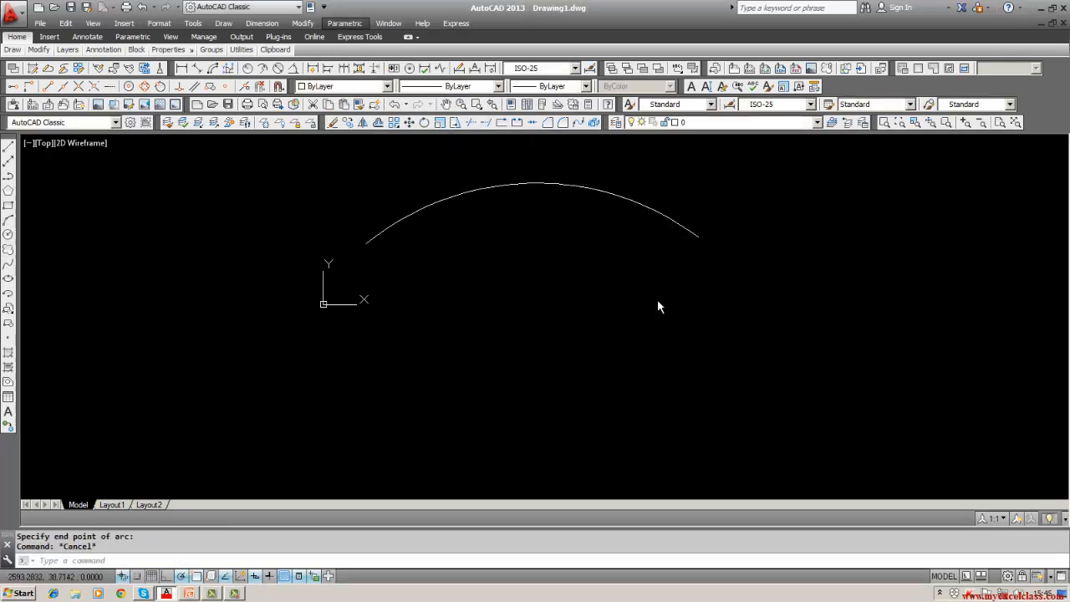
# Apply a diameter dimensional constraint to the arc and place its dimension line just below the curve.
pyautogui.click(355, 28)
pyautogui.moveTo(357, 88)
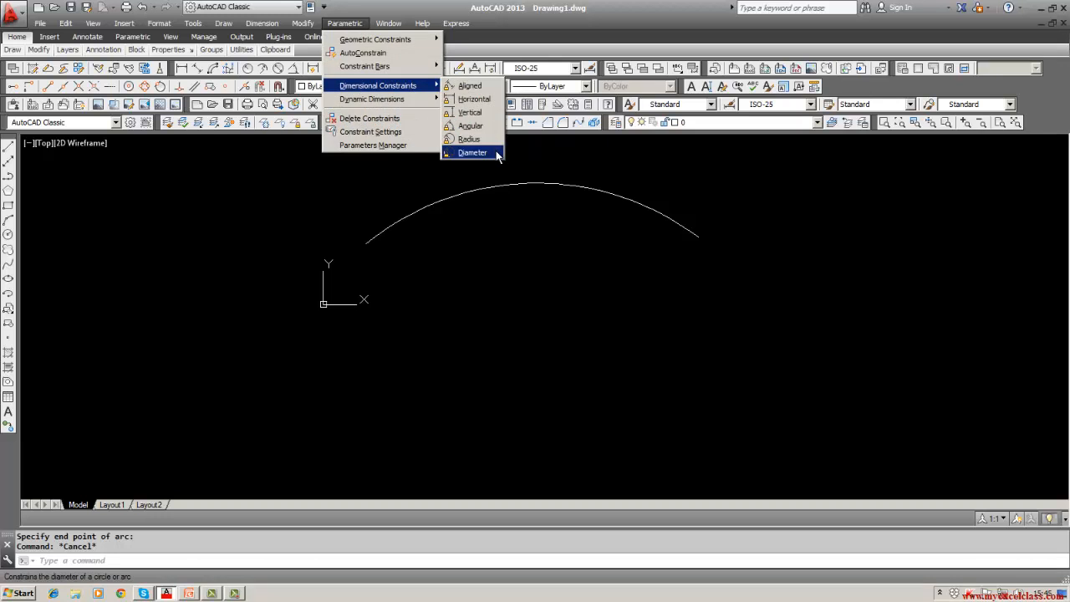
pyautogui.click(497, 154)
pyautogui.click(499, 186)
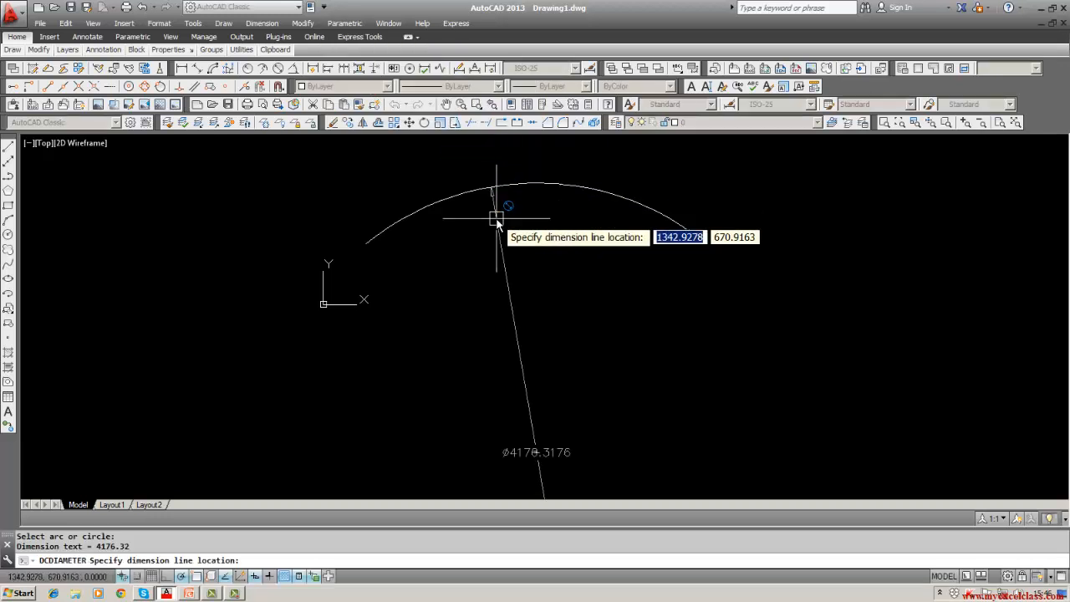
pyautogui.click(496, 219)
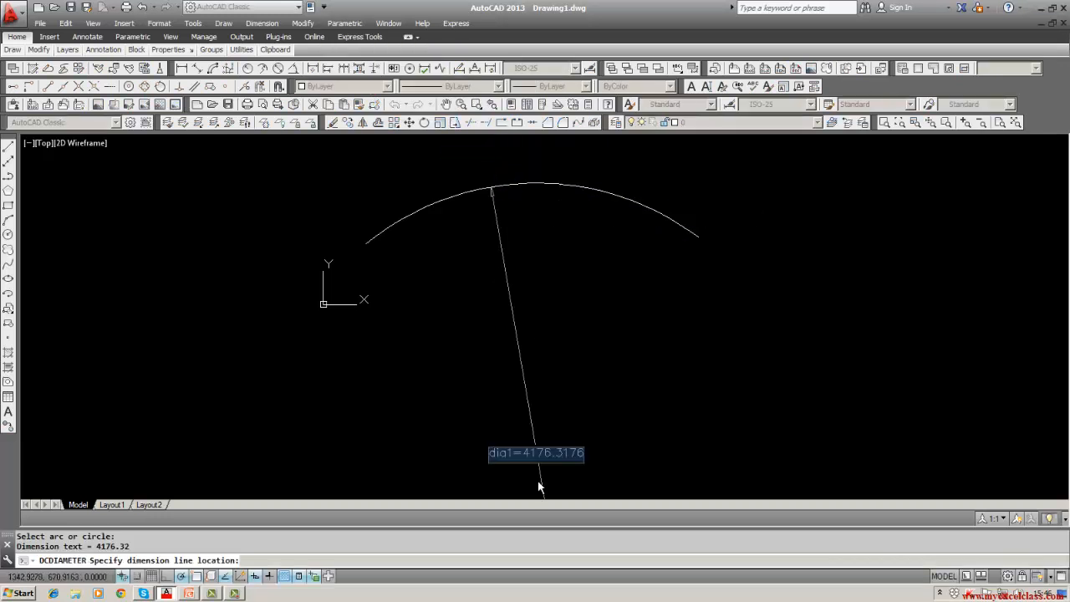
# Set the arc's new diameter constraint to 900 and accept it.
pyautogui.doubleClick(564, 453)
pyautogui.press('BackSpace')
pyautogui.press('BackSpace')
pyautogui.press('BackSpace')
pyautogui.press('BackSpace')
pyautogui.press('BackSpace')
pyautogui.press('BackSpace')
pyautogui.press('BackSpace')
pyautogui.press('BackSpace')
pyautogui.press('BackSpace')
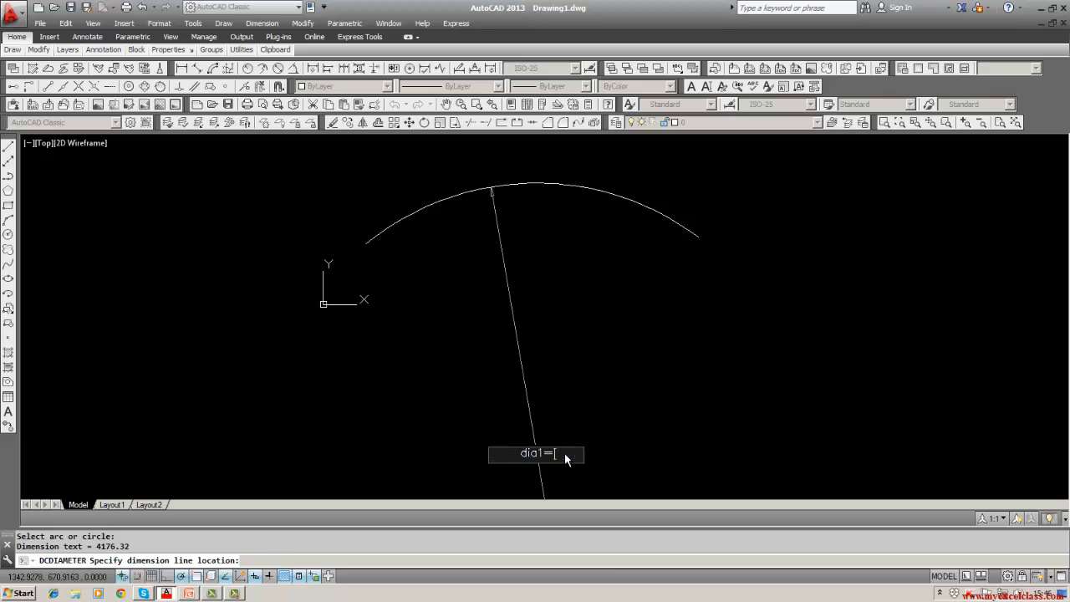
pyautogui.write('900')
pyautogui.click(564, 453)
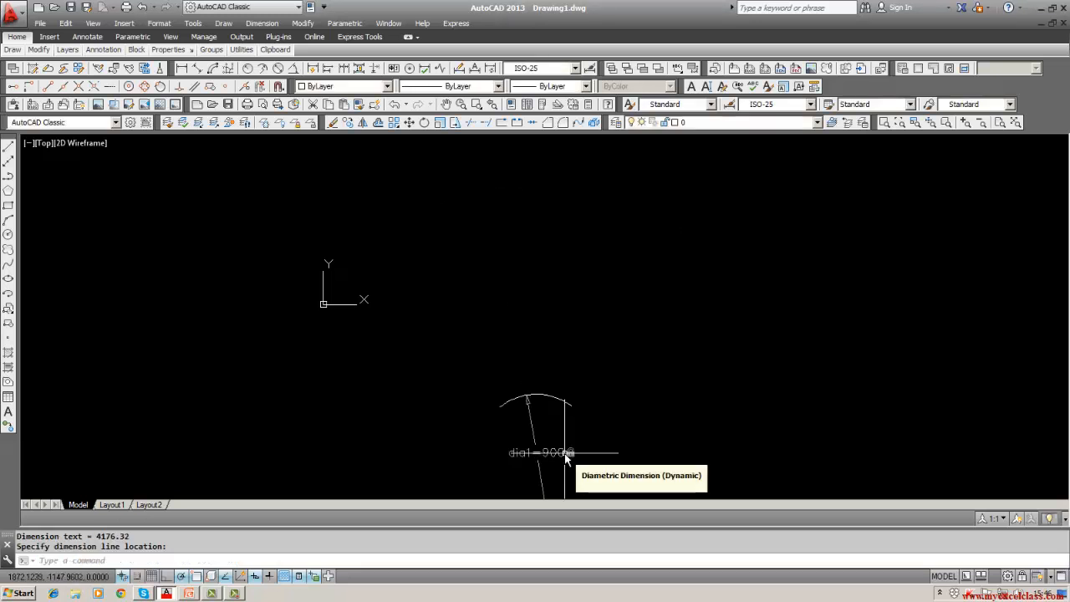
# Draw a line joining the arc's two endpoints to form its chord.
pyautogui.moveTo(564, 453); pyautogui.dragTo(504, 313, button='middle')
pyautogui.moveTo(479, 265); pyautogui.dragTo(480, 335, button='middle')
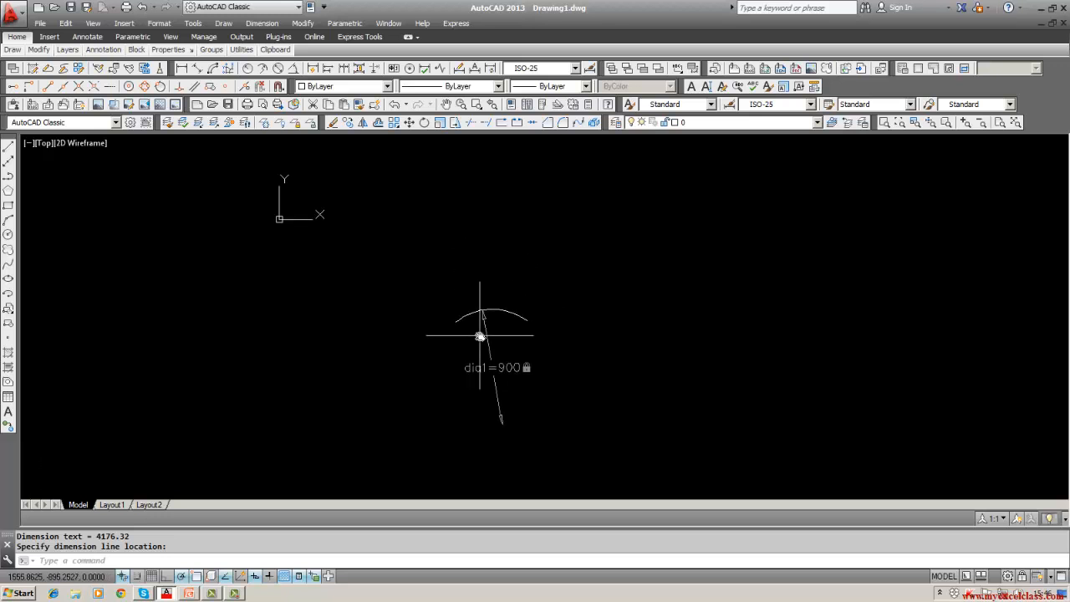
pyautogui.scroll(4, 480, 335)
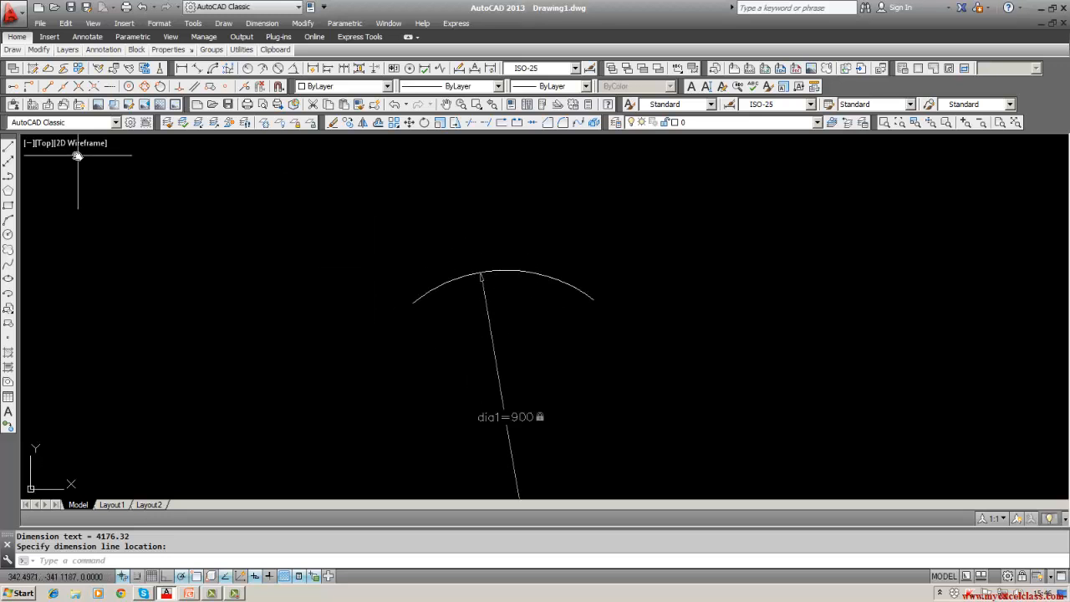
pyautogui.click(9, 145)
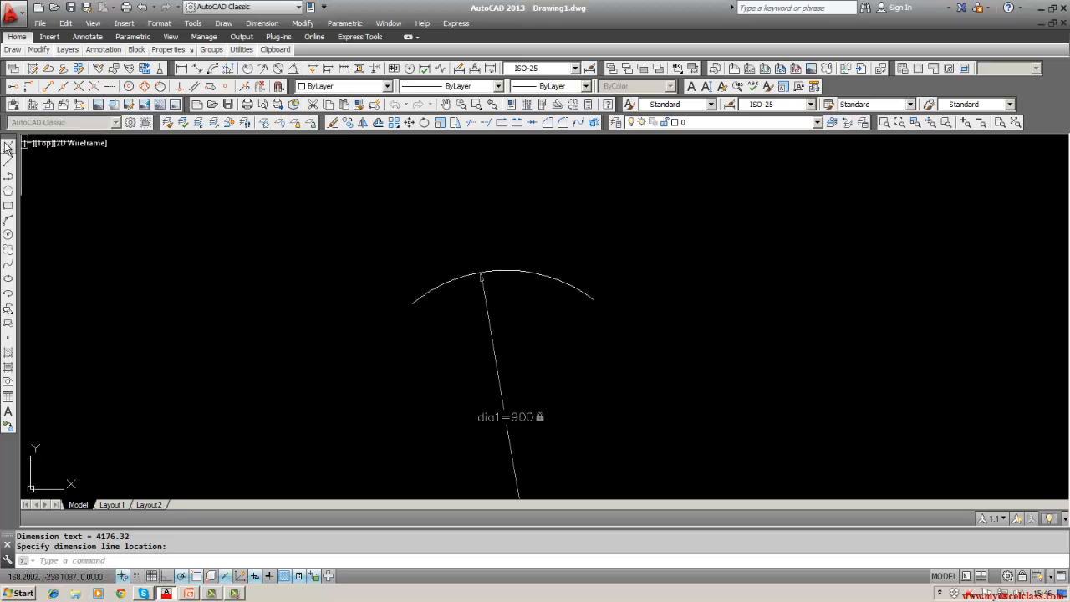
pyautogui.click(412, 303)
pyautogui.click(592, 299)
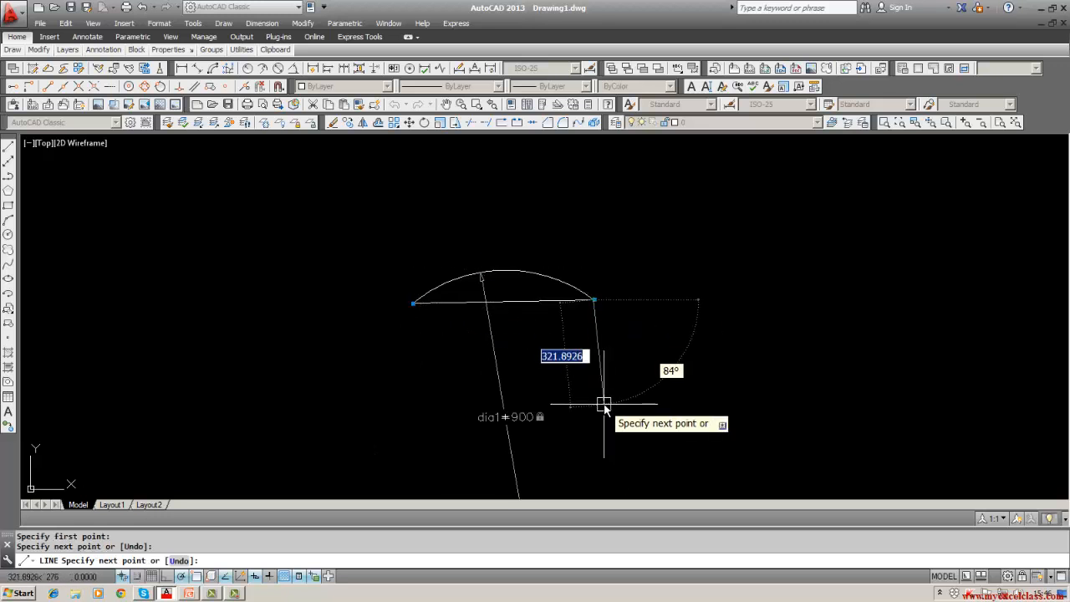
pyautogui.press('Return')
# Set the arc's diameter constraint to 1200.
pyautogui.moveTo(604, 406); pyautogui.dragTo(542, 341, button='middle')
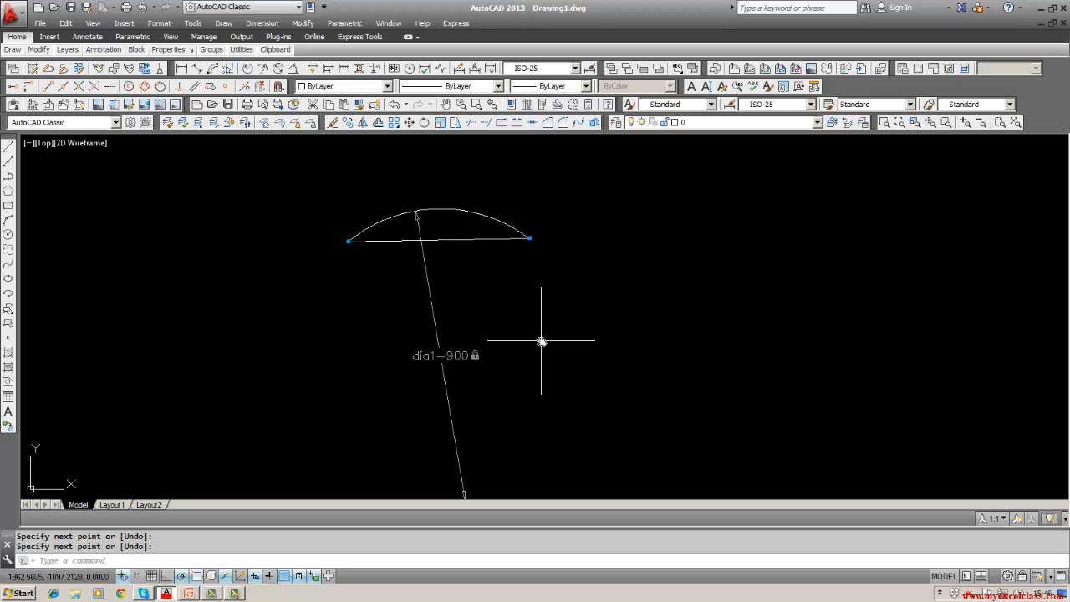
pyautogui.doubleClick(455, 355)
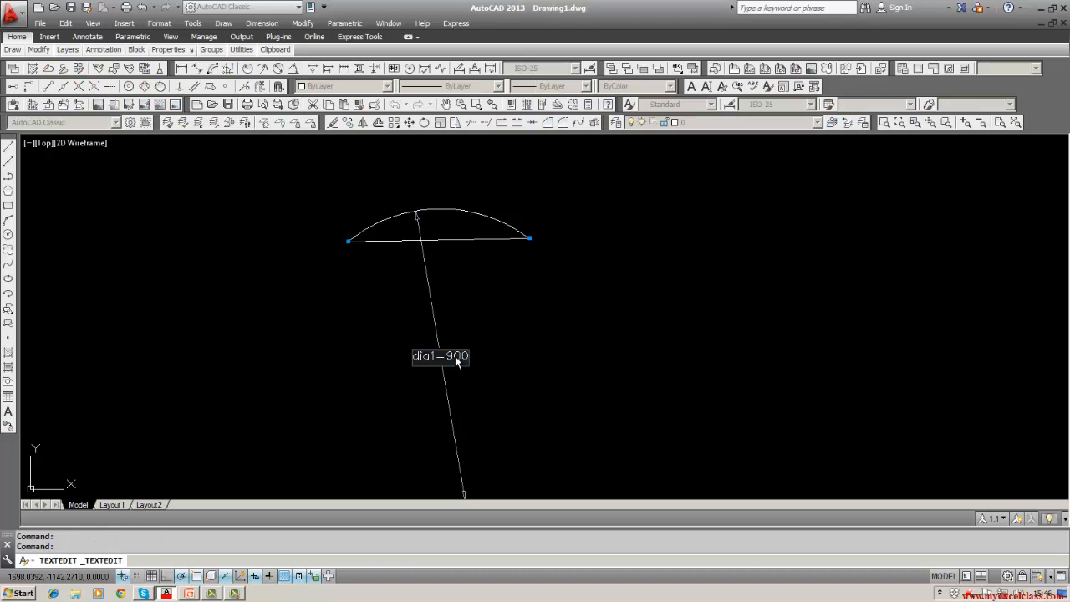
pyautogui.write('8')
pyautogui.write('200')
pyautogui.press('Return')
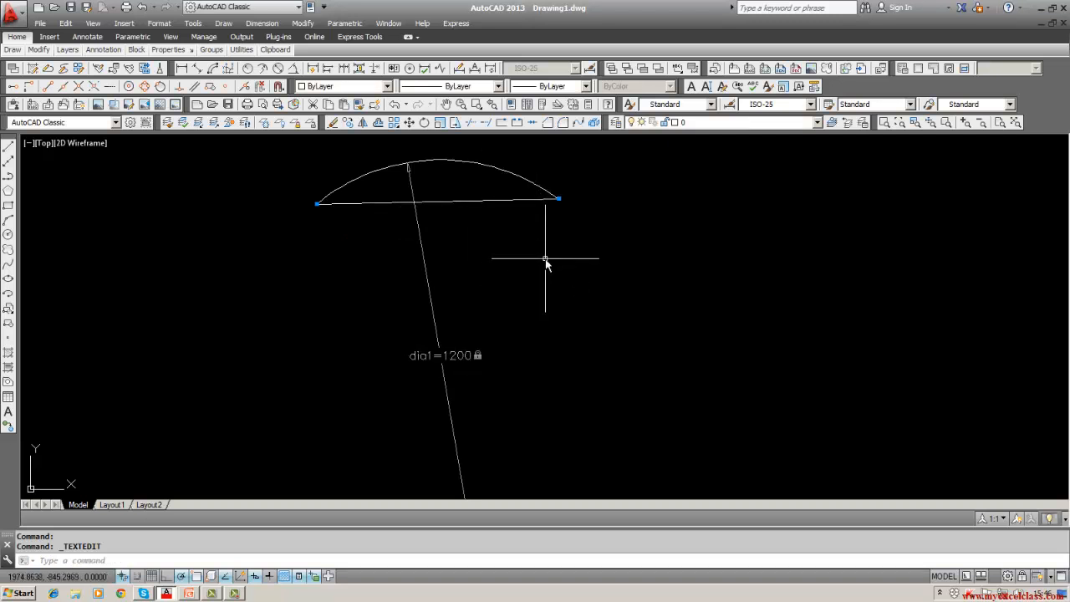
# Apply an aligned dimensional constraint between the chord line's two endpoints and place its dimension below the line.
pyautogui.click(346, 23)
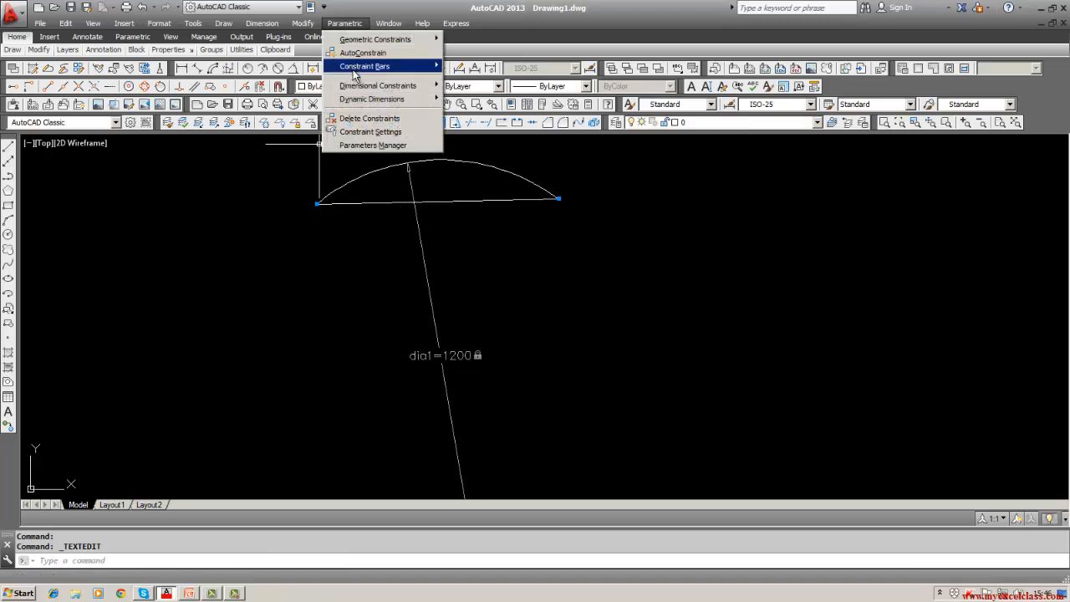
pyautogui.moveTo(354, 89)
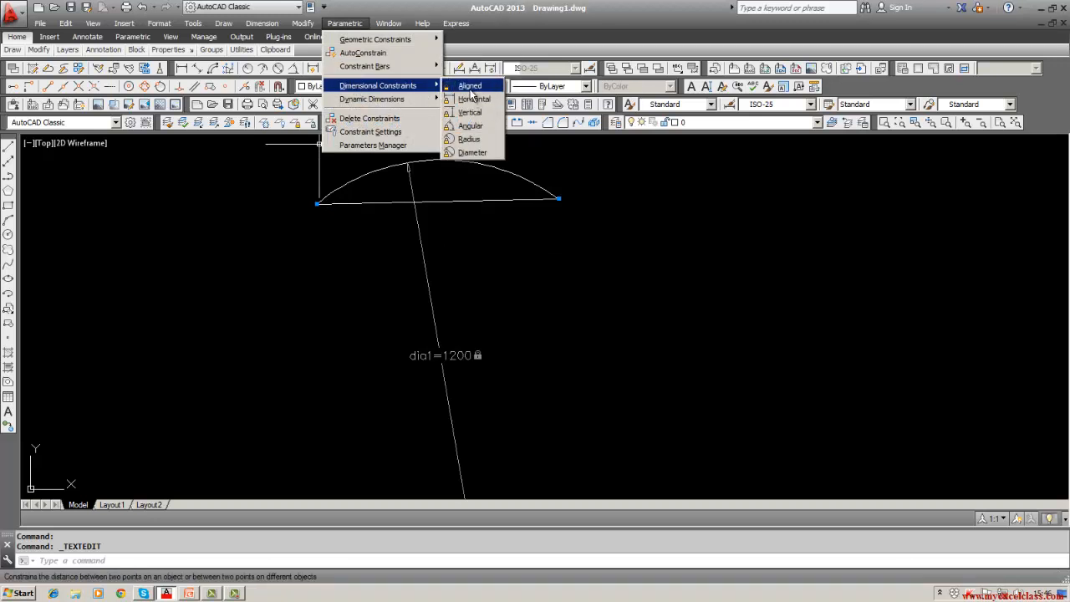
pyautogui.click(470, 87)
pyautogui.click(326, 205)
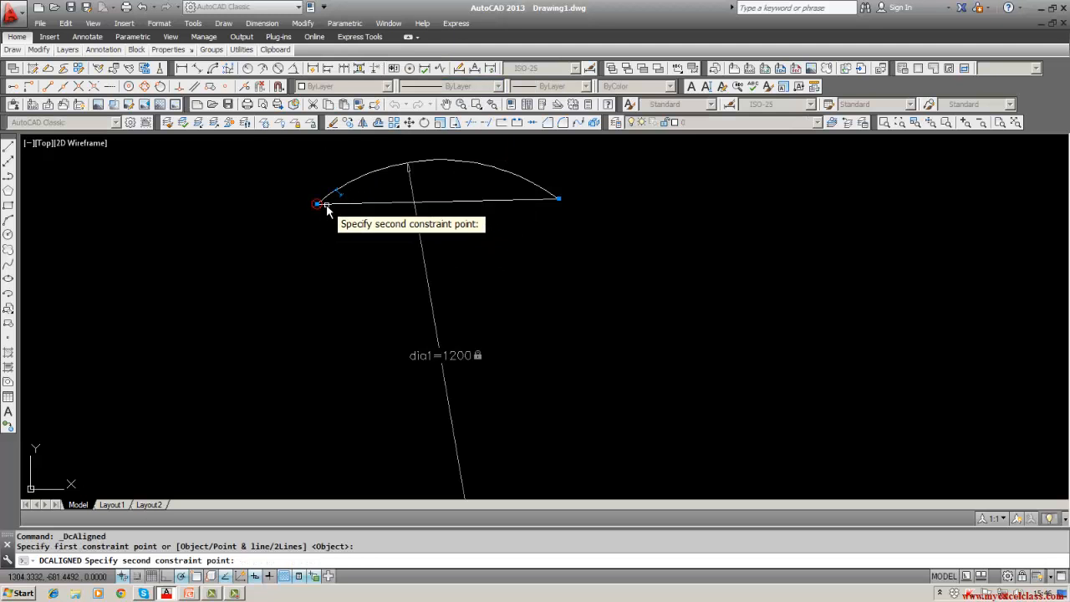
pyautogui.click(534, 200)
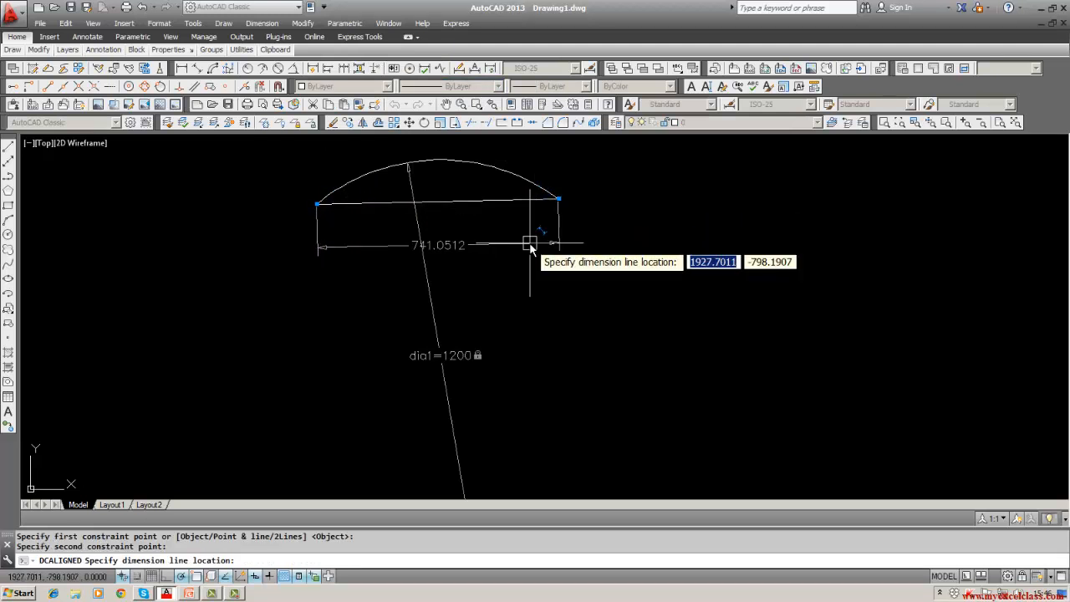
pyautogui.click(530, 244)
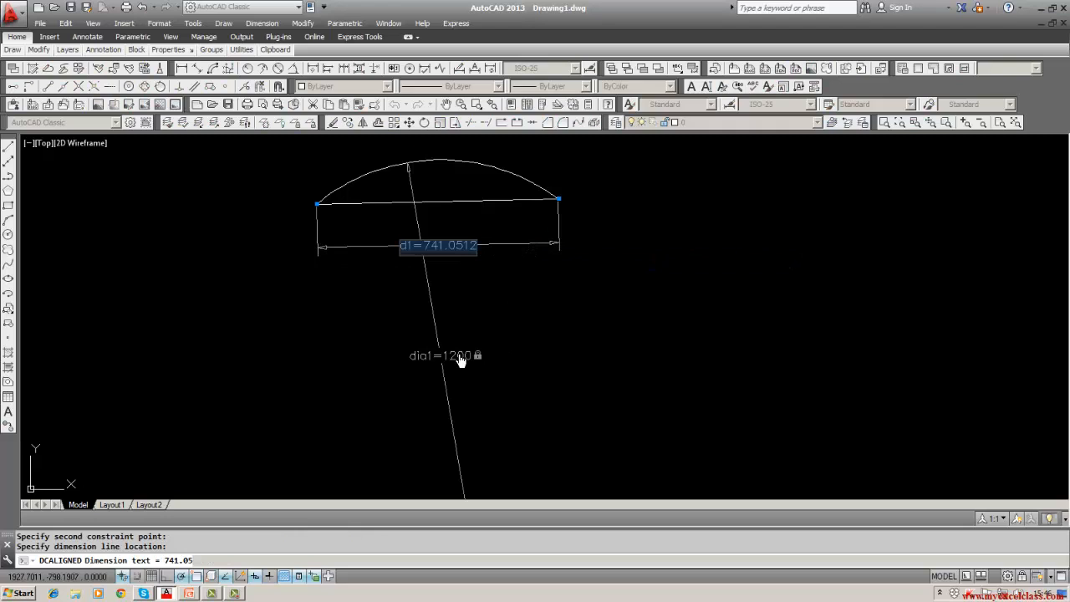
# Set the chord line's aligned constraint to 700.
pyautogui.click(445, 249)
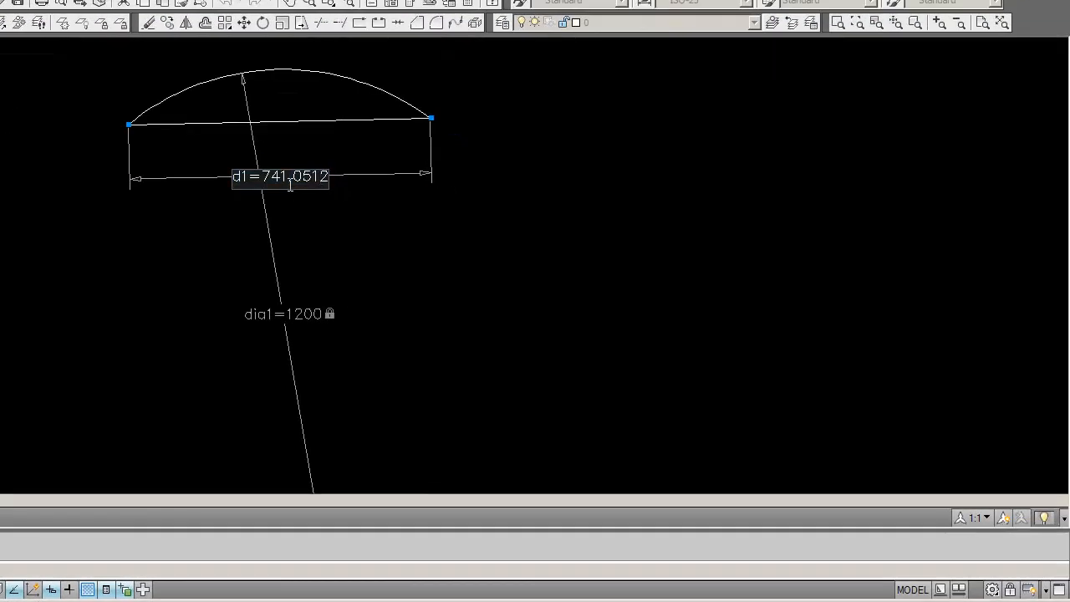
pyautogui.press('BackSpace')
pyautogui.press('BackSpace')
pyautogui.press('BackSpace')
pyautogui.press('BackSpace')
pyautogui.press('BackSpace')
pyautogui.press('BackSpace')
pyautogui.write('00')
pyautogui.press('Return')
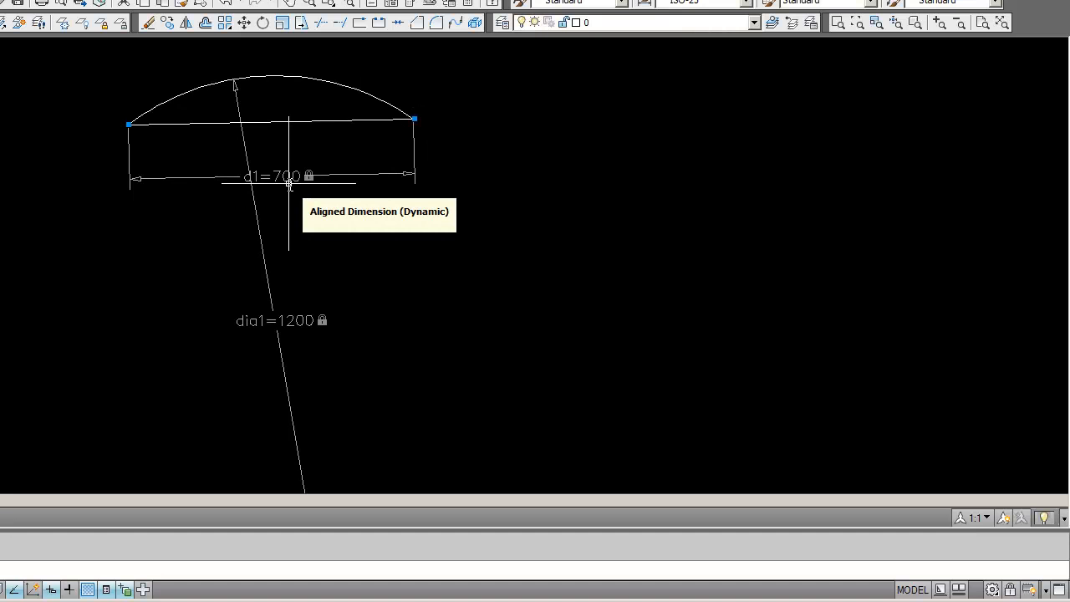
# Shorten the chord by setting its aligned constraint to 300.
pyautogui.scroll(-3, 299, 280)
pyautogui.moveTo(301, 289); pyautogui.dragTo(302, 216, button='middle')
pyautogui.scroll(2, 289, 310)
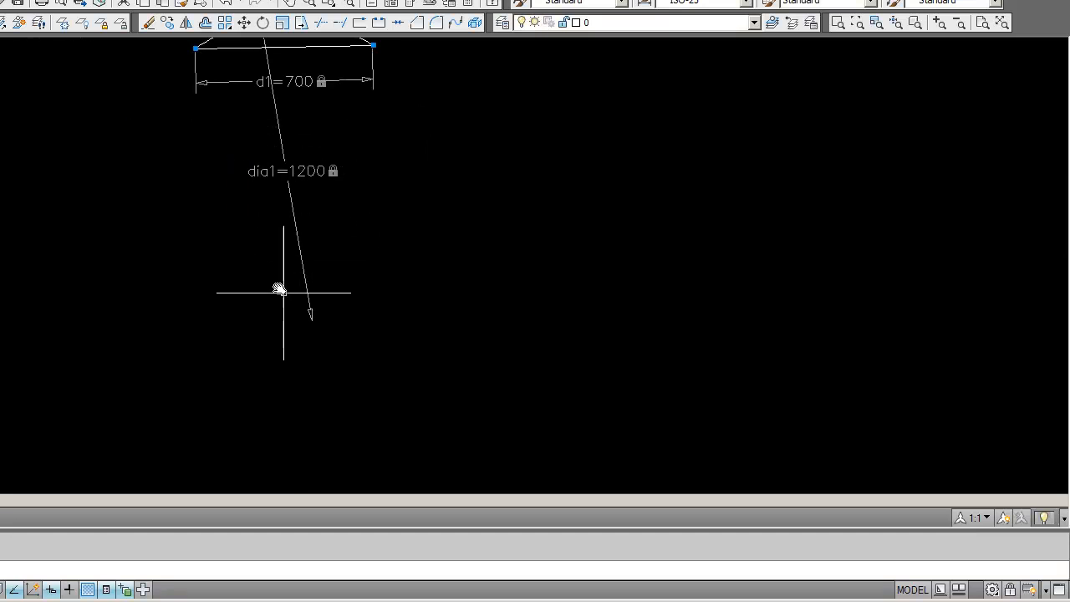
pyautogui.moveTo(280, 287); pyautogui.dragTo(285, 357, button='middle')
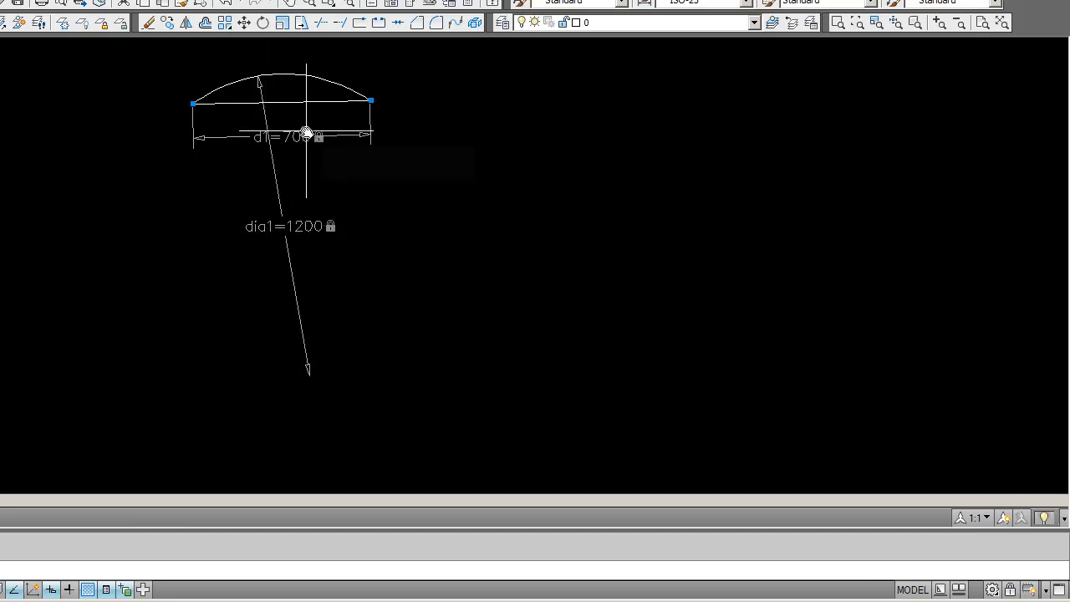
pyautogui.doubleClick(301, 136)
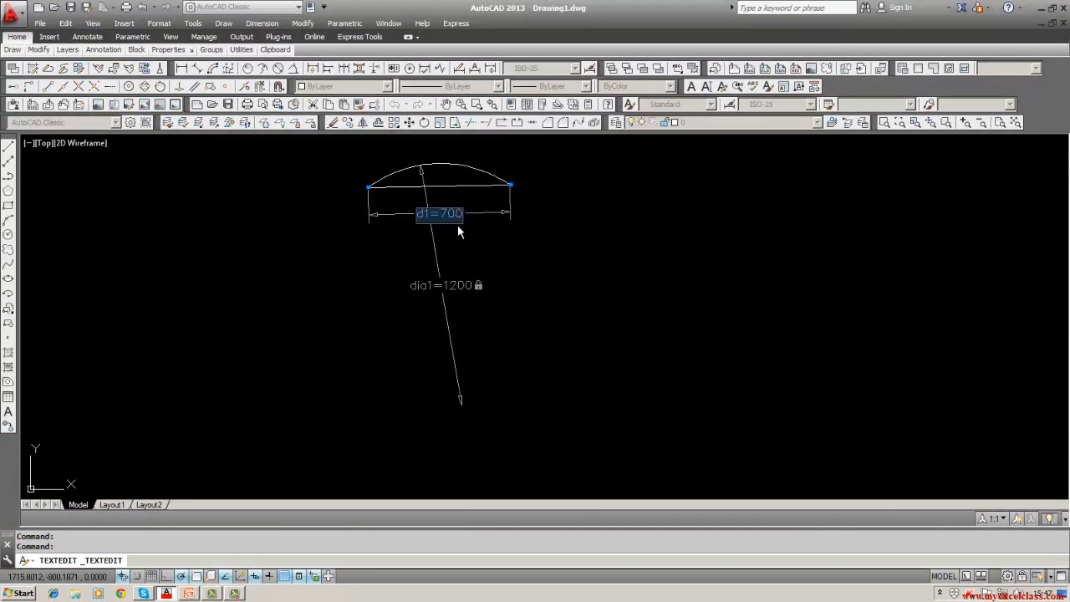
pyautogui.press('End')
pyautogui.press('BackSpace')
pyautogui.write('300')
pyautogui.press('Return')
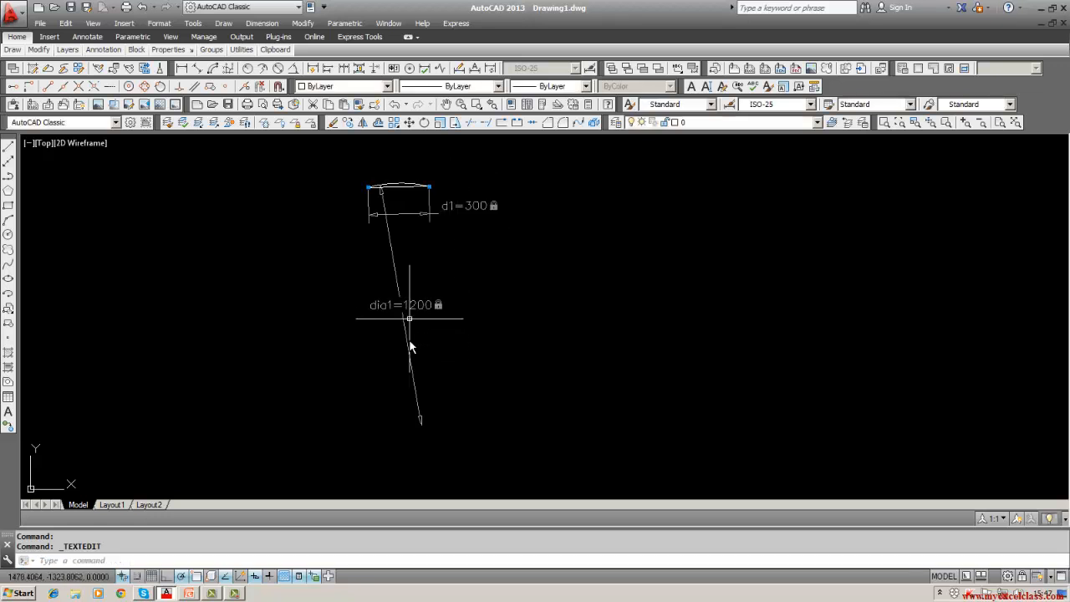
pyautogui.press('Escape')
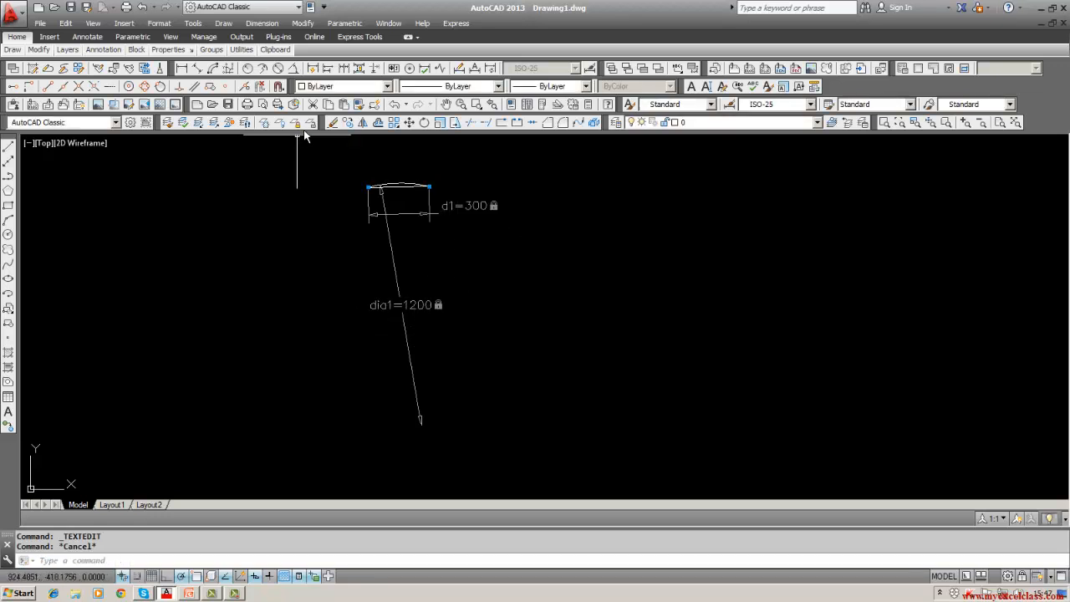
# Erase the arc, its chord line and both dimensional constraints using a window selection around all of them.
pyautogui.click(331, 123)
pyautogui.write('w')
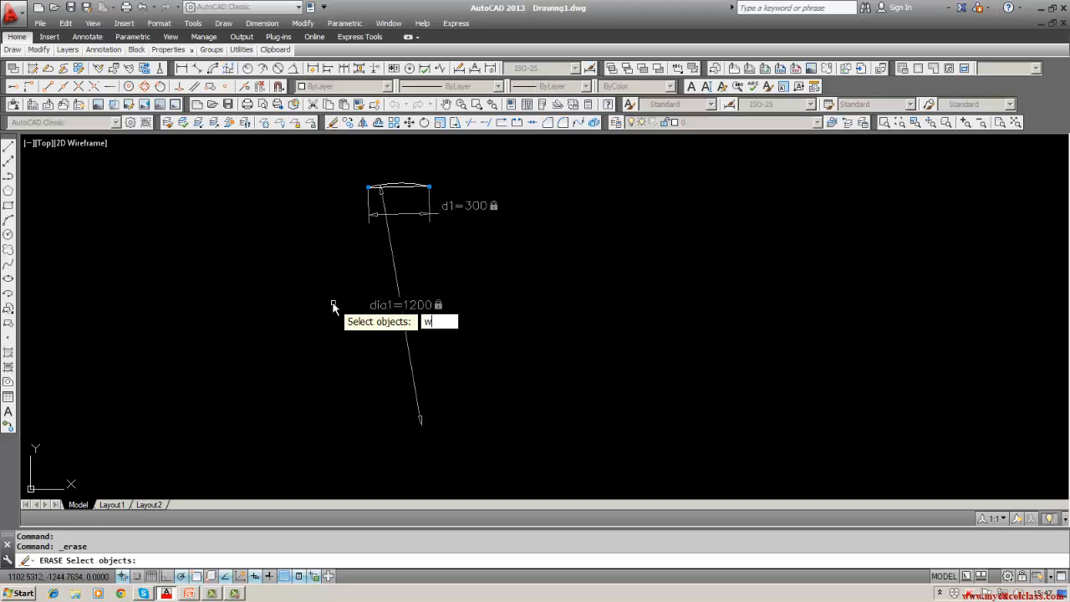
pyautogui.press('Return')
pyautogui.click(314, 166)
pyautogui.click(515, 445)
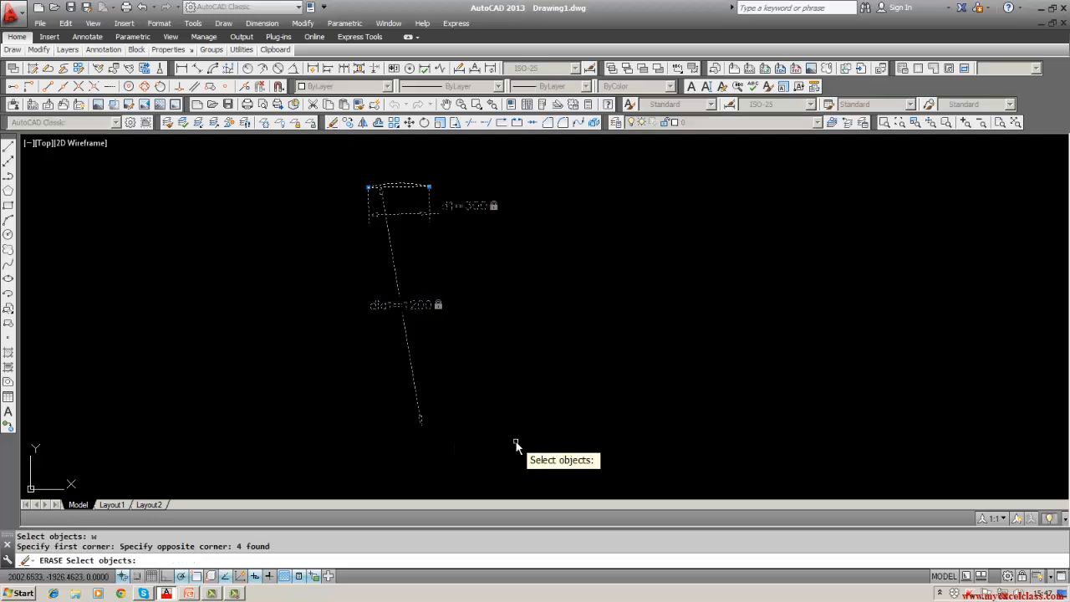
pyautogui.press('Return')
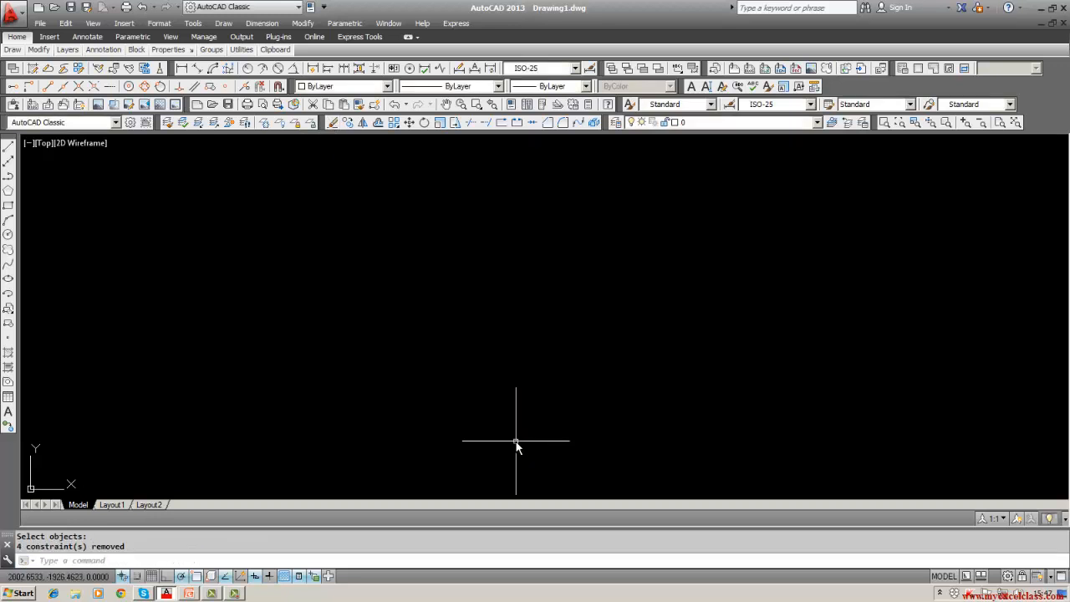
pyautogui.click(353, 25)
pyautogui.click(355, 26)
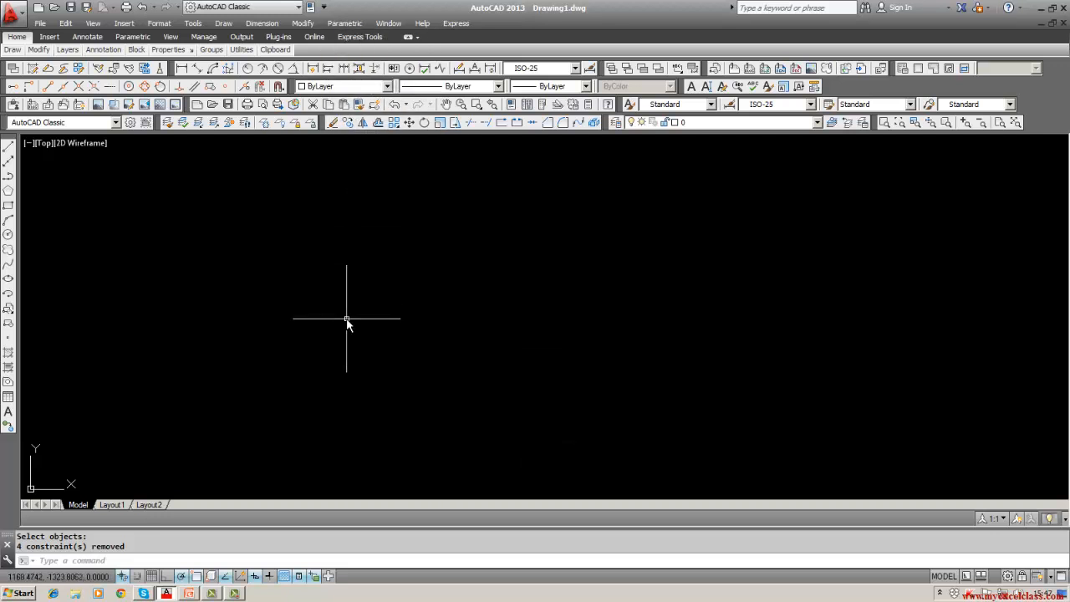
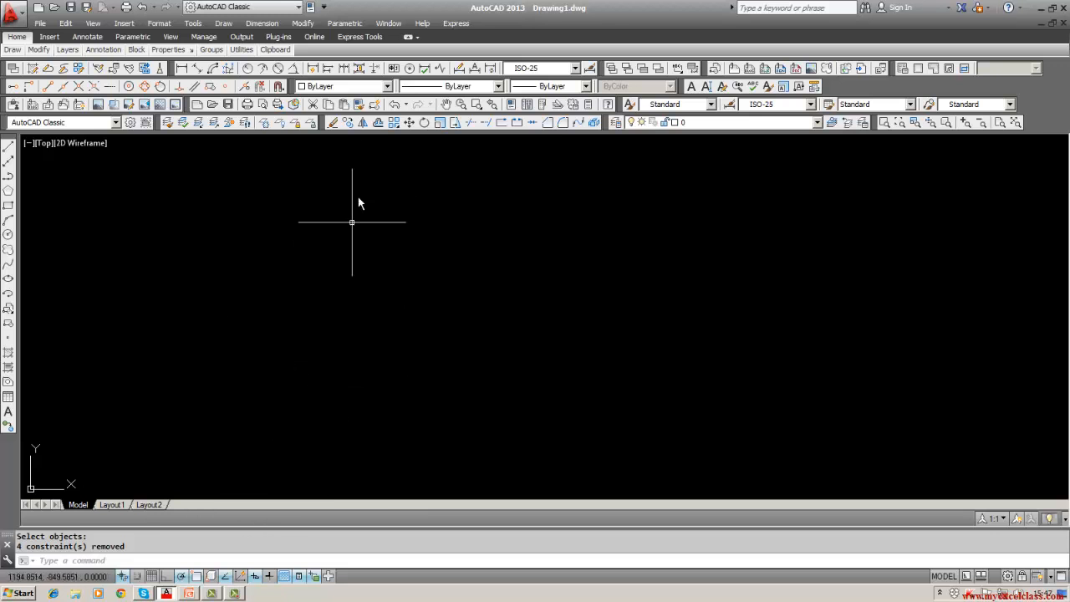
pyautogui.click(353, 26)
pyautogui.moveTo(359, 87)
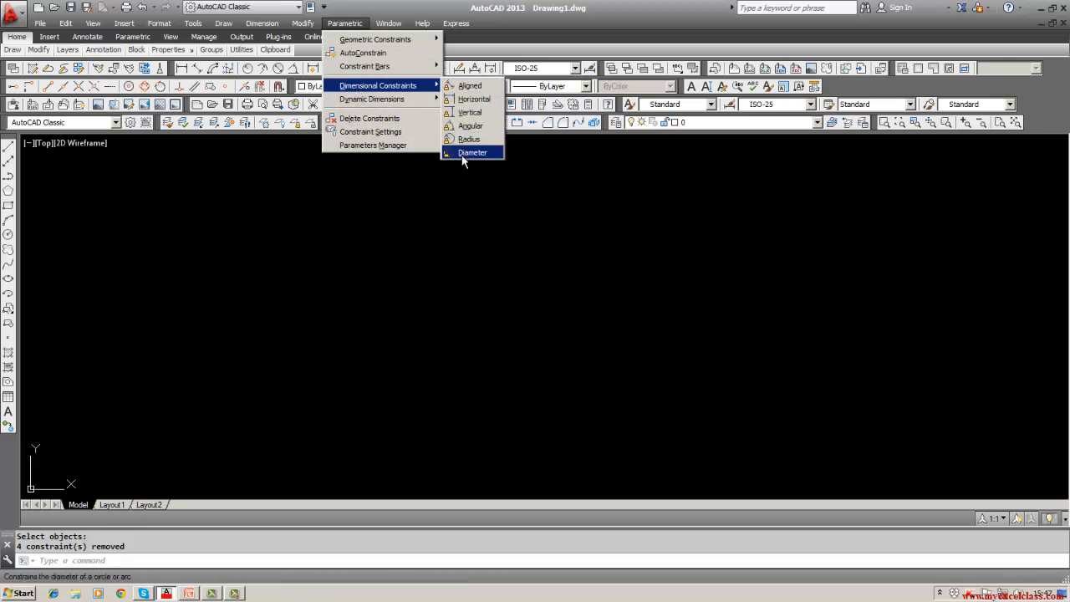
pyautogui.click(382, 280)
pyautogui.press('Escape')
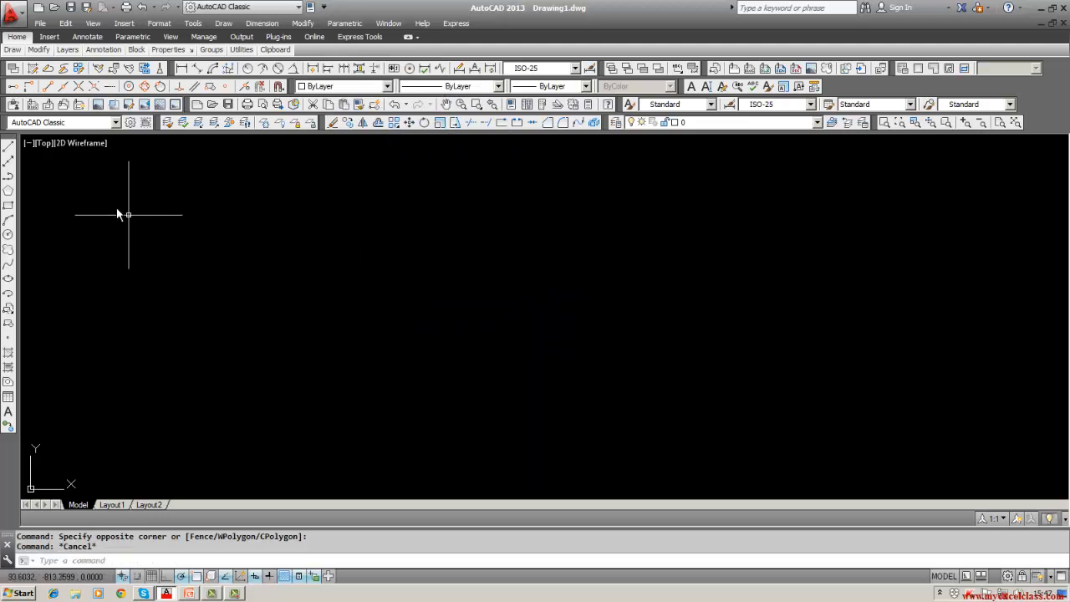
# Draw a three-point arc bulging upward and spanning about 93° across the empty drawing area.
pyautogui.click(8, 147)
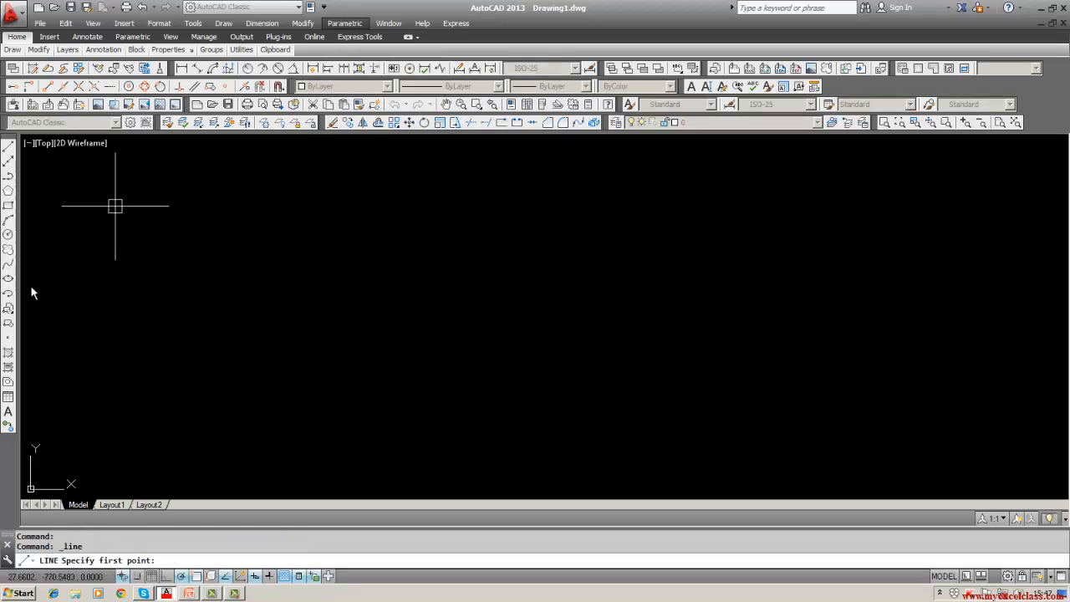
pyautogui.click(8, 220)
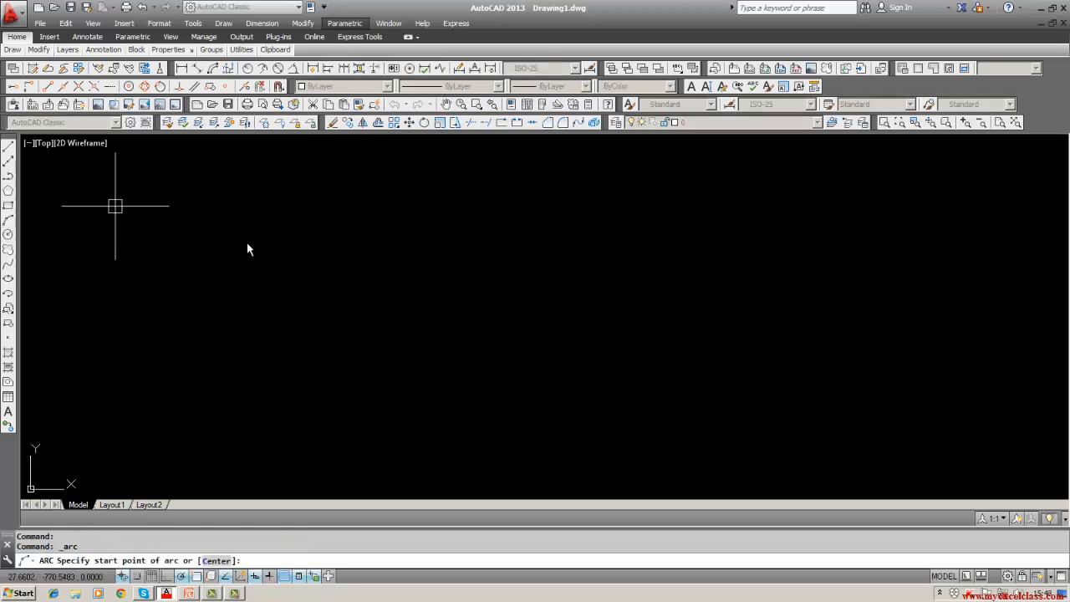
pyautogui.click(324, 279)
pyautogui.click(439, 194)
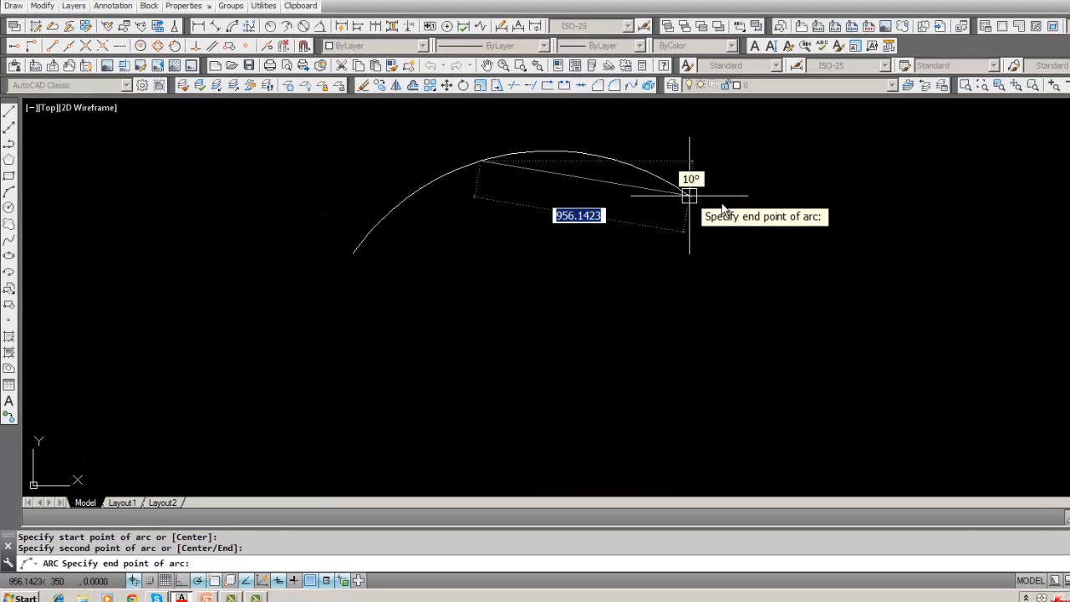
pyautogui.click(809, 221)
pyautogui.press('Escape')
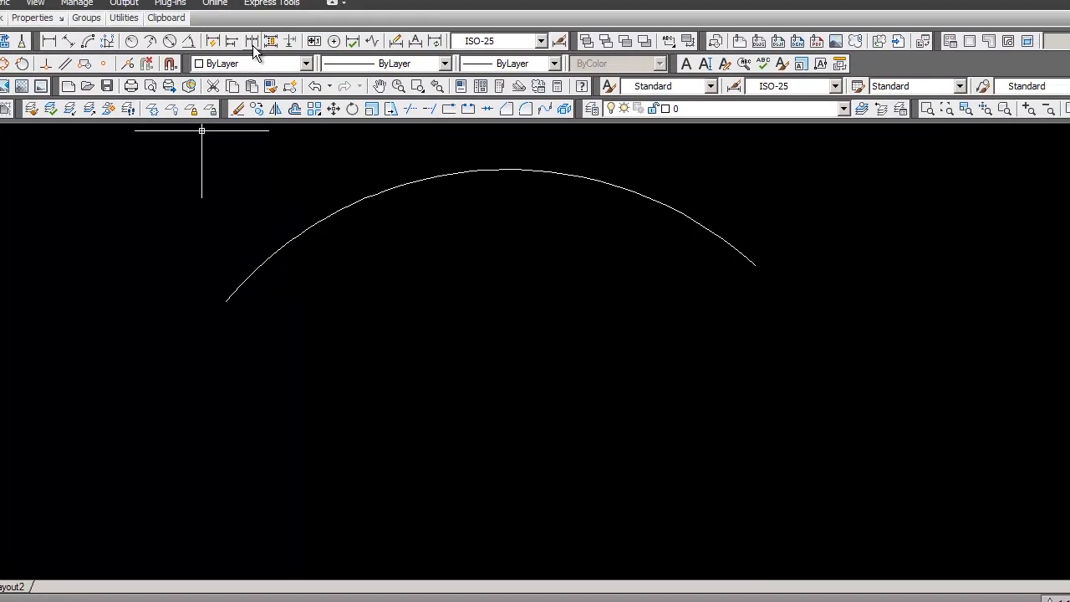
# Apply an angular dimensional constraint to the arc, place its dimension below the curve and accept the default angle.
pyautogui.click(171, 32)
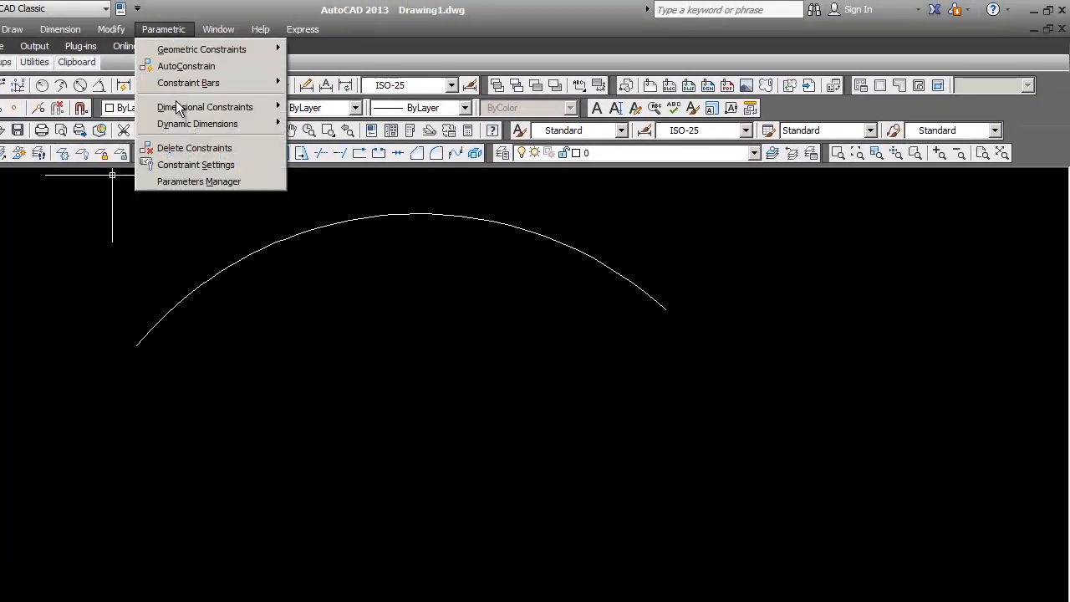
pyautogui.moveTo(178, 124)
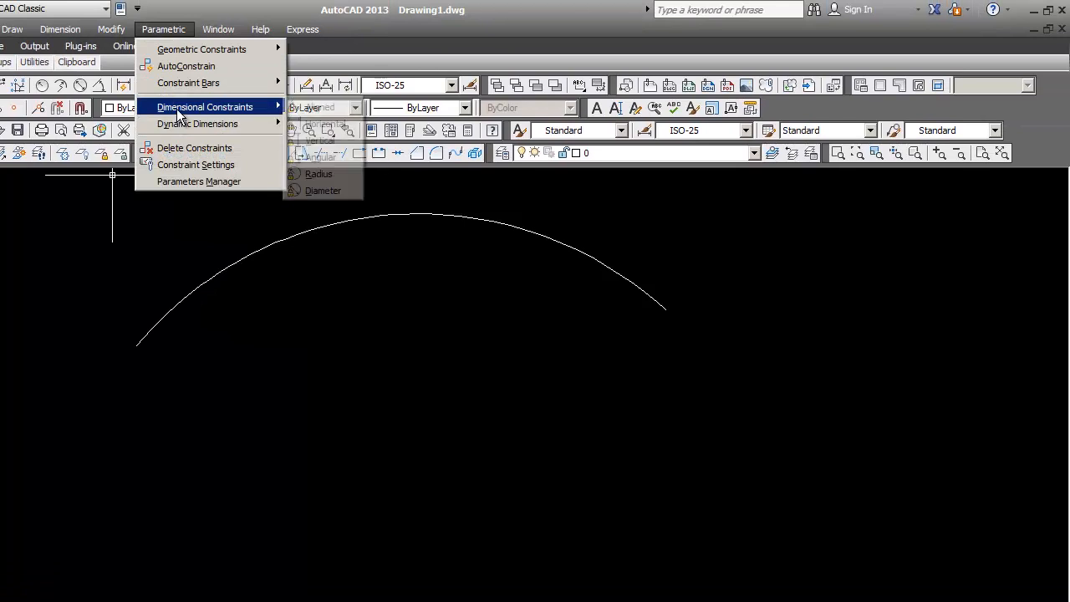
pyautogui.click(316, 157)
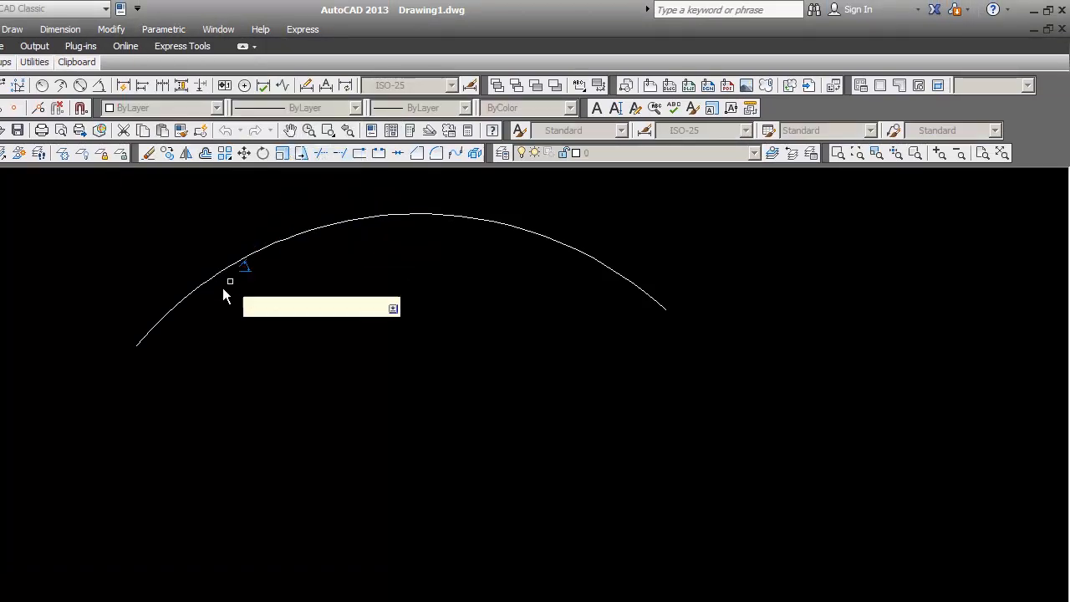
pyautogui.click(146, 340)
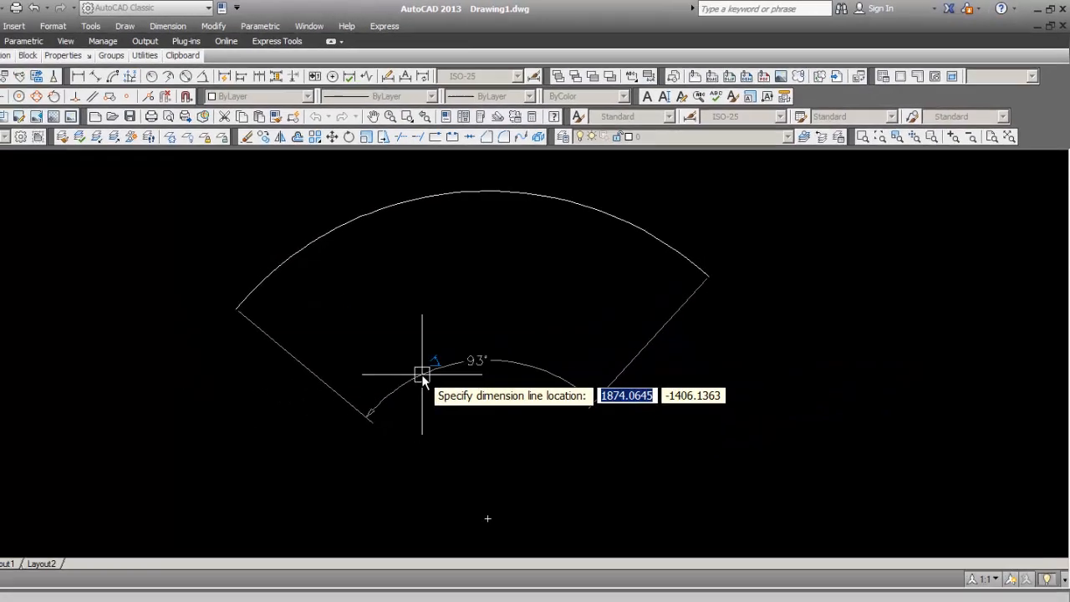
pyautogui.click(422, 377)
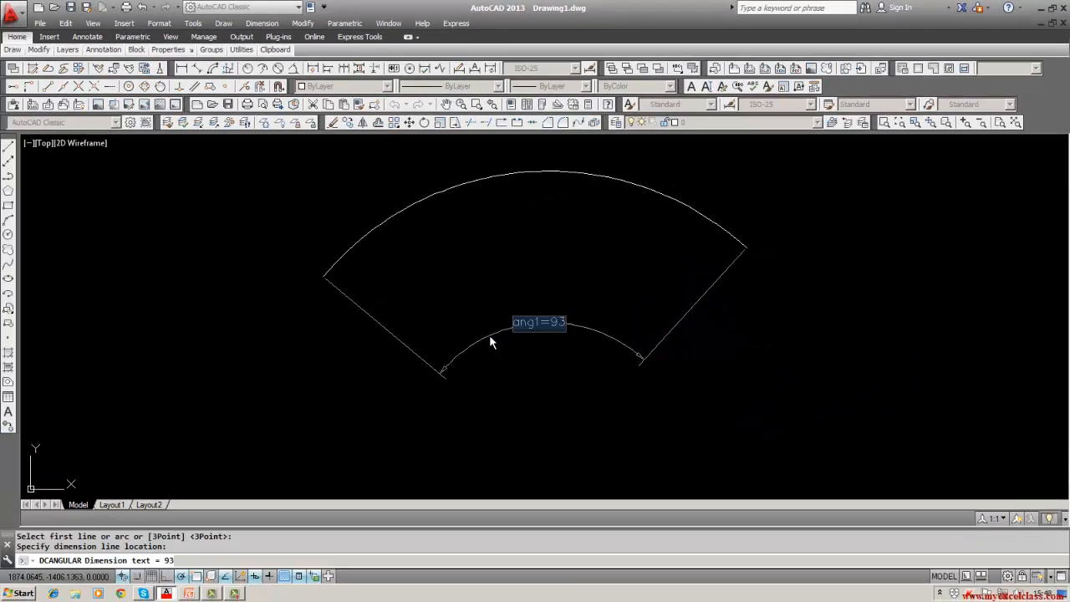
pyautogui.press('Return')
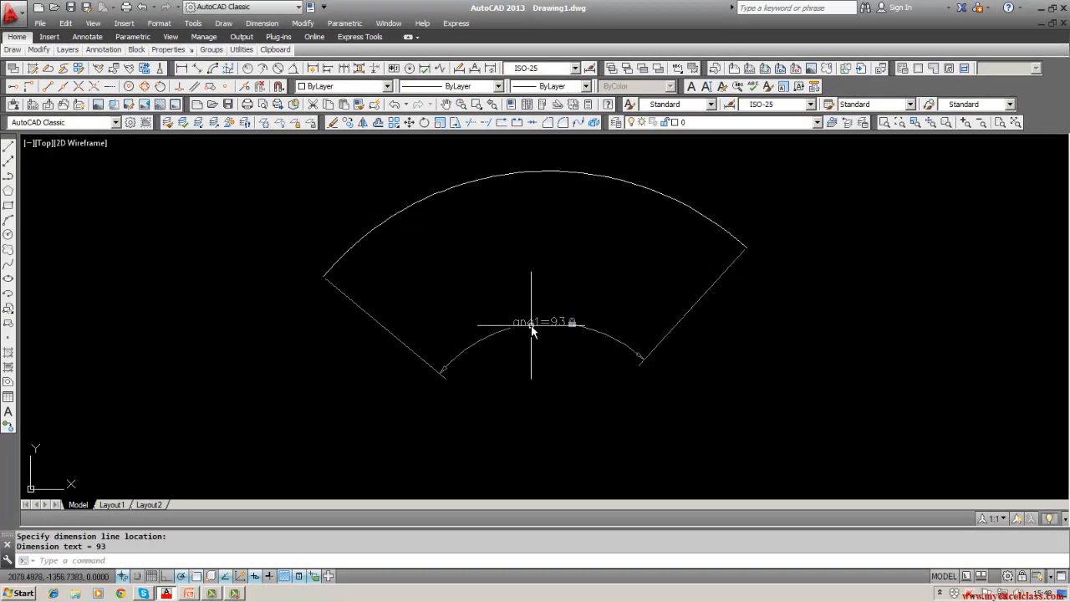
# Set the arc's angular constraint to 100.
pyautogui.click(532, 329)
pyautogui.doubleClick(535, 326)
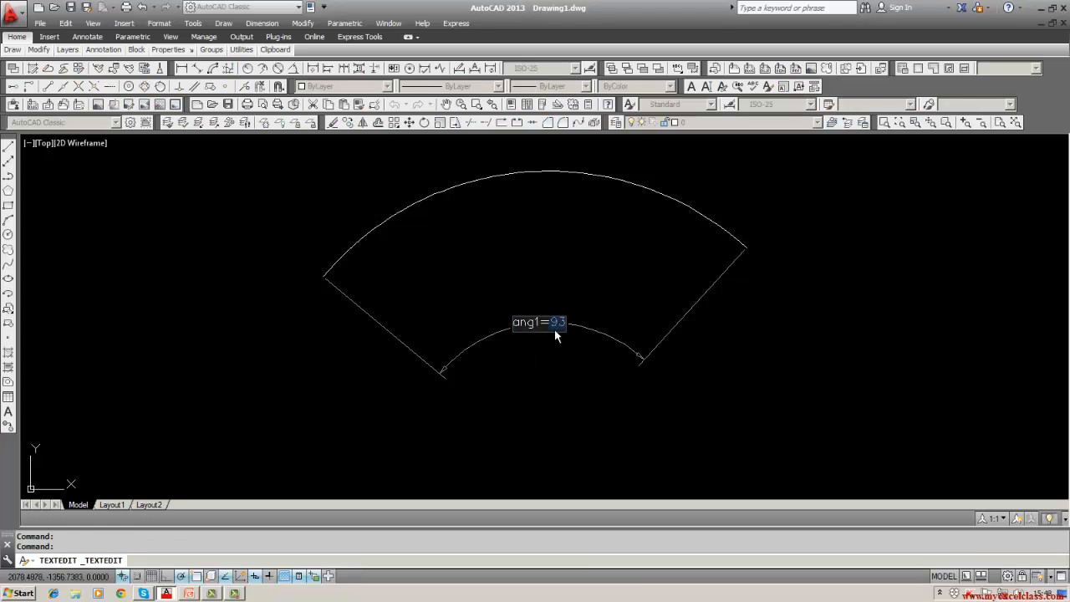
pyautogui.press('BackSpace')
pyautogui.write('100')
pyautogui.press('Return')
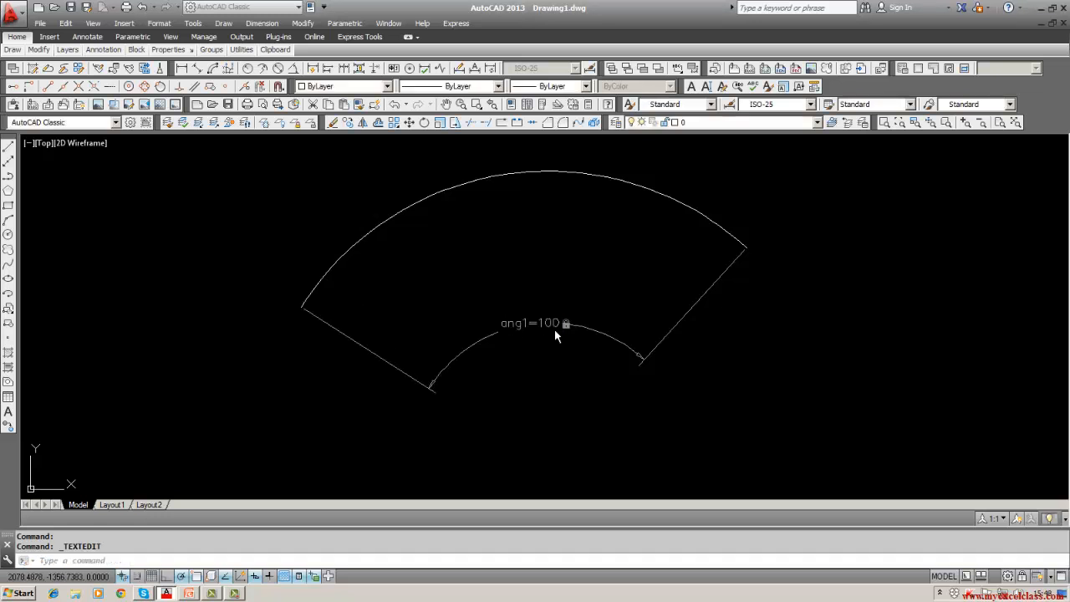
# Draw a diagonal line beneath the arc, crossing the left extension line of the angular dimension.
pyautogui.click(9, 146)
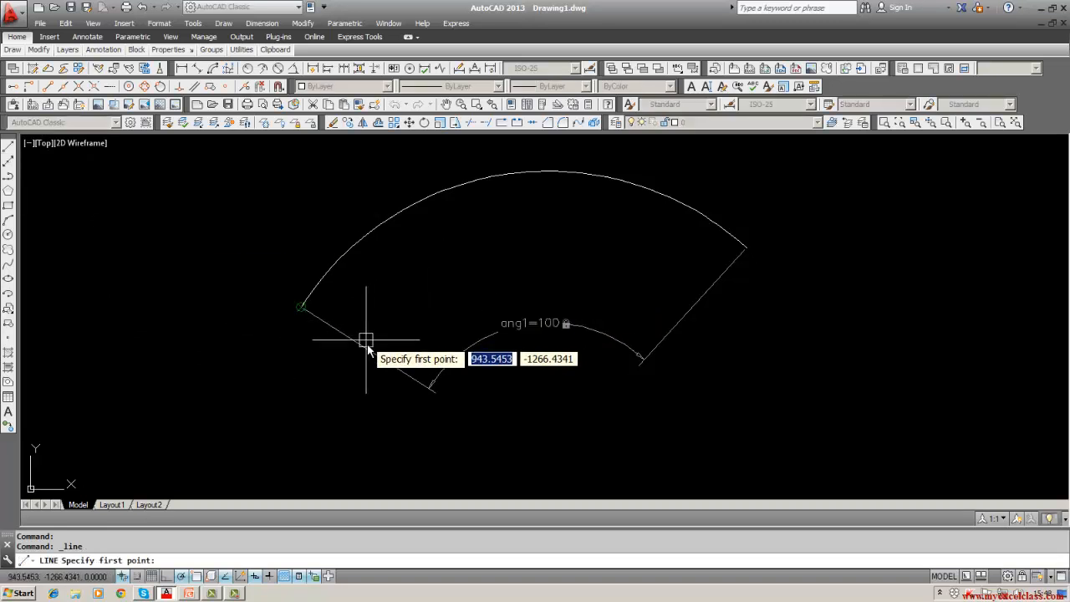
pyautogui.click(354, 368)
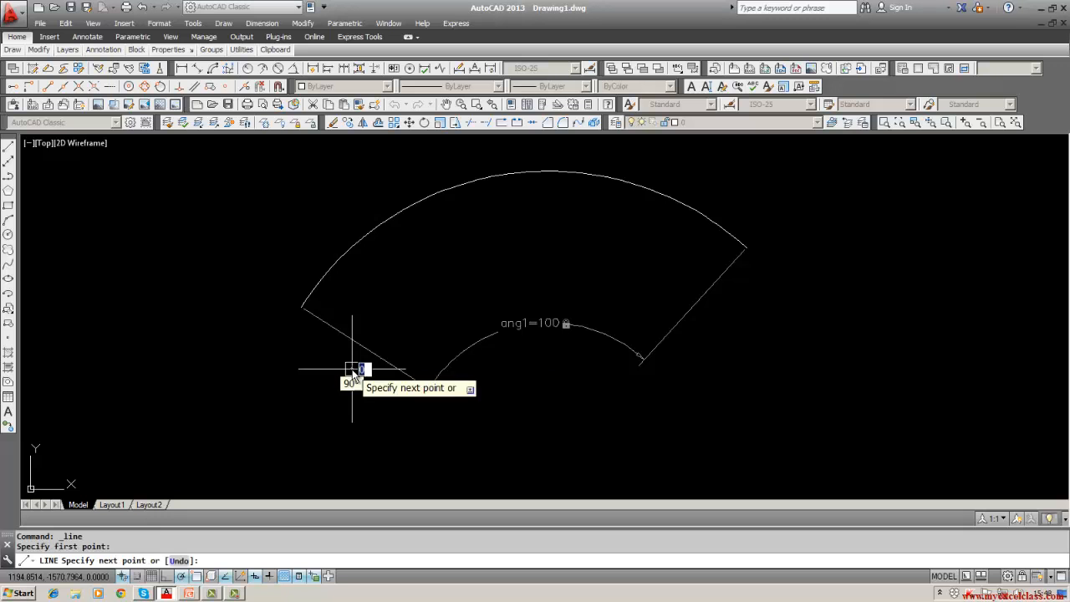
pyautogui.click(482, 256)
pyautogui.press('Escape')
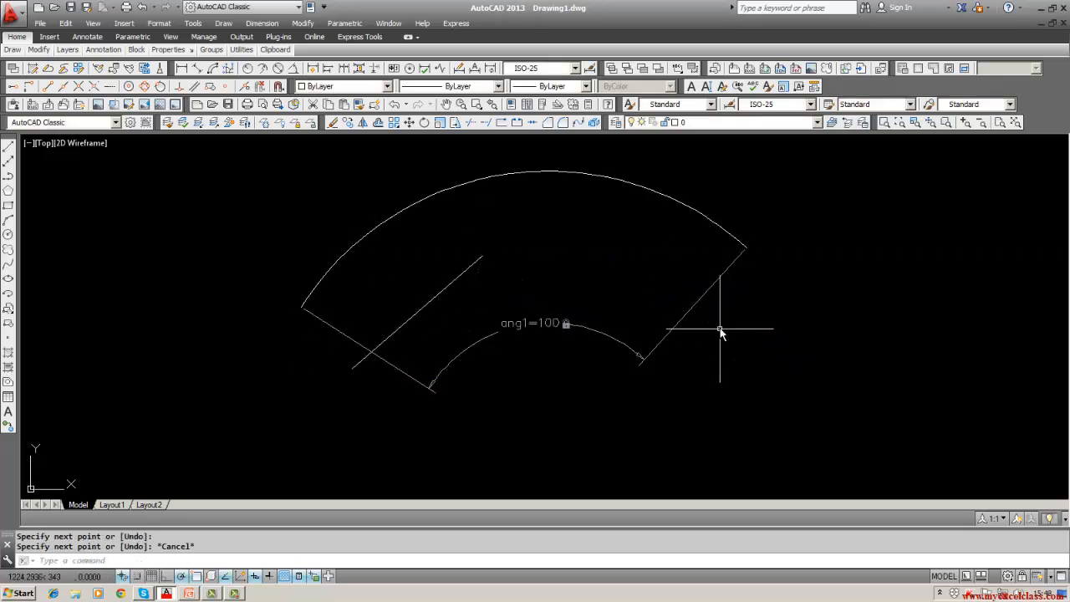
# Erase the diagonal line beneath the arc.
pyautogui.click(333, 123)
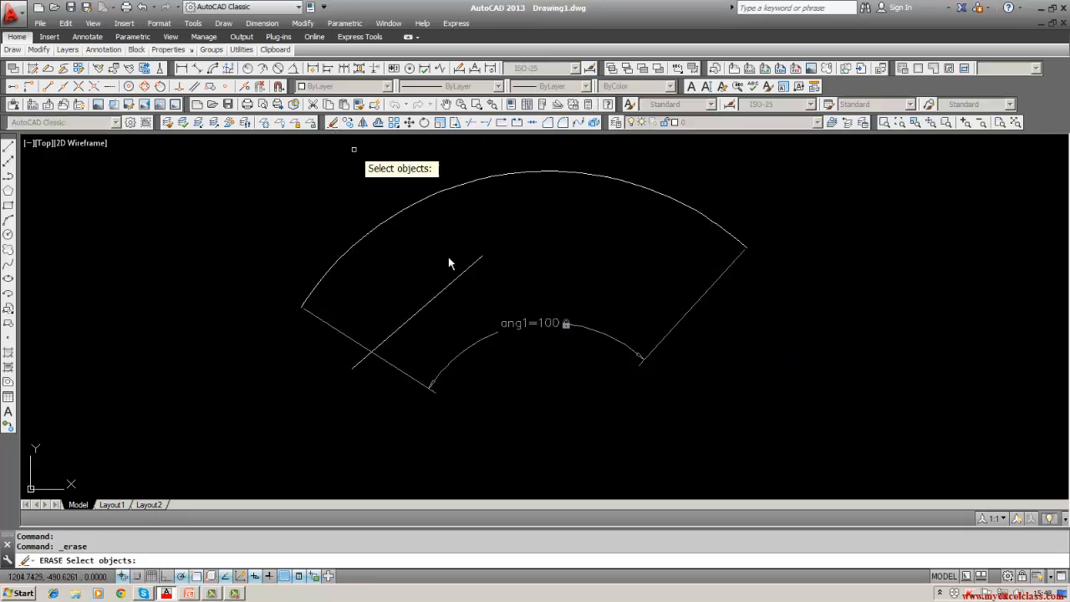
pyautogui.click(452, 282)
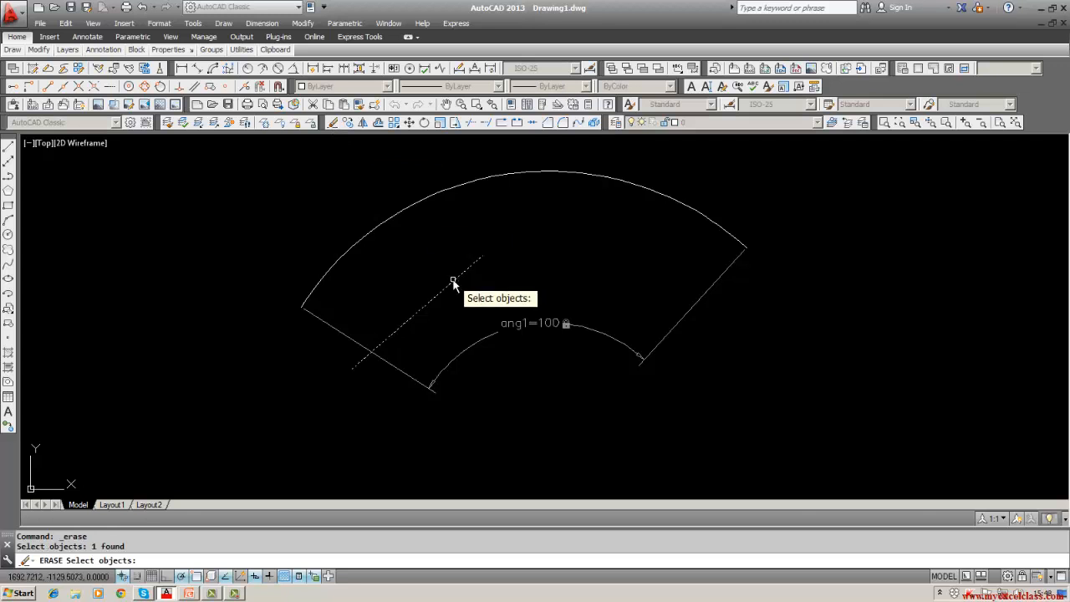
pyautogui.press('Return')
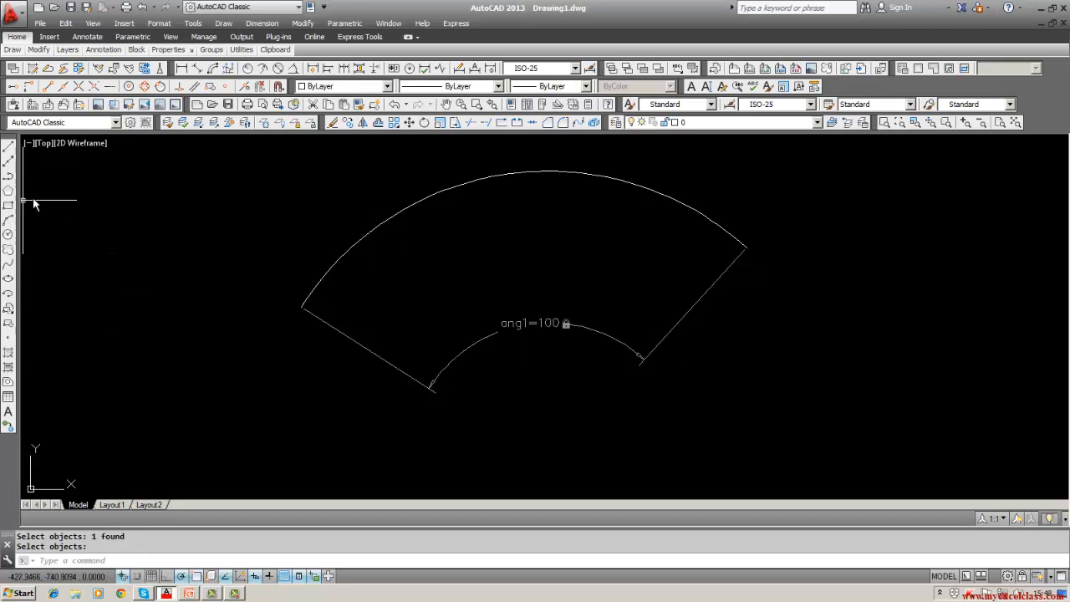
# Draw a second three-point arc just below the first, roughly following its curve and ending beyond its right end.
pyautogui.write('arc')
pyautogui.press('Return')
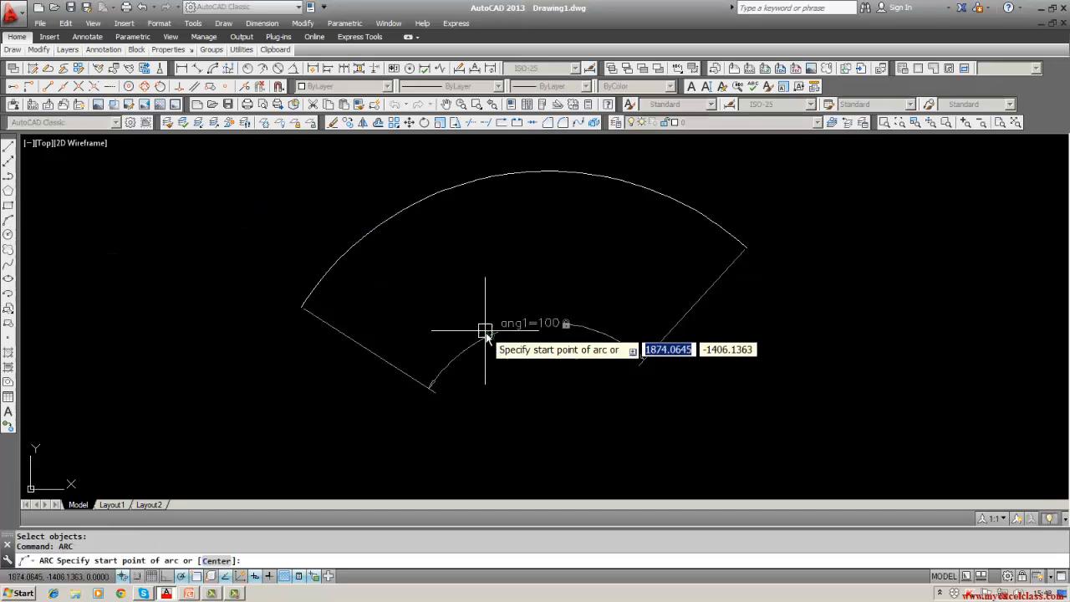
pyautogui.click(371, 309)
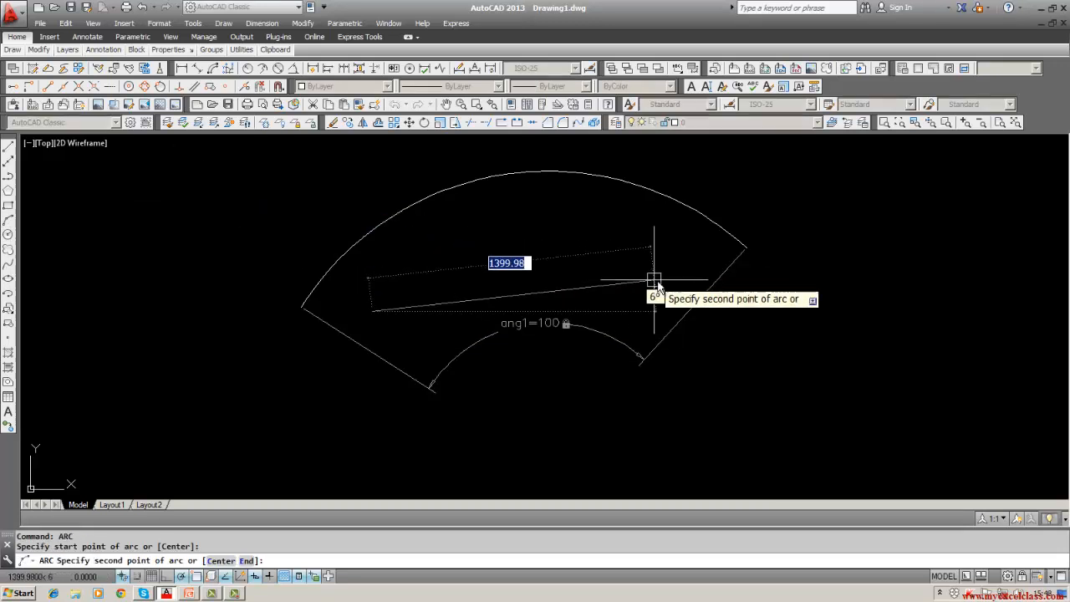
pyautogui.click(499, 226)
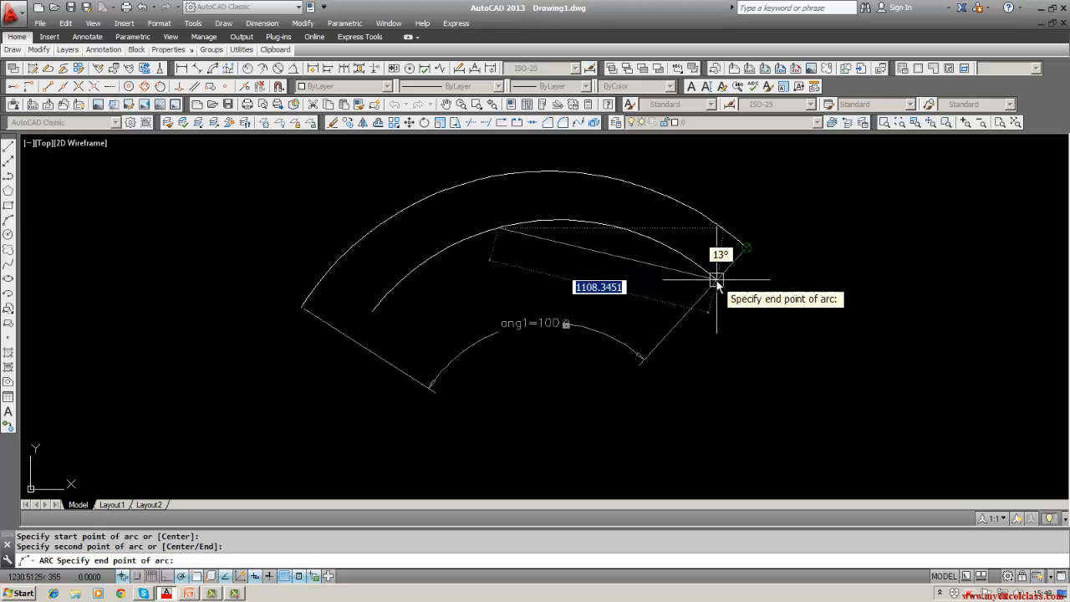
pyautogui.click(786, 310)
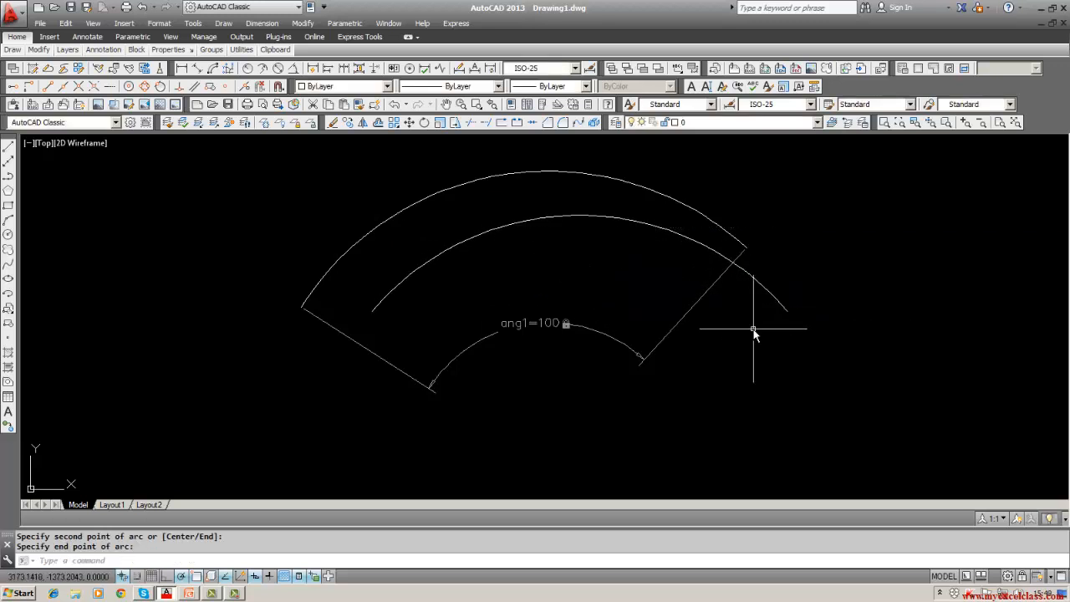
pyautogui.press('Escape')
pyautogui.press('Escape')
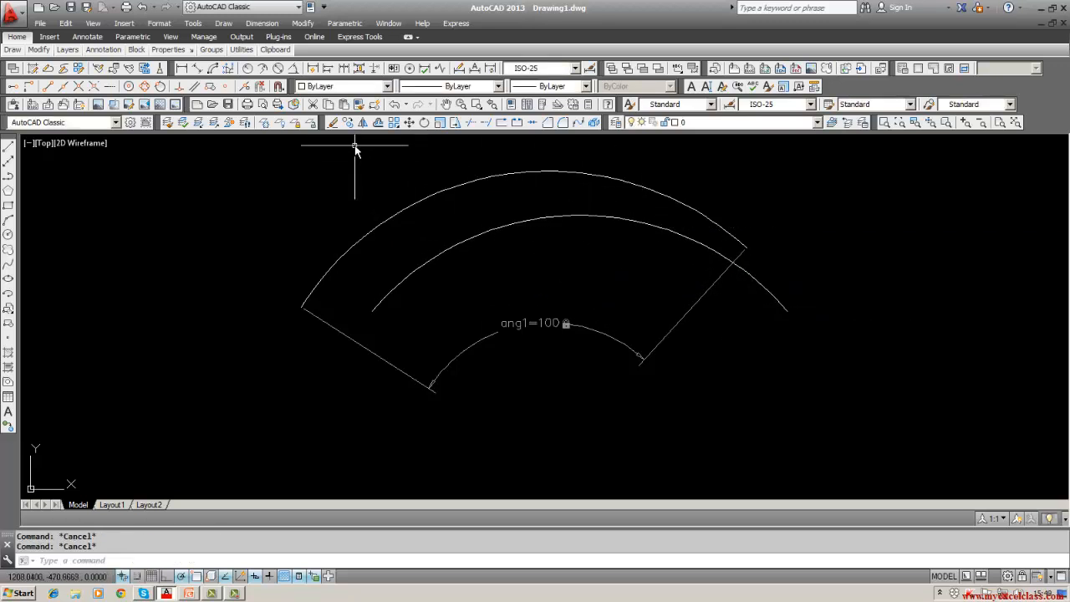
# Join the two arcs with a straight line between their left endpoints and another between their right endpoints.
pyautogui.click(8, 148)
pyautogui.click(372, 310)
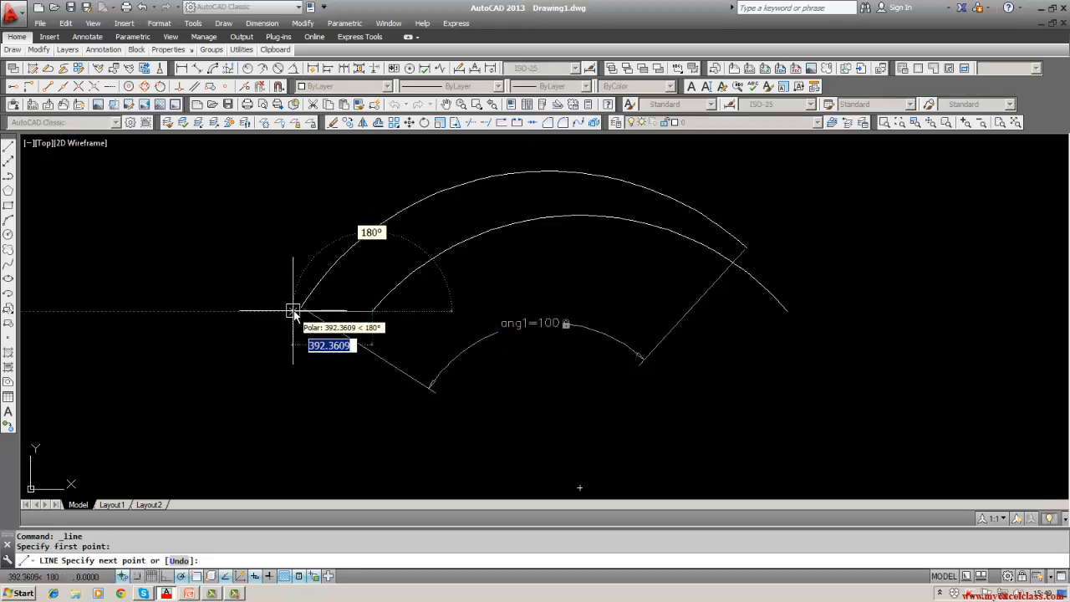
pyautogui.click(301, 305)
pyautogui.press('Return')
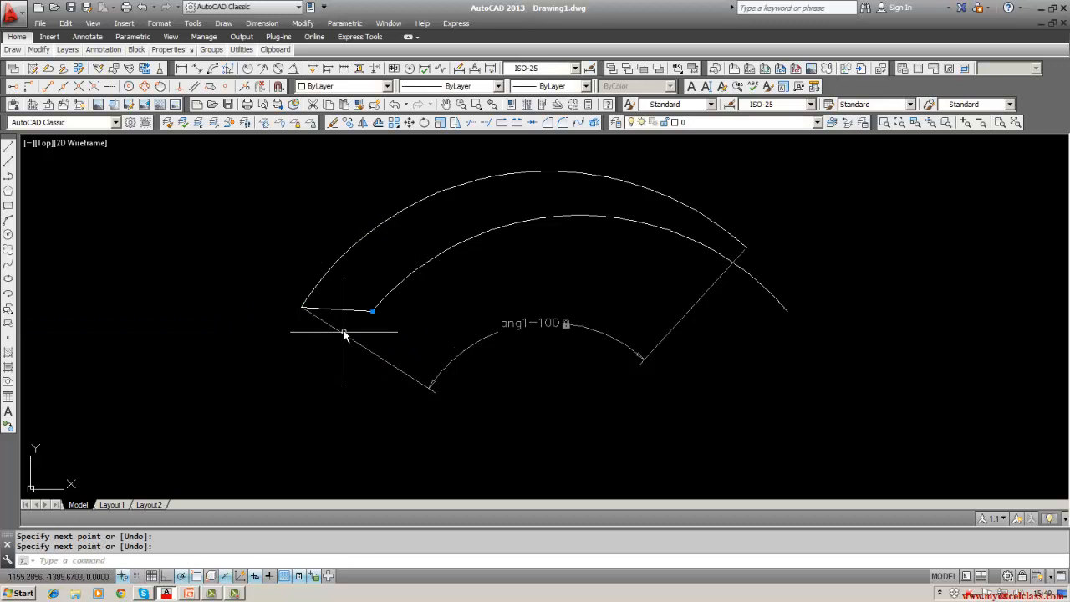
pyautogui.click(8, 148)
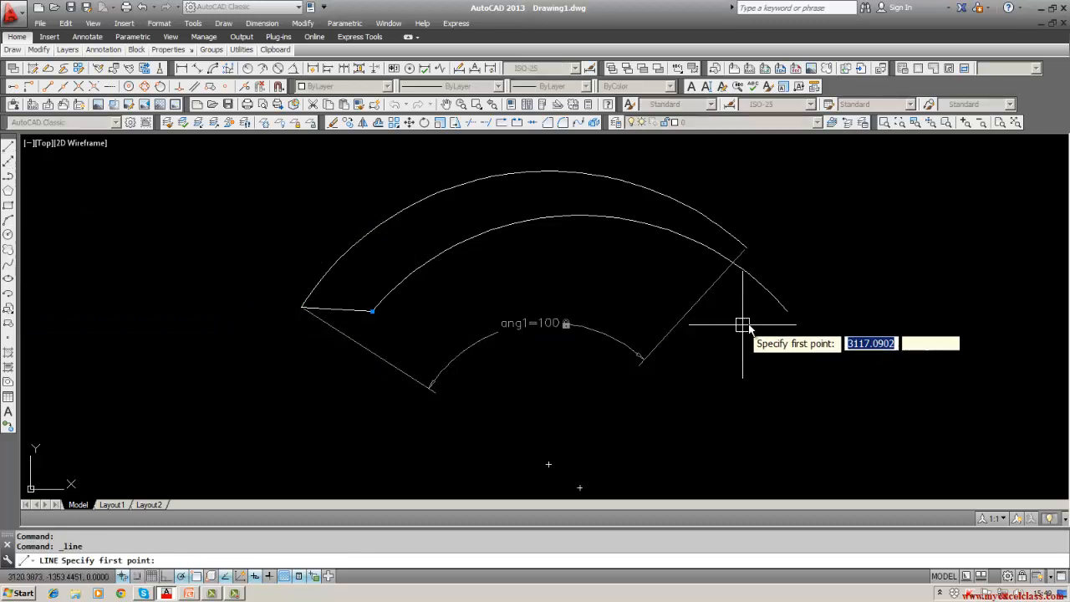
pyautogui.click(785, 310)
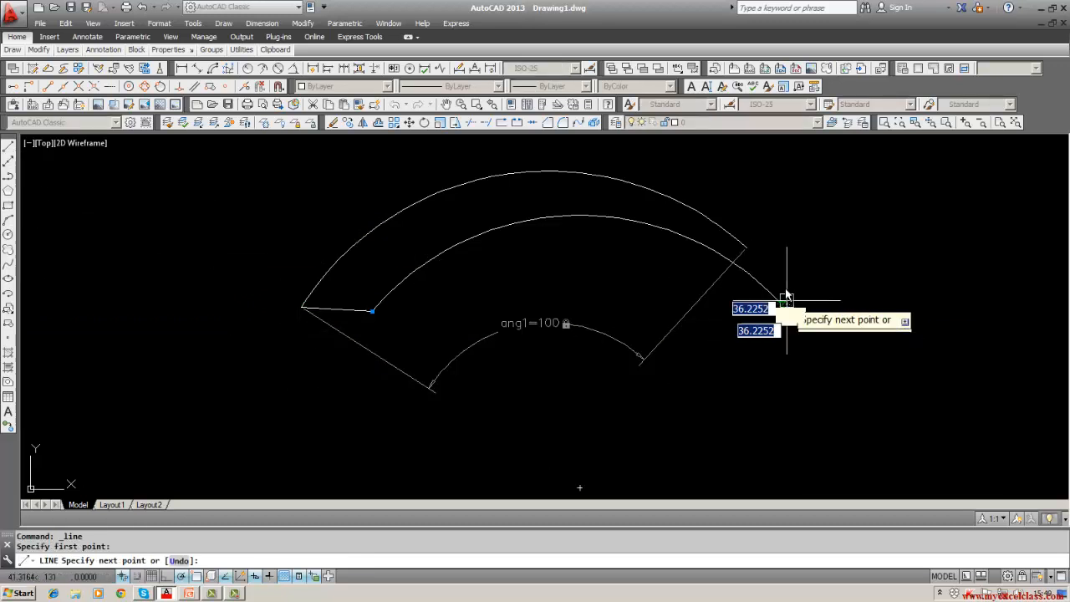
pyautogui.click(747, 249)
pyautogui.press('Return')
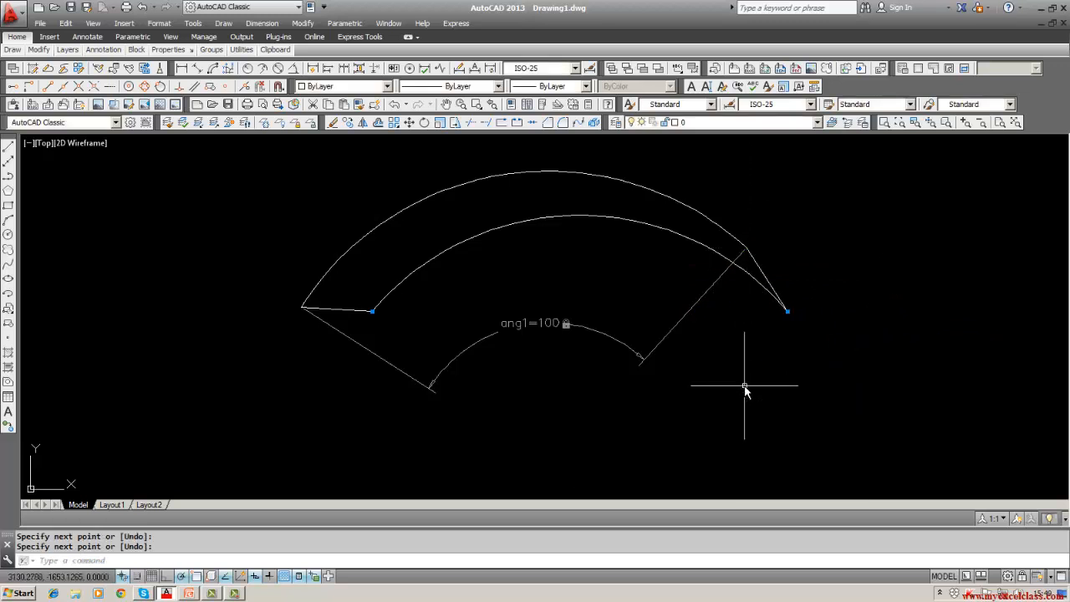
# Try to make the lower arc concentric with the upper arc using a Concentric constraint.
pyautogui.moveTo(745, 389); pyautogui.dragTo(706, 376, button='middle')
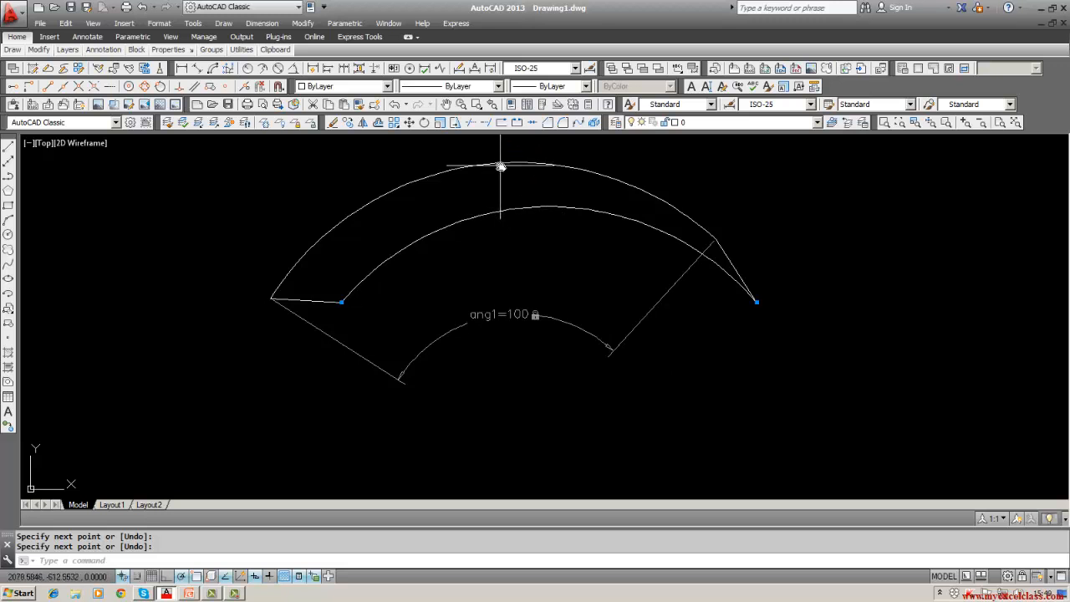
pyautogui.click(346, 24)
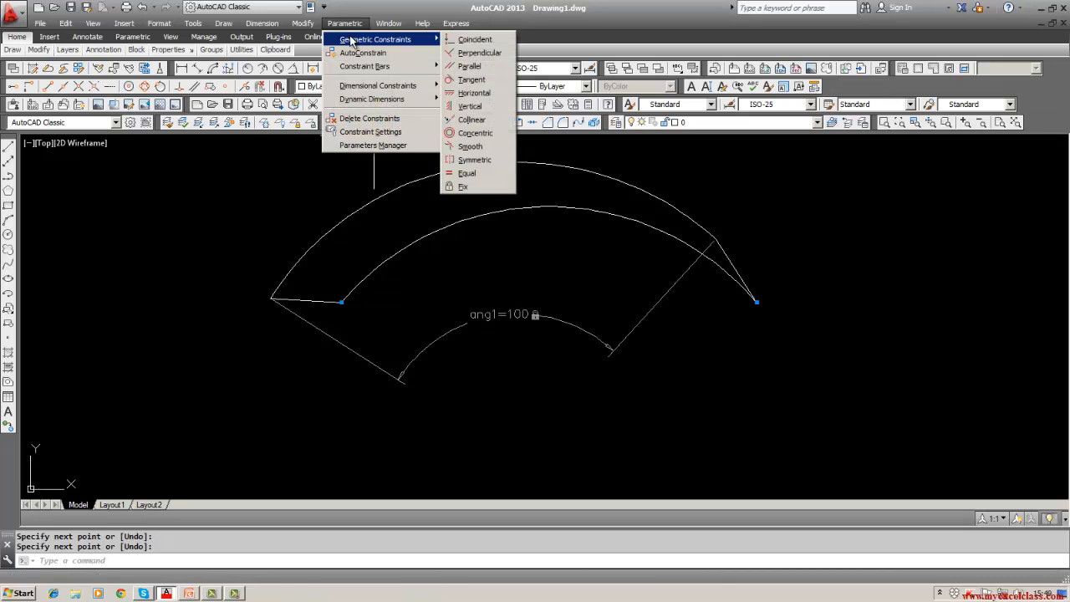
pyautogui.click(457, 134)
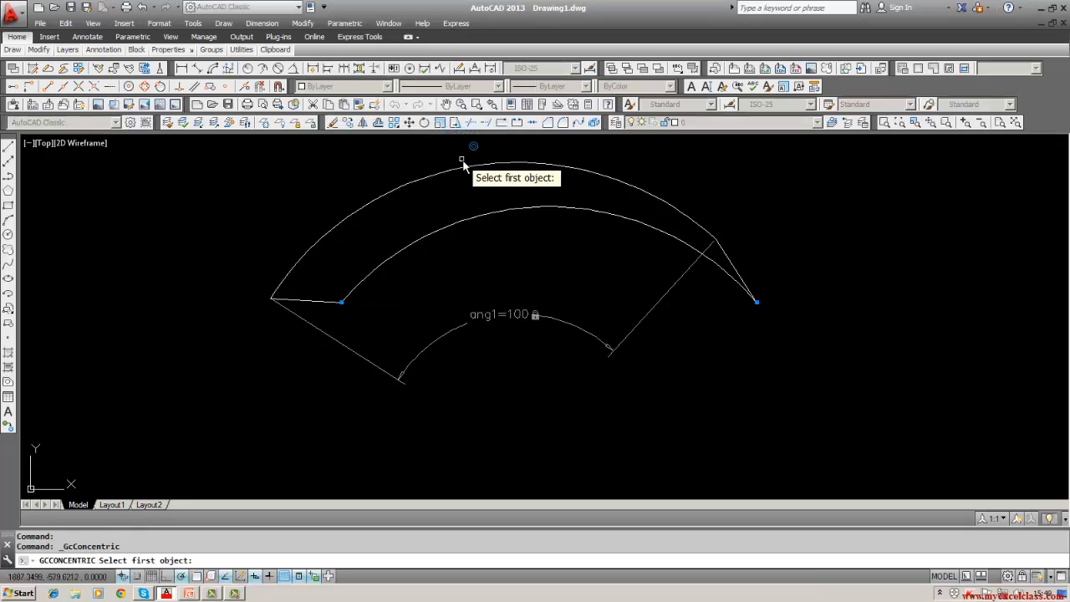
pyautogui.click(471, 166)
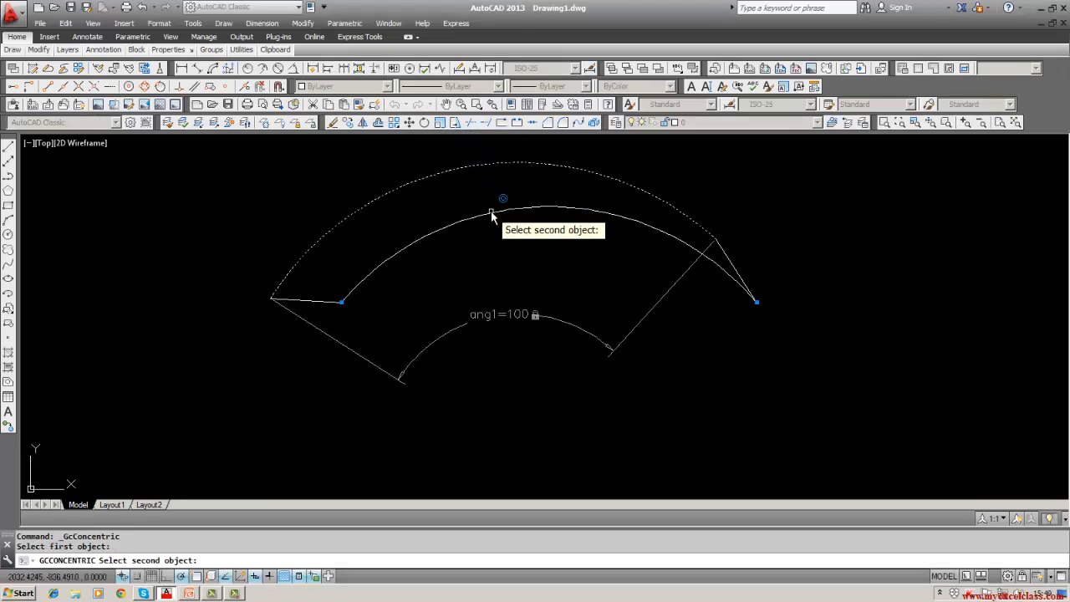
pyautogui.click(493, 216)
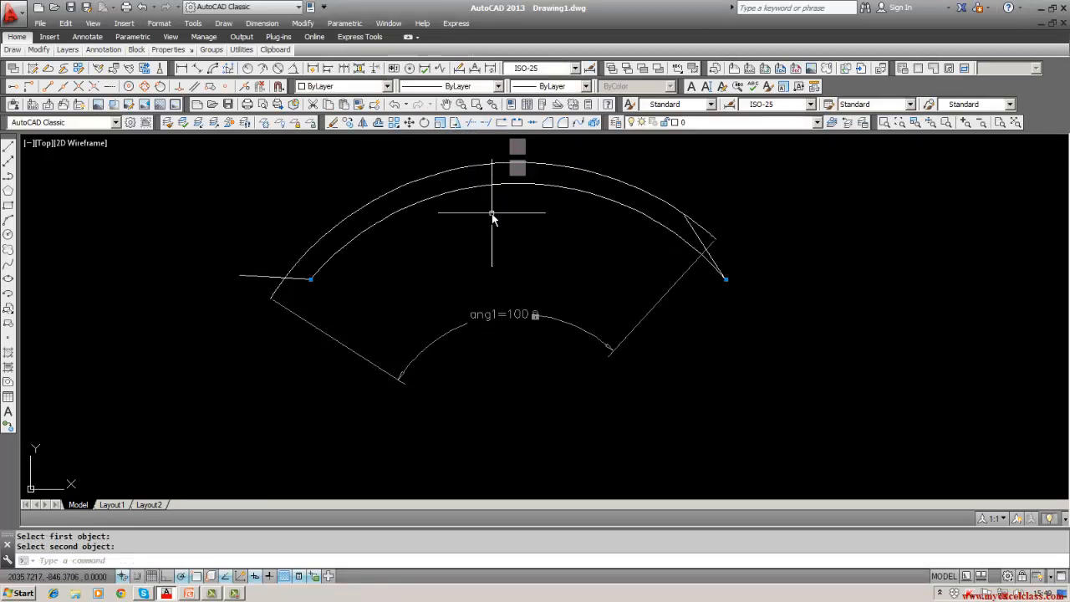
pyautogui.moveTo(493, 215); pyautogui.dragTo(481, 238, button='middle')
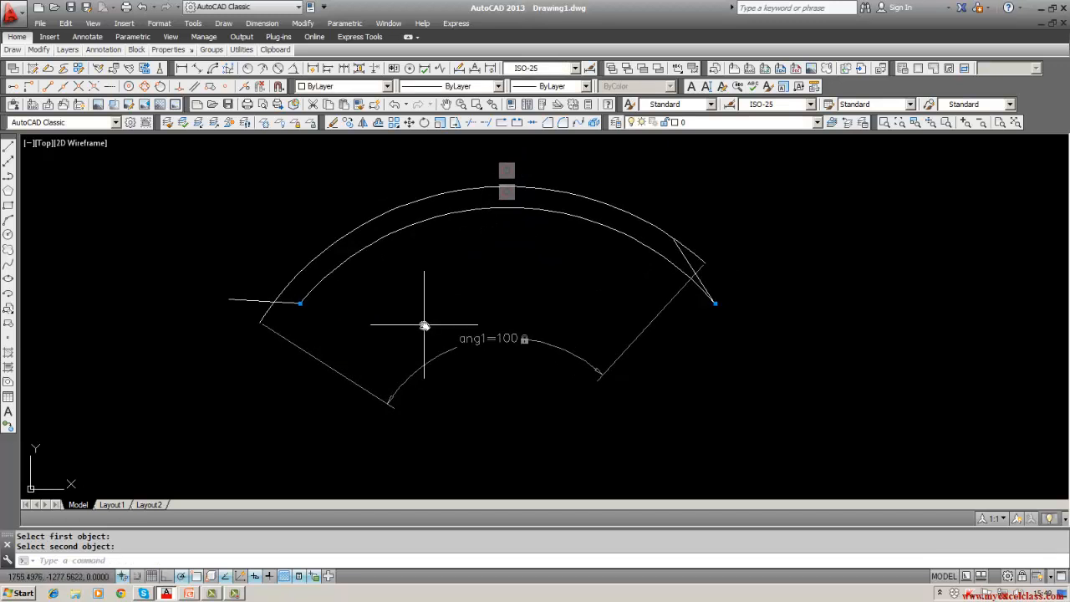
# Undo the last view change and the concentric constraint between the two arcs.
pyautogui.write('u')
pyautogui.press('Return')
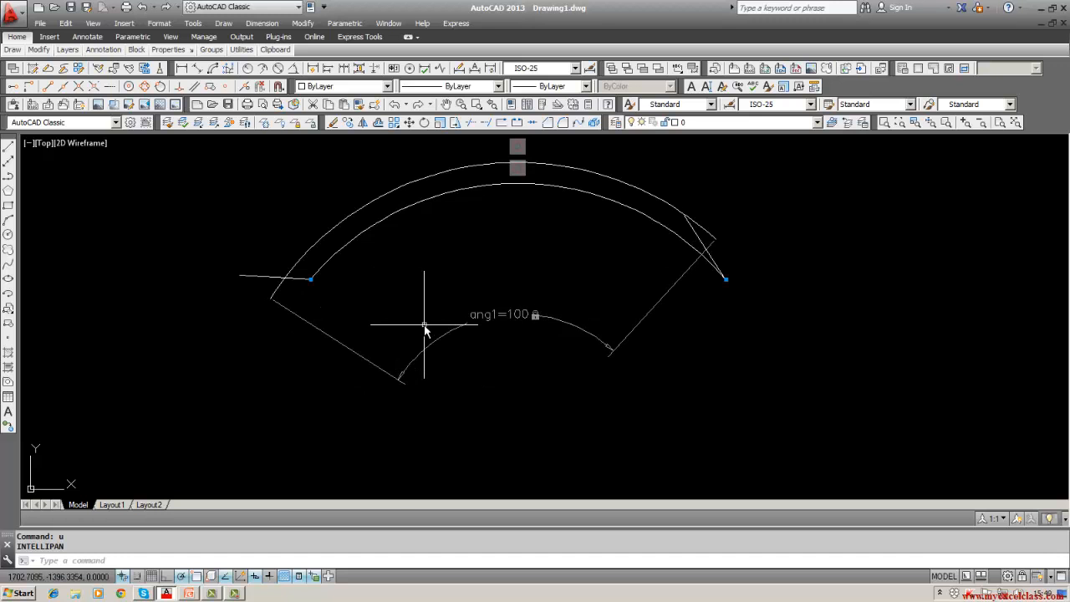
pyautogui.write('u')
pyautogui.press('Return')
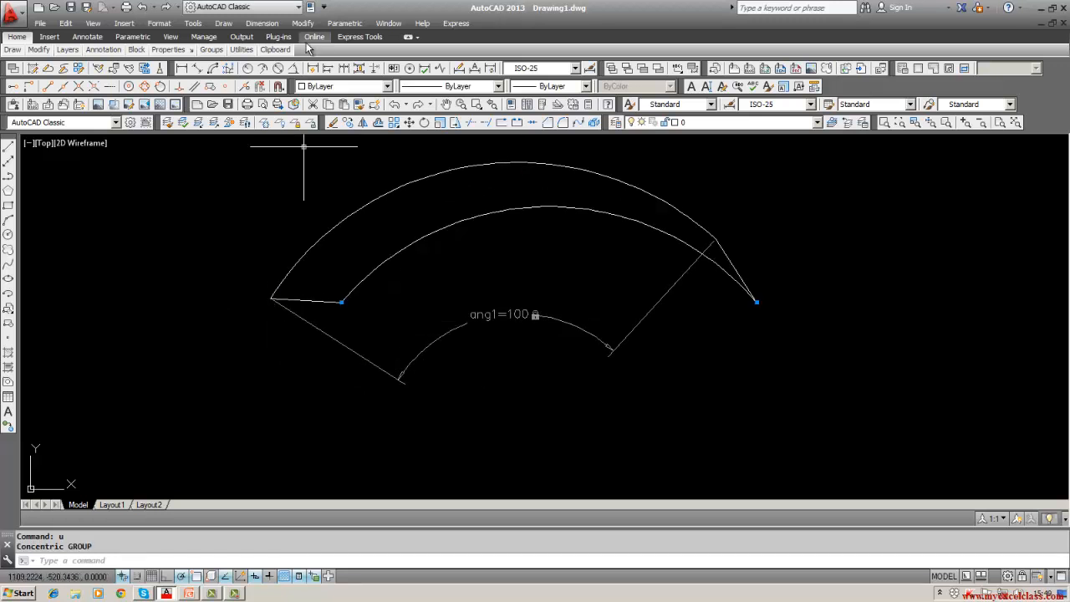
# Apply a Coincident constraint between the left connecting line's outer endpoint and the upper arc's left endpoint.
pyautogui.click(336, 25)
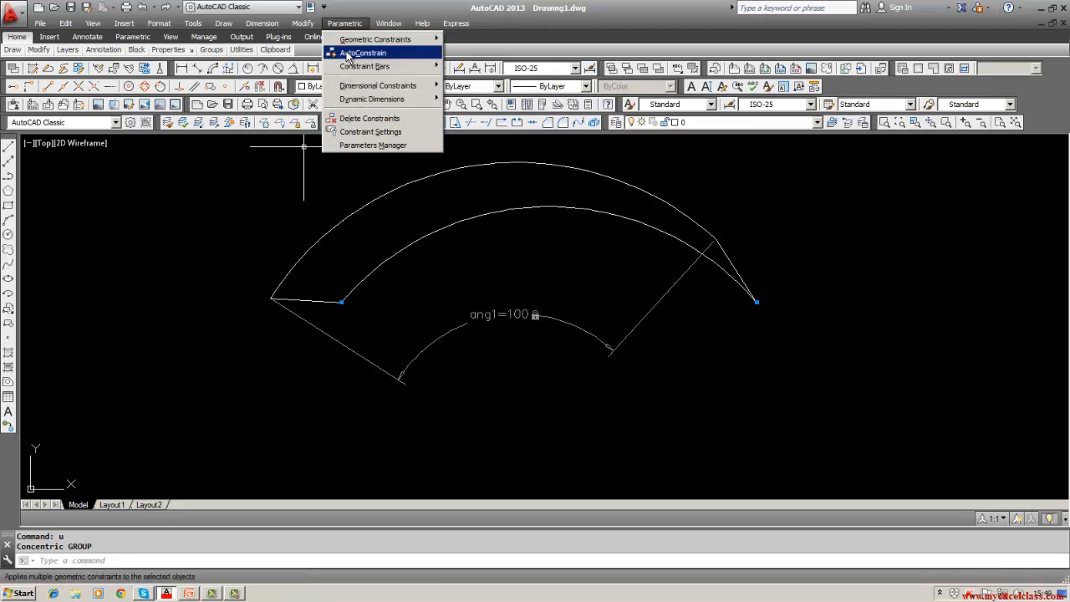
pyautogui.moveTo(353, 43)
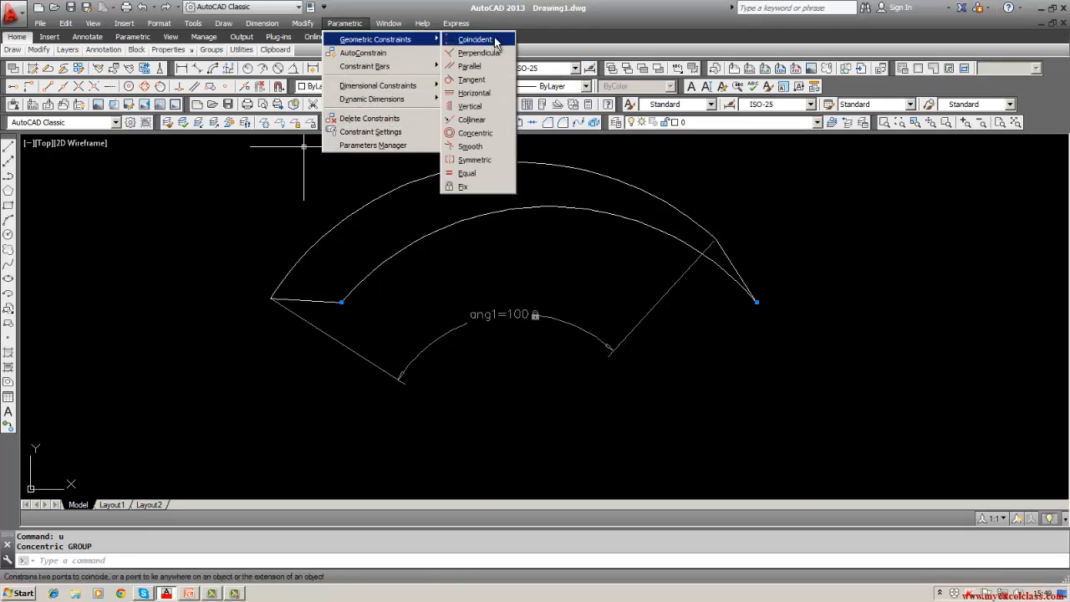
pyautogui.click(496, 43)
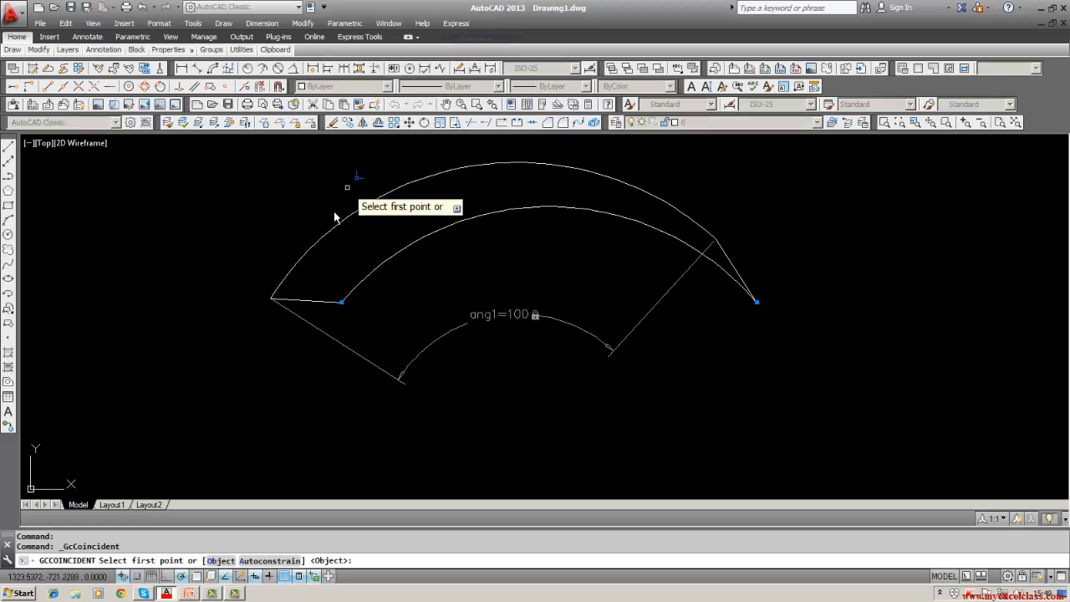
pyautogui.click(280, 299)
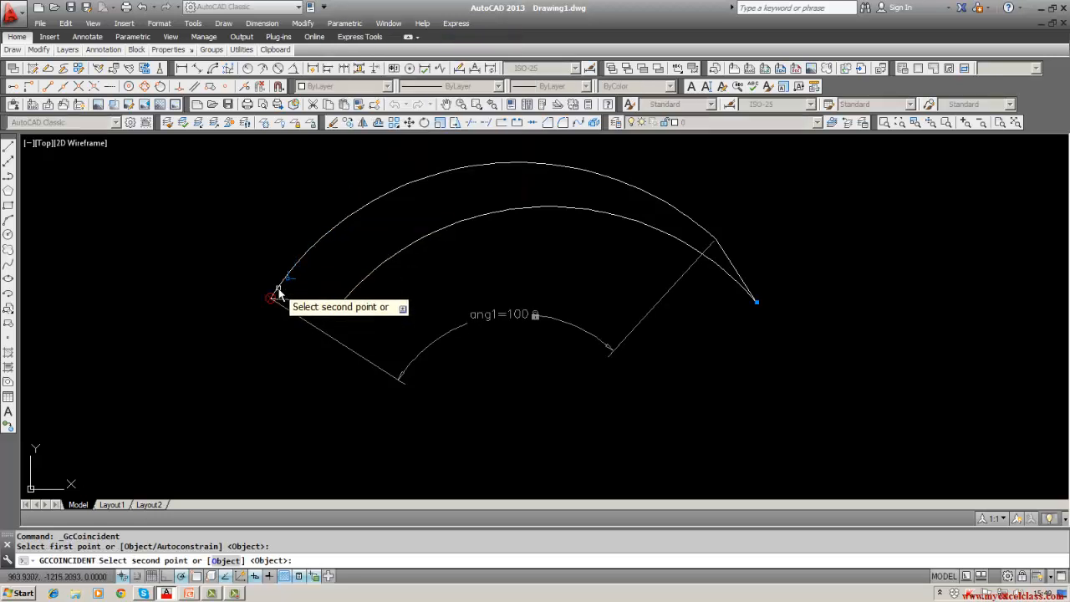
pyautogui.click(272, 297)
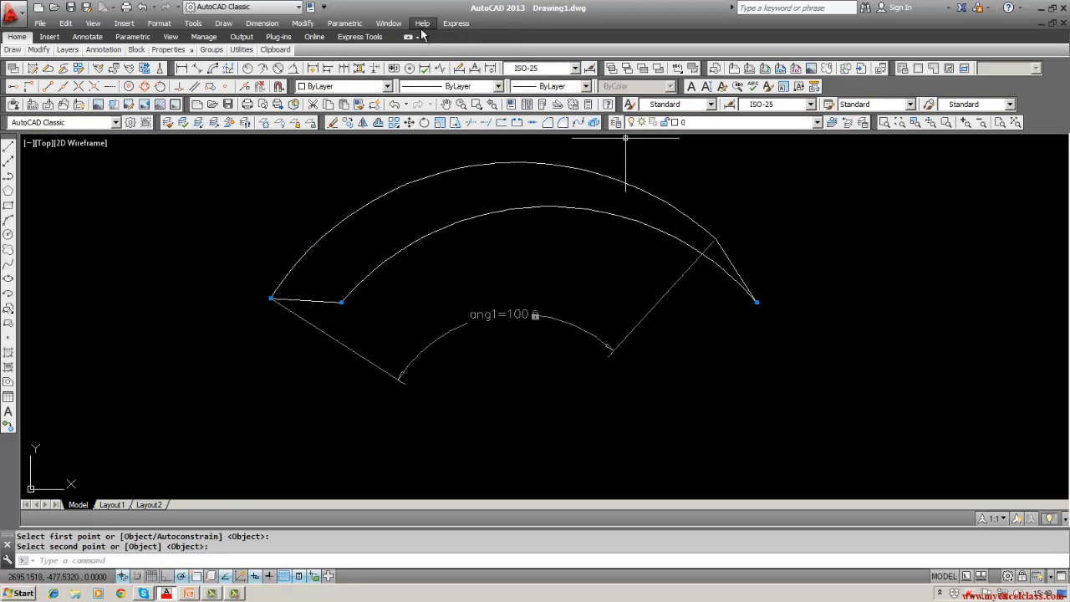
# Apply a Coincident constraint between the right connecting line's upper endpoint and the upper arc's right endpoint.
pyautogui.click(361, 25)
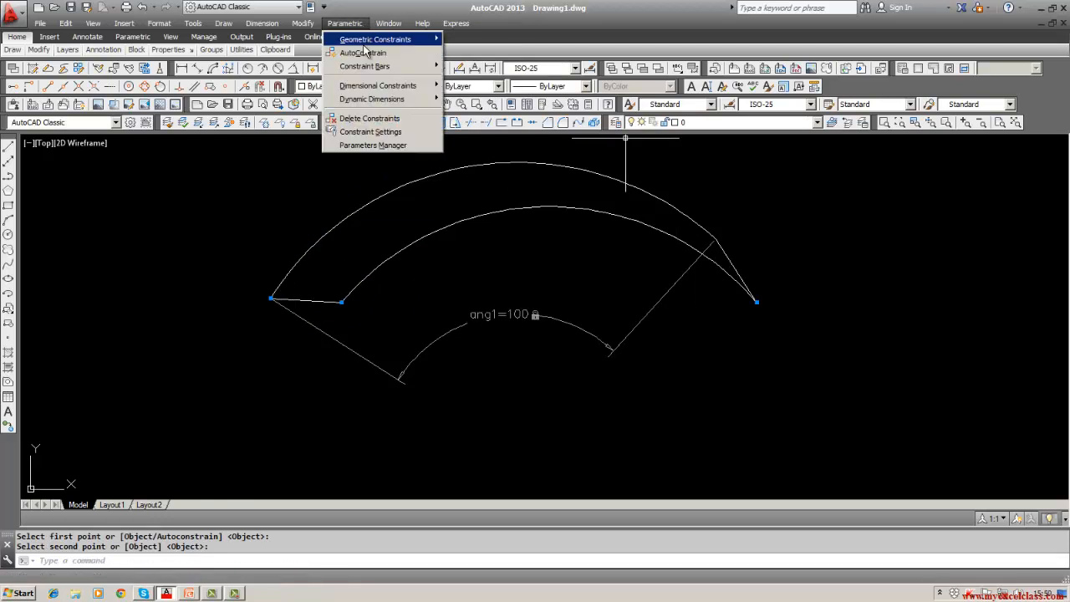
pyautogui.moveTo(380, 39)
pyautogui.click(464, 44)
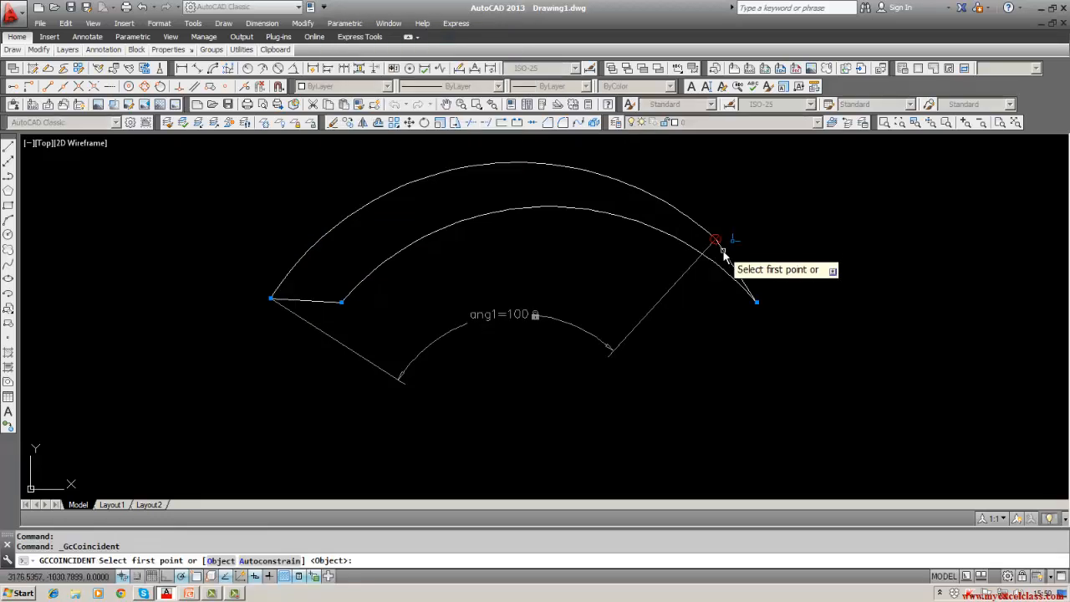
pyautogui.click(717, 241)
pyautogui.click(703, 235)
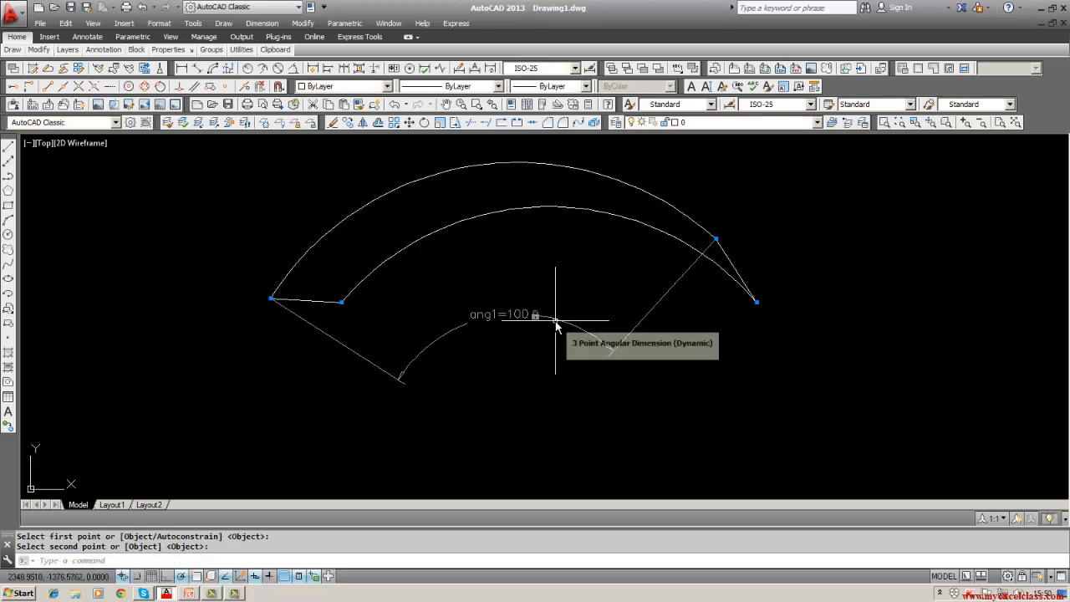
pyautogui.press('Escape')
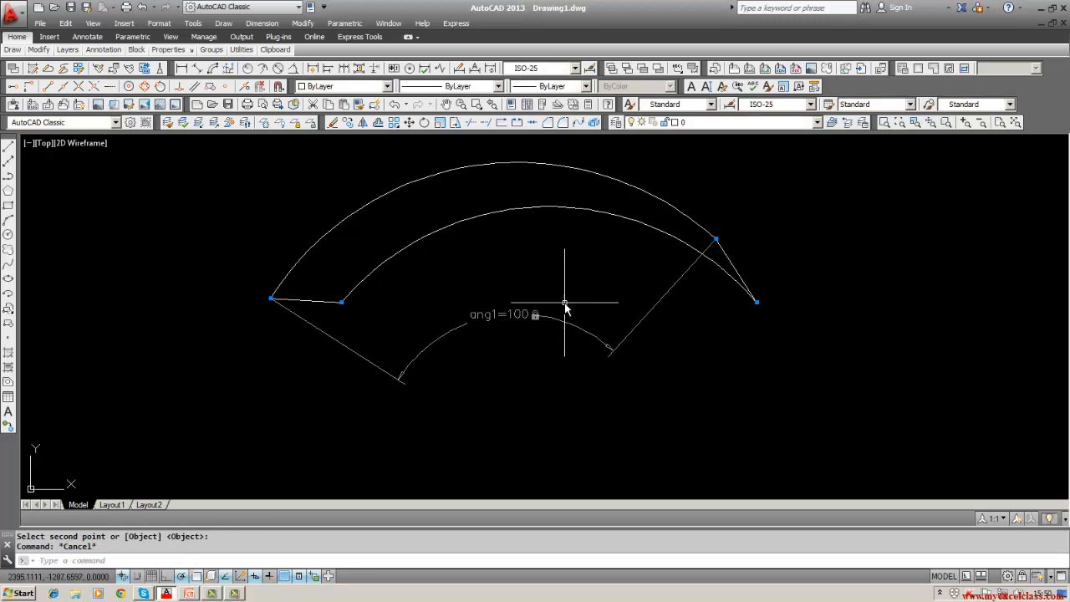
# Apply a Concentric constraint to the connected arcs, picking the upper arc first and the lower arc second.
pyautogui.click(350, 24)
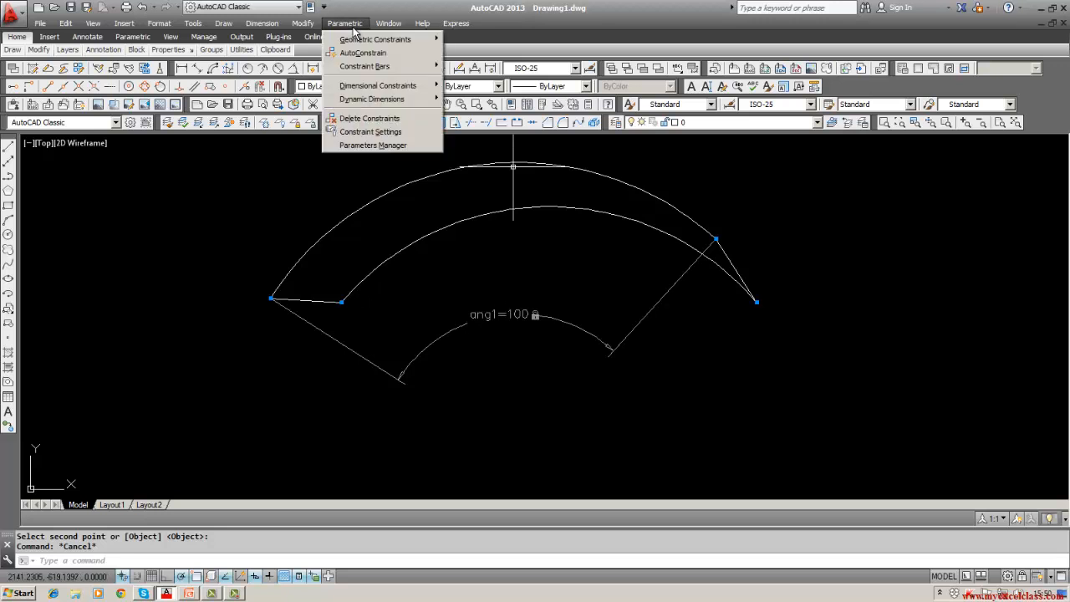
pyautogui.moveTo(357, 40)
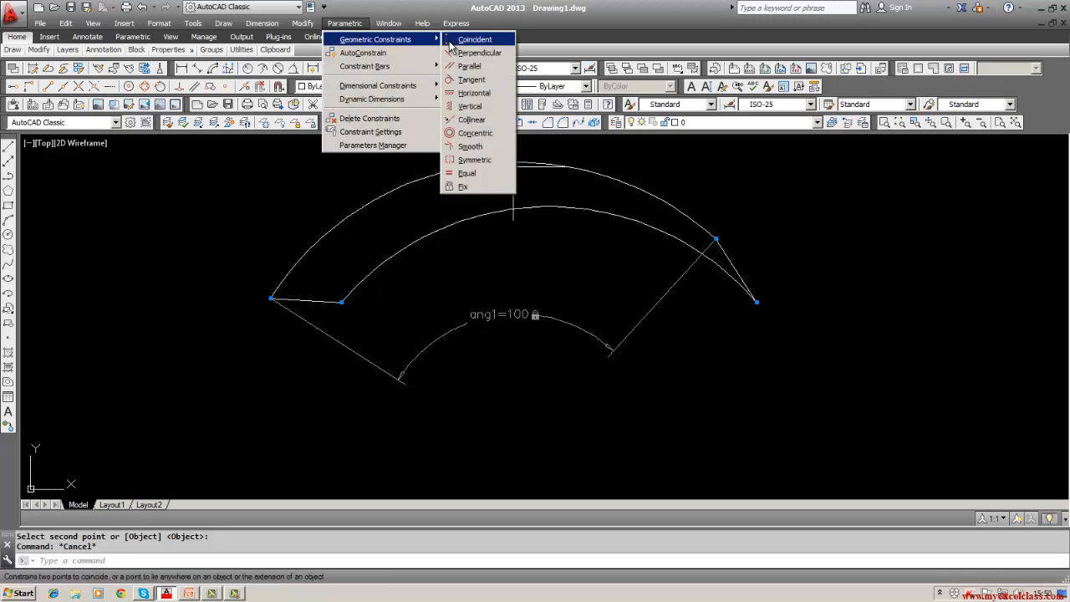
pyautogui.click(469, 133)
pyautogui.click(470, 171)
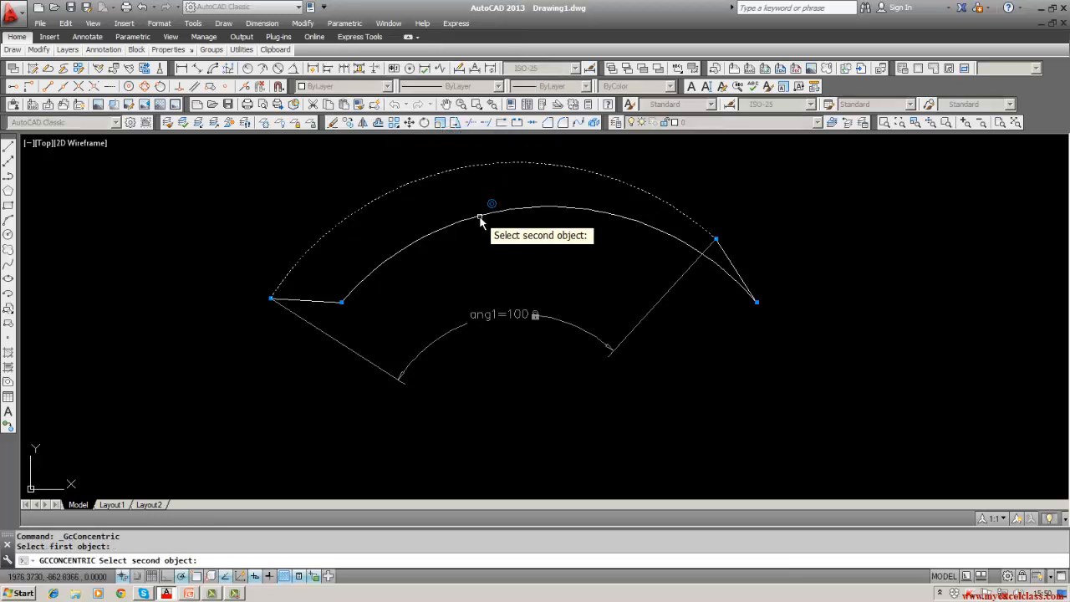
pyautogui.click(480, 218)
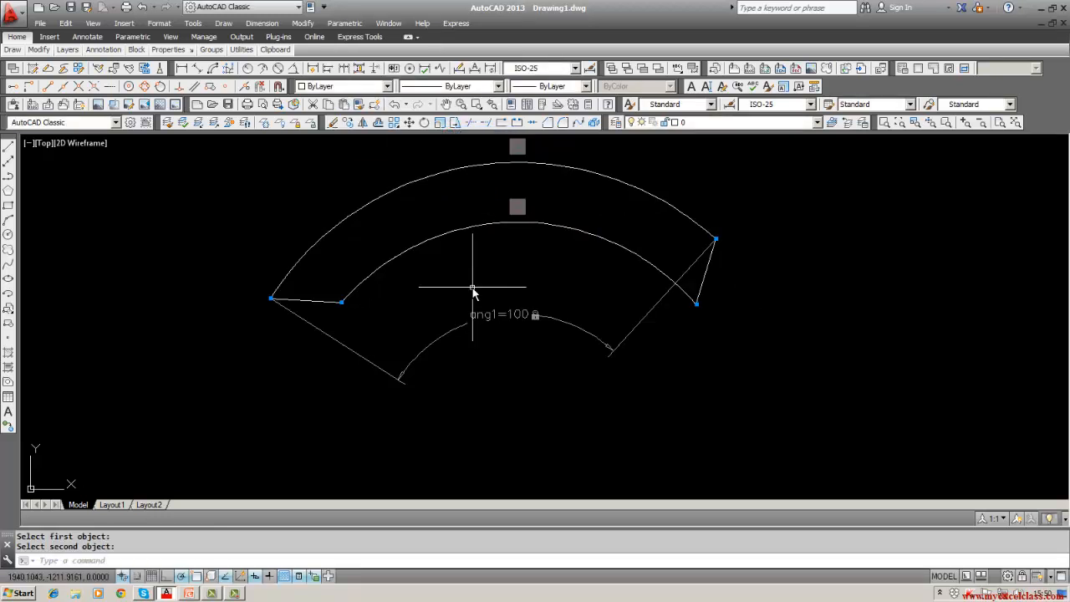
pyautogui.press('Escape')
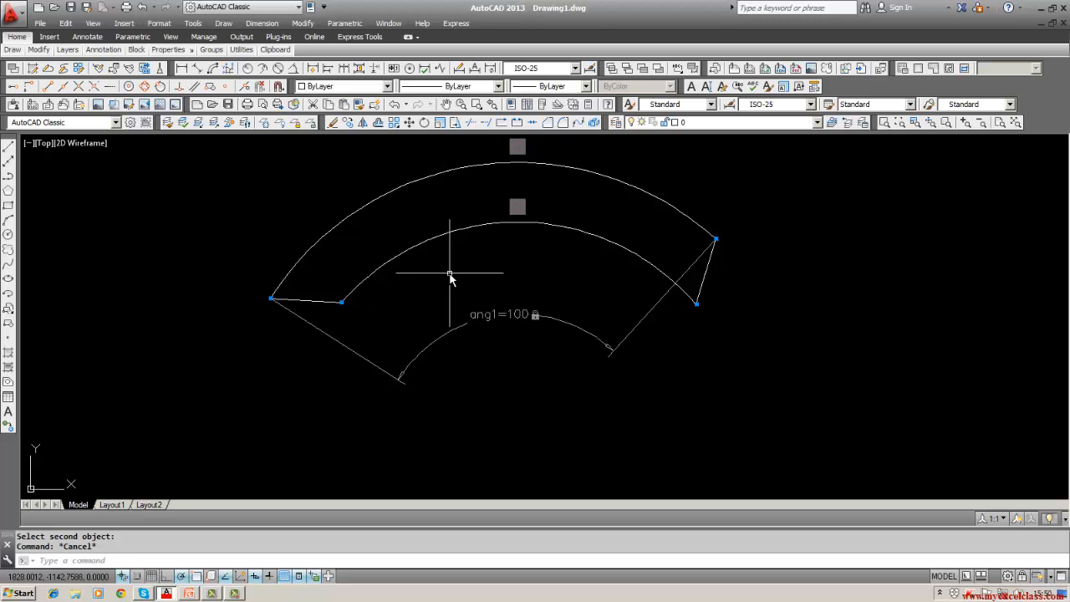
# Erase both arcs, their connecting lines and the angular dimension with a window selection around the whole figure.
pyautogui.scroll(-2, 449, 274)
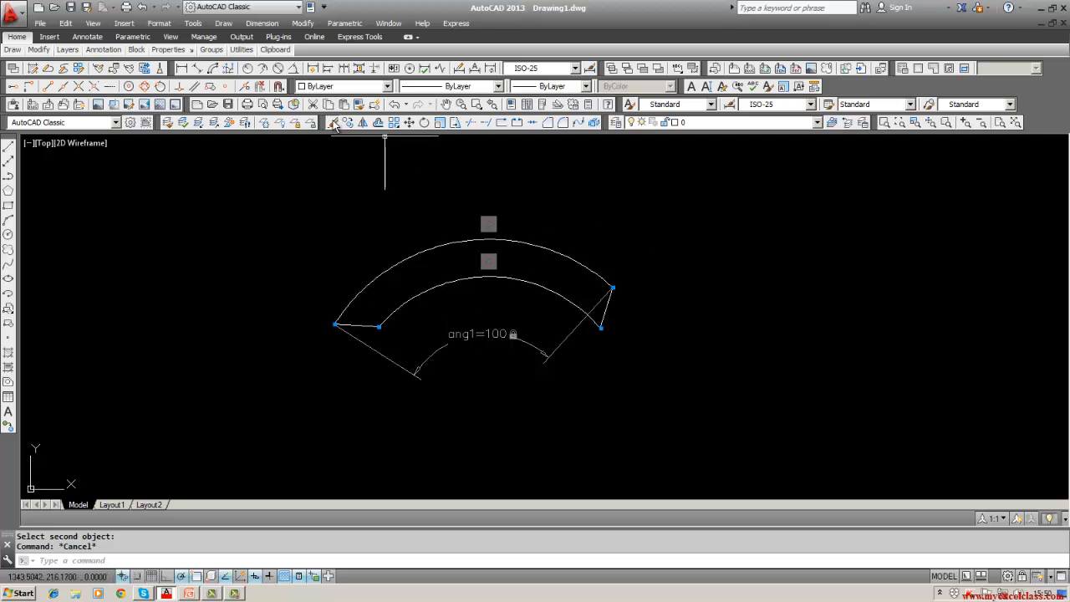
pyautogui.click(332, 122)
pyautogui.write('w')
pyautogui.press('Return')
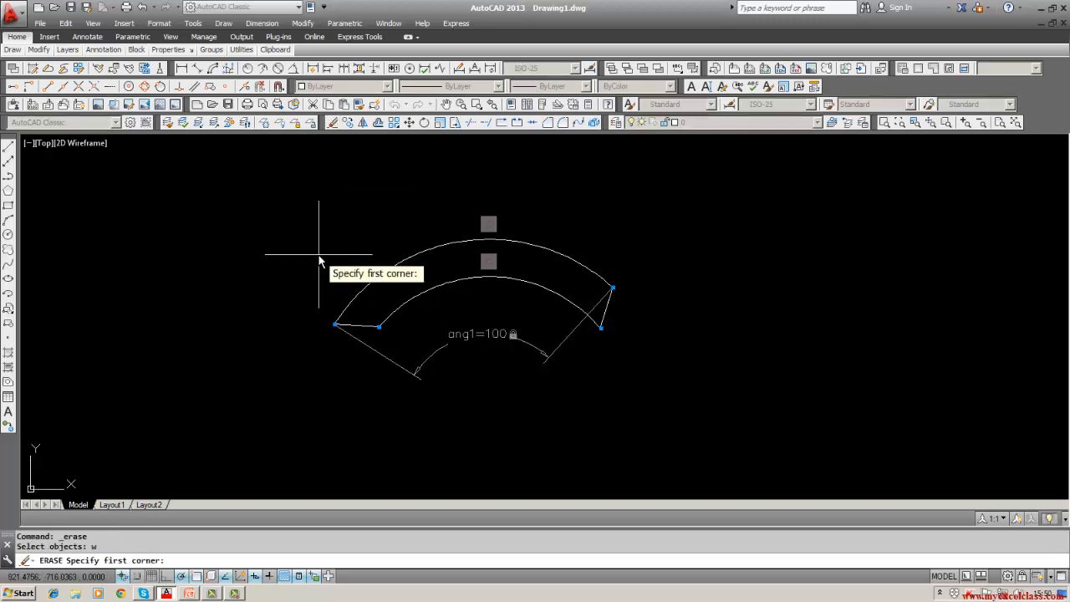
pyautogui.click(265, 159)
pyautogui.click(646, 380)
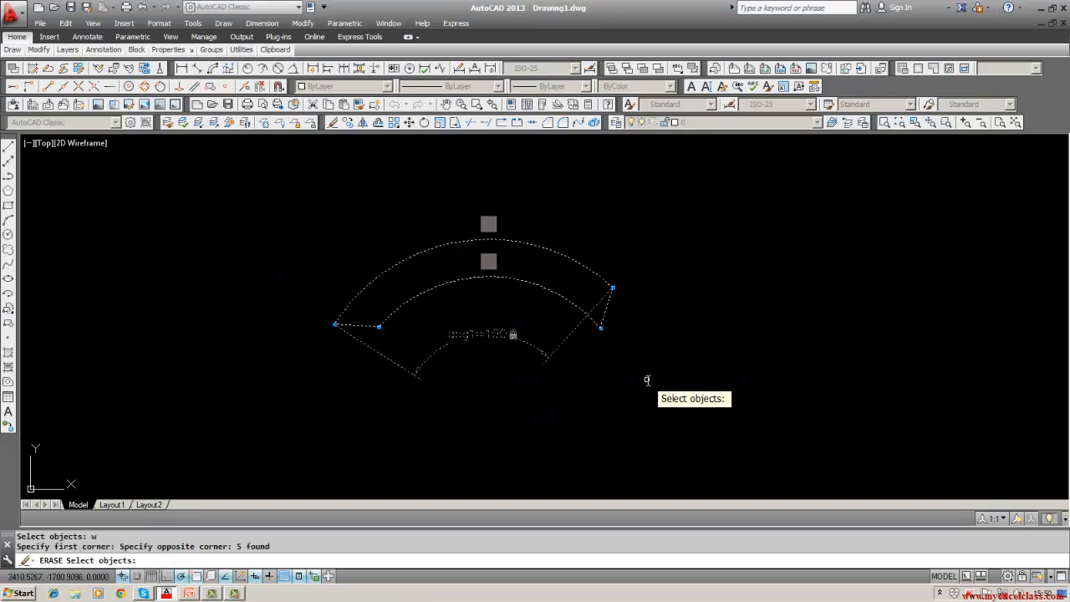
pyautogui.press('Return')
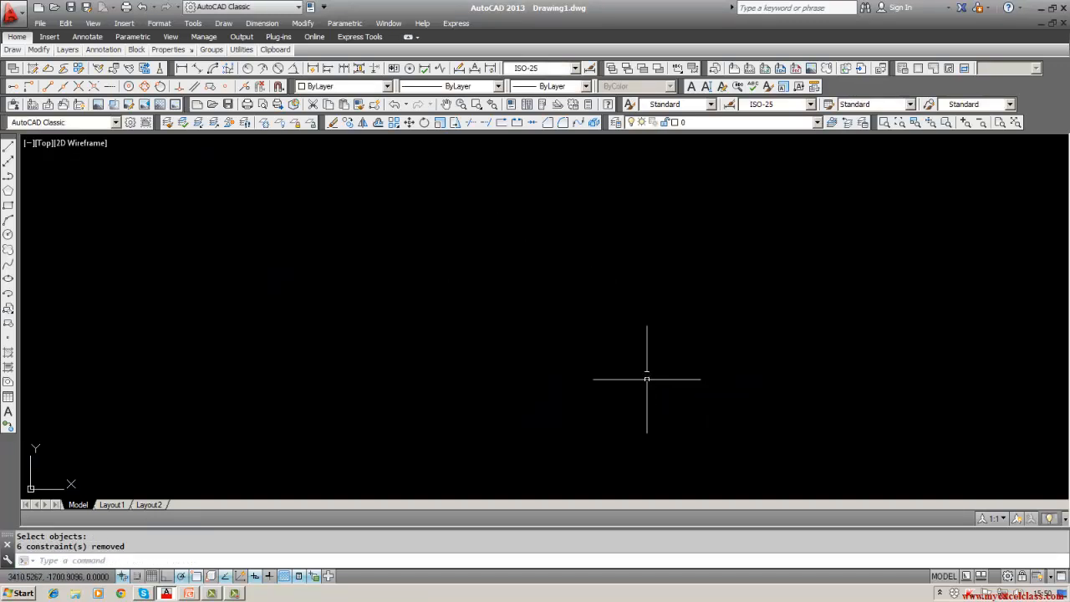
pyautogui.click(344, 23)
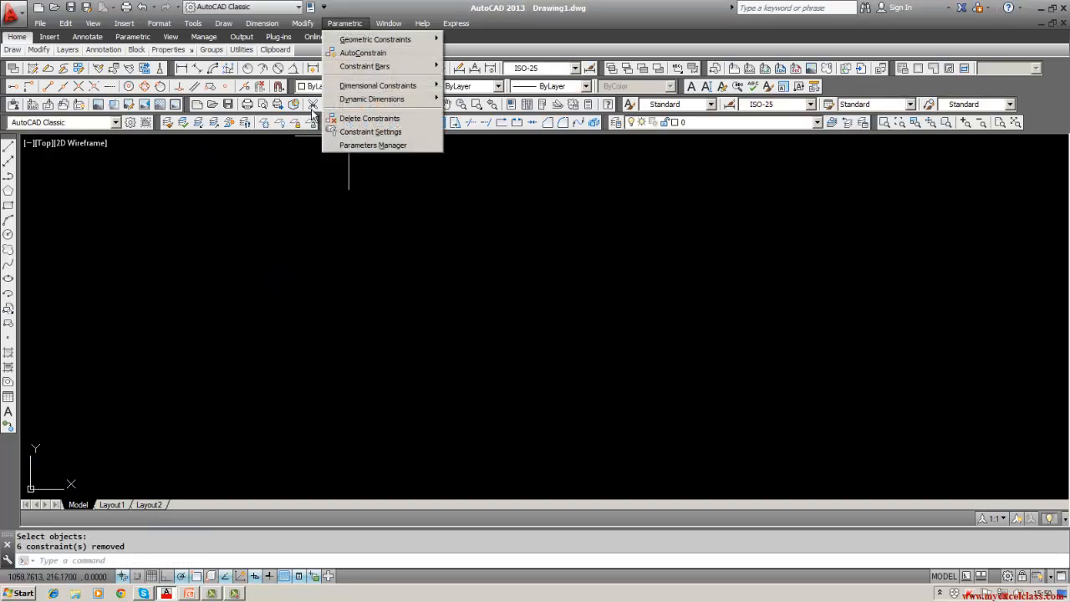
pyautogui.press('Escape')
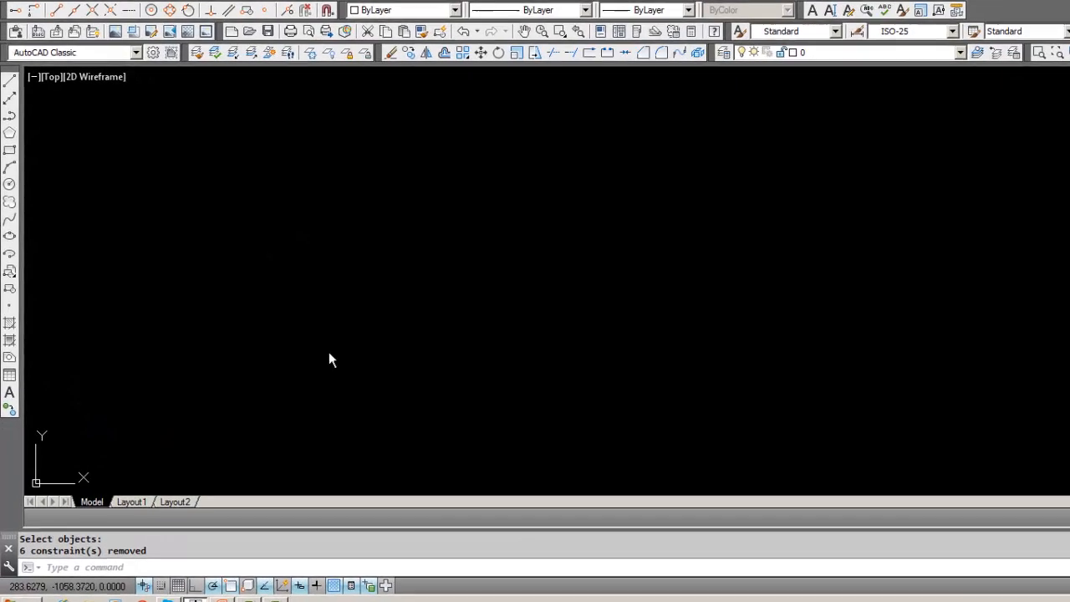
pyautogui.click(295, 600)
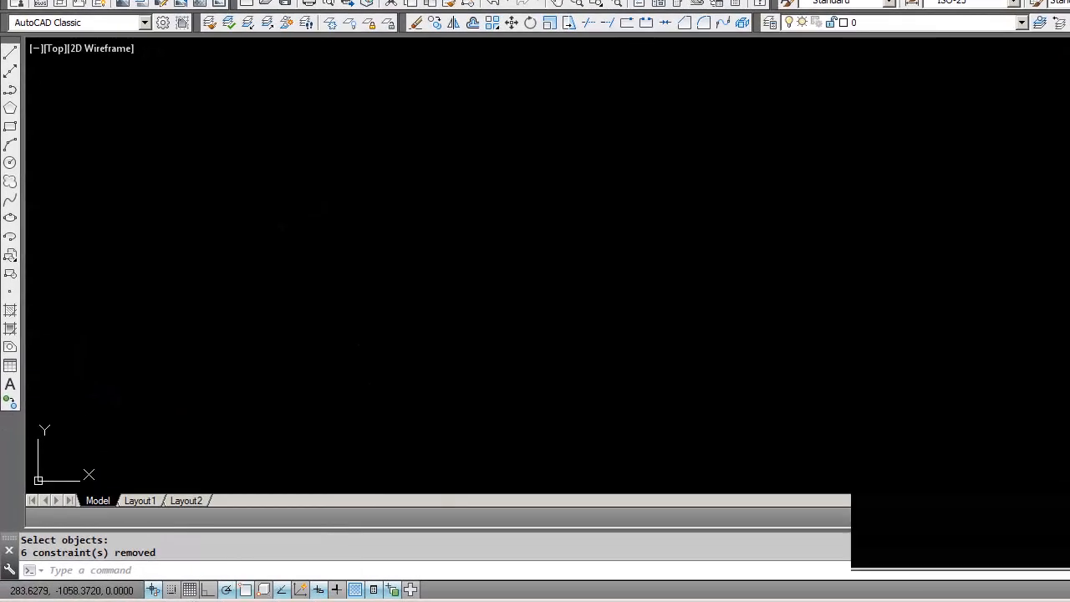